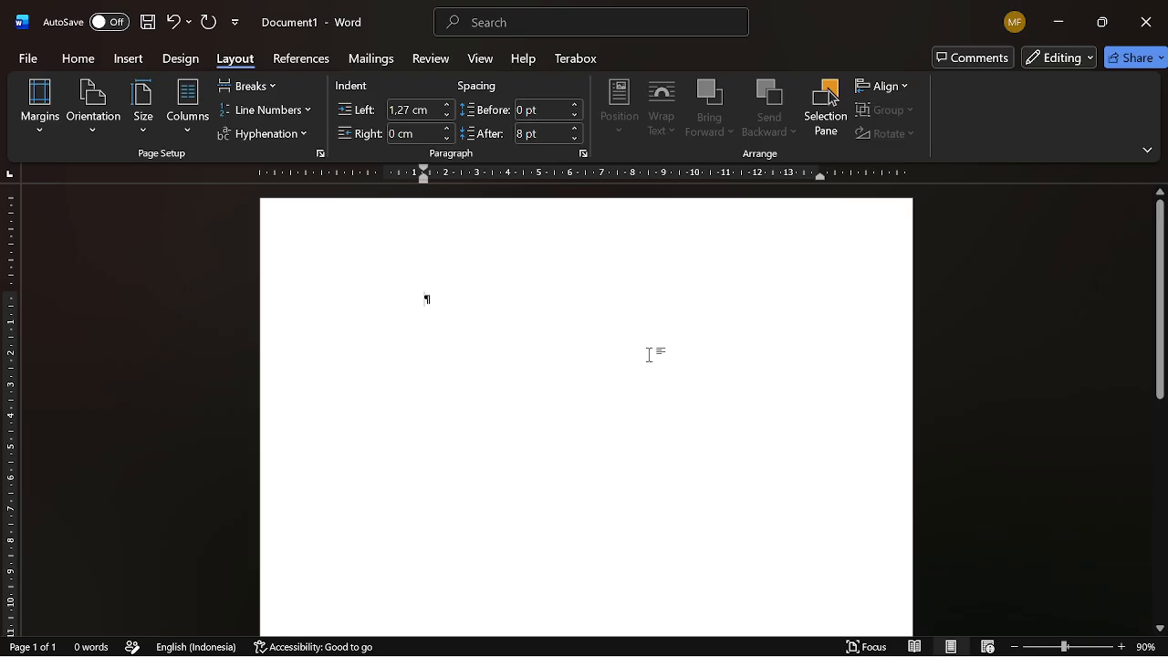
- Choose a Box page border for the whole document in the Borders and Shading settings
{"action": "left_click", "coordinate": [80, 62]}
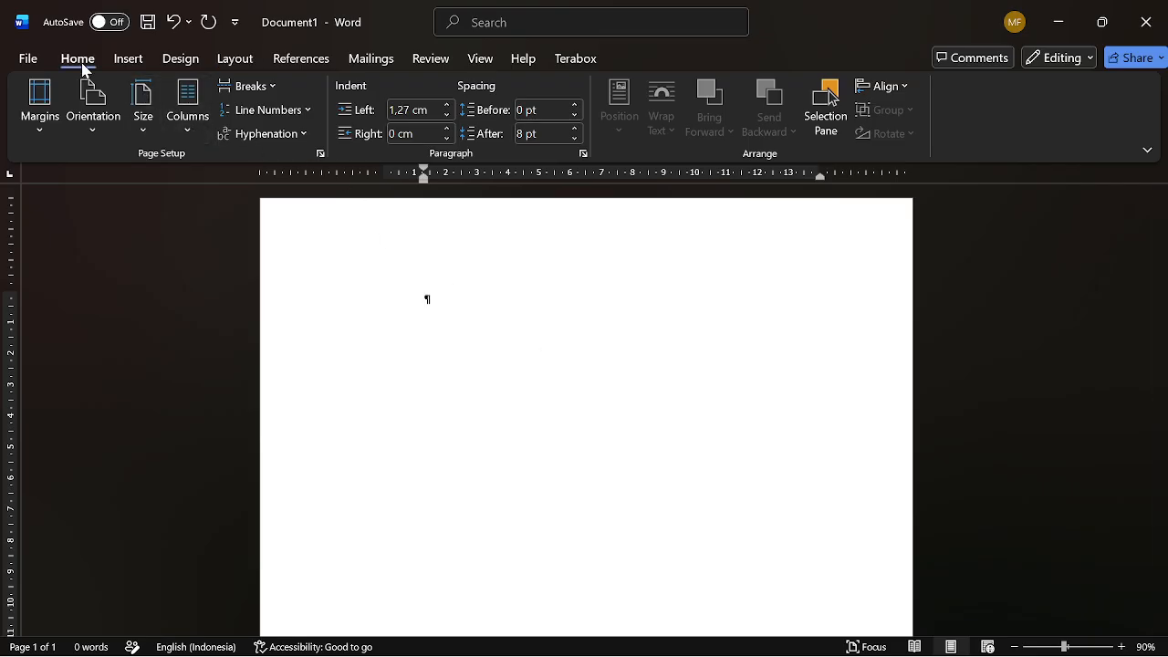
{"action": "left_click", "coordinate": [581, 123]}
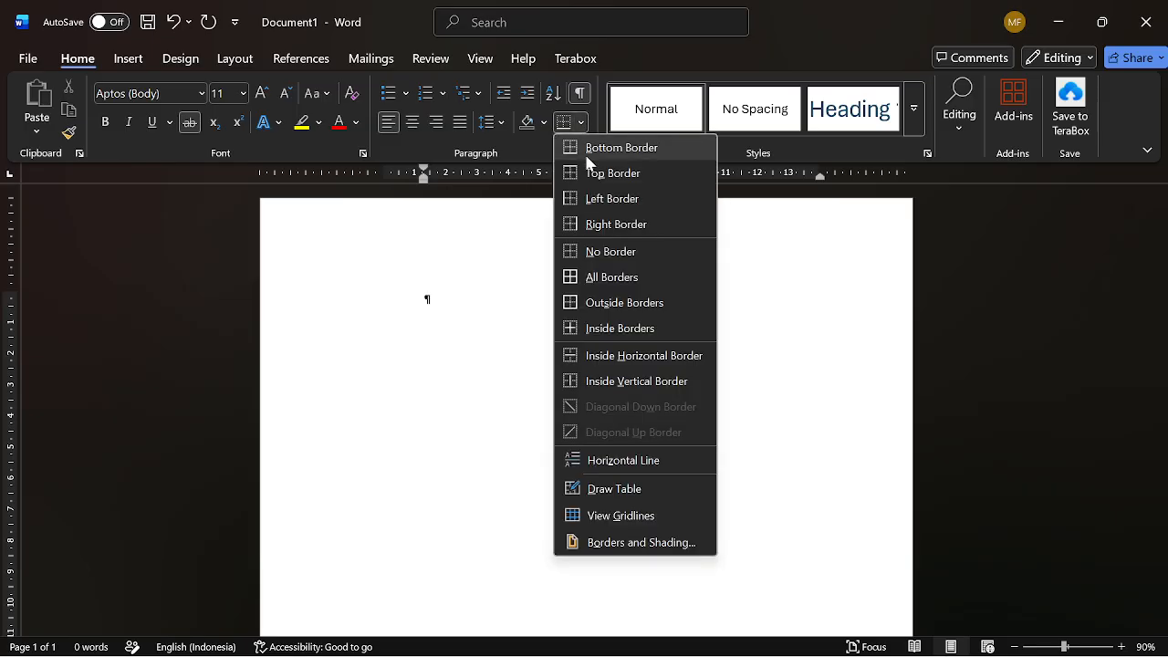
{"action": "left_click", "coordinate": [630, 542]}
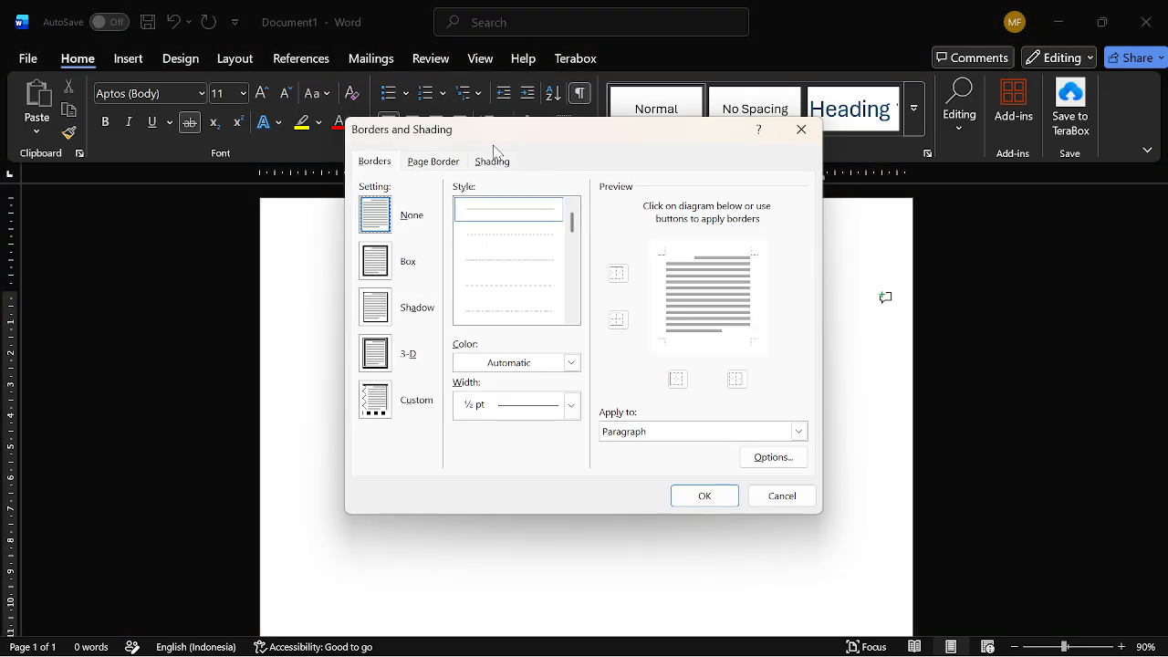
{"action": "left_click", "coordinate": [438, 165]}
{"action": "left_click", "coordinate": [373, 274]}
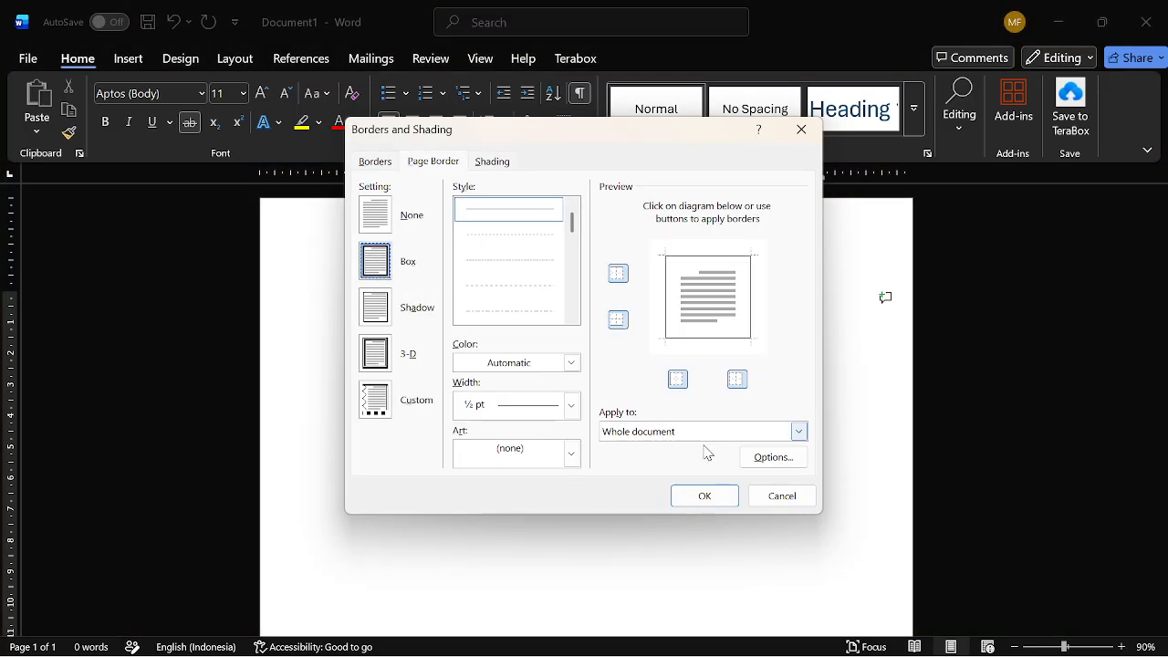
- Measure the page border's margins from Text without surrounding the header or footer, and apply the border
{"action": "left_click", "coordinate": [756, 461]}
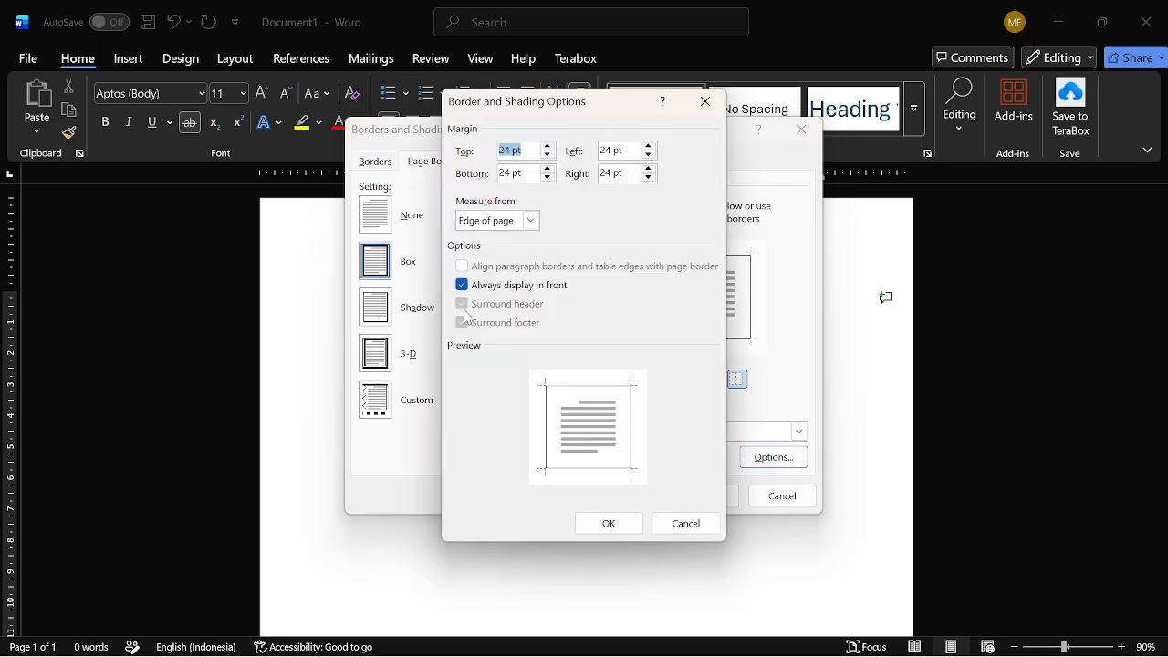
{"action": "left_click", "coordinate": [499, 222]}
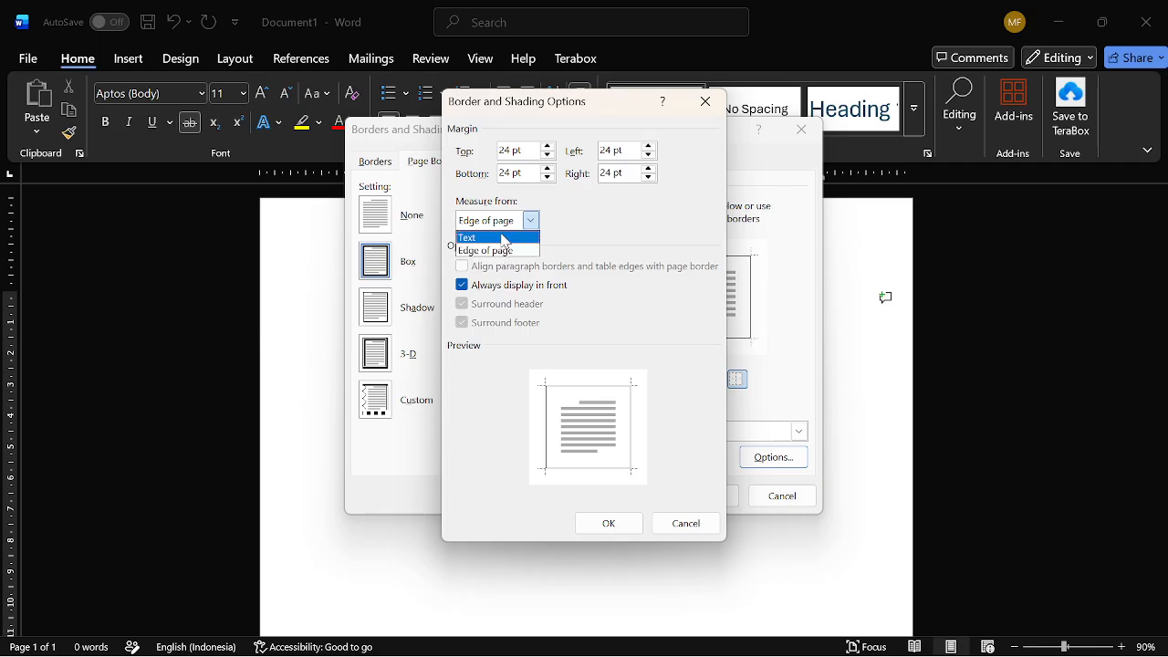
{"action": "left_click", "coordinate": [502, 237]}
{"action": "left_click", "coordinate": [486, 309]}
{"action": "left_click", "coordinate": [493, 323]}
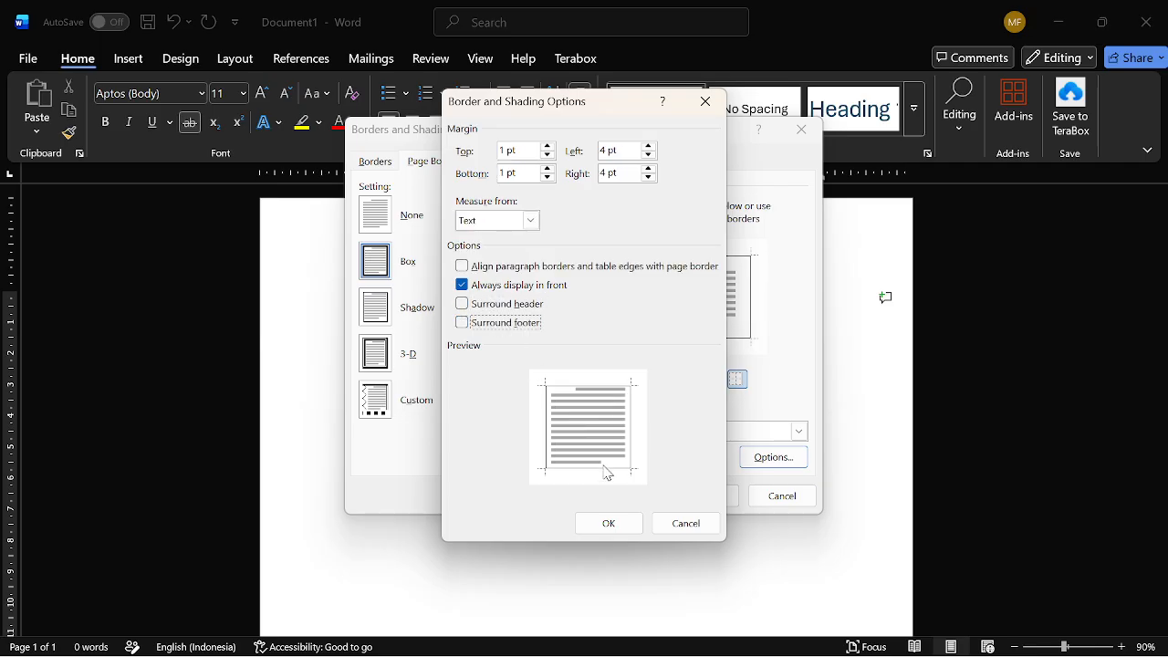
{"action": "left_click", "coordinate": [618, 528]}
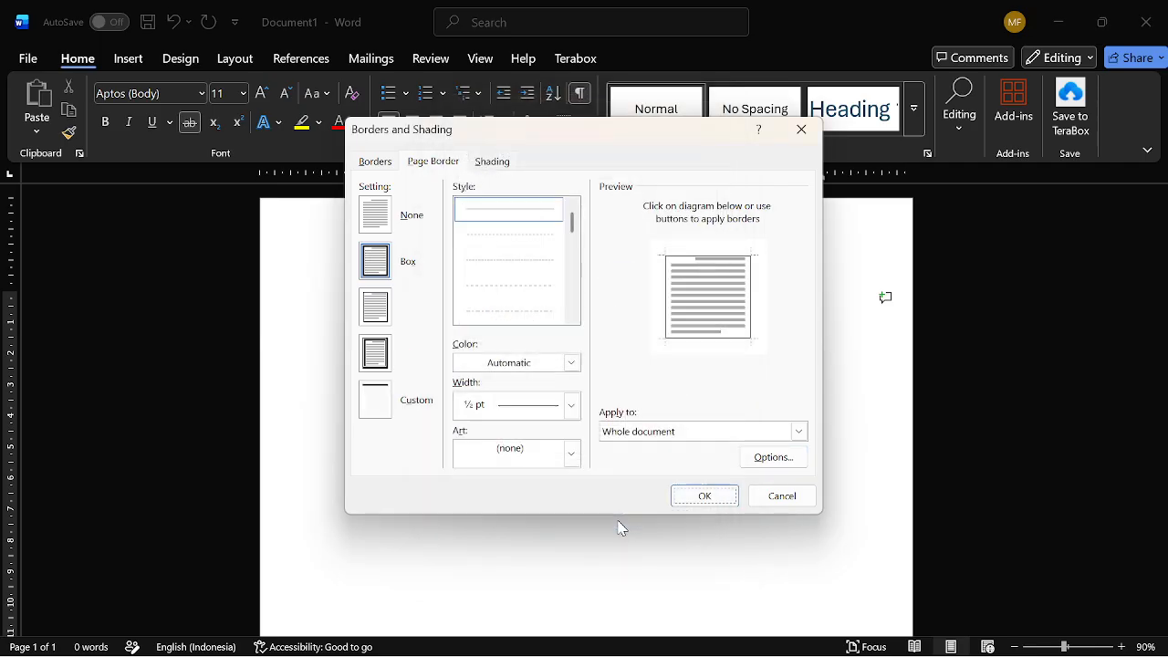
{"action": "left_click", "coordinate": [703, 496]}
- Set the empty paragraph's left indent to 0 cm
{"action": "scroll", "coordinate": [586, 401], "scroll_direction": "down", "scroll_amount": 1}
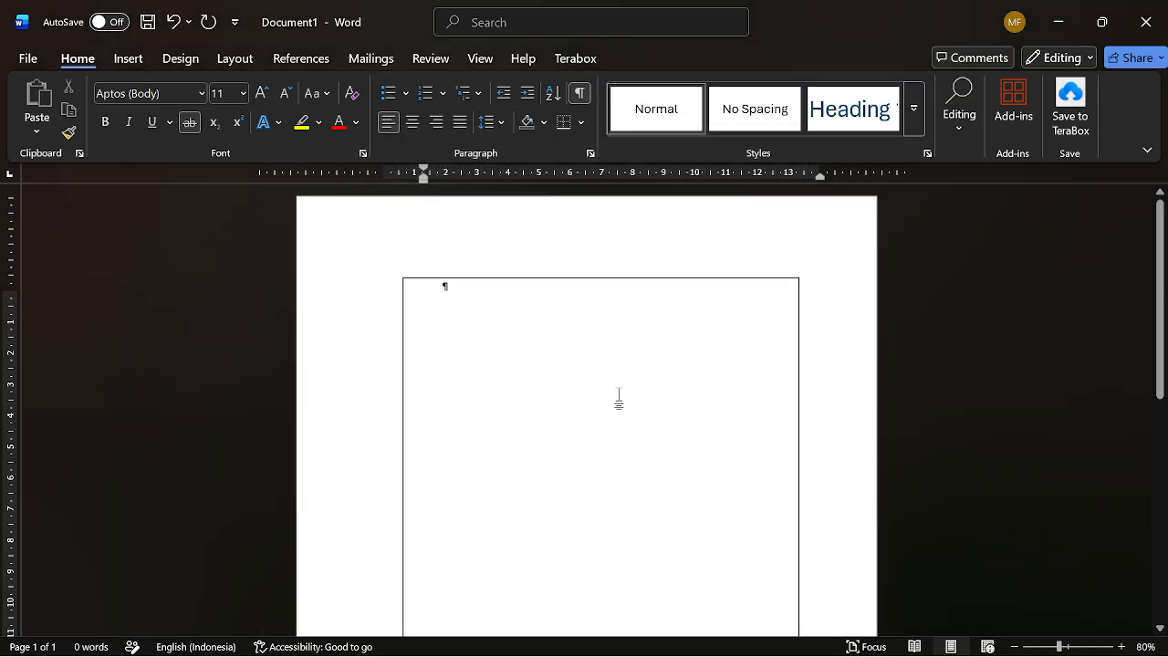
{"action": "key", "text": "alt"}
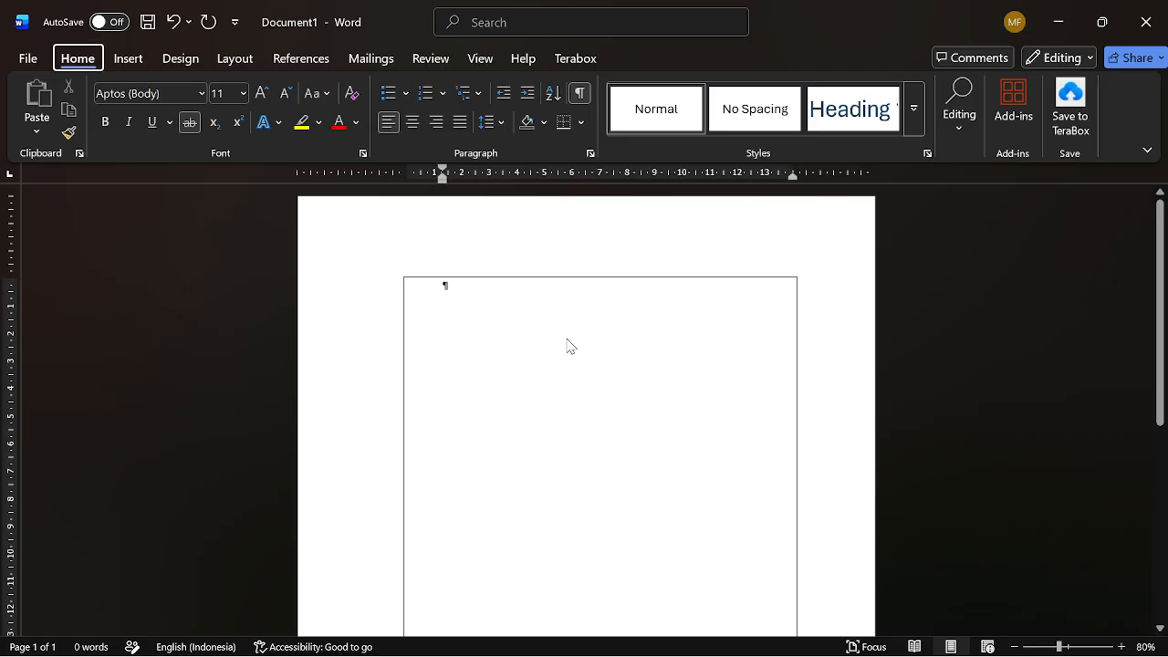
{"action": "type", "text": "pil0"}
{"action": "key", "text": "Return"}
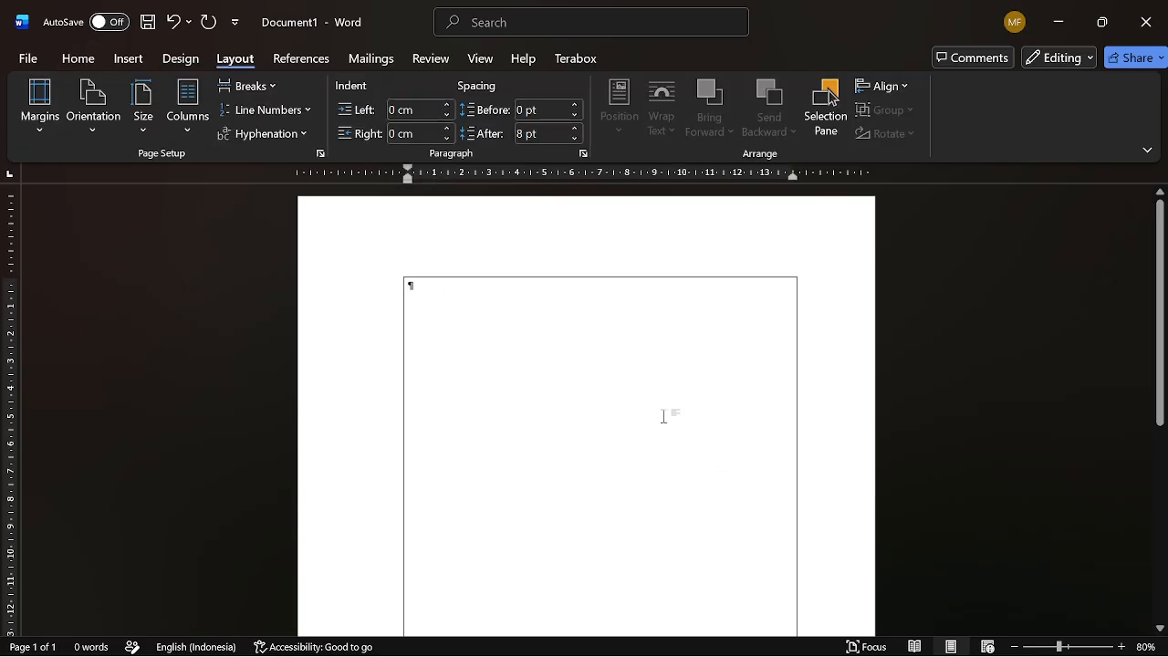
{"action": "scroll", "coordinate": [666, 412], "scroll_direction": "down", "scroll_amount": 2}
{"action": "scroll", "coordinate": [667, 380], "scroll_direction": "up", "scroll_amount": 2}
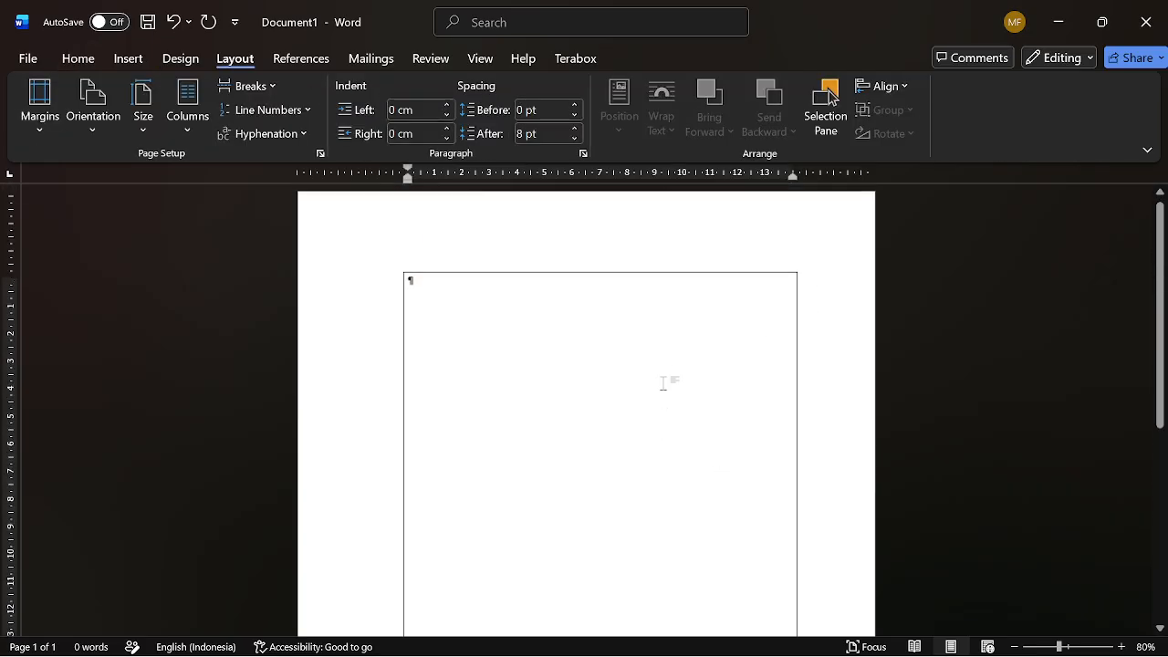
{"action": "scroll", "coordinate": [678, 396], "scroll_direction": "down", "scroll_amount": 6}
{"action": "scroll", "coordinate": [695, 444], "scroll_direction": "up", "scroll_amount": 2}
{"action": "scroll", "coordinate": [695, 452], "scroll_direction": "up", "scroll_amount": 5}
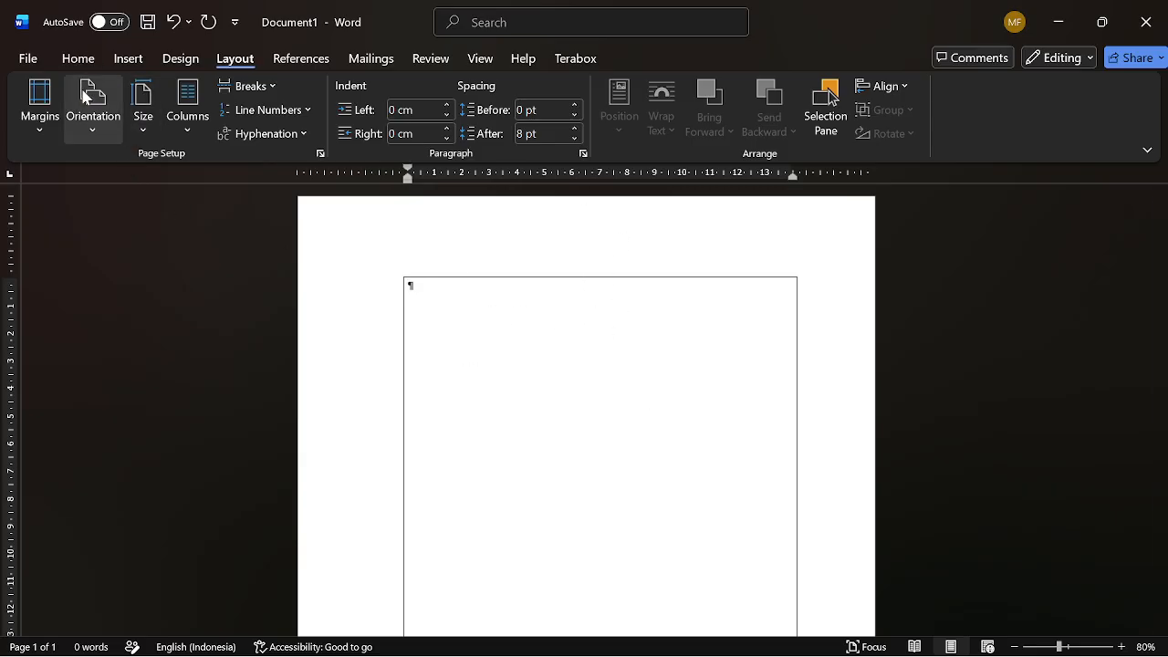
- Start defining a new multilevel list with all options shown, and link level 1 to the Heading 1 style
{"action": "left_click", "coordinate": [80, 61]}
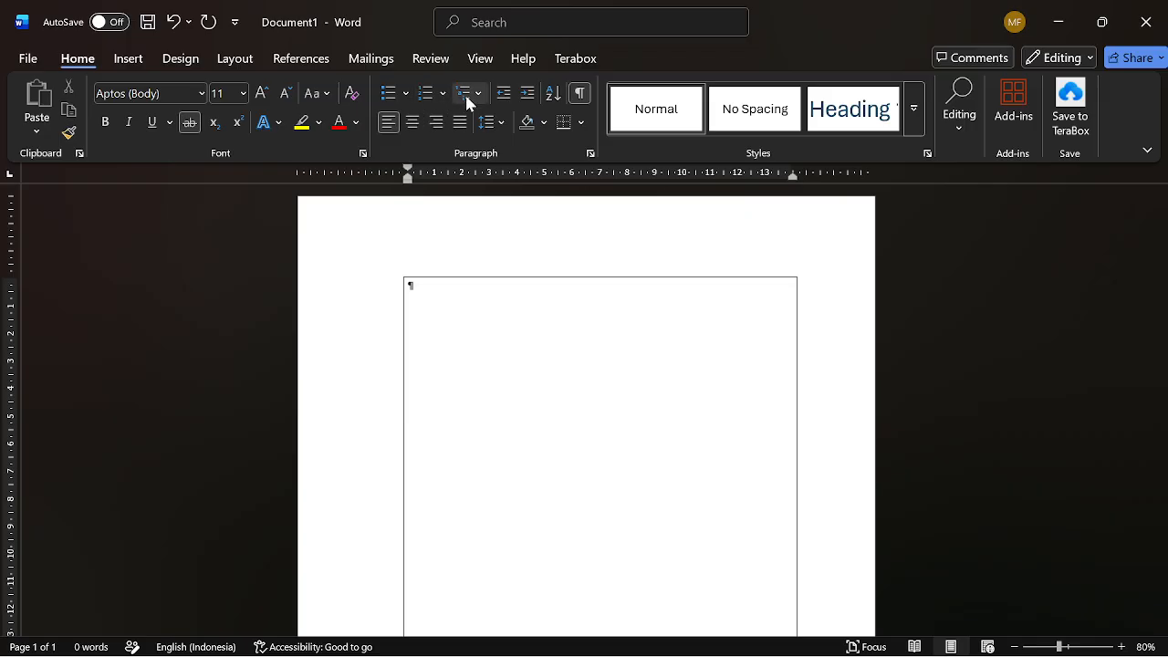
{"action": "left_click", "coordinate": [464, 92]}
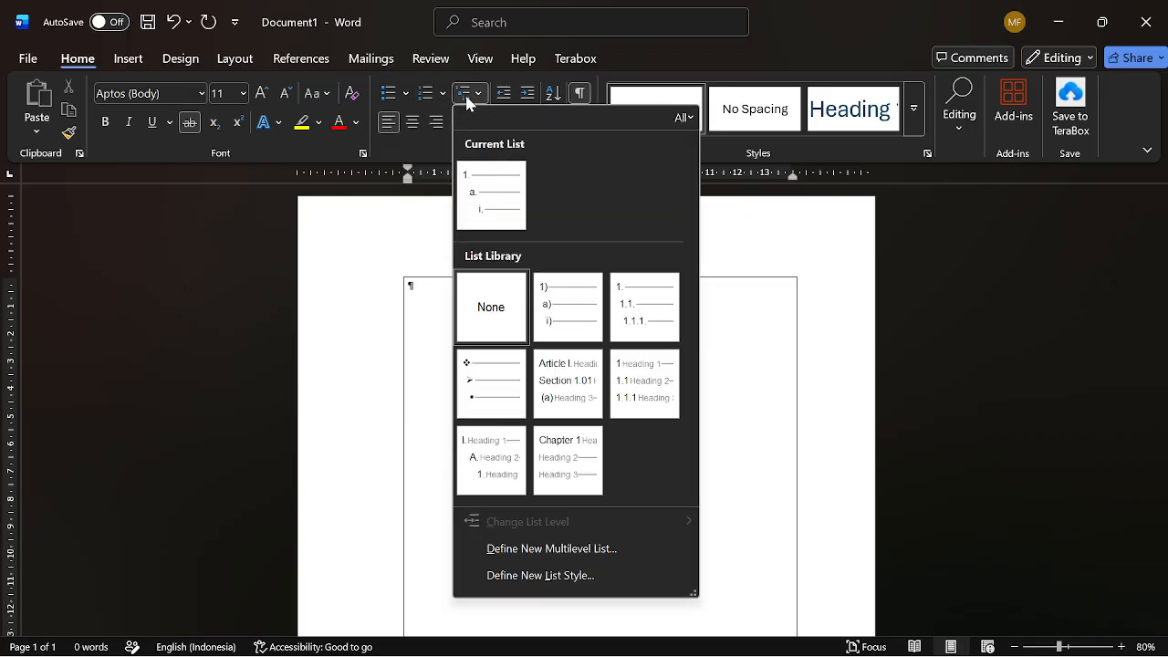
{"action": "left_click", "coordinate": [569, 547]}
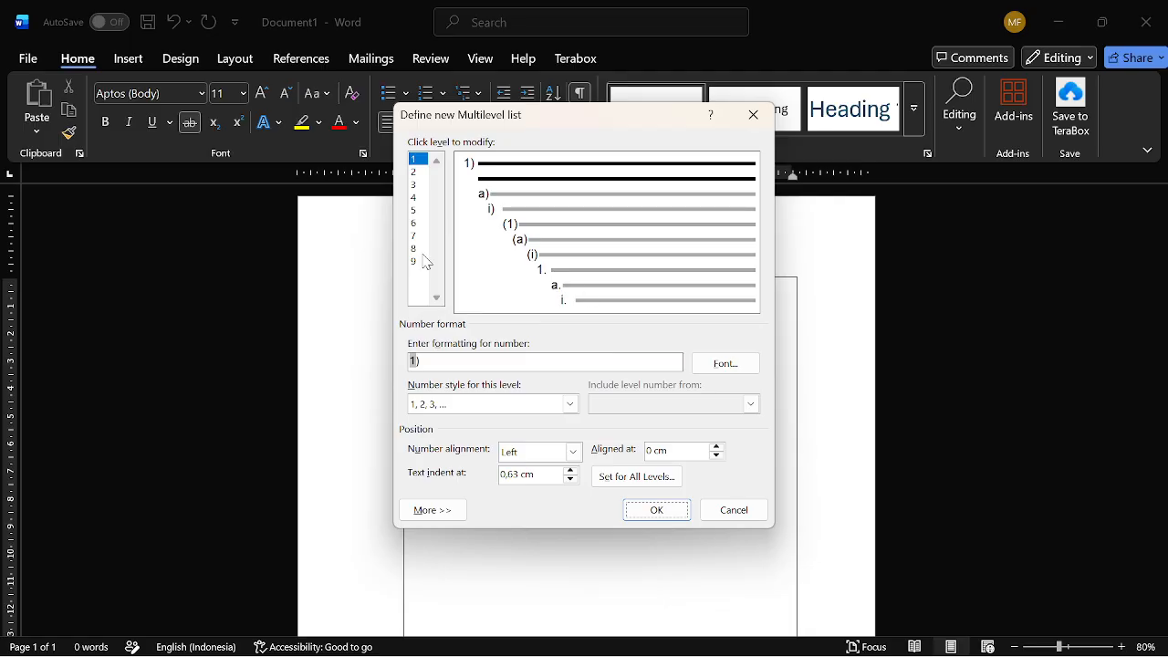
{"action": "left_click", "coordinate": [444, 517]}
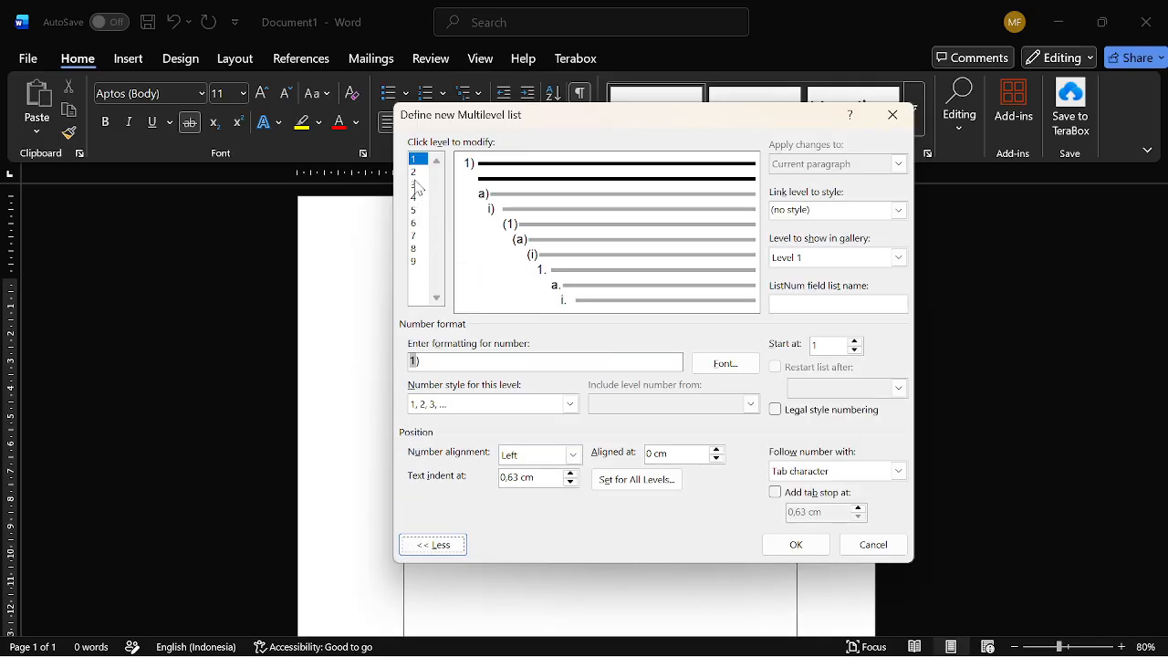
{"action": "left_click", "coordinate": [898, 210]}
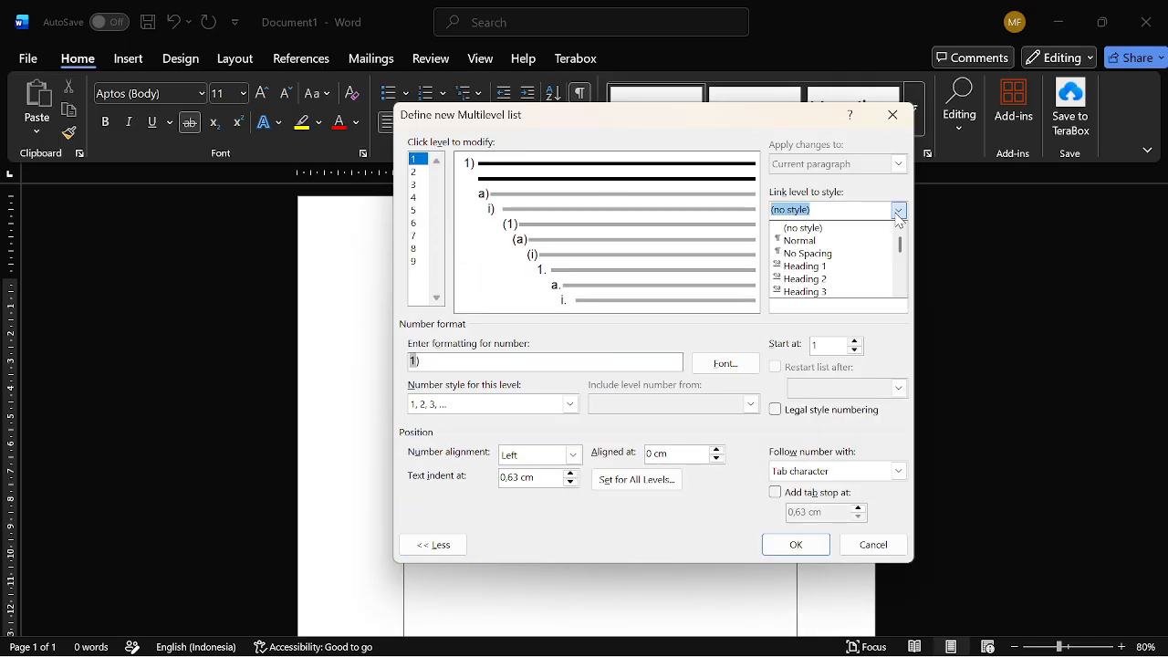
{"action": "left_click", "coordinate": [800, 266]}
- Choose Level 1 as the level to show in the gallery and follow level 1's number with Nothing
{"action": "left_click", "coordinate": [845, 259]}
{"action": "left_click", "coordinate": [815, 276]}
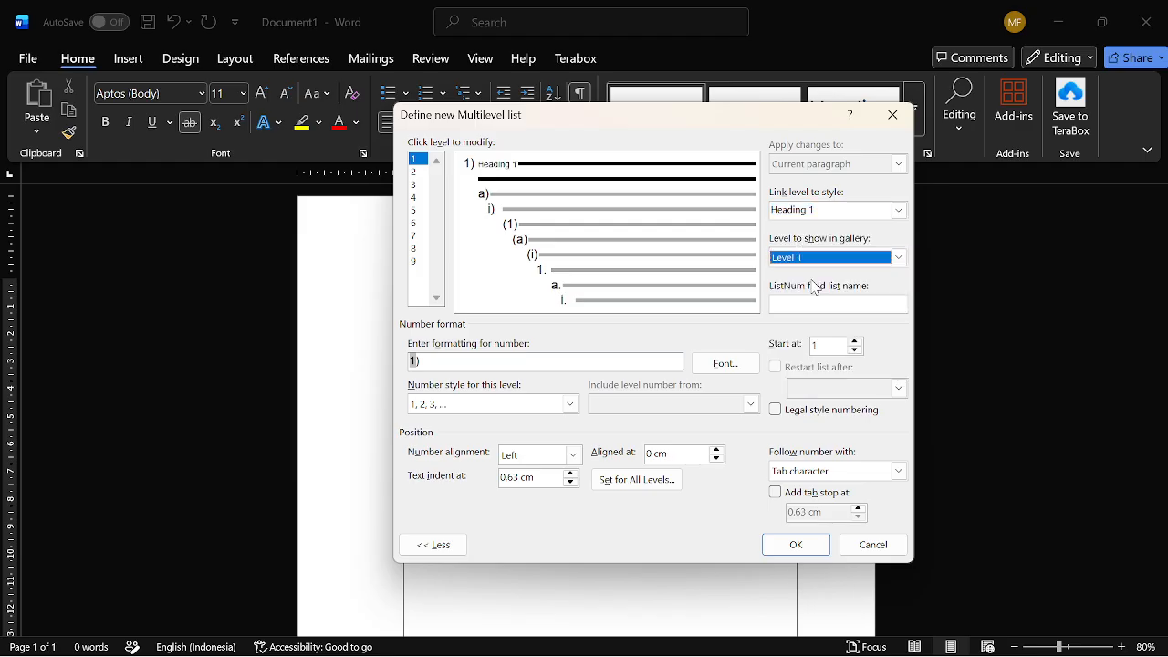
{"action": "left_click", "coordinate": [825, 471]}
{"action": "left_click", "coordinate": [790, 514]}
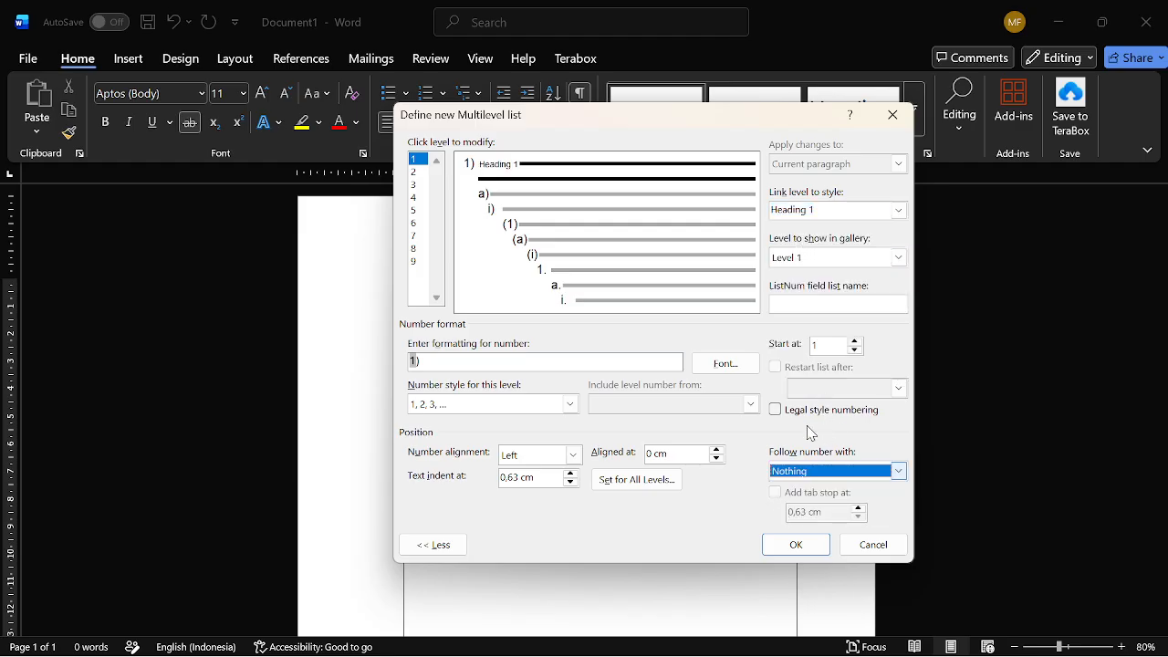
- Replace level 1's number format with "BAB " followed by a number in the I, II, III style
{"action": "left_click", "coordinate": [516, 365]}
{"action": "key", "text": "BackSpace"}
{"action": "key", "text": "BackSpace"}
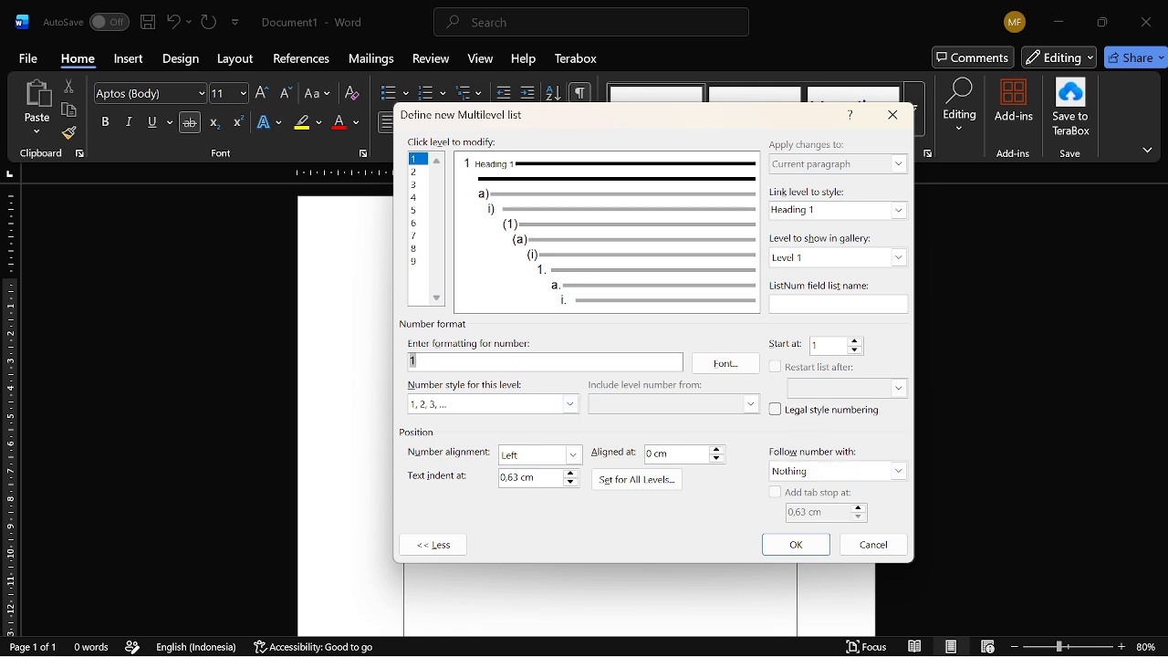
{"action": "type", "text": "BAB"}
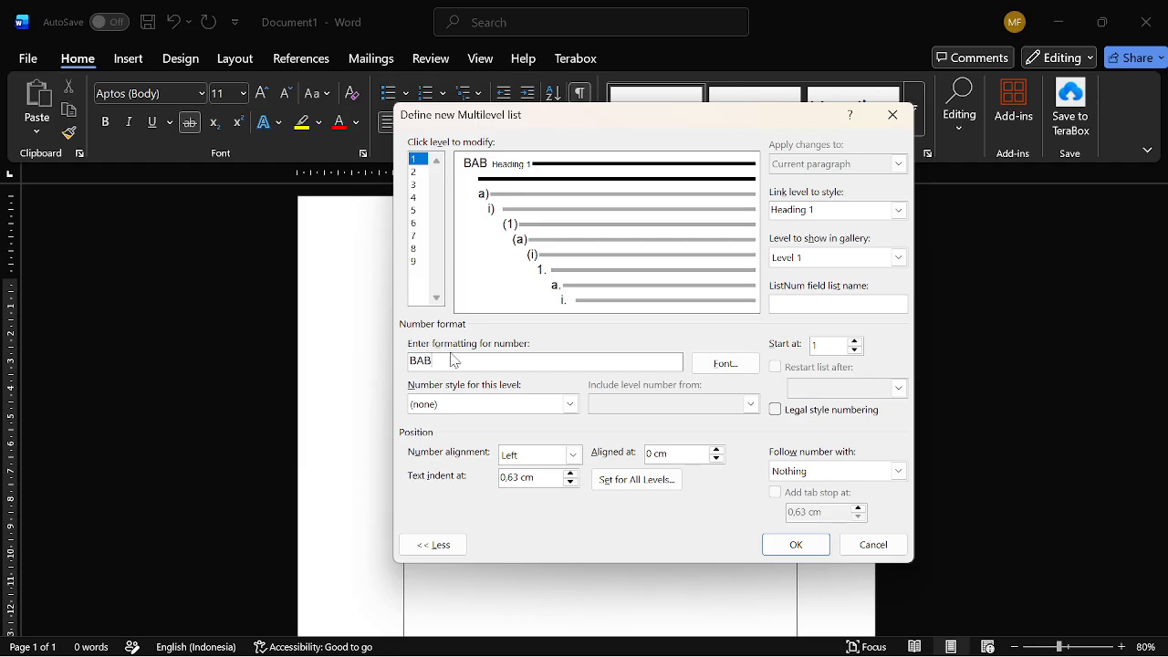
{"action": "left_click", "coordinate": [570, 405]}
{"action": "key", "text": "Down"}
{"action": "key", "text": "Down"}
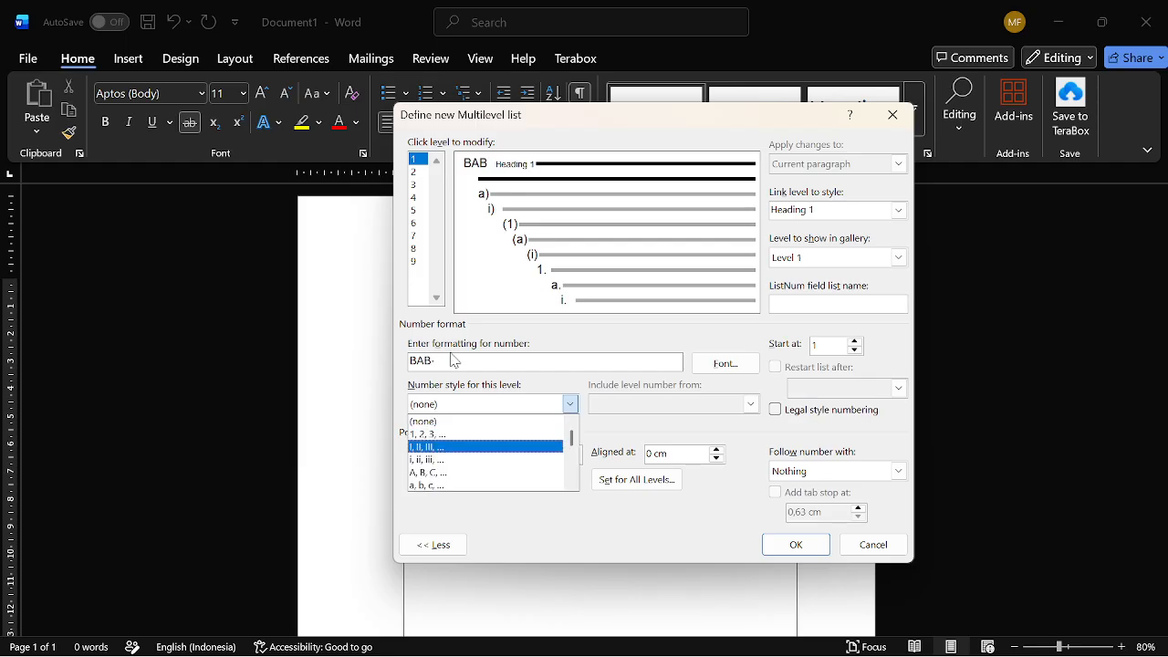
{"action": "key", "text": "Return"}
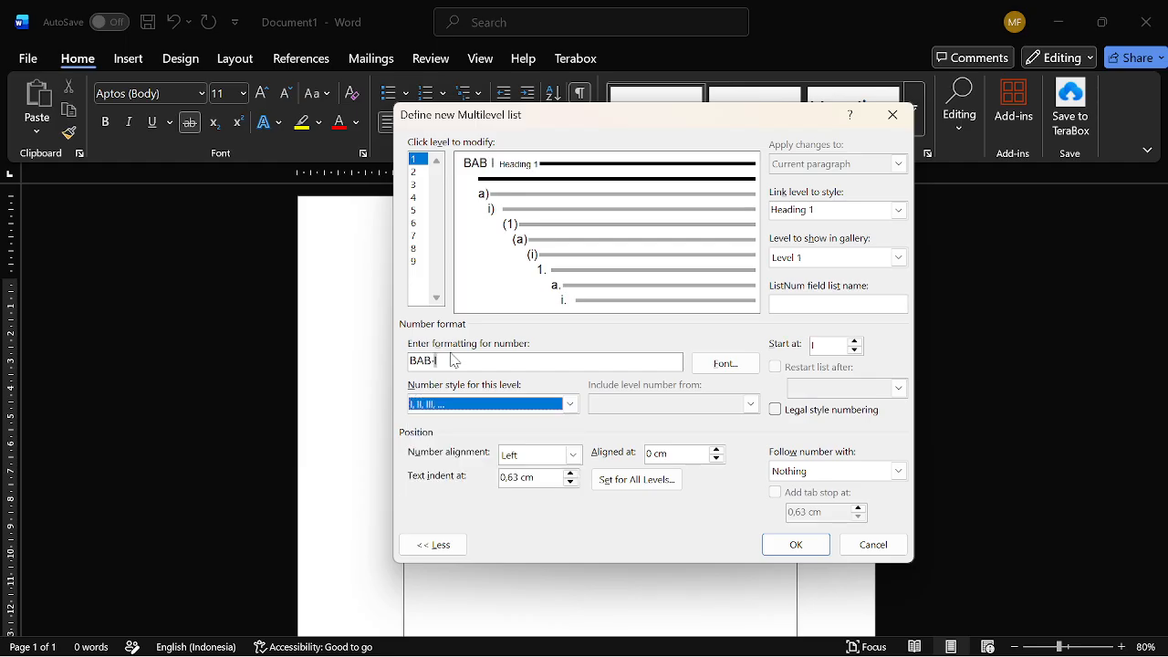
- Link list level 2 to the Heading 2 style and choose Level 2 as the level to show in the gallery
{"action": "left_click", "coordinate": [414, 172]}
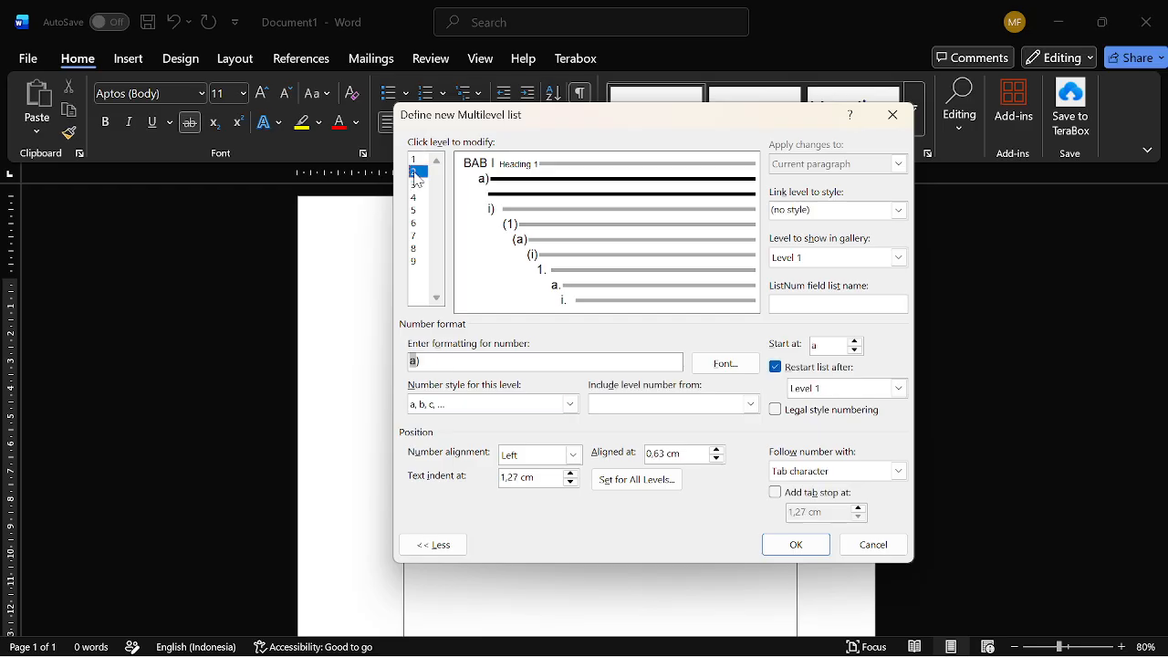
{"action": "left_click", "coordinate": [898, 210]}
{"action": "left_click", "coordinate": [818, 279]}
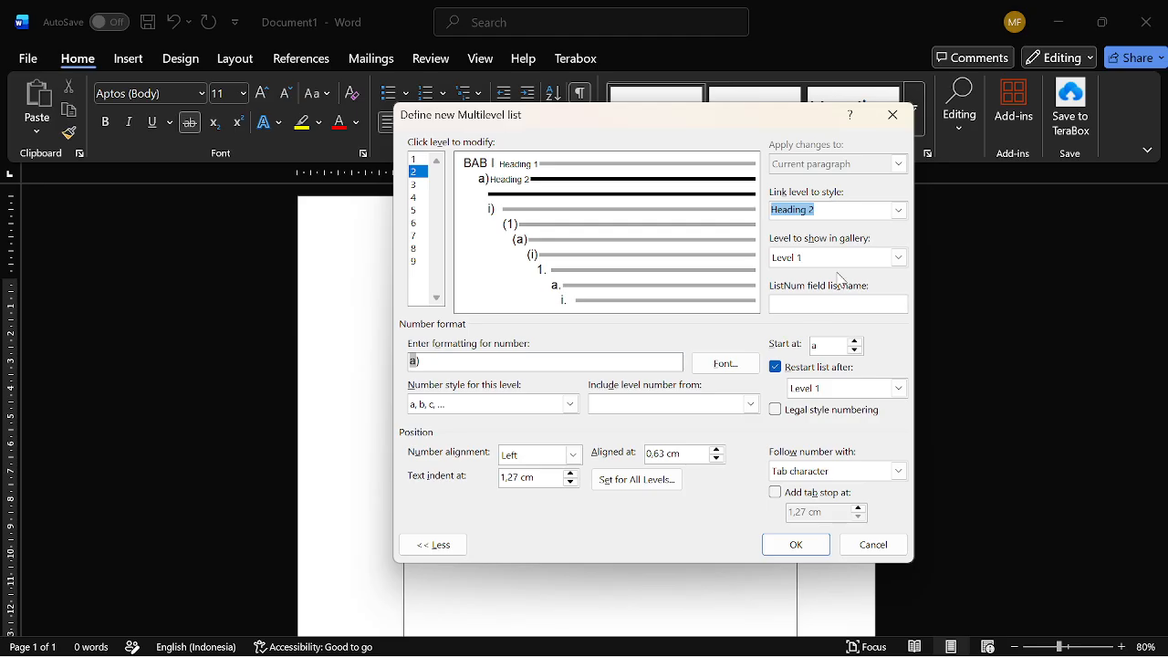
{"action": "left_click", "coordinate": [846, 259]}
{"action": "left_click", "coordinate": [826, 287]}
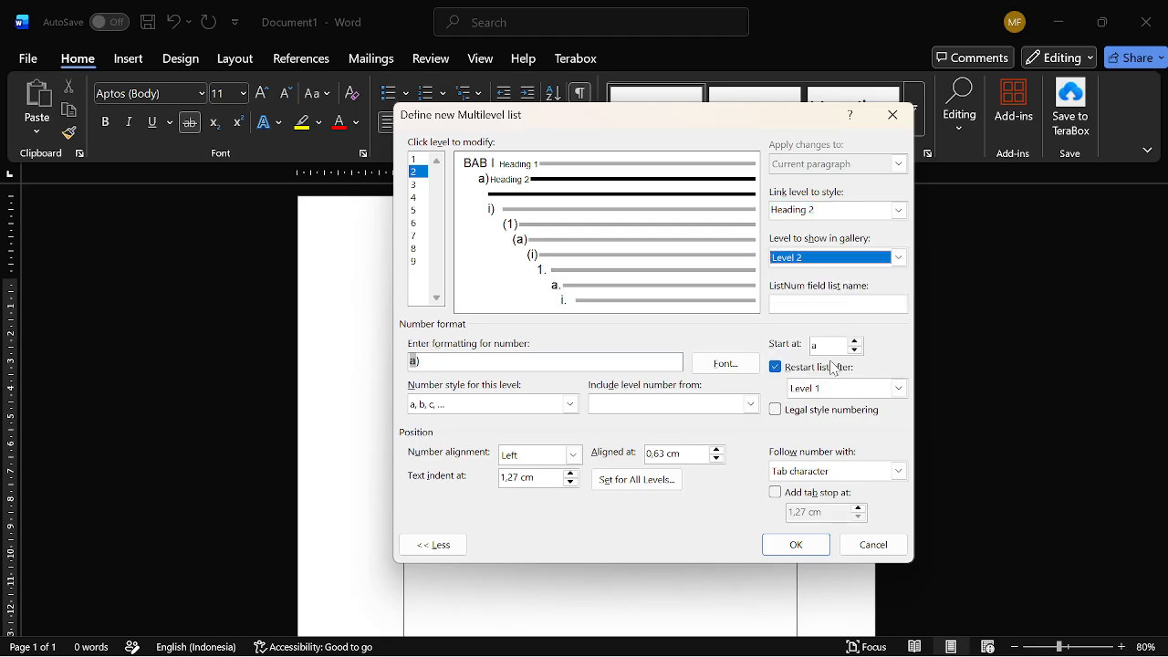
- Follow level 2's number with Space and clear its existing number format
{"action": "left_click", "coordinate": [898, 471]}
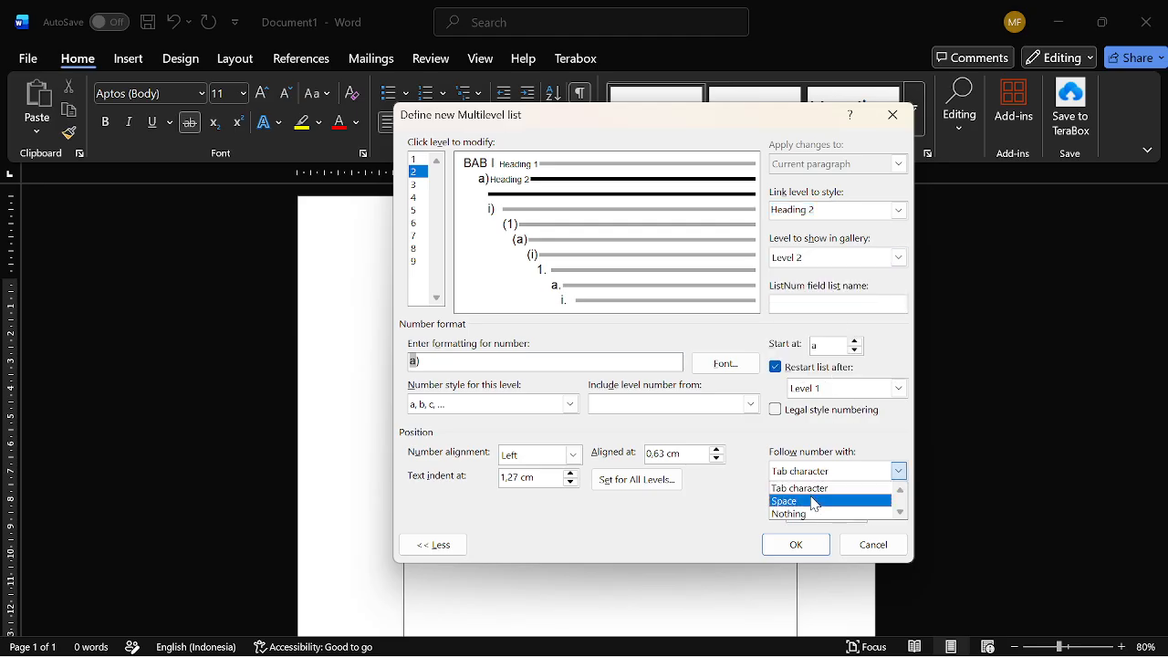
{"action": "left_click", "coordinate": [812, 500]}
{"action": "left_click", "coordinate": [553, 362]}
{"action": "key", "text": "BackSpace"}
{"action": "key", "text": "BackSpace"}
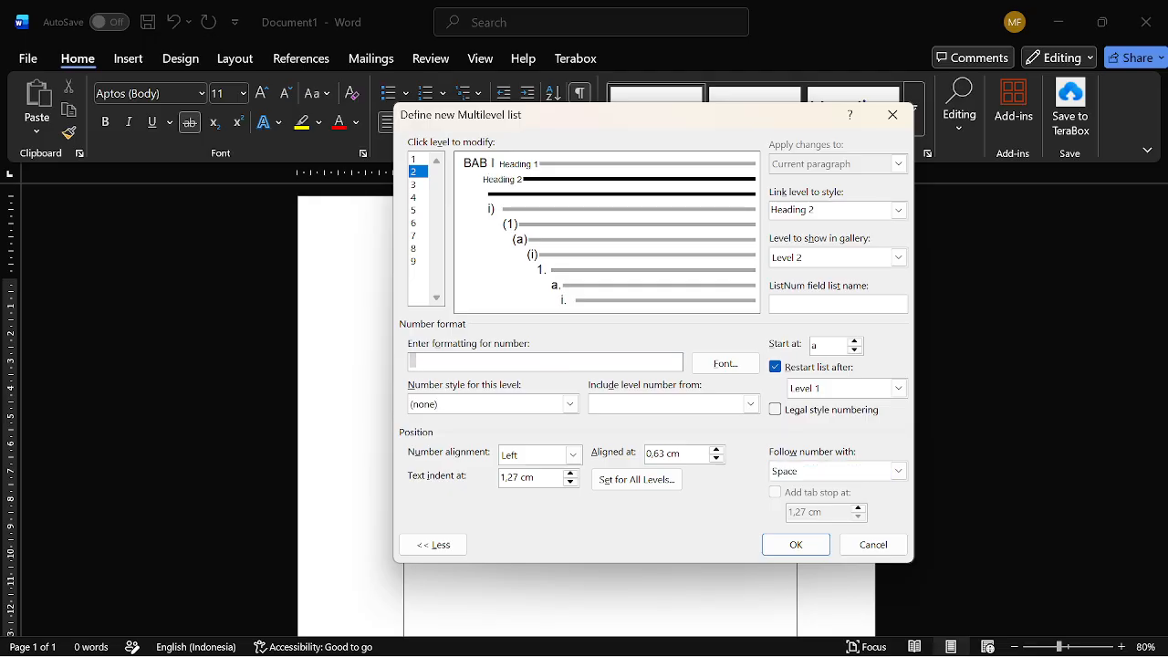
- Build level 2's number format from the Level 1 number, a period and a 1, 2, 3 number, with legal style numbering
{"action": "left_click", "coordinate": [750, 403]}
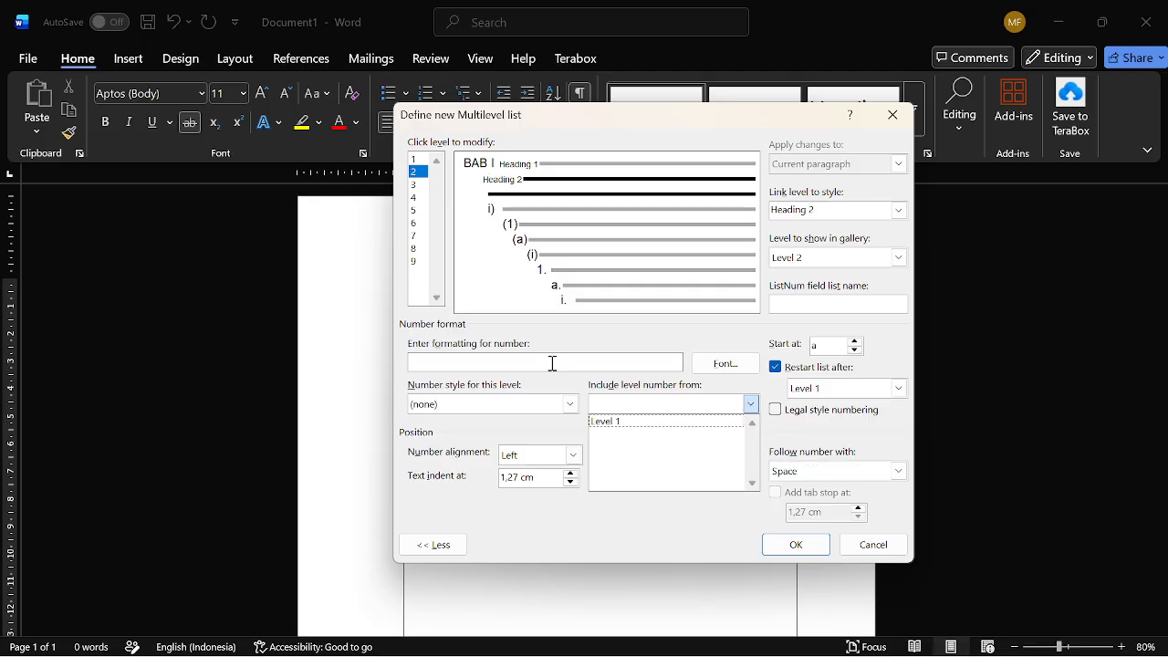
{"action": "left_click", "coordinate": [691, 423]}
{"action": "type", "text": "."}
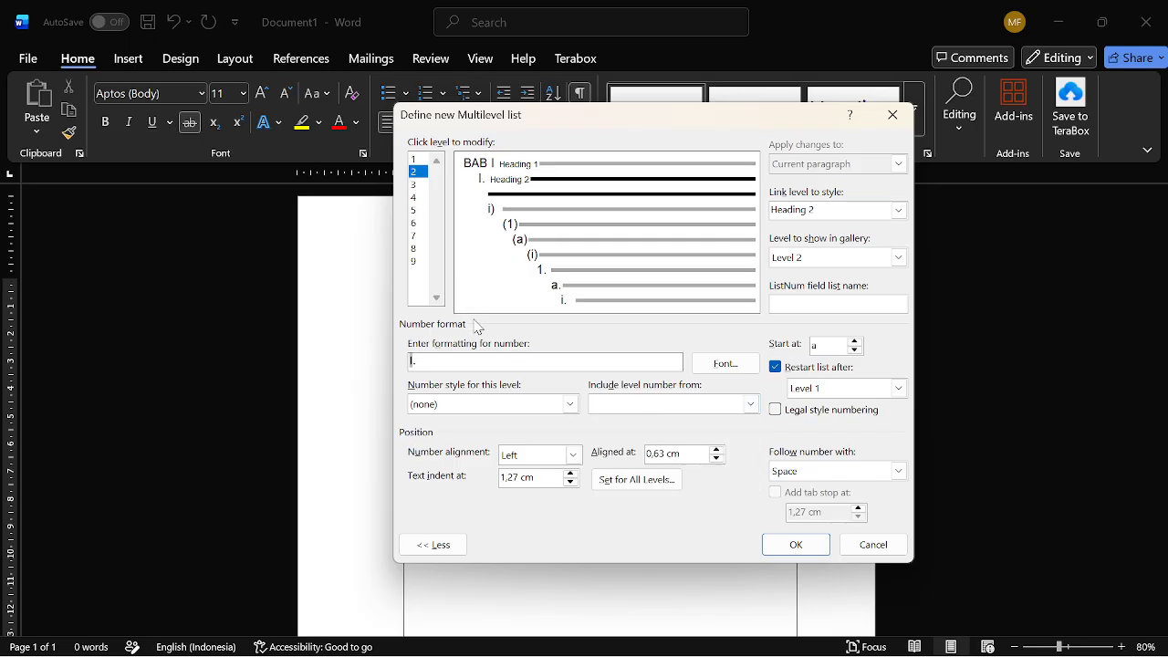
{"action": "key", "text": "Tab"}
{"action": "key", "text": "alt+Down"}
{"action": "key", "text": "Down"}
{"action": "key", "text": "Return"}
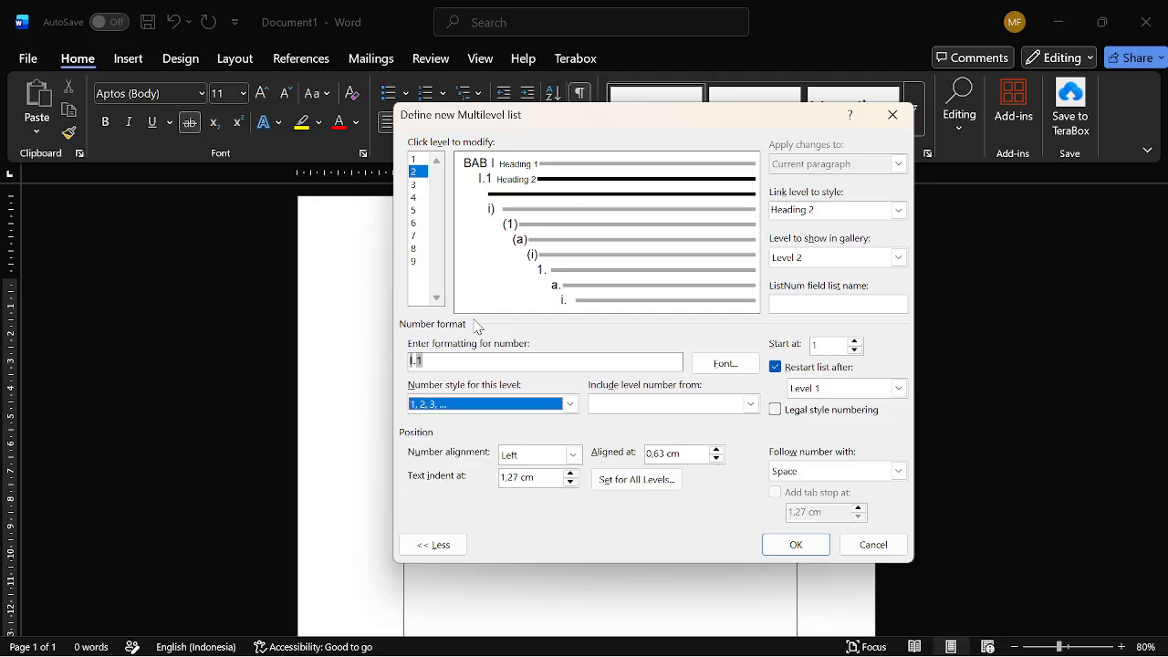
{"action": "left_click", "coordinate": [800, 412]}
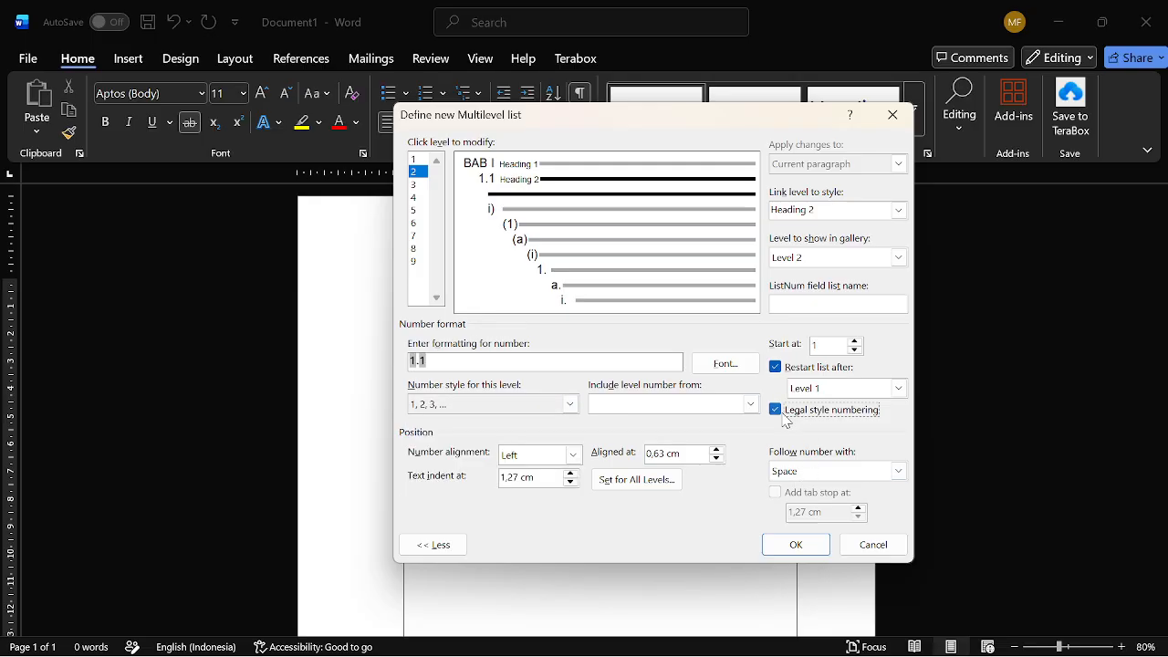
- Link list level 3 to the Heading 3 style and choose Level 3 as the level to show in the gallery
{"action": "left_click", "coordinate": [418, 186]}
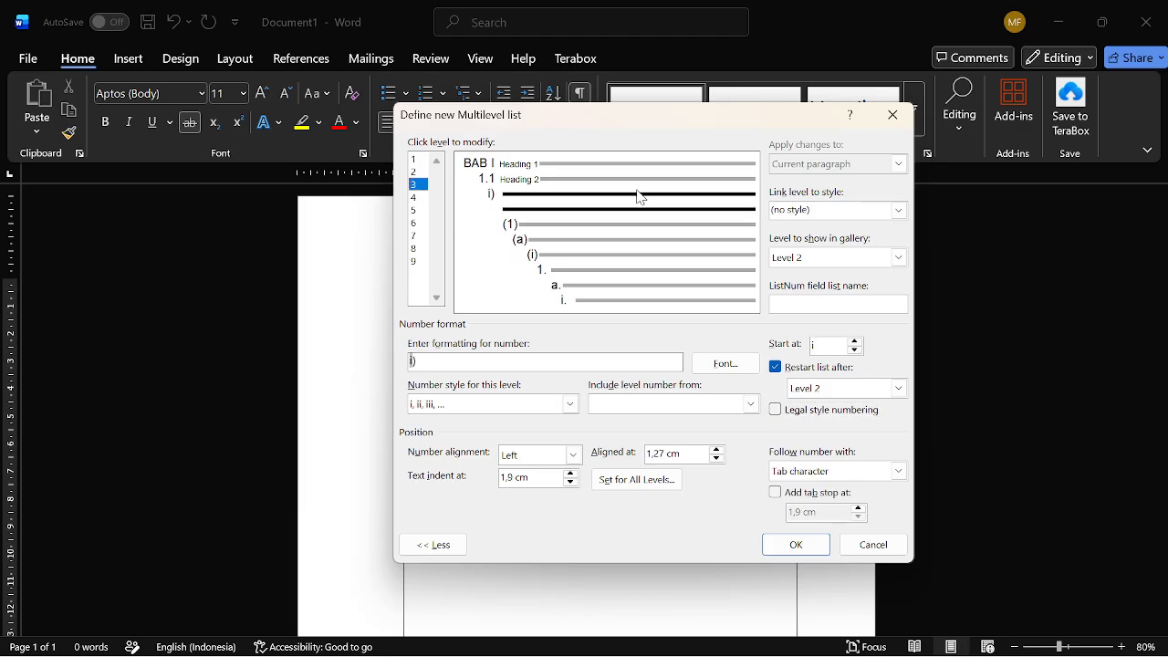
{"action": "left_click", "coordinate": [899, 210]}
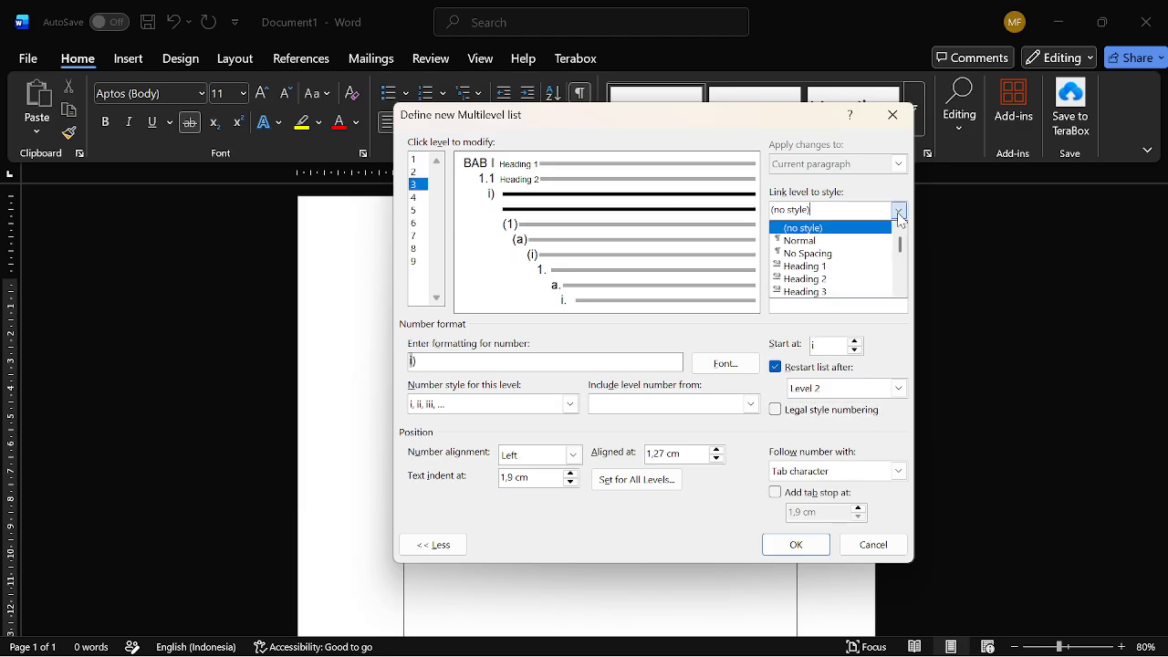
{"action": "left_click", "coordinate": [812, 291]}
{"action": "left_click", "coordinate": [900, 259]}
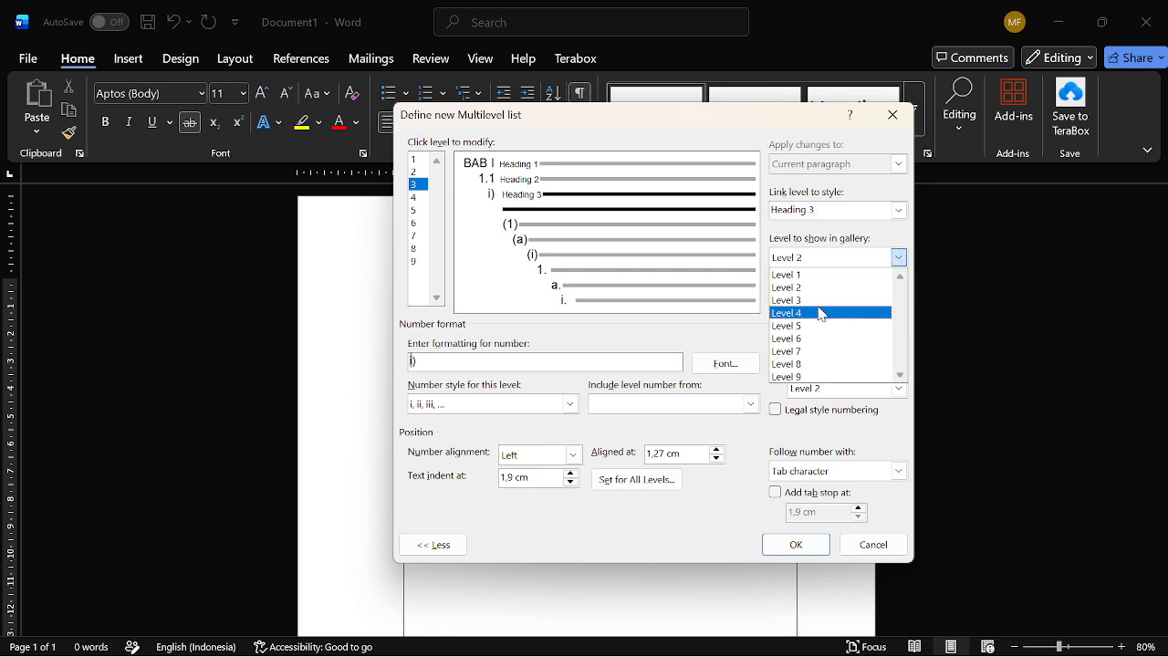
{"action": "left_click", "coordinate": [819, 297]}
- Follow level 3's number with Space and clear its existing number format
{"action": "left_click", "coordinate": [840, 476]}
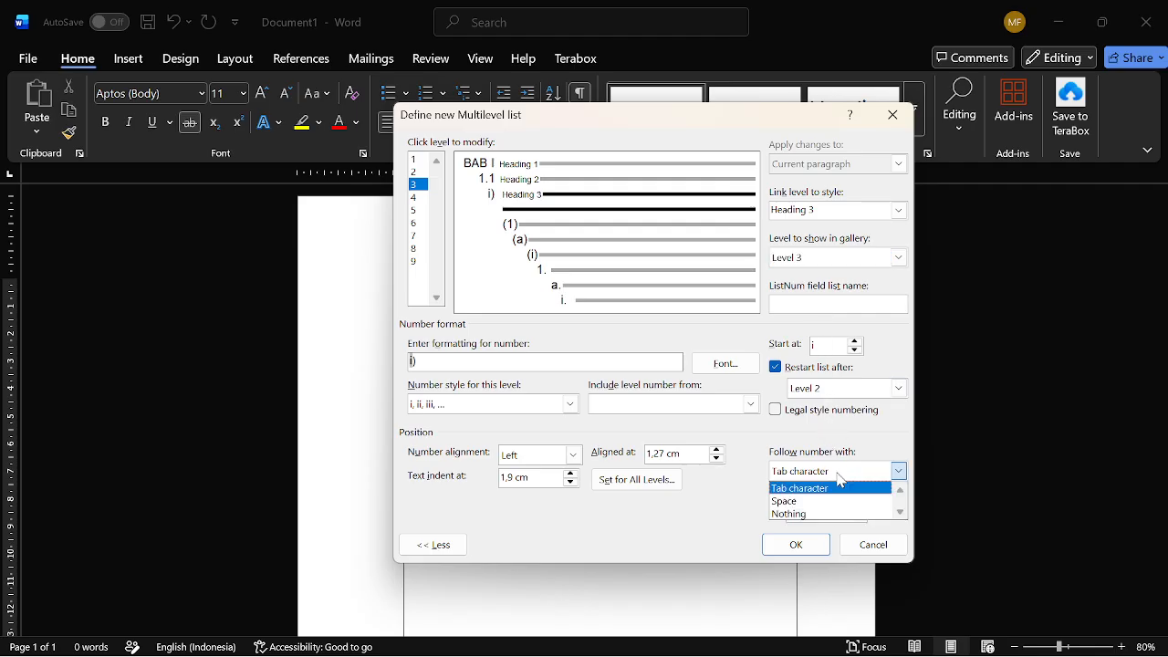
{"action": "left_click", "coordinate": [792, 501]}
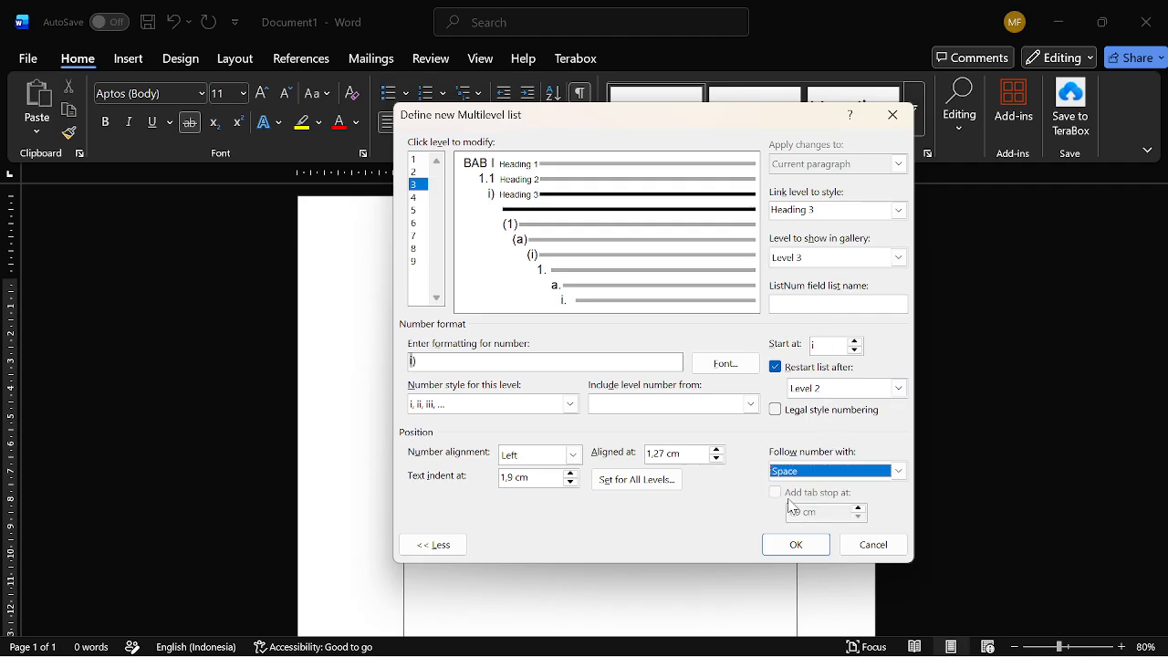
{"action": "left_click", "coordinate": [557, 362]}
{"action": "key", "text": "BackSpace"}
{"action": "key", "text": "BackSpace"}
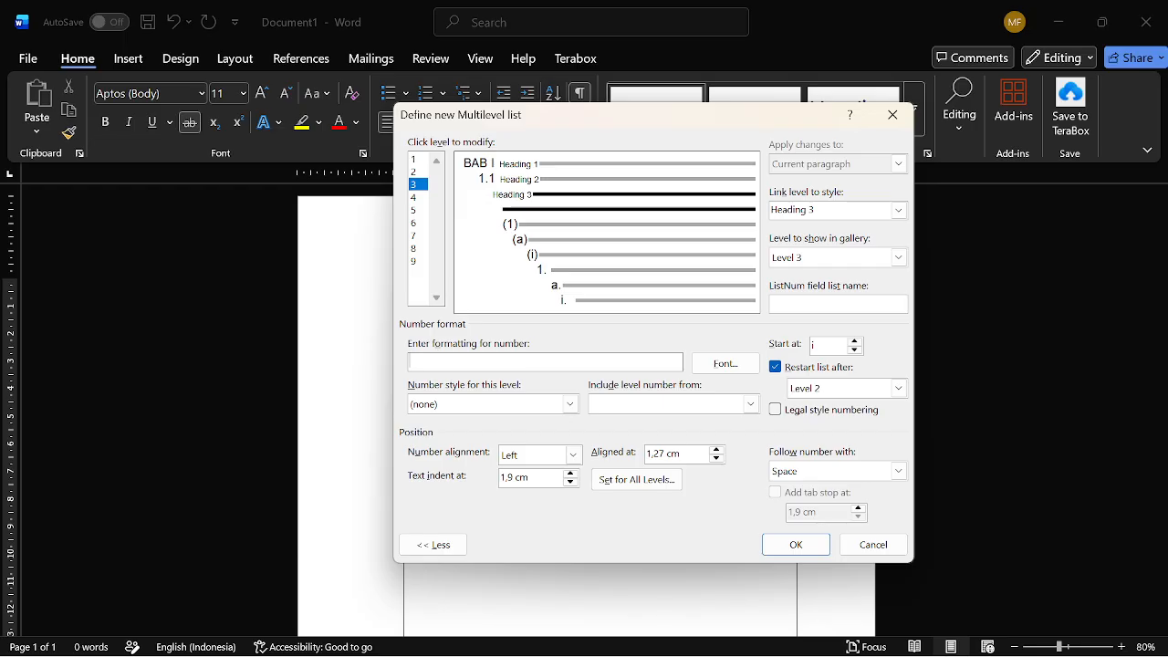
- Build level 3's number format from the Level 1, Level 2 and 1, 2, 3 numbers separated by periods, with legal style numbering
{"action": "left_click", "coordinate": [597, 391]}
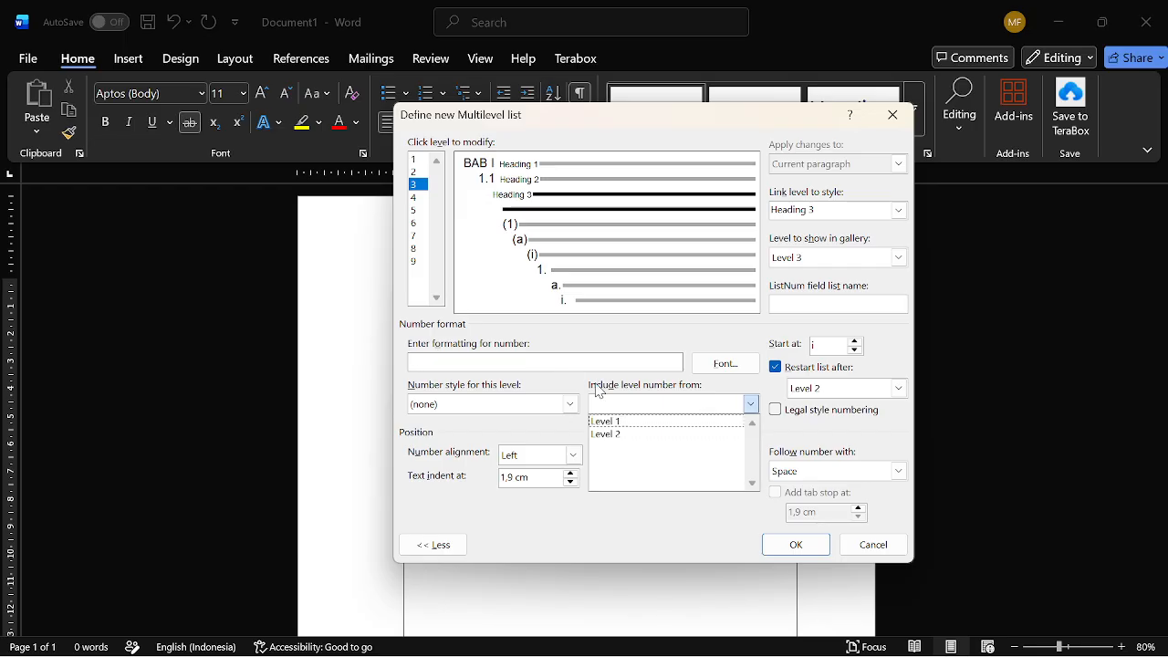
{"action": "left_click", "coordinate": [626, 429]}
{"action": "type", "text": "."}
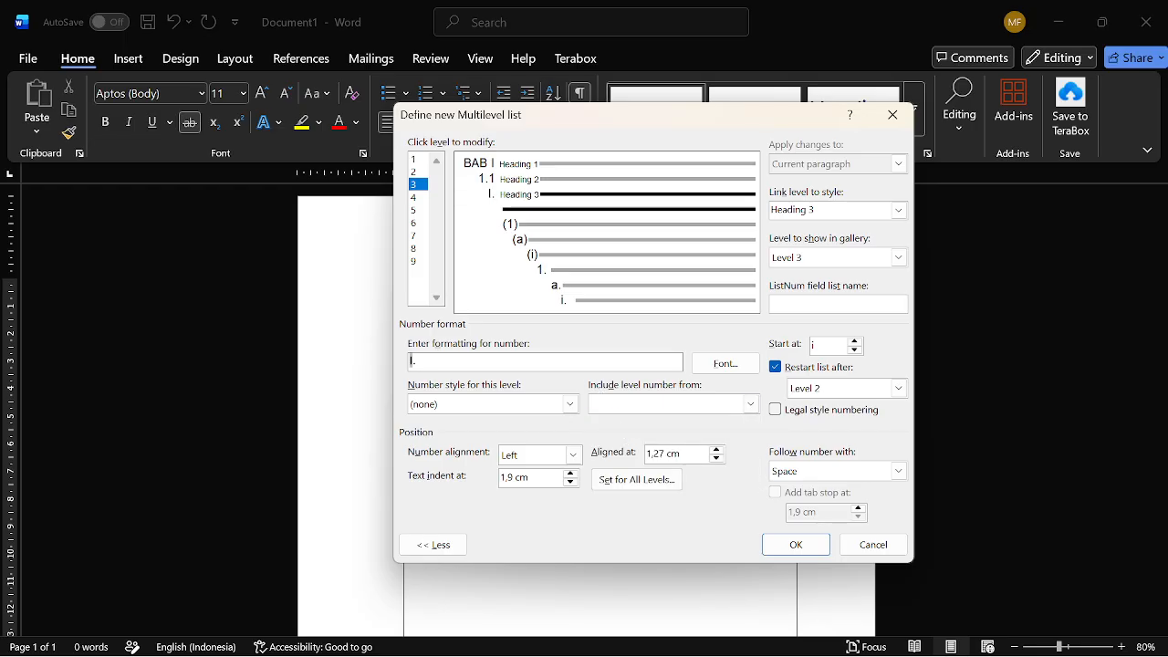
{"action": "left_click", "coordinate": [643, 404]}
{"action": "left_click", "coordinate": [631, 434]}
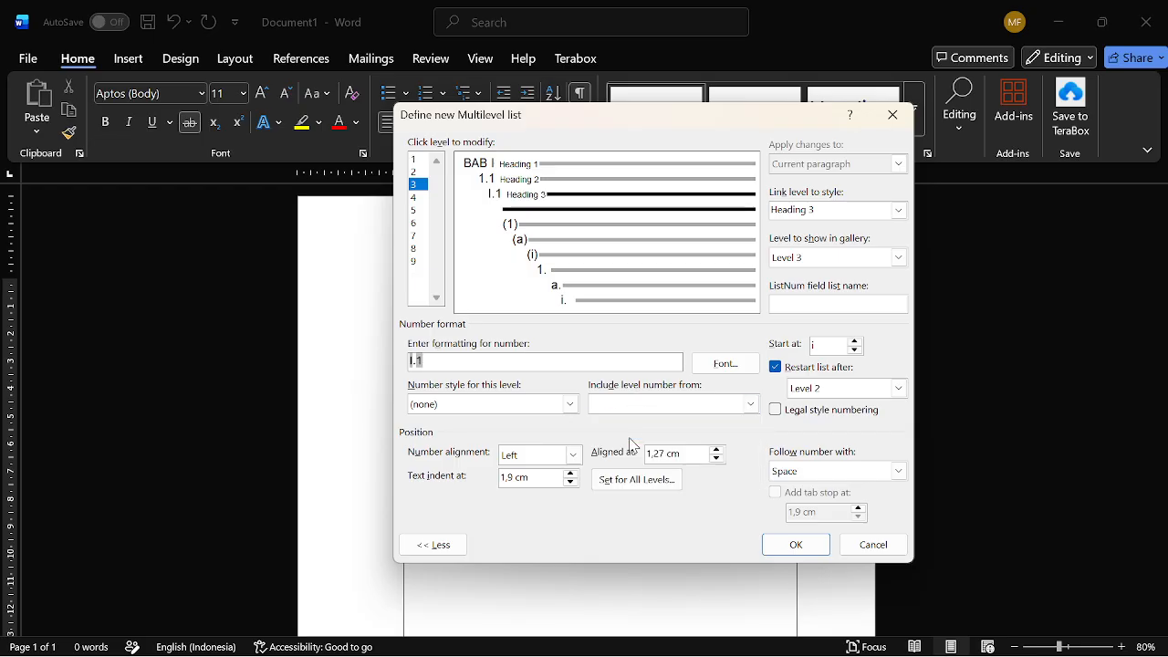
{"action": "left_click", "coordinate": [570, 405]}
{"action": "left_click", "coordinate": [486, 435]}
{"action": "left_click", "coordinate": [775, 410]}
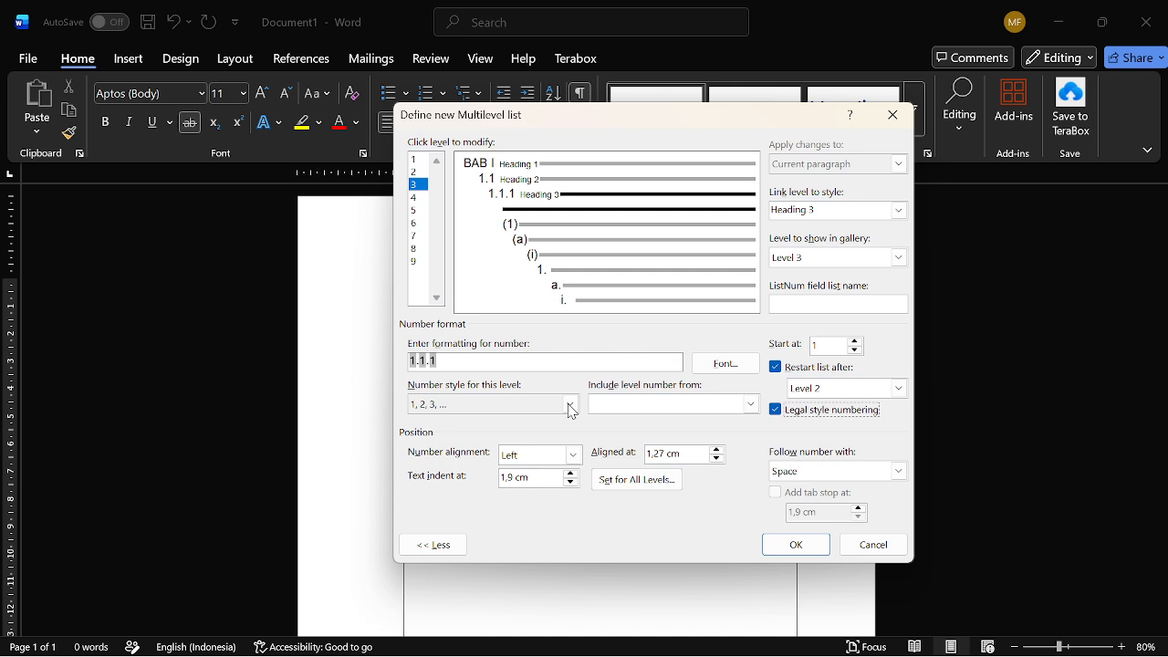
- Link list level 4 to the Heading 4 style and choose Level 4 as the level to show in the gallery
{"action": "left_click", "coordinate": [416, 197]}
{"action": "left_click", "coordinate": [898, 211]}
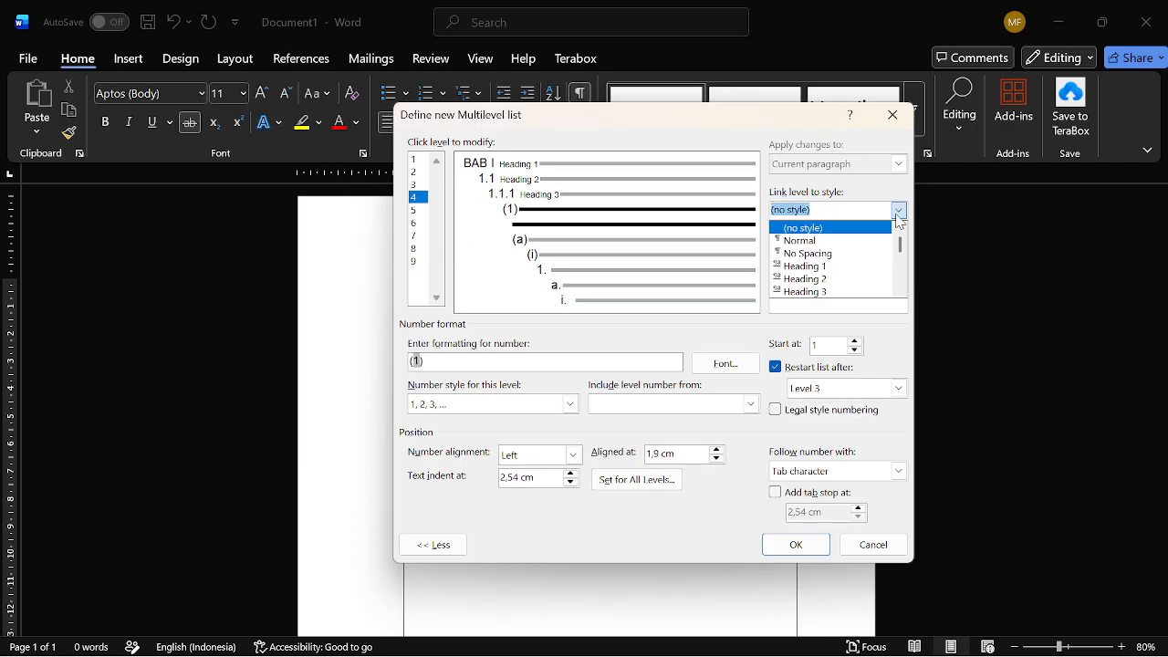
{"action": "left_click", "coordinate": [903, 290]}
{"action": "left_click", "coordinate": [853, 292]}
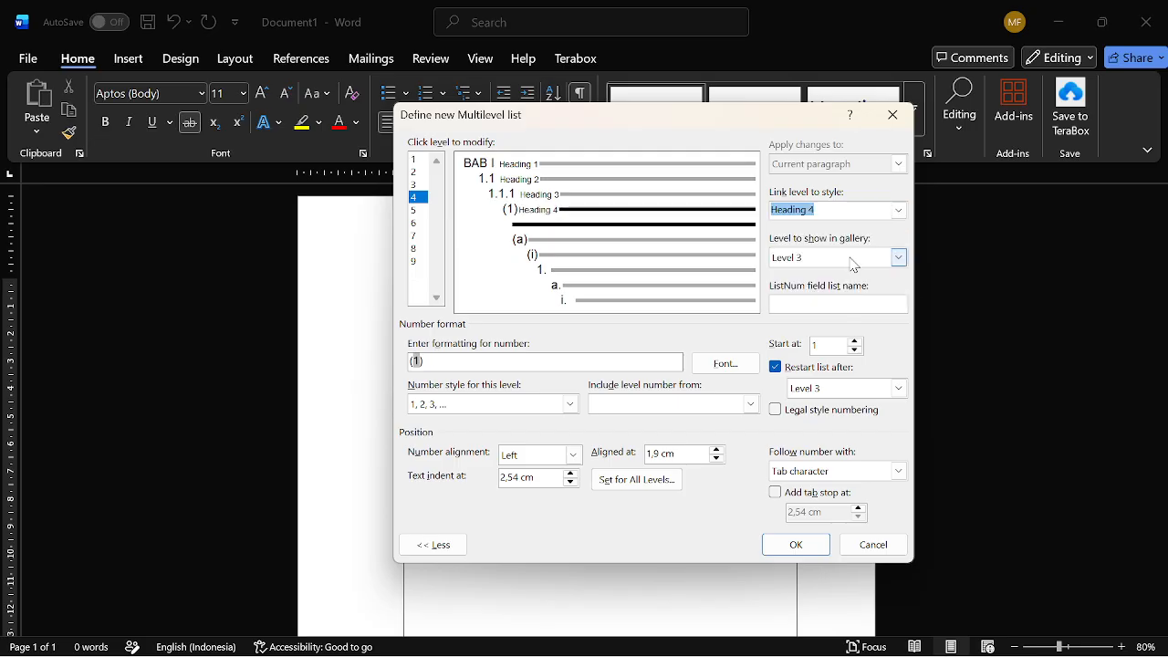
{"action": "left_click", "coordinate": [853, 263]}
{"action": "left_click", "coordinate": [809, 323]}
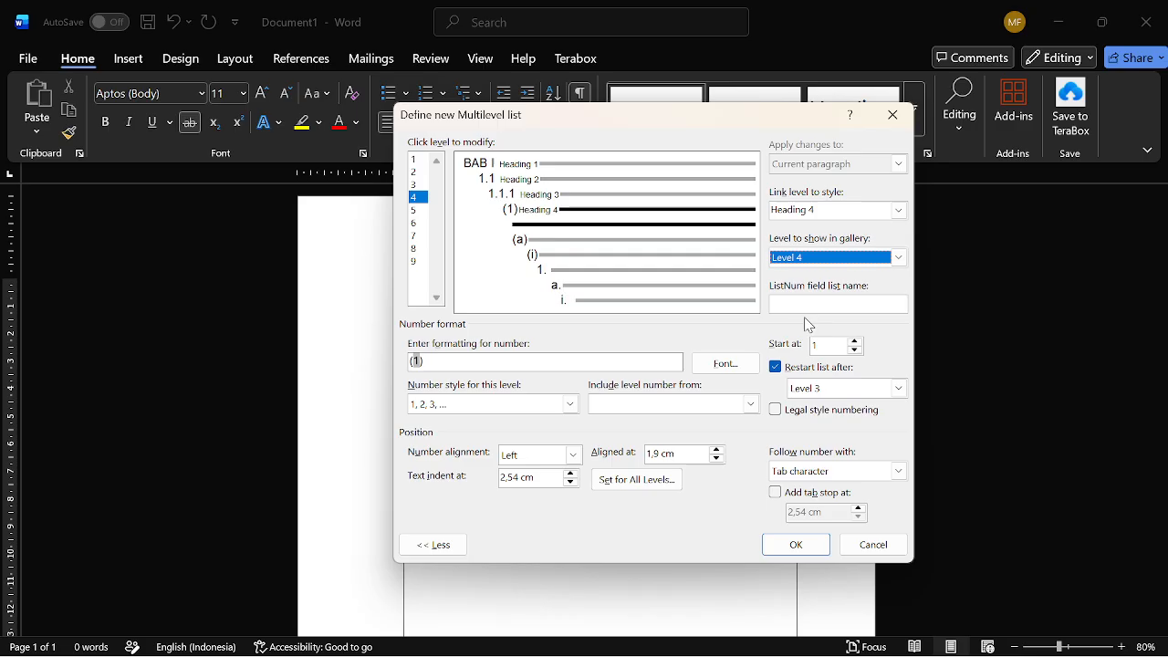
- Follow level 4's number with Space and clear its existing number format
{"action": "left_click", "coordinate": [826, 471]}
{"action": "left_click", "coordinate": [818, 495]}
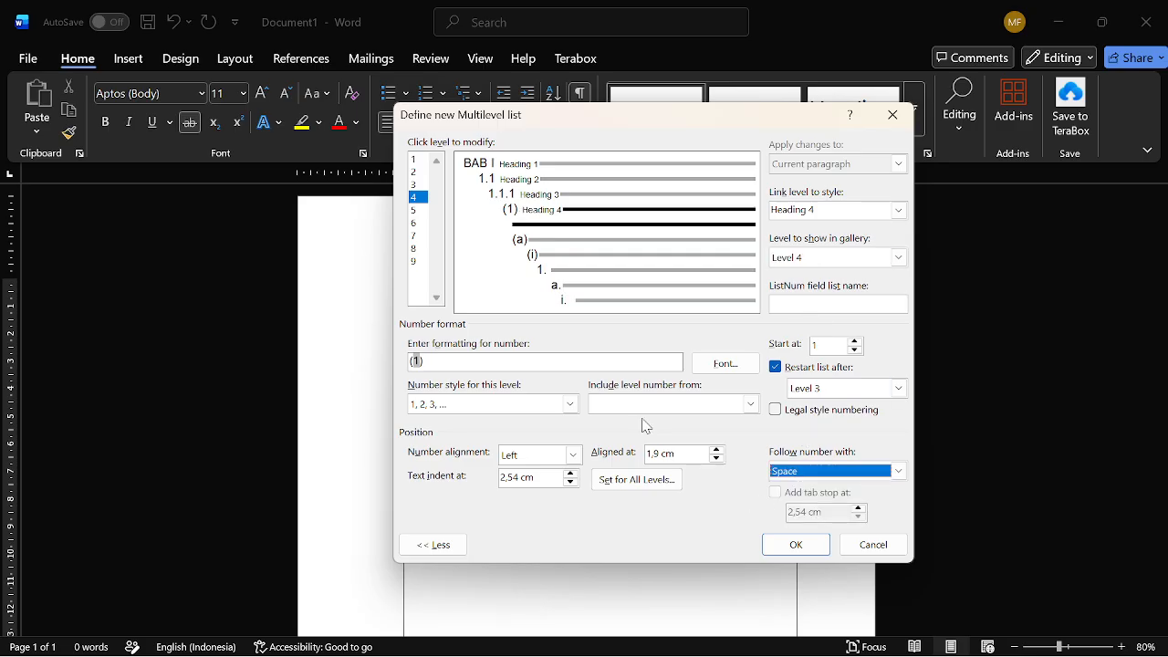
{"action": "left_click", "coordinate": [562, 364]}
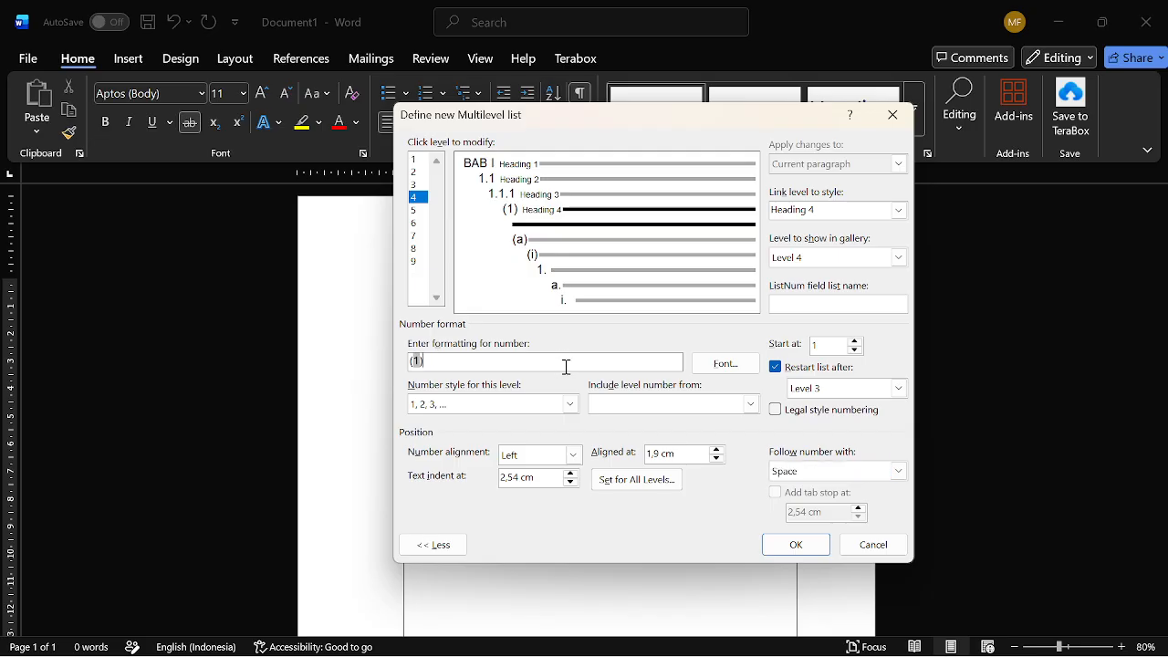
{"action": "key", "text": "BackSpace"}
{"action": "key", "text": "BackSpace"}
{"action": "key", "text": "BackSpace"}
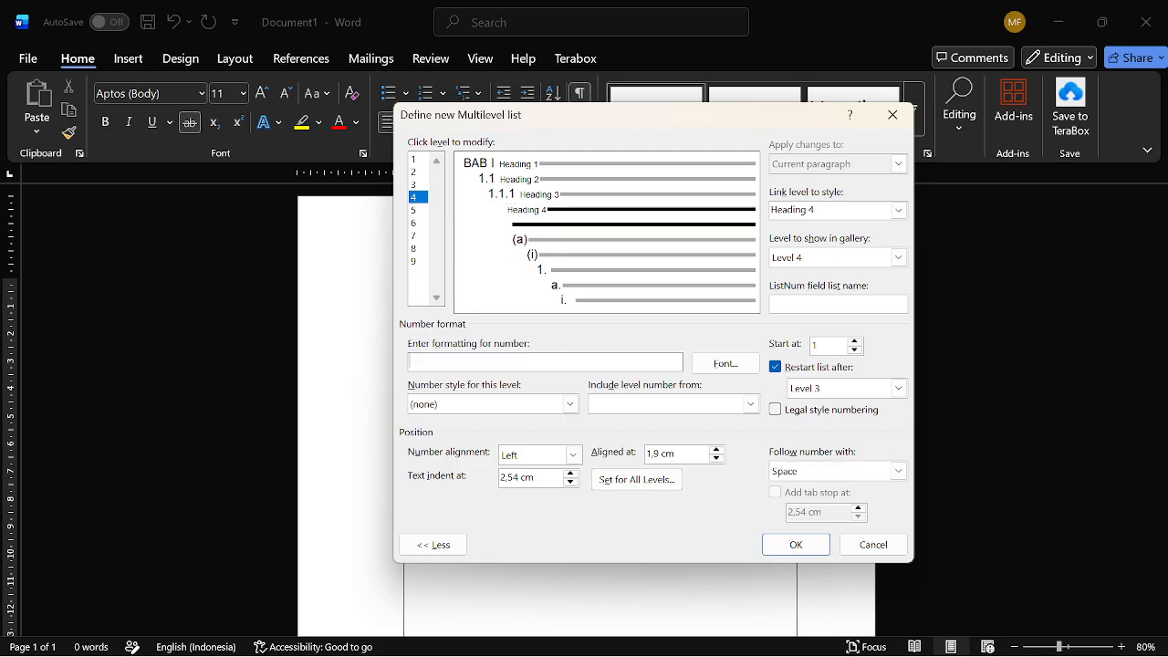
- Build level 4's number format from the Level 1, 2 and 3 numbers and a 1, 2, 3 number, period-separated, with legal style numbering
{"action": "left_click", "coordinate": [673, 404]}
{"action": "left_click", "coordinate": [657, 422]}
{"action": "left_click", "coordinate": [666, 409]}
{"action": "left_click", "coordinate": [646, 433]}
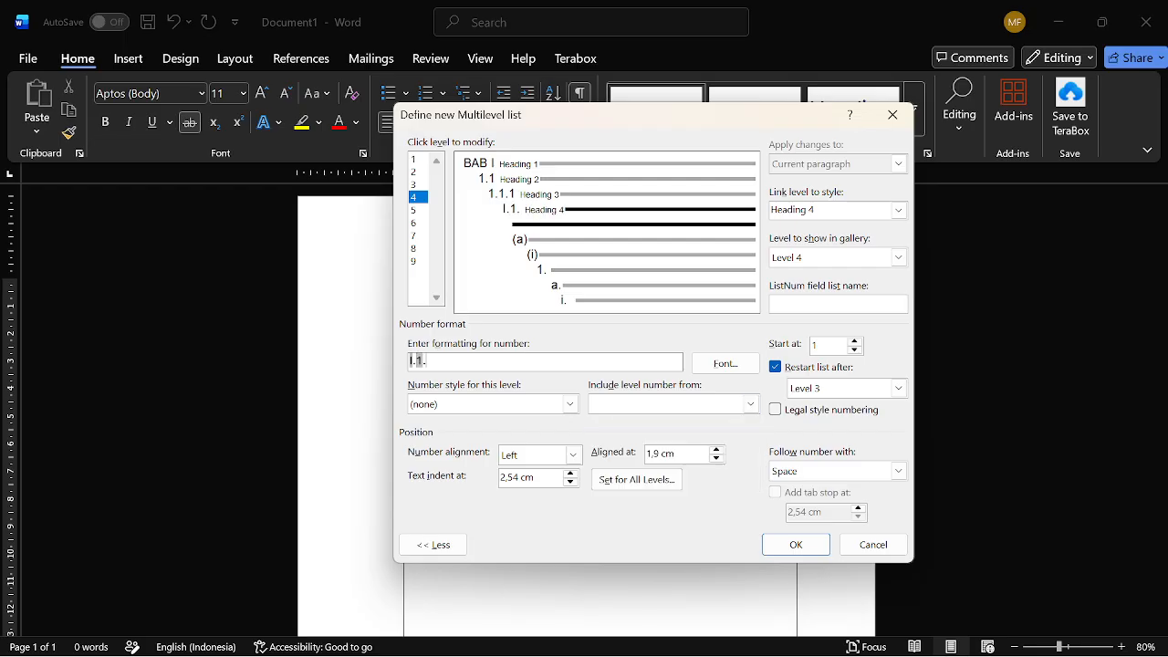
{"action": "left_click", "coordinate": [751, 405]}
{"action": "left_click", "coordinate": [629, 446]}
{"action": "left_click", "coordinate": [566, 405]}
{"action": "left_click", "coordinate": [501, 443]}
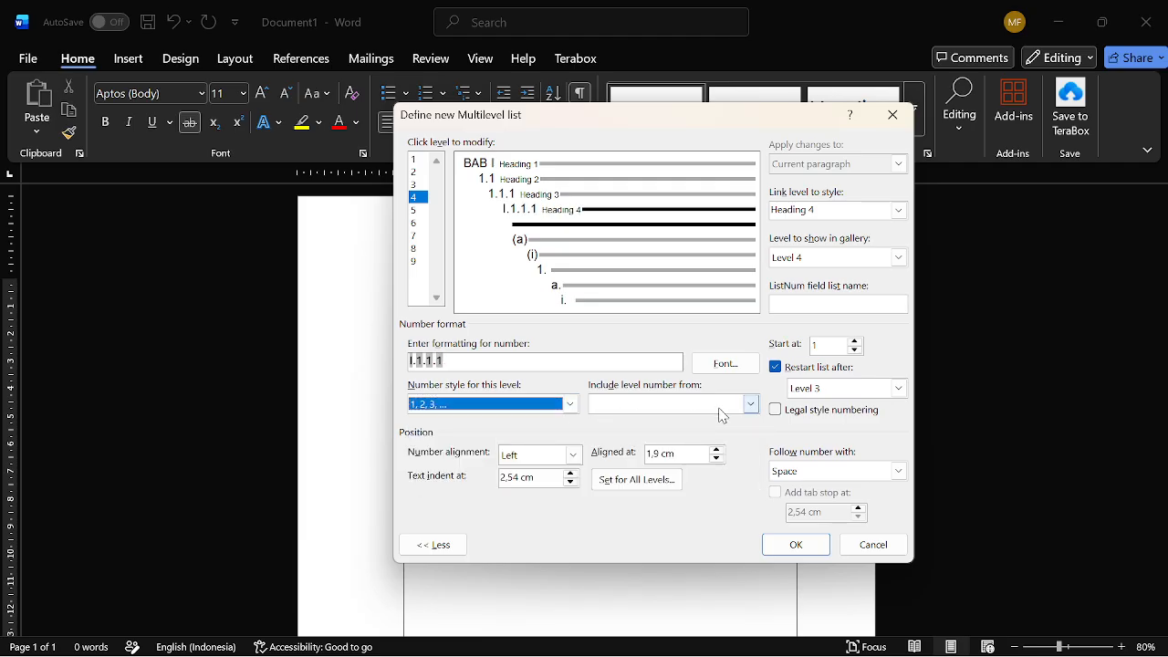
{"action": "left_click", "coordinate": [775, 410]}
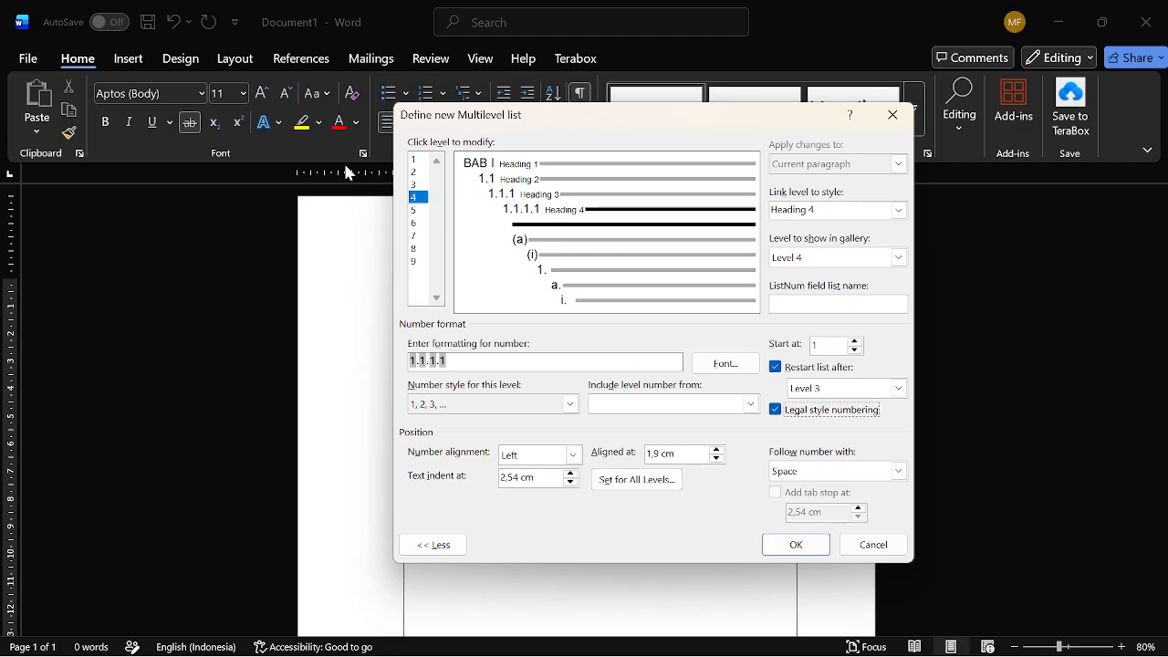
- Format level 1's "BAB" number in Times New Roman, Bold, size 12
{"action": "left_click", "coordinate": [418, 161]}
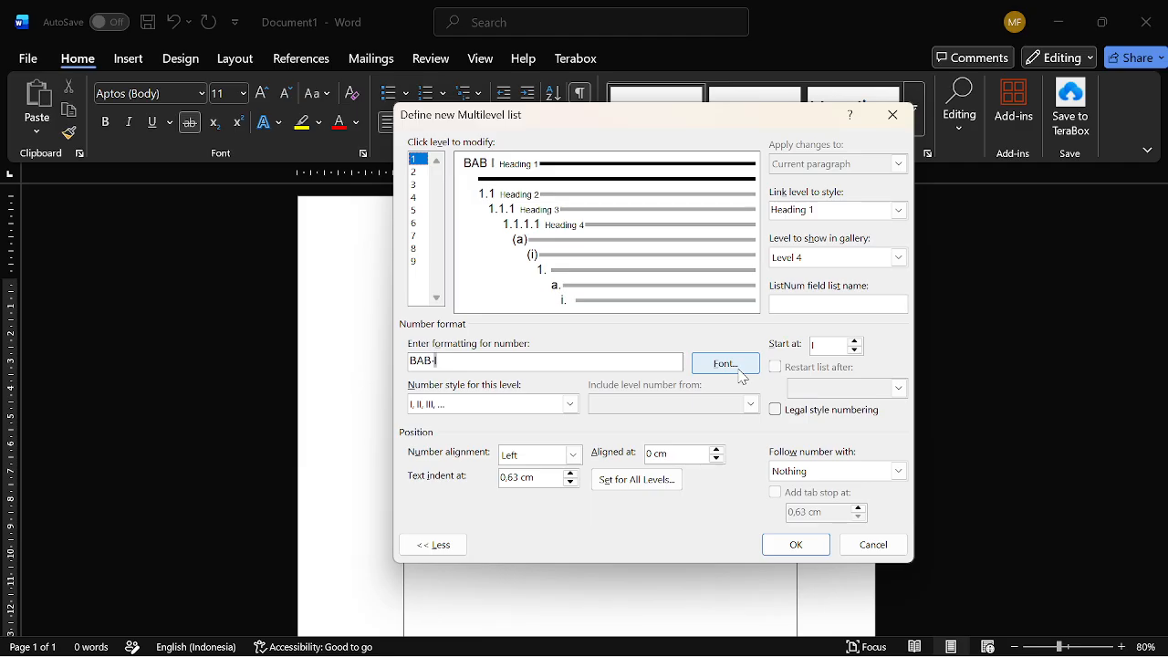
{"action": "left_click", "coordinate": [739, 369]}
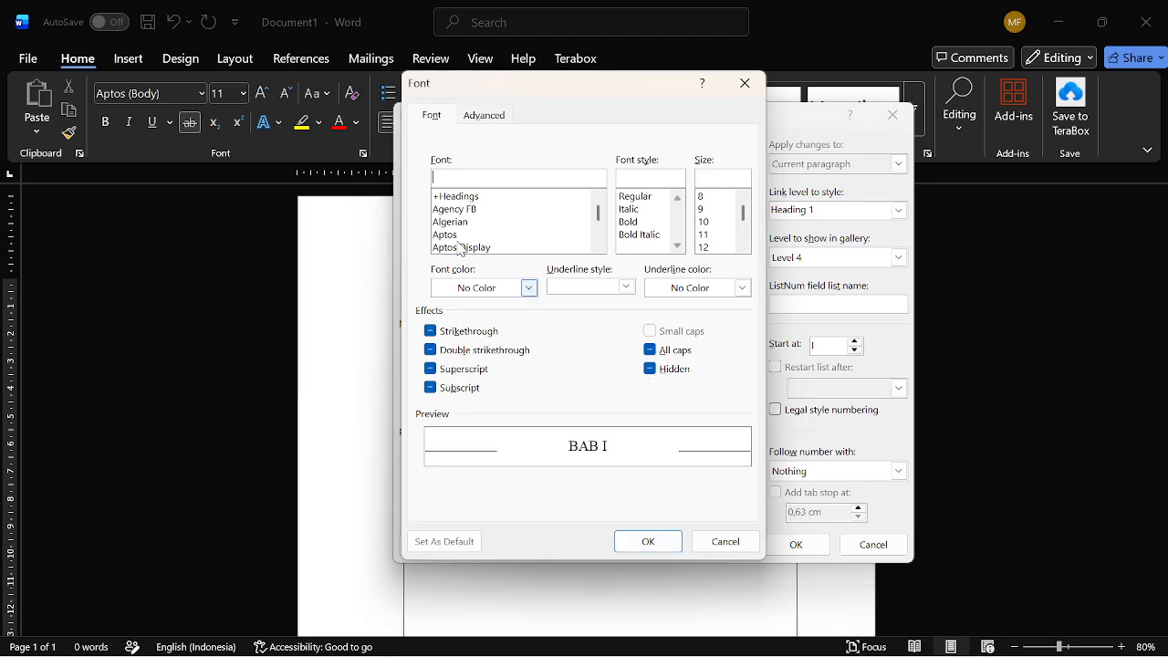
{"action": "type", "text": "tim"}
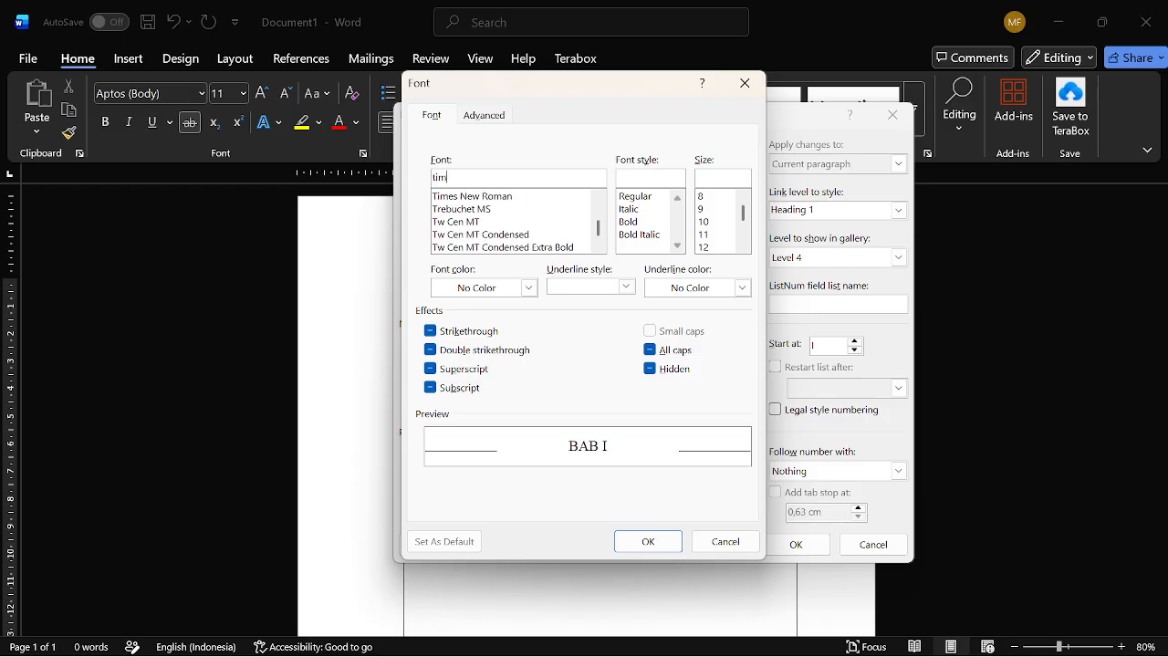
{"action": "key", "text": "Return"}
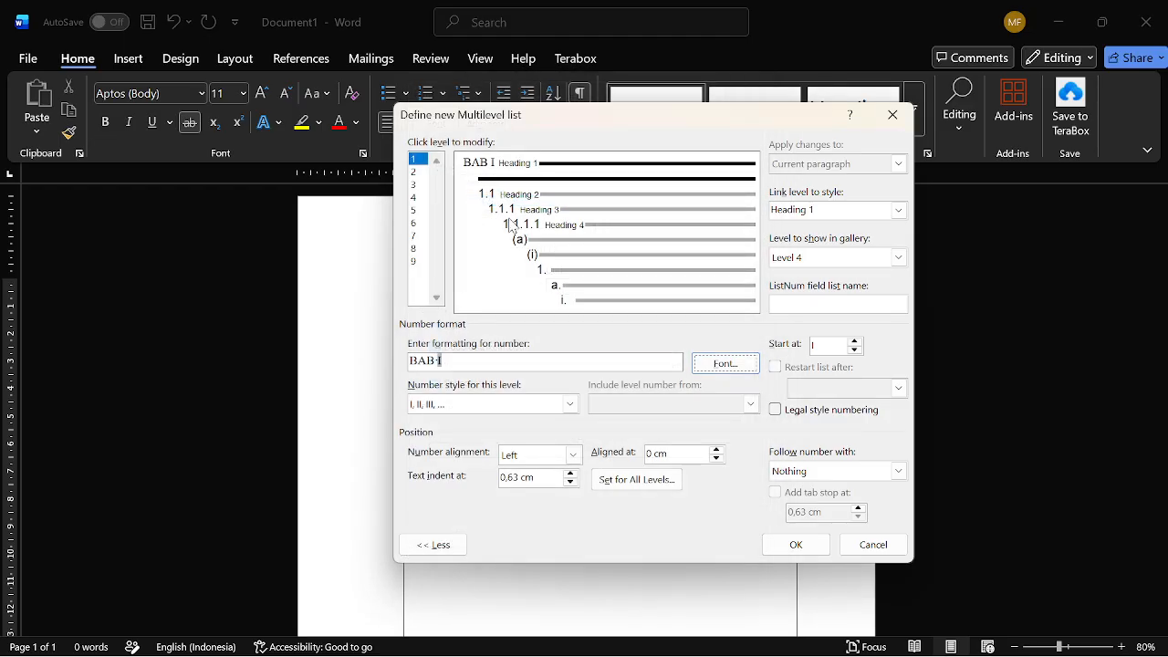
{"action": "left_click", "coordinate": [737, 365]}
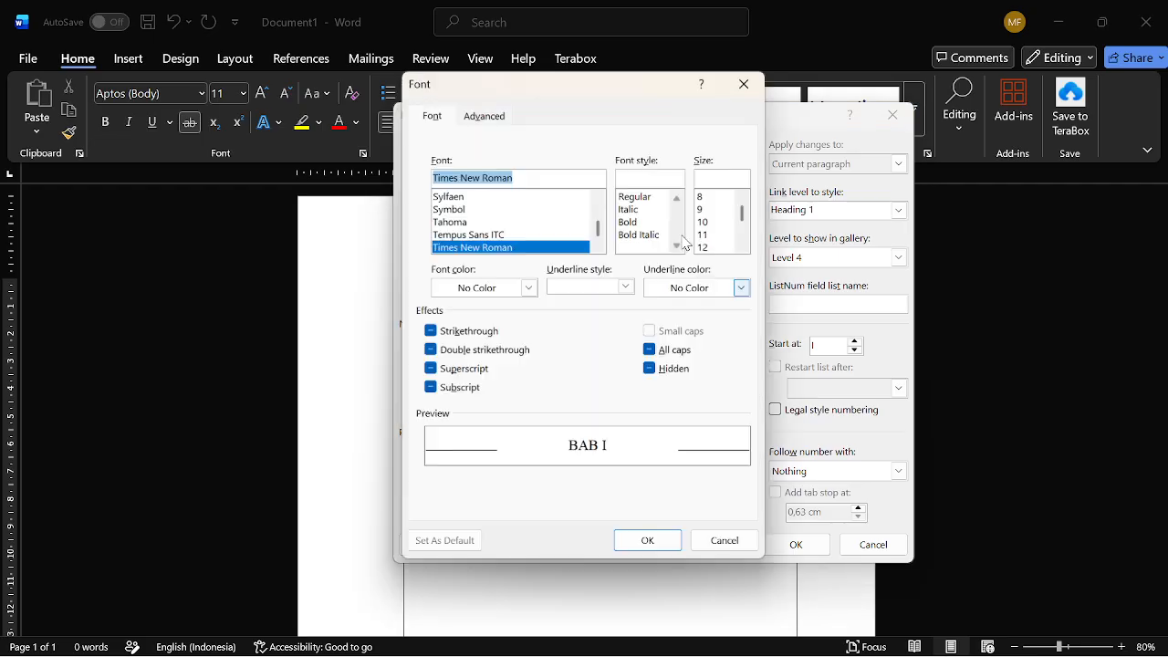
{"action": "left_click", "coordinate": [636, 223]}
{"action": "left_click", "coordinate": [706, 247]}
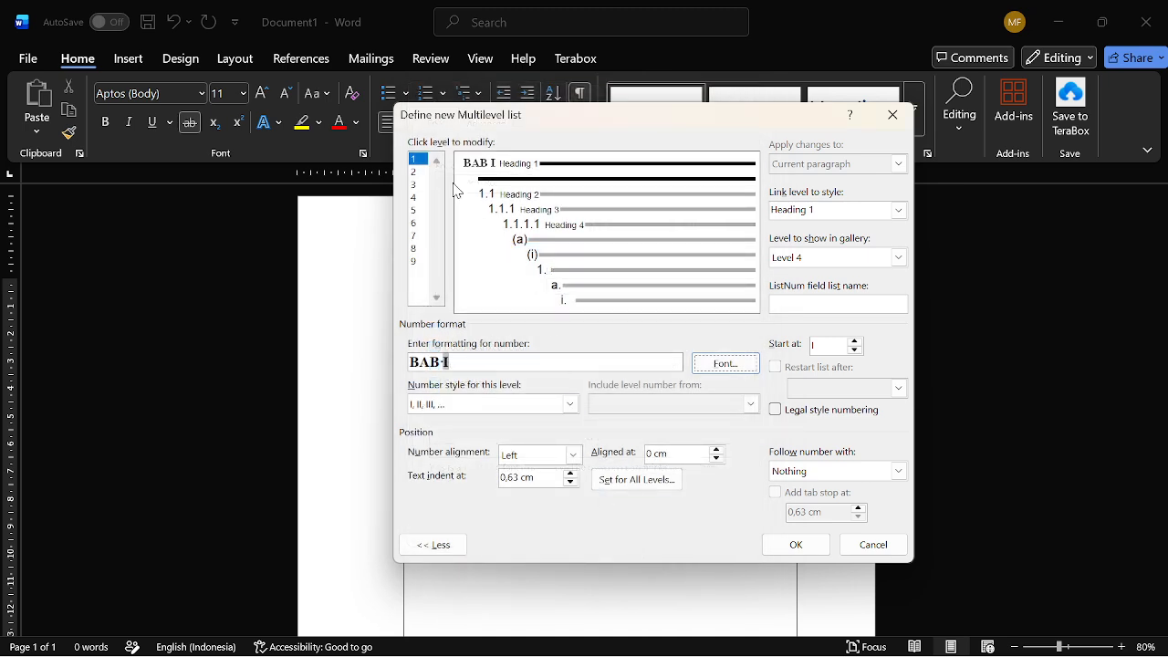
- Format level 2's number in Times New Roman, Bold, size 12
{"action": "left_click", "coordinate": [416, 174]}
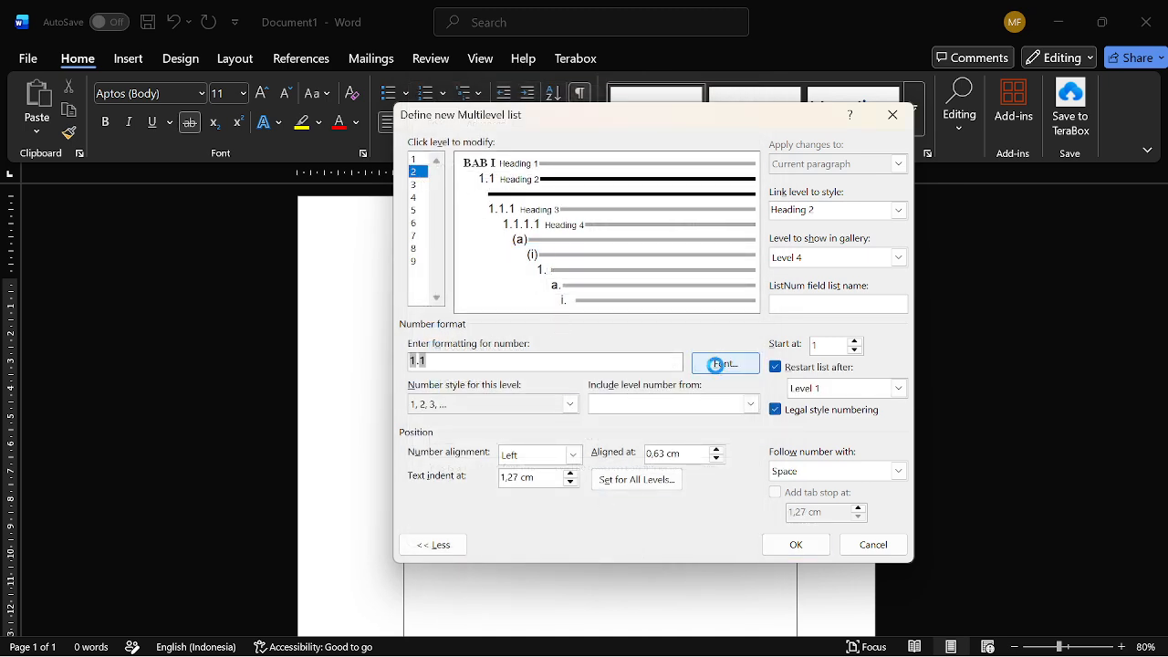
{"action": "left_click", "coordinate": [730, 363]}
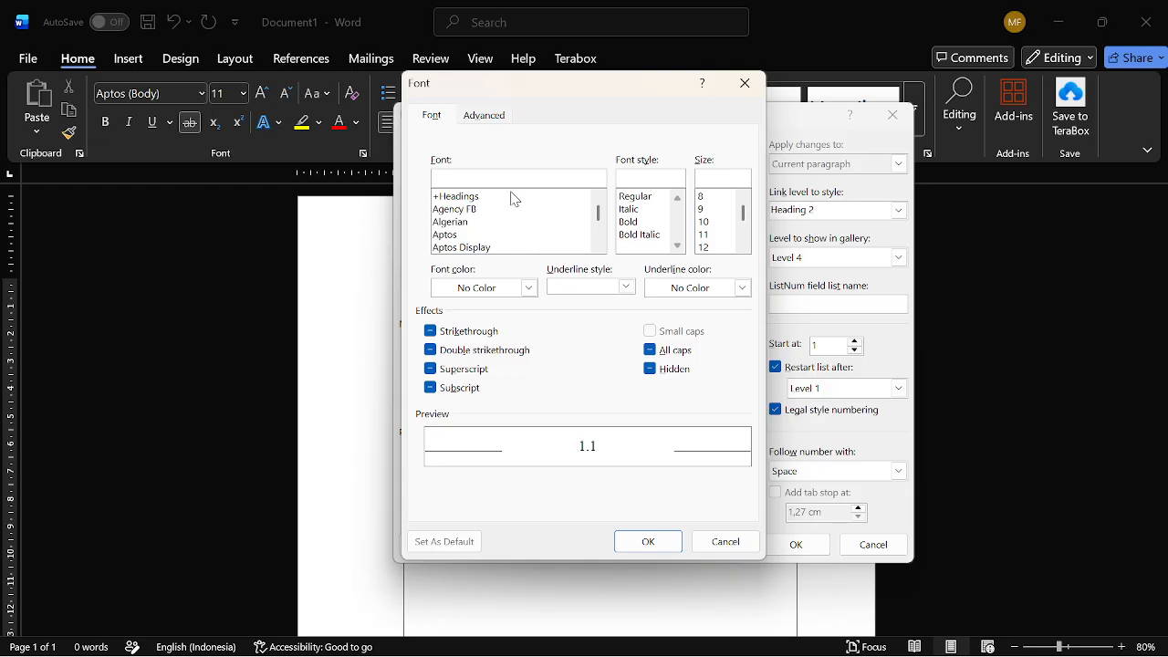
{"action": "scroll", "coordinate": [511, 219], "scroll_direction": "down", "scroll_amount": 15}
{"action": "left_click", "coordinate": [511, 222]}
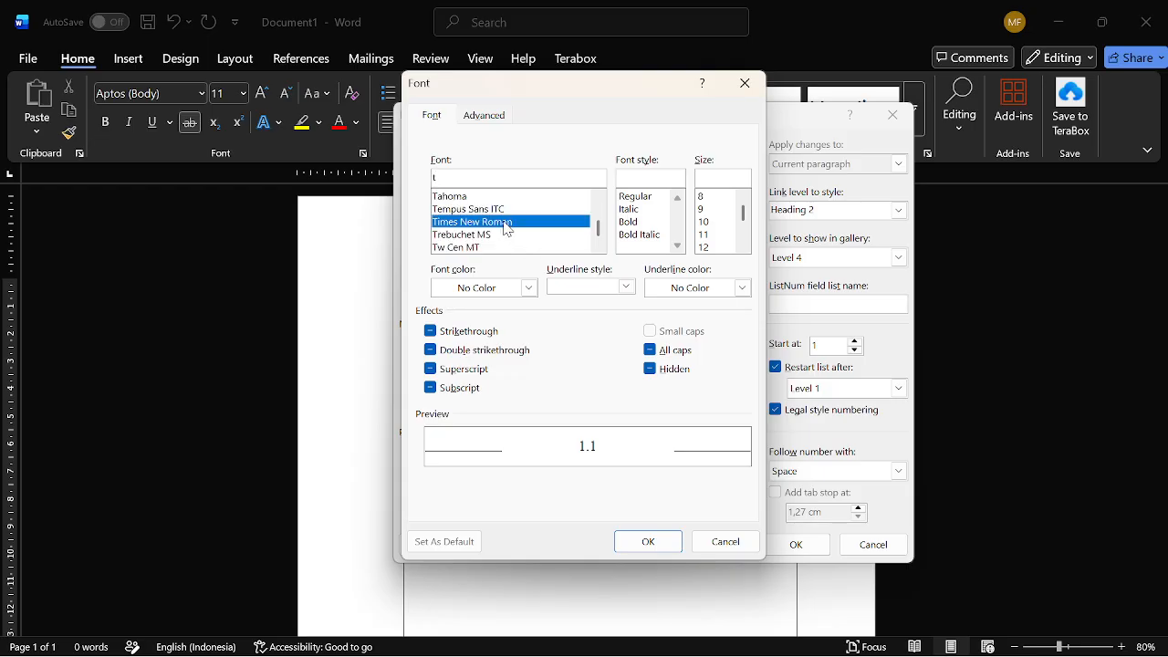
{"action": "left_click", "coordinate": [641, 222]}
{"action": "left_click", "coordinate": [708, 244]}
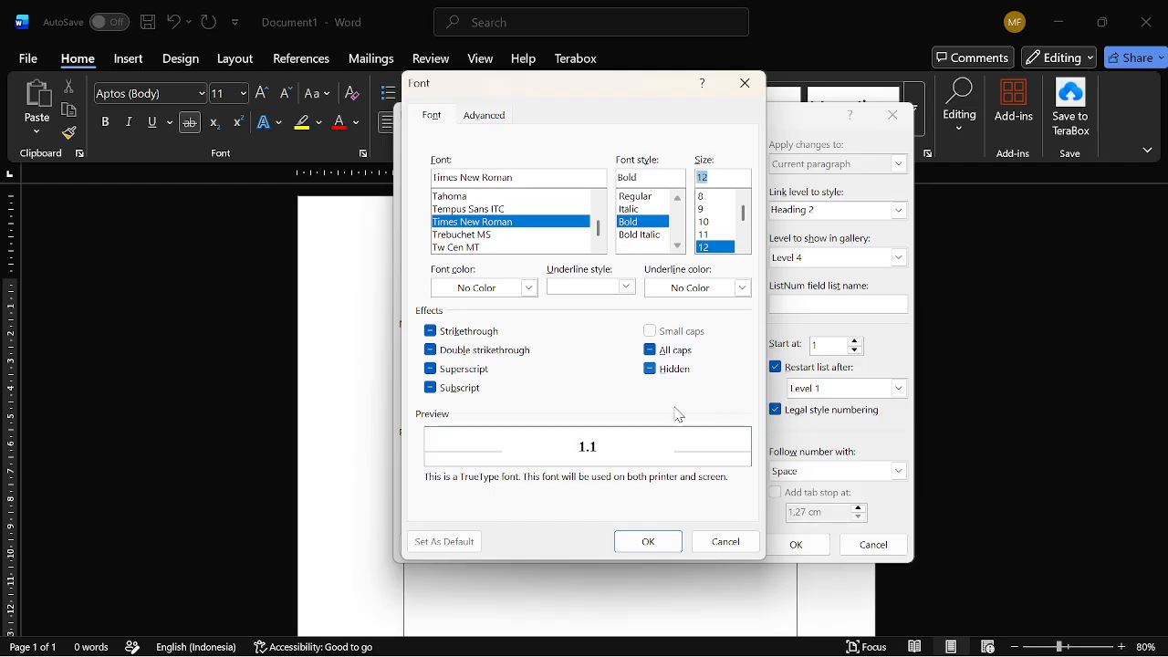
{"action": "left_click", "coordinate": [658, 550]}
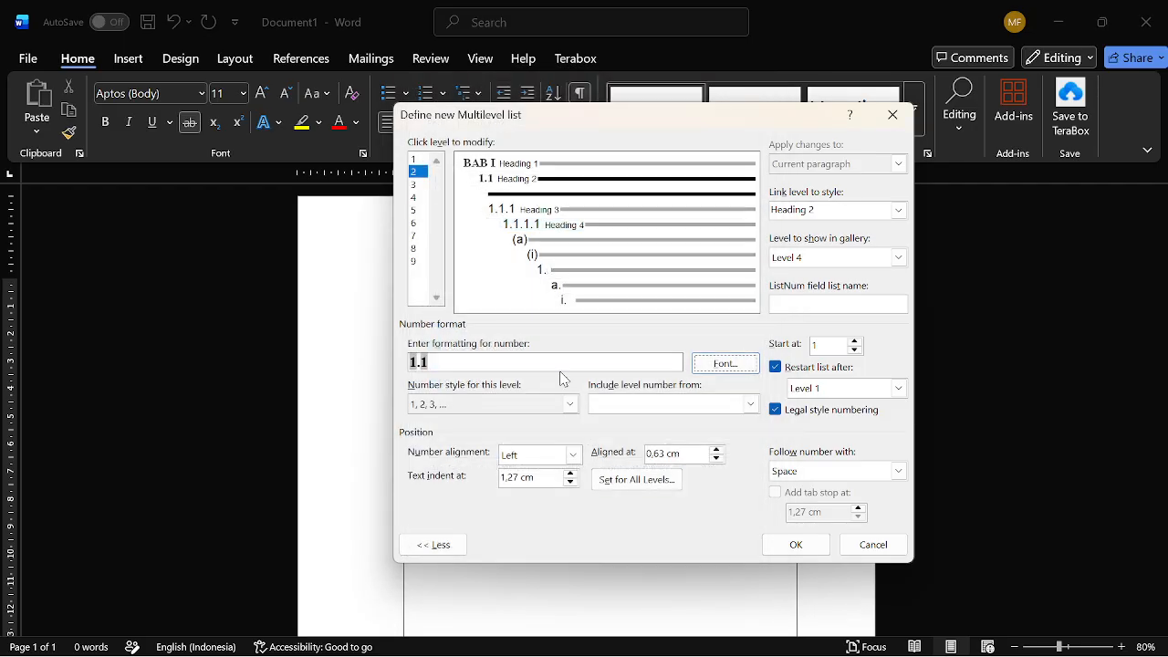
- Format level 3's number in Times New Roman, Bold, size 12
{"action": "left_click", "coordinate": [419, 197]}
{"action": "left_click", "coordinate": [416, 185]}
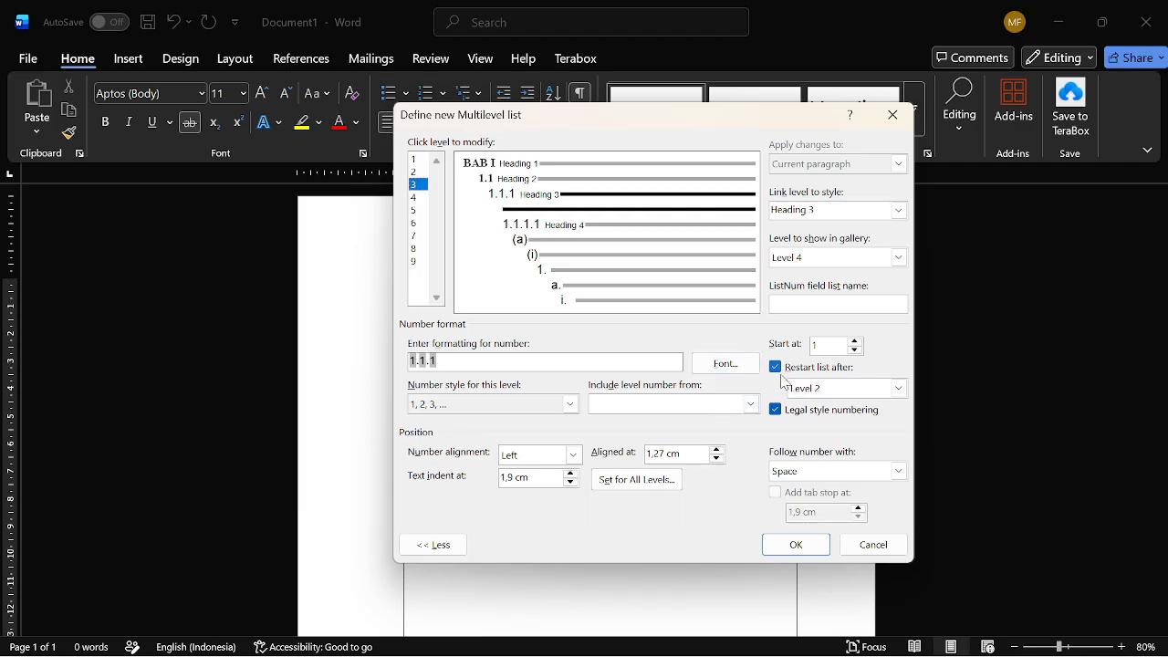
{"action": "left_click", "coordinate": [726, 363]}
{"action": "type", "text": "t"}
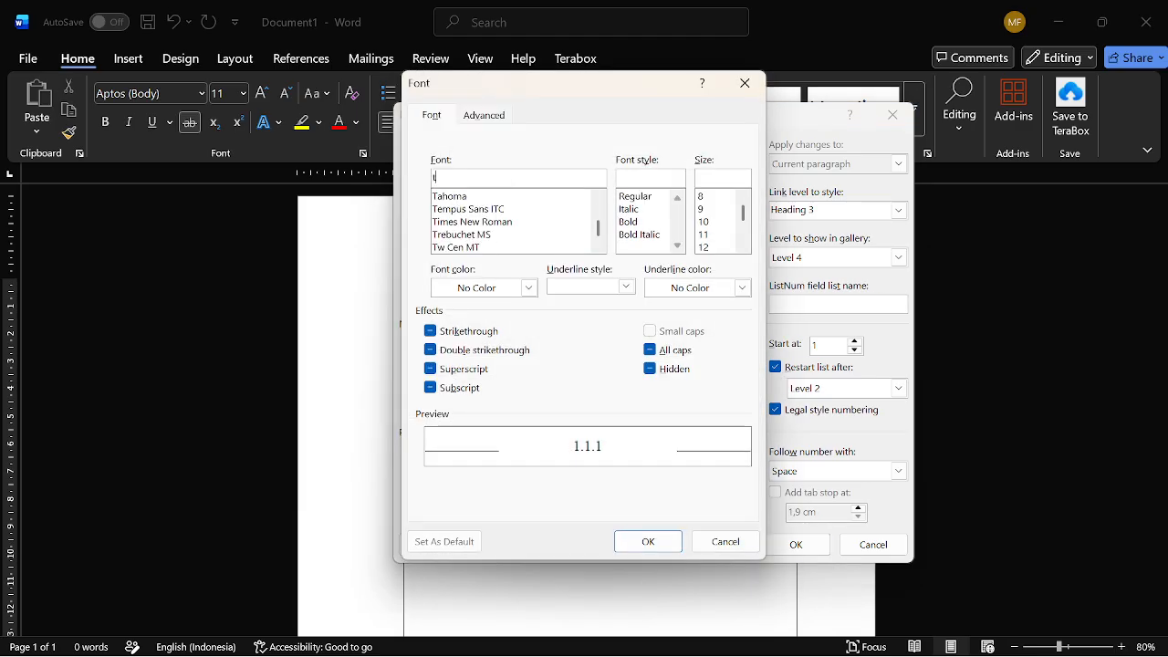
{"action": "left_click", "coordinate": [504, 223]}
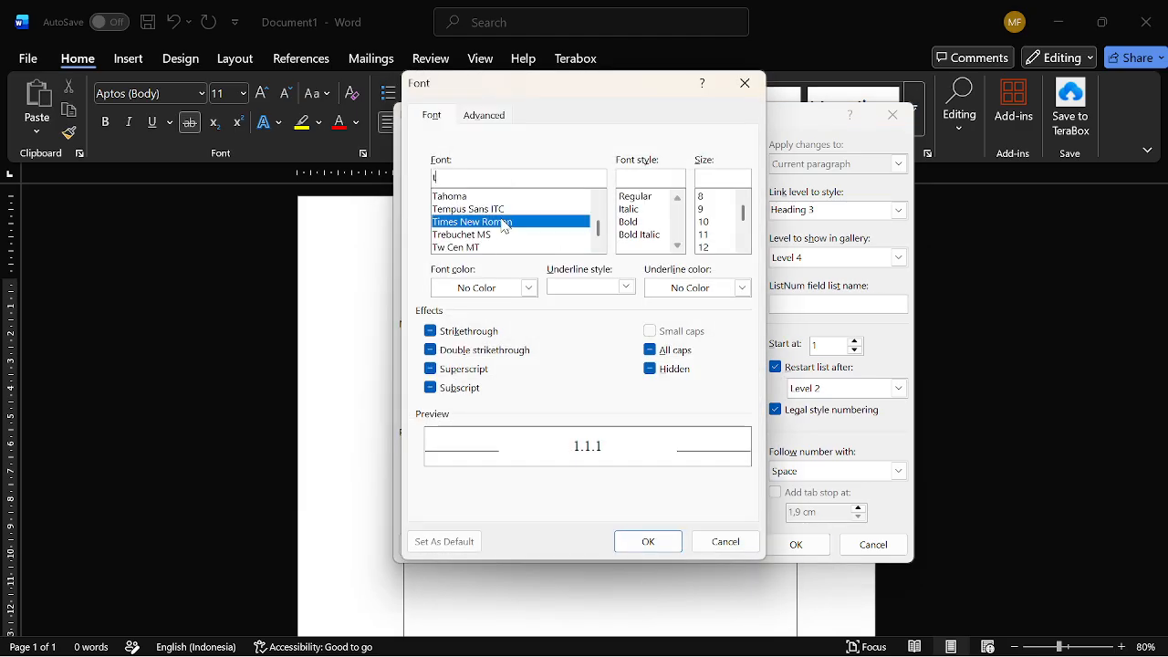
{"action": "left_click", "coordinate": [625, 221]}
{"action": "left_click", "coordinate": [705, 248]}
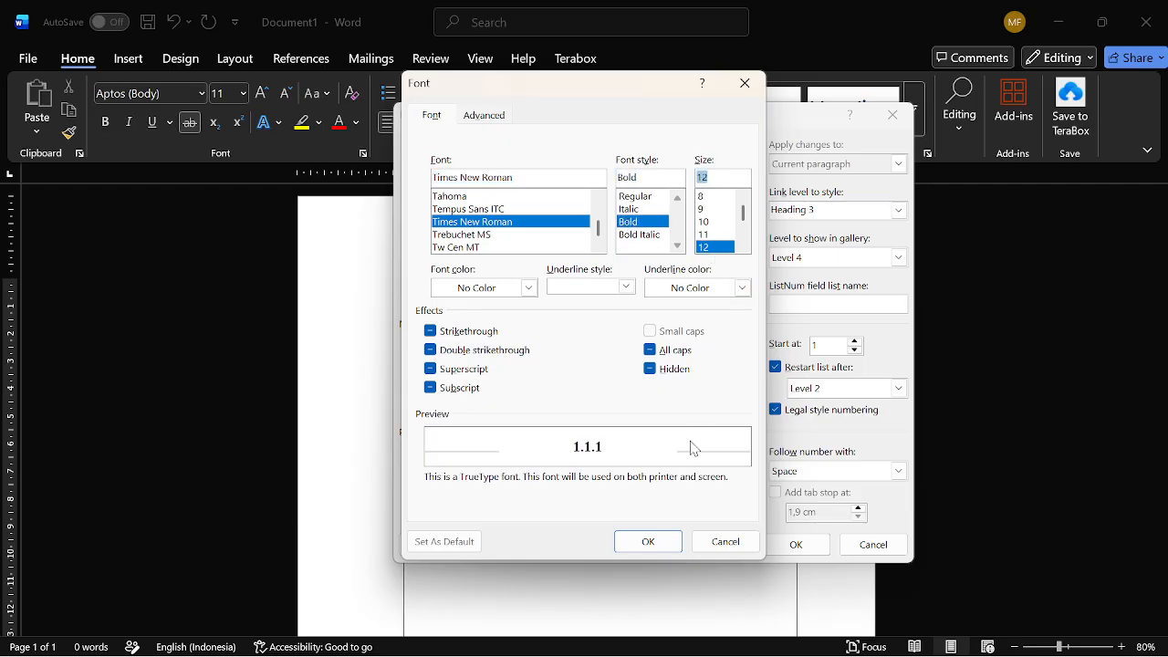
{"action": "left_click", "coordinate": [668, 542]}
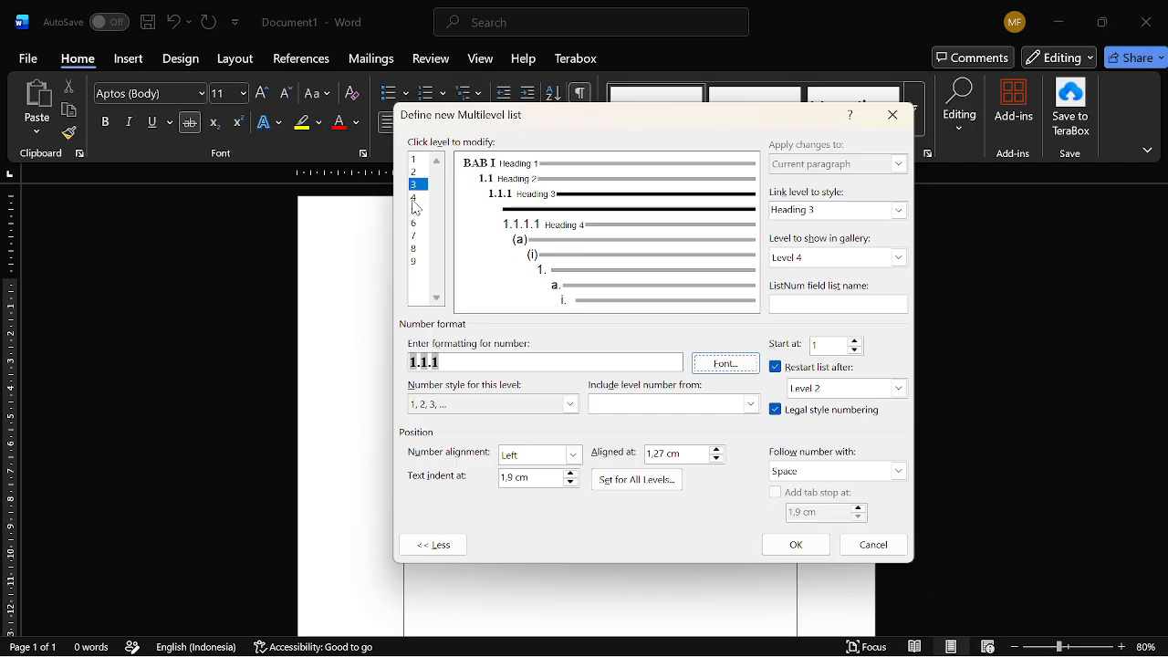
- Format level 4's number in Times New Roman, Bold, size 12
{"action": "left_click", "coordinate": [412, 199]}
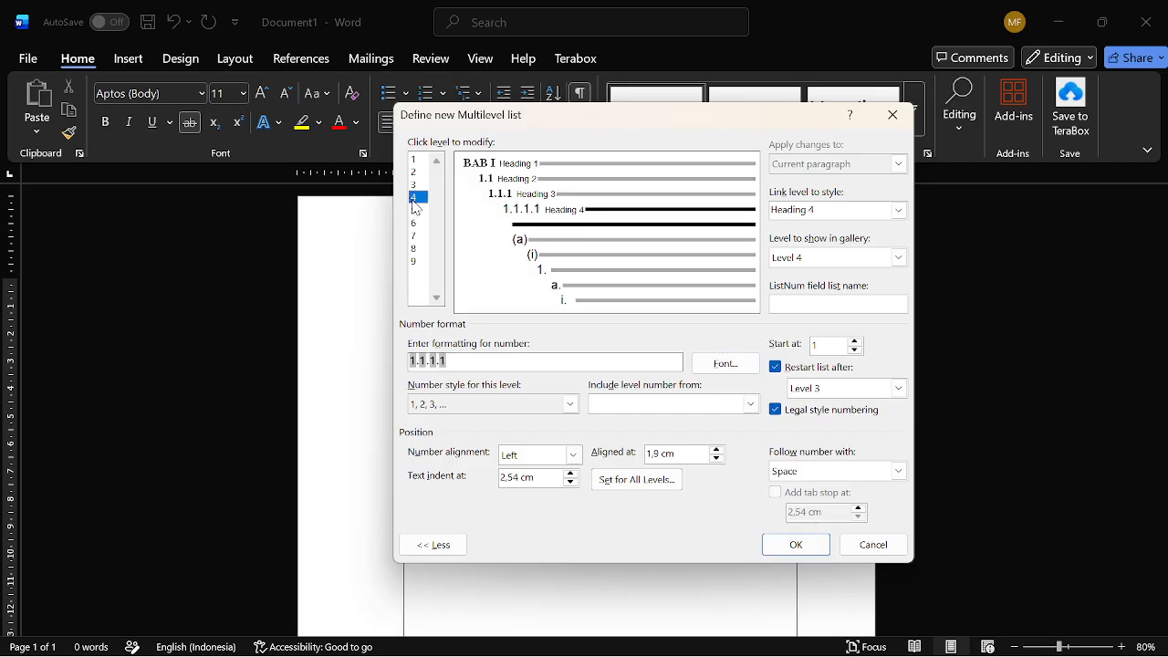
{"action": "left_click", "coordinate": [720, 363]}
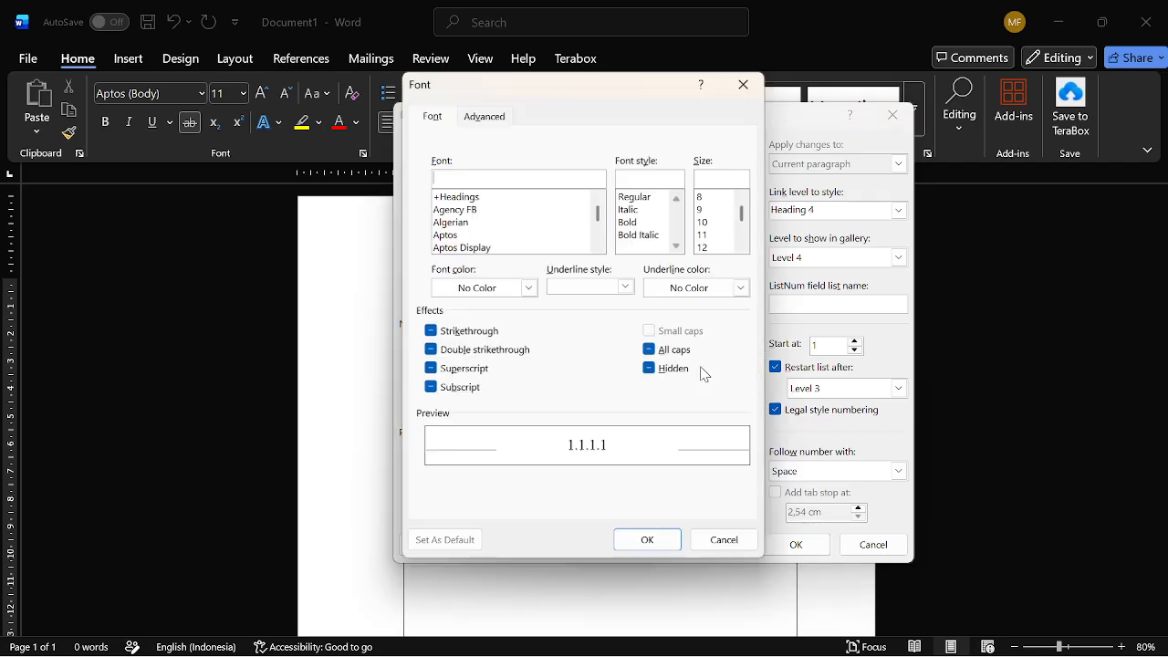
{"action": "type", "text": "t"}
{"action": "left_click", "coordinate": [503, 223]}
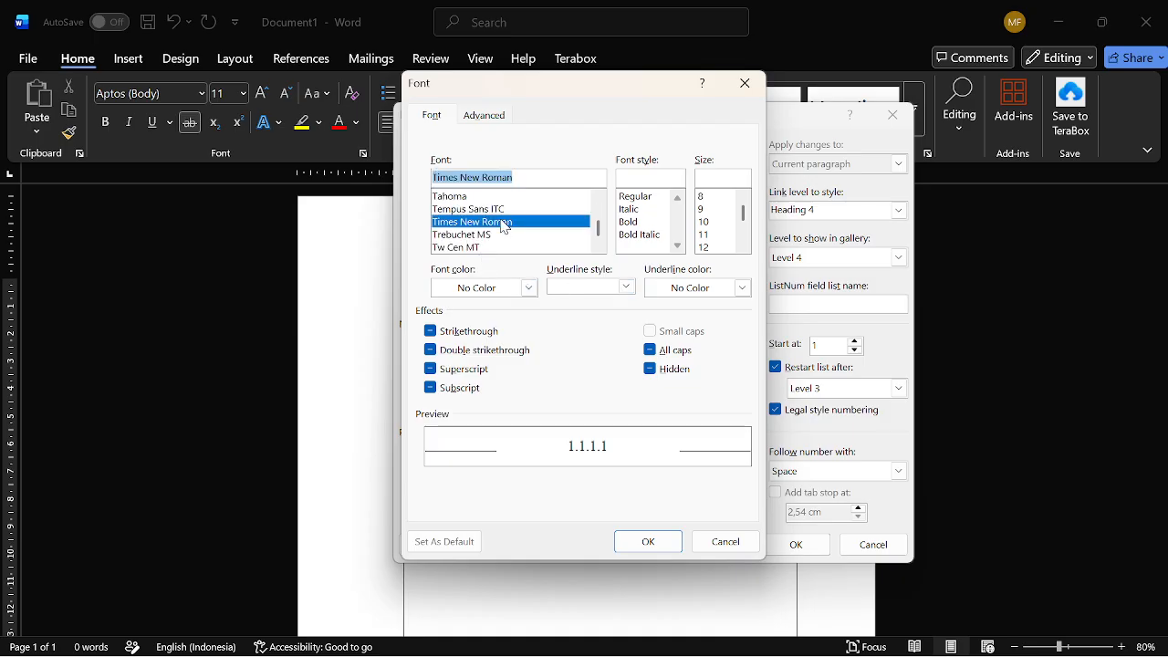
{"action": "left_click", "coordinate": [638, 221]}
{"action": "left_click", "coordinate": [715, 248]}
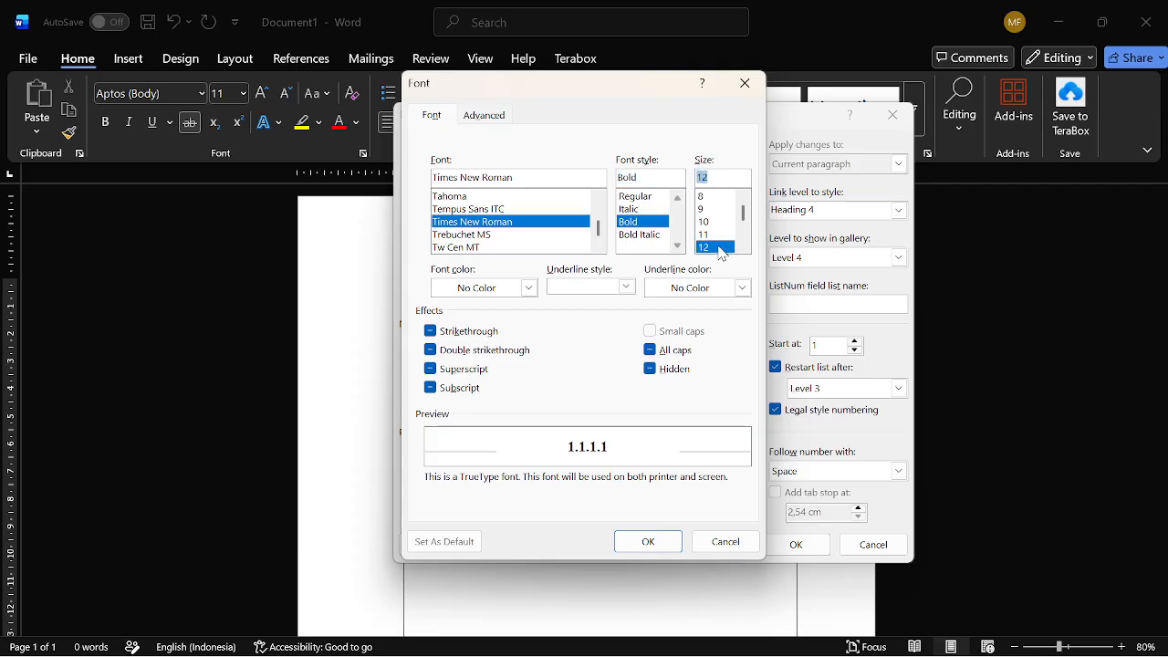
{"action": "left_click", "coordinate": [648, 541]}
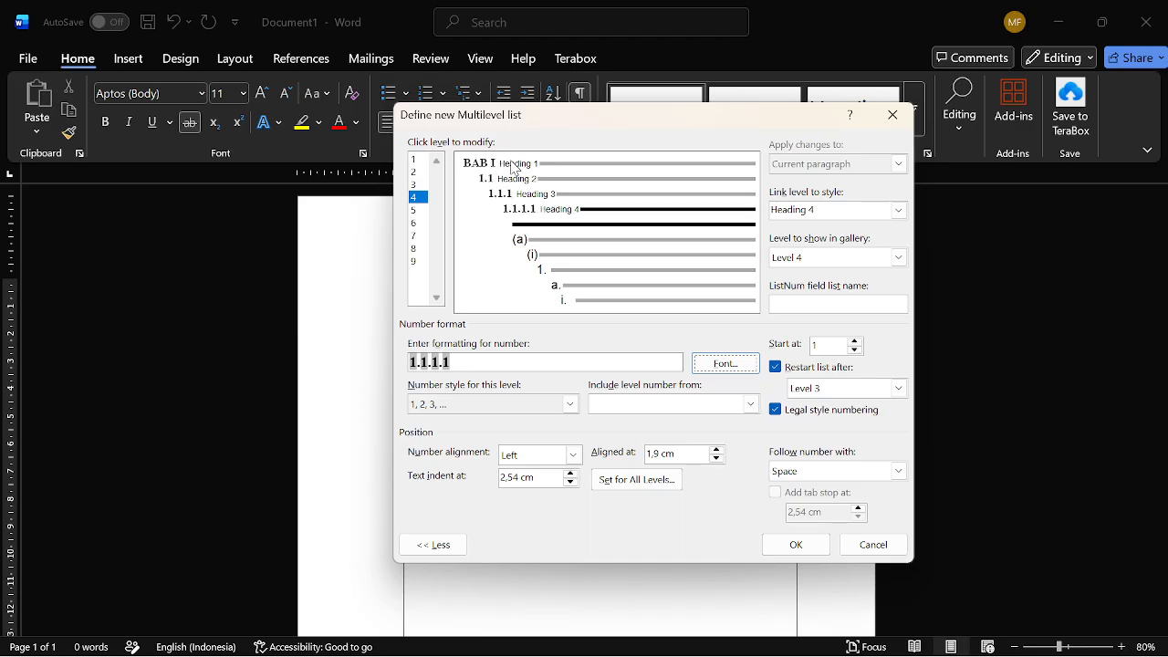
- Set level 1's number alignment to Centered and apply the multilevel list definition
{"action": "left_click", "coordinate": [415, 161]}
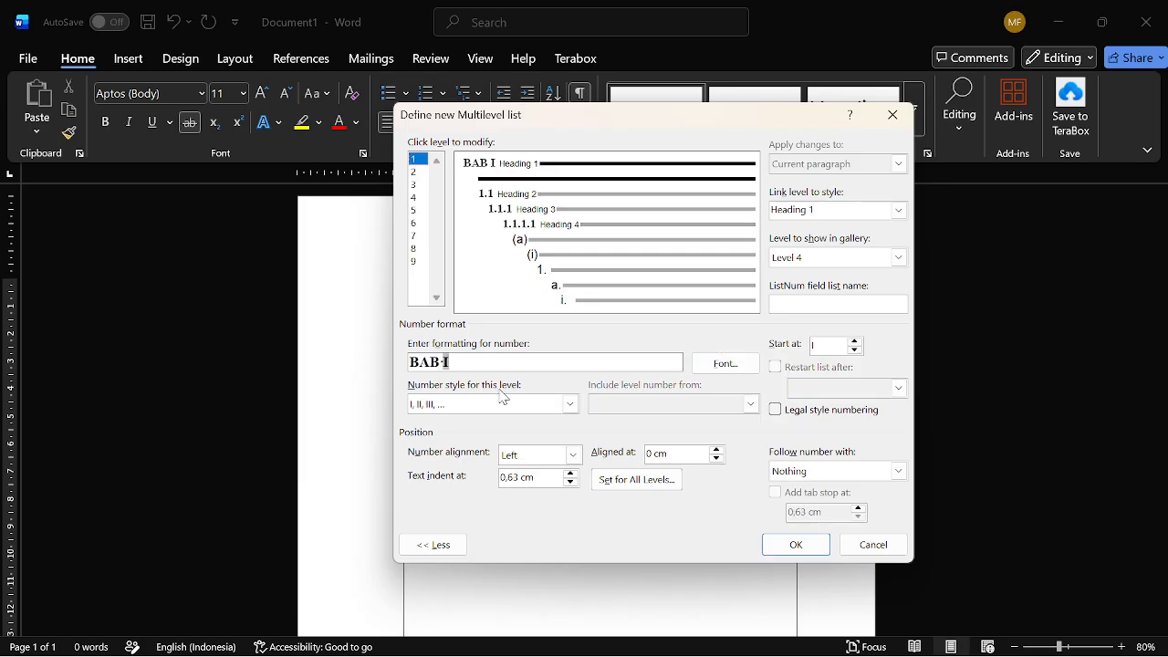
{"action": "left_click", "coordinate": [573, 456]}
{"action": "left_click", "coordinate": [523, 485]}
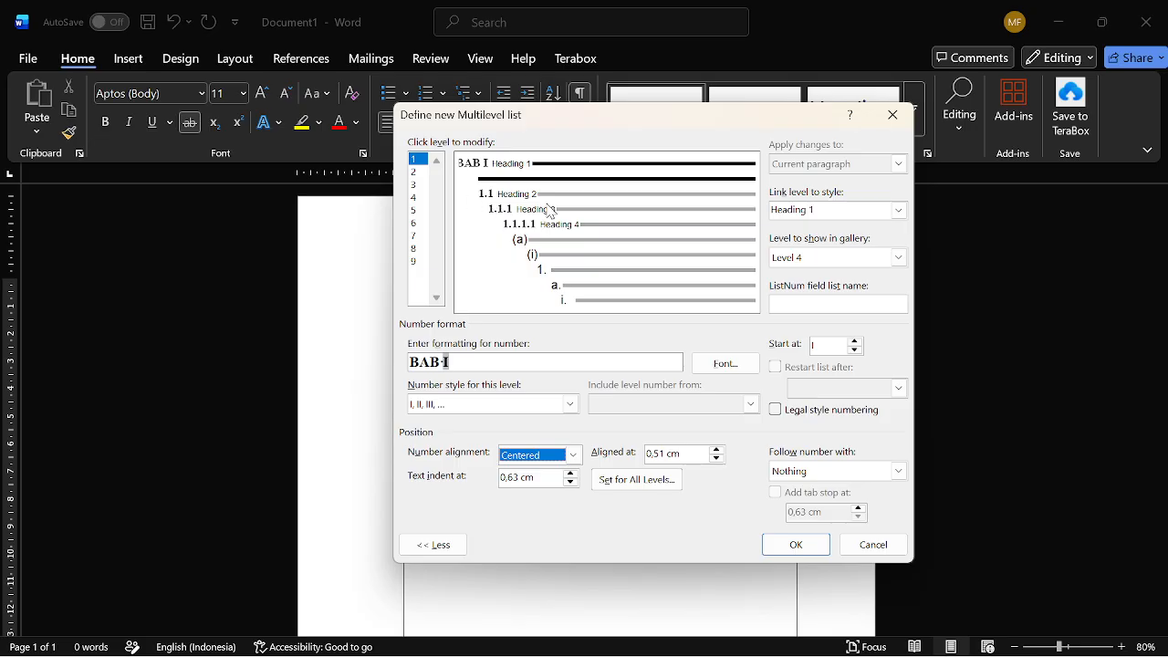
{"action": "left_click", "coordinate": [796, 545]}
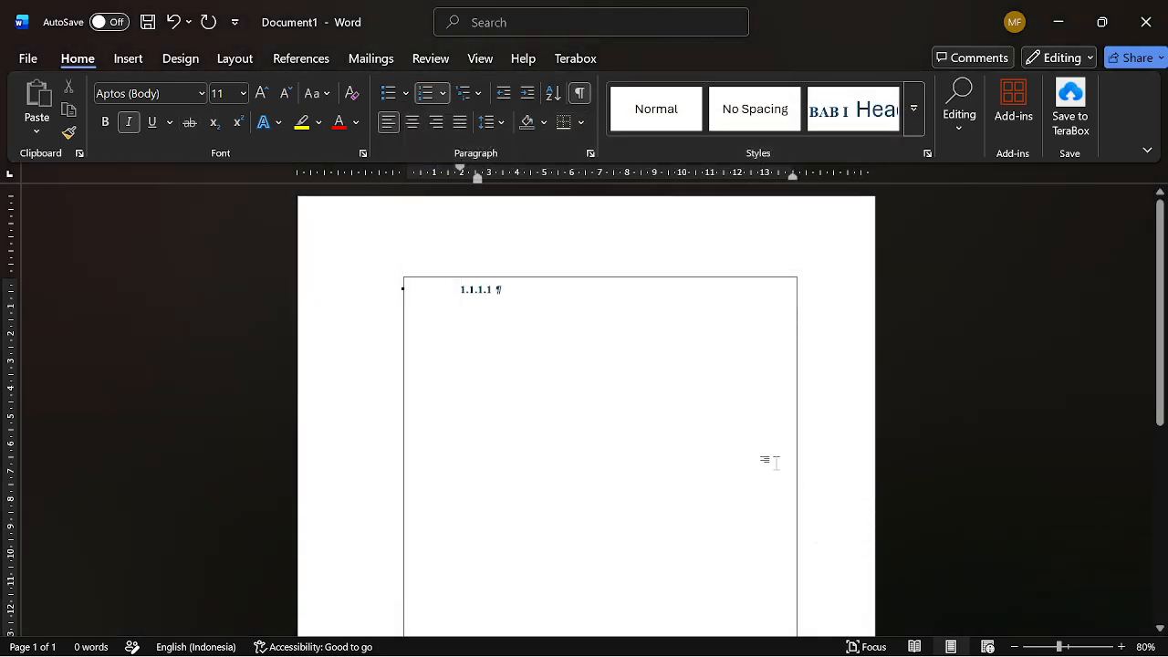
- Modify the Heading 1 style to Times New Roman, size 12, bold, centered, with automatic font color
{"action": "left_click", "coordinate": [913, 119]}
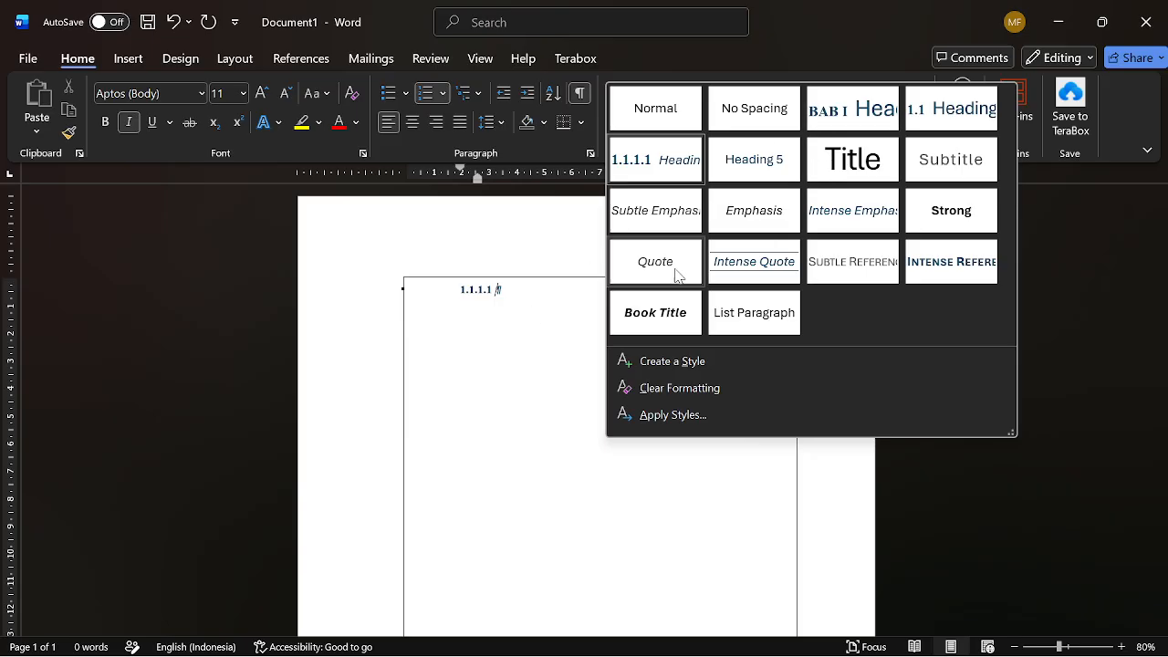
{"action": "right_click", "coordinate": [851, 106]}
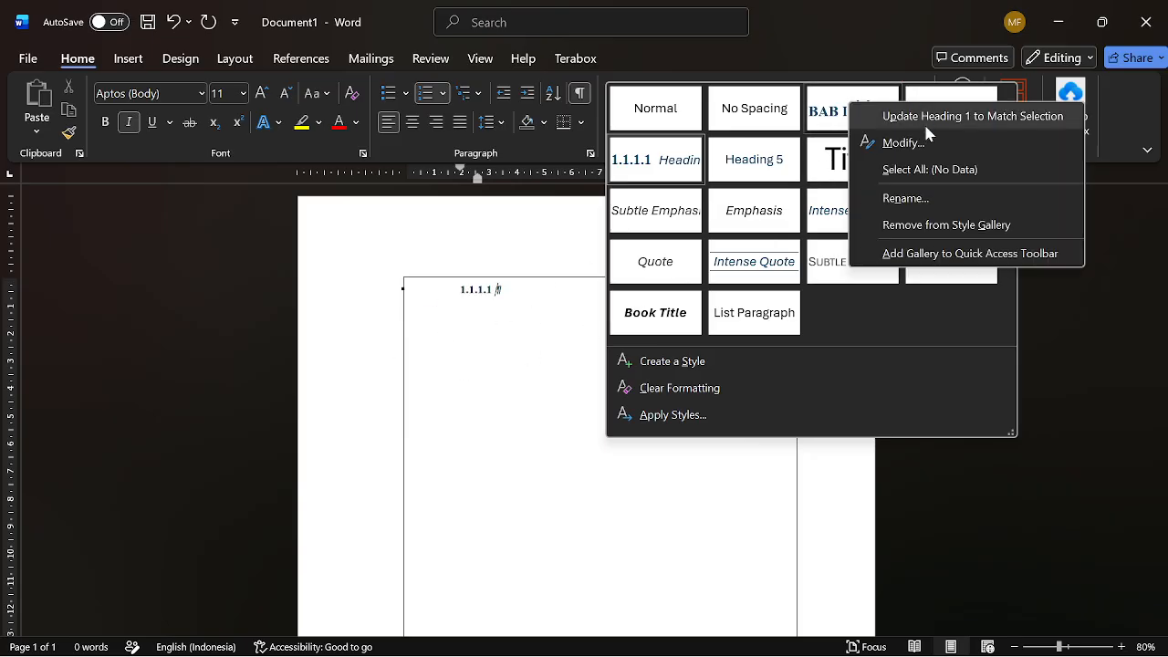
{"action": "left_click", "coordinate": [926, 126]}
{"action": "left_click", "coordinate": [685, 236]}
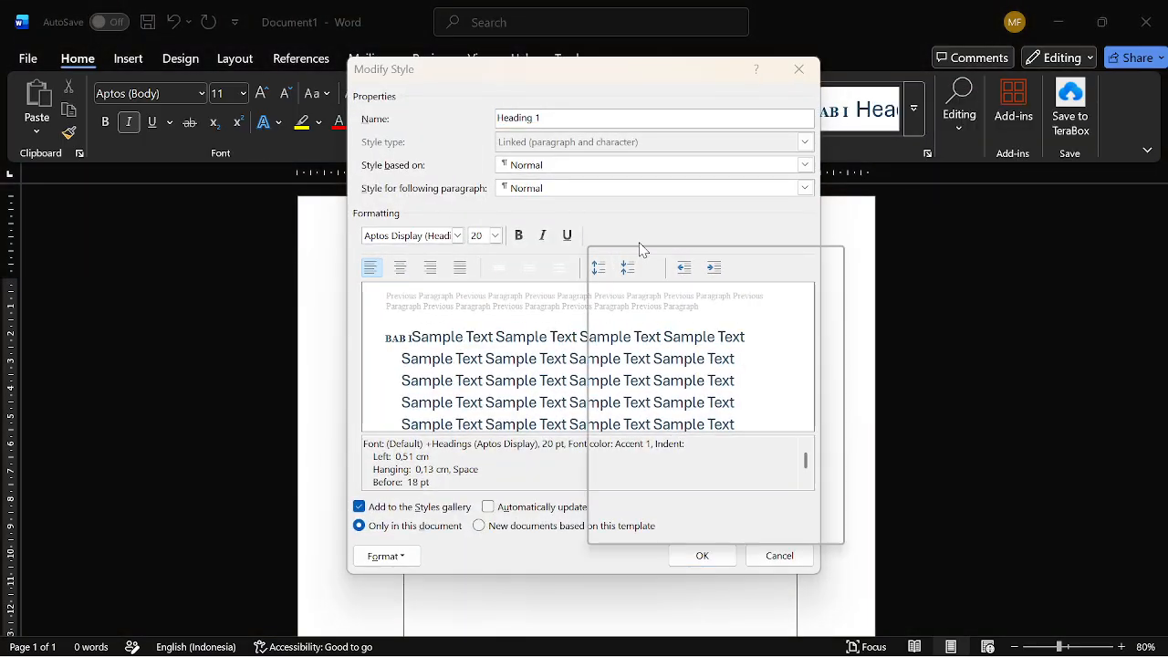
{"action": "left_click", "coordinate": [630, 259]}
{"action": "left_click", "coordinate": [457, 235]}
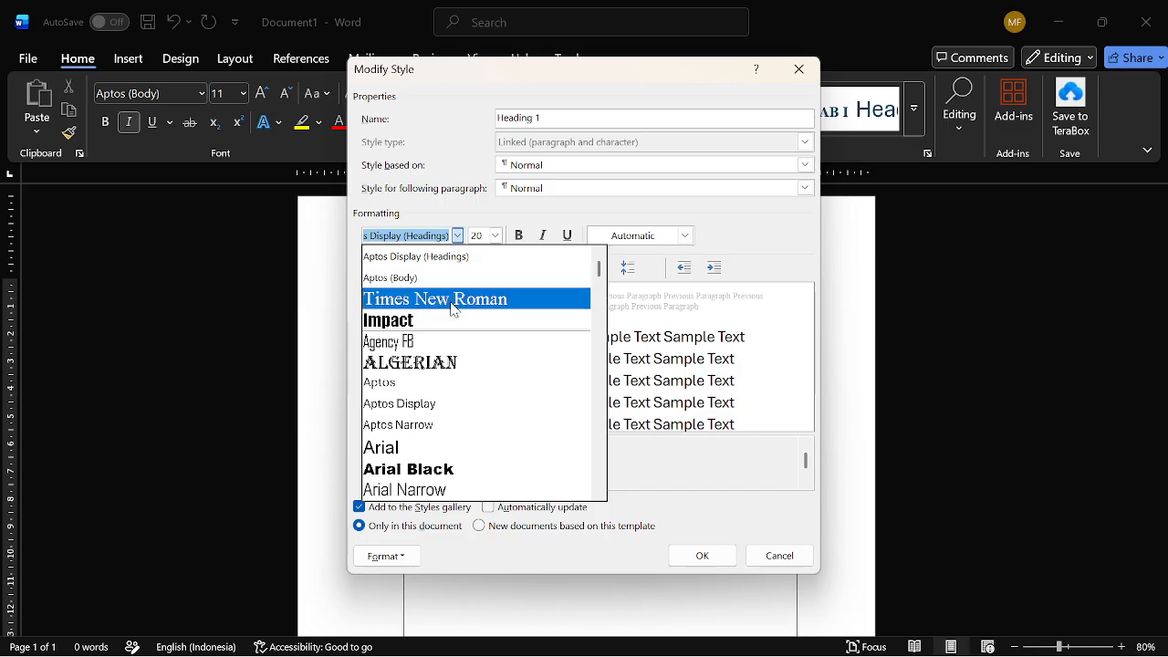
{"action": "left_click", "coordinate": [451, 301]}
{"action": "double_click", "coordinate": [484, 236]}
{"action": "type", "text": "12"}
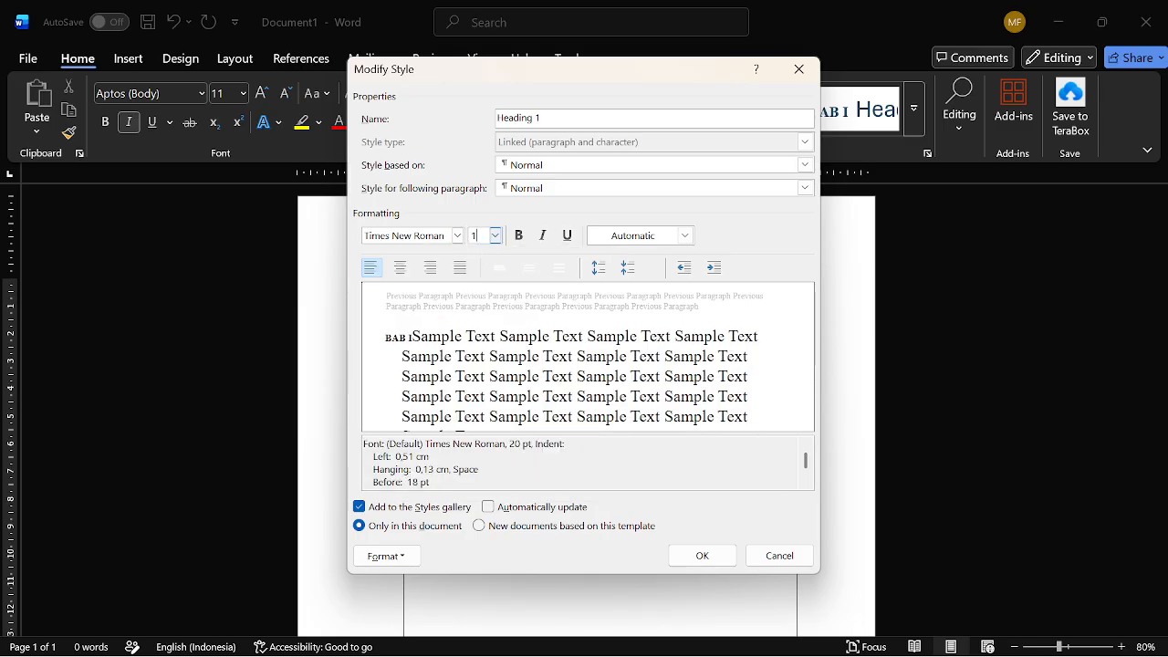
{"action": "left_click", "coordinate": [408, 268]}
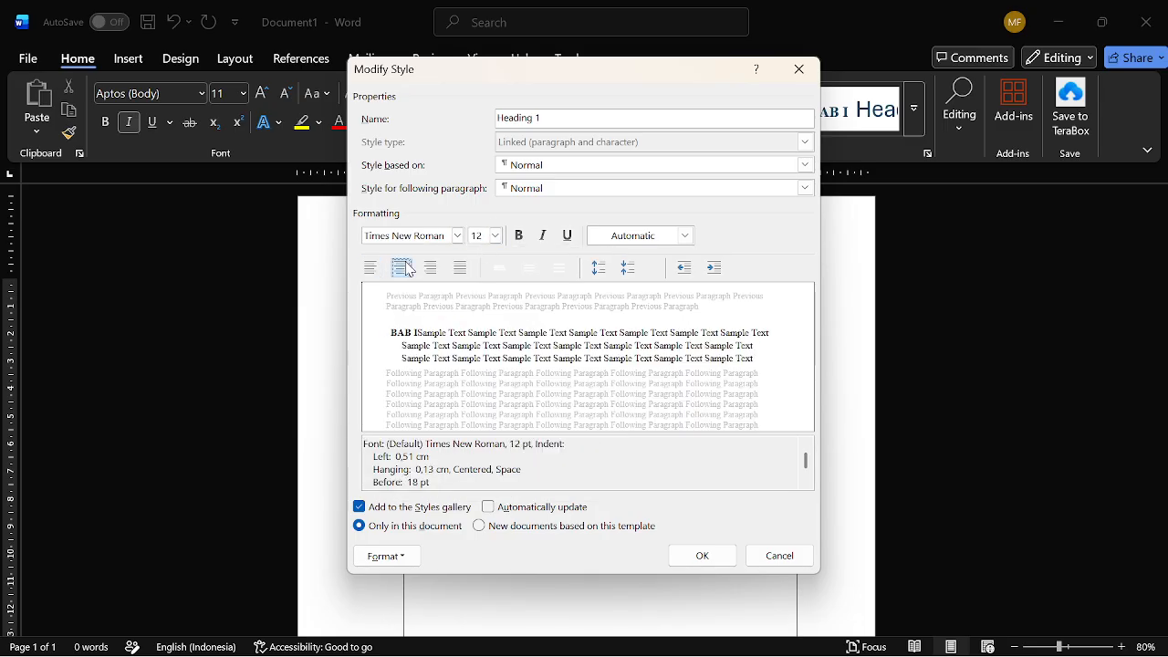
{"action": "left_click", "coordinate": [518, 235]}
- Set the Heading 1 style's spacing before and after to 0 pt and its left indent to 0 cm
{"action": "left_click", "coordinate": [386, 556]}
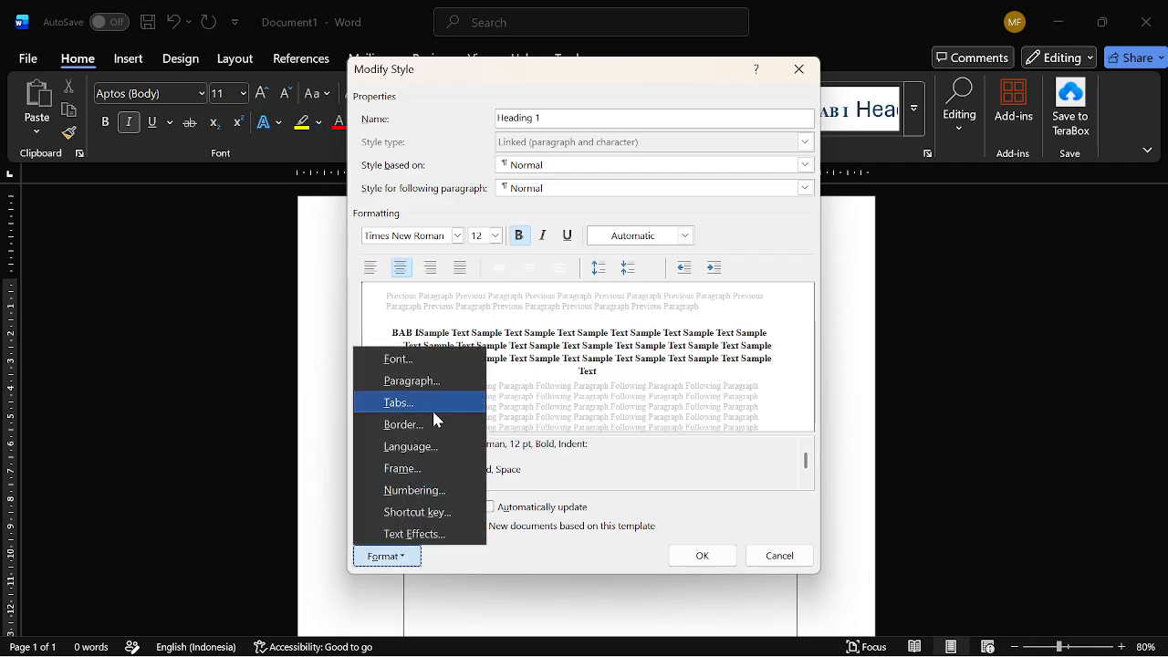
{"action": "left_click", "coordinate": [436, 384]}
{"action": "left_click", "coordinate": [509, 343]}
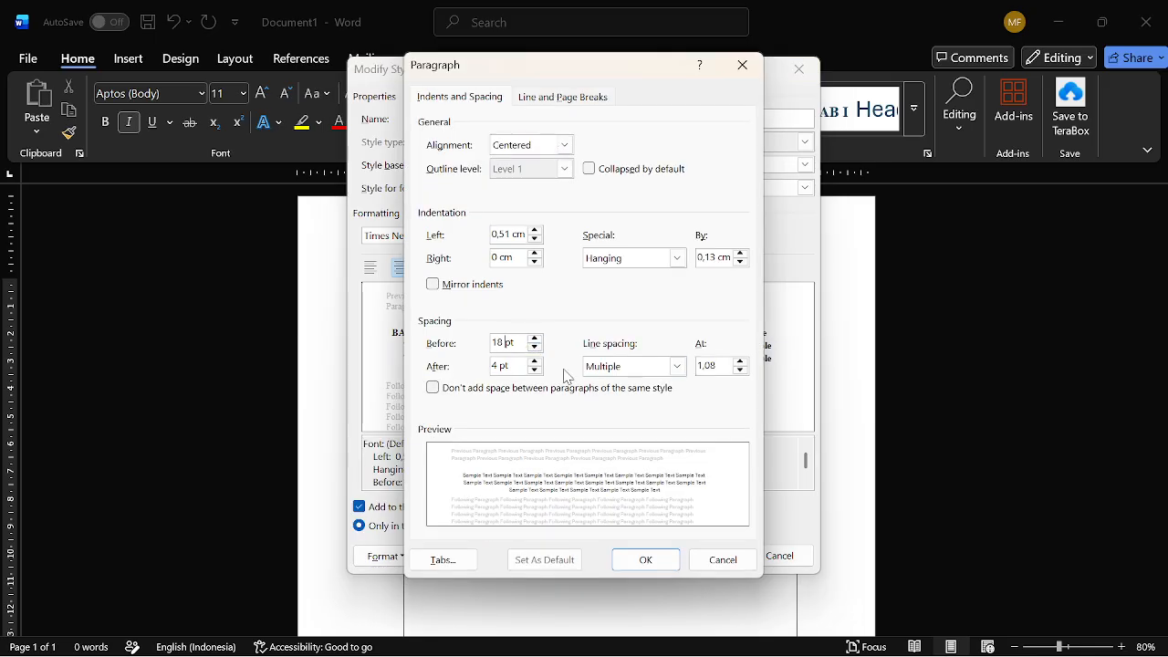
{"action": "key", "text": "ctrl+a"}
{"action": "type", "text": "0"}
{"action": "left_click", "coordinate": [508, 366]}
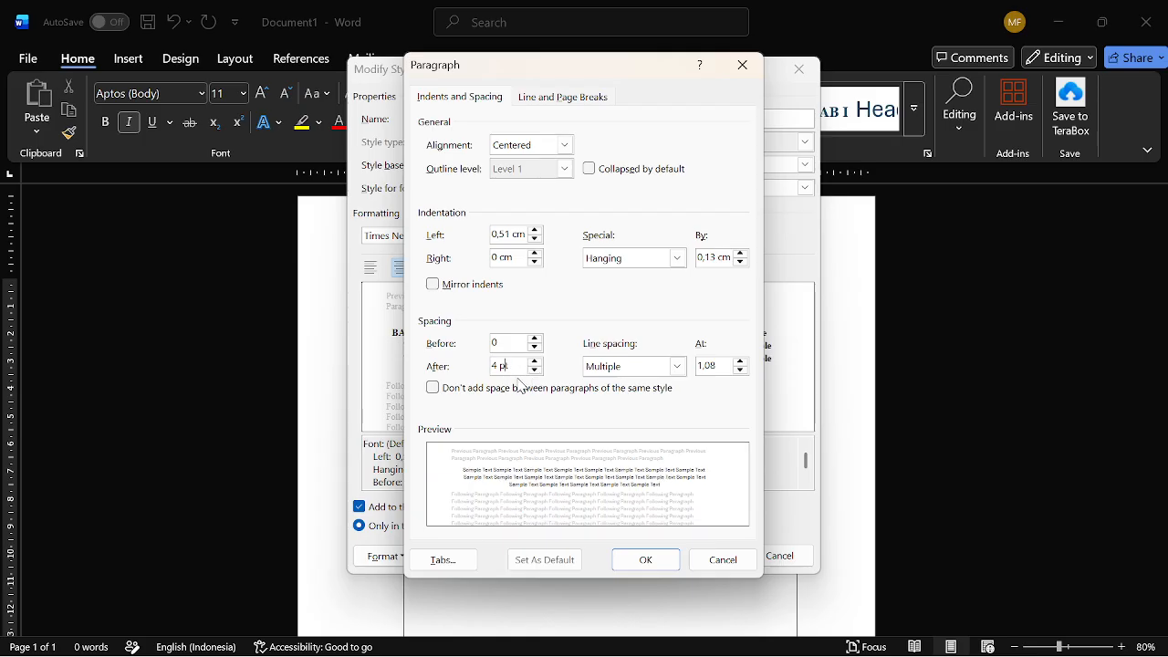
{"action": "key", "text": "ctrl+a"}
{"action": "type", "text": "0"}
{"action": "left_click", "coordinate": [523, 234]}
{"action": "key", "text": "ctrl+a"}
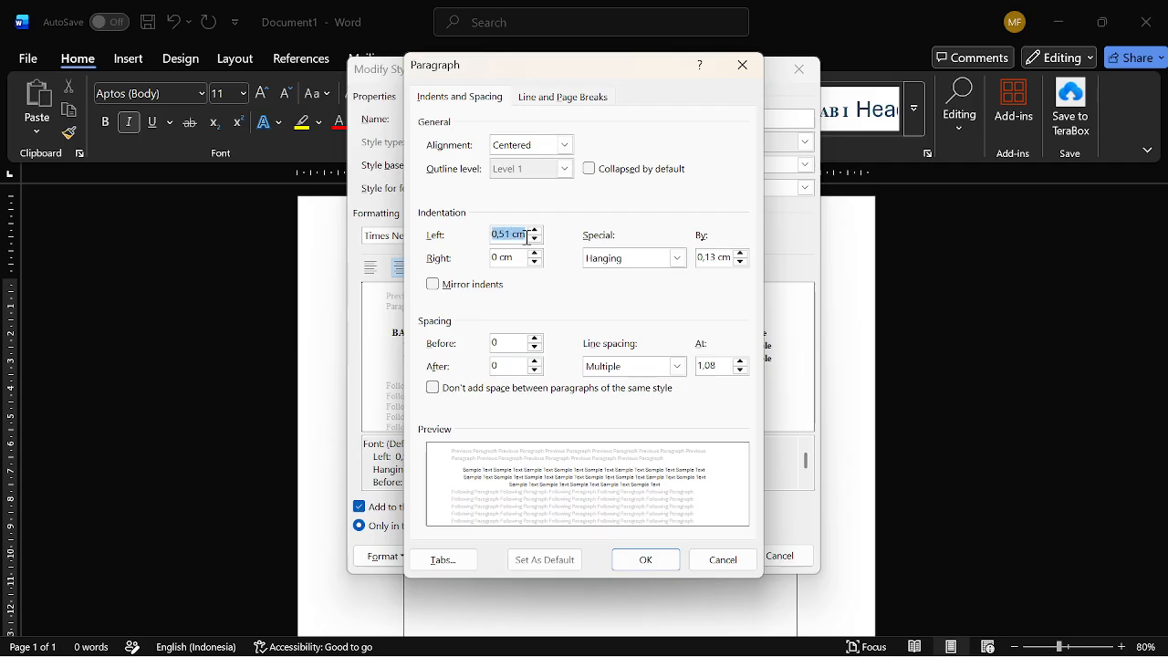
{"action": "type", "text": "0"}
{"action": "key", "text": "Return"}
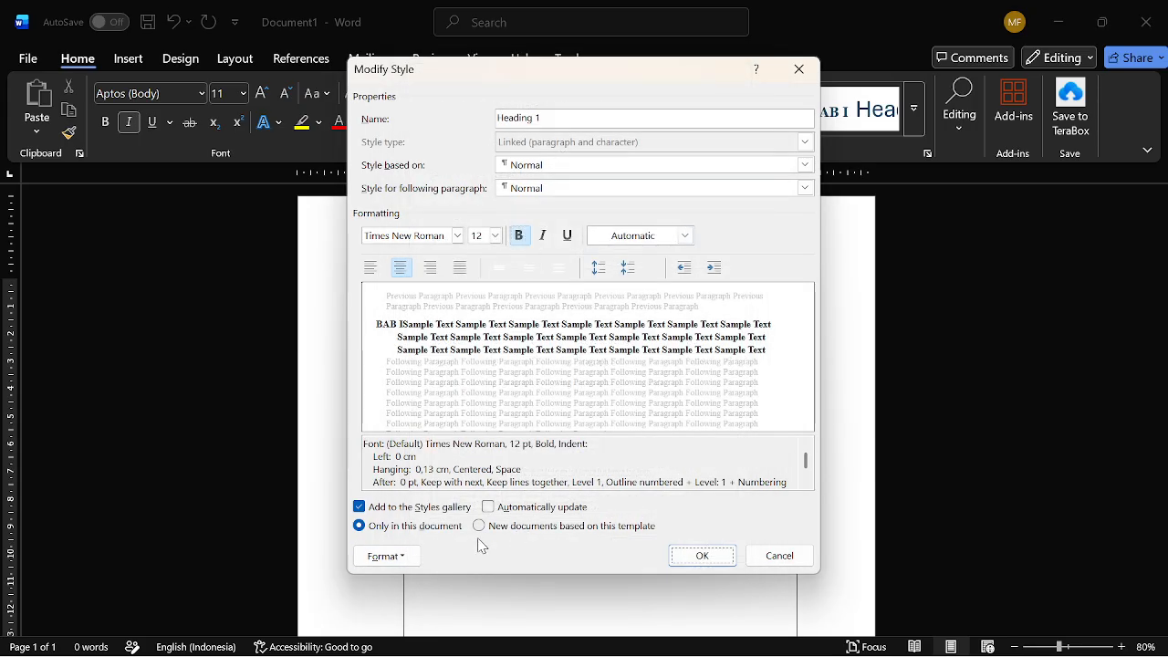
- Set the Heading 1 style's line spacing to 1,5 lines and save the style changes
{"action": "left_click", "coordinate": [384, 556]}
{"action": "left_click", "coordinate": [425, 388]}
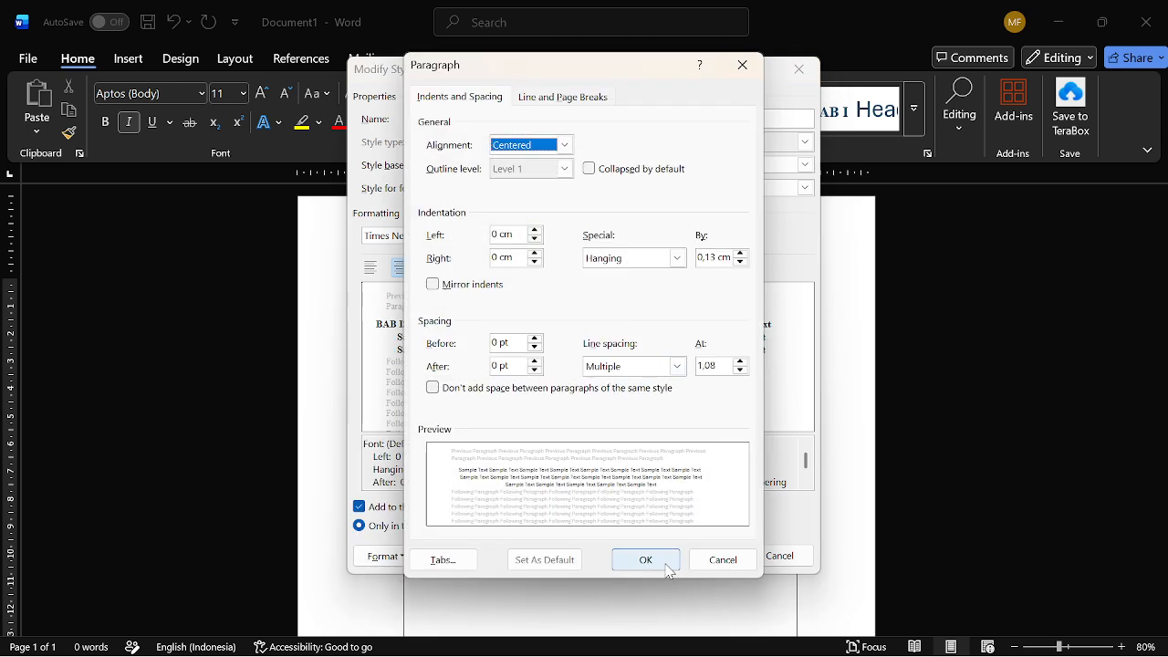
{"action": "left_click", "coordinate": [657, 558]}
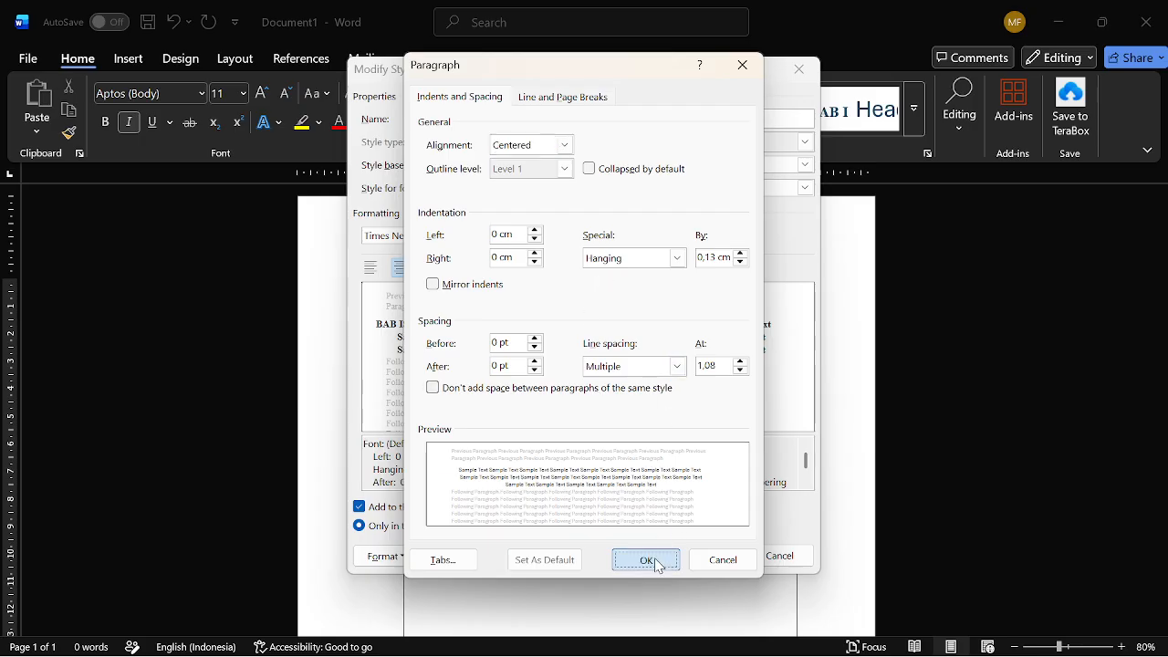
{"action": "left_click", "coordinate": [600, 274]}
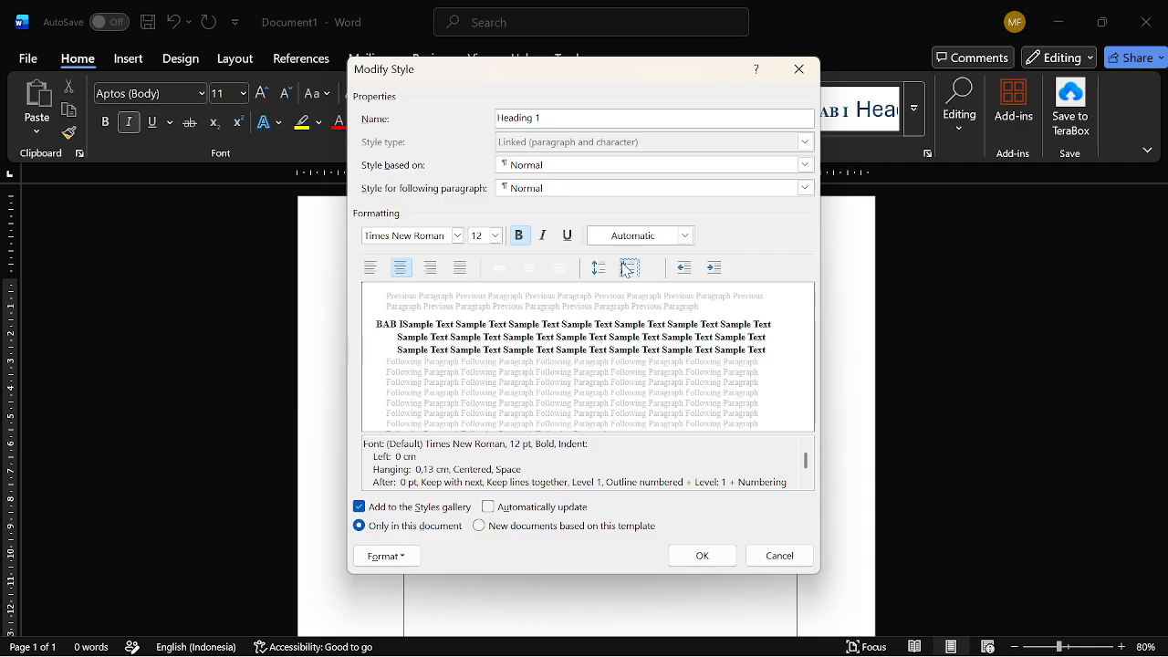
{"action": "left_click", "coordinate": [535, 270]}
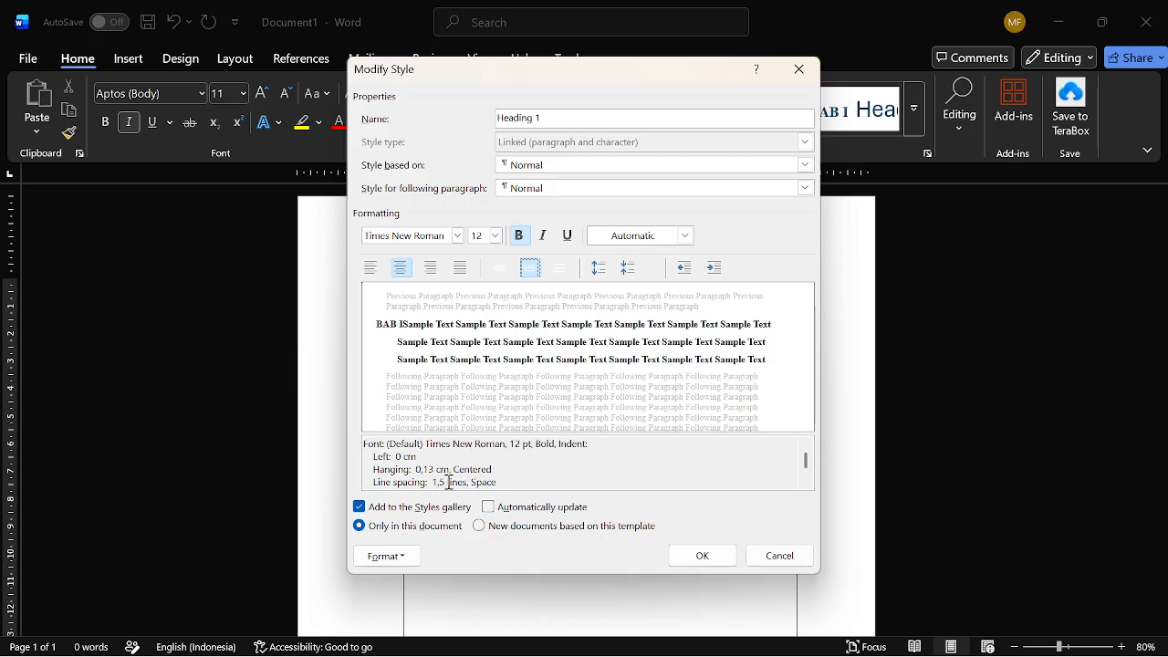
{"action": "left_click", "coordinate": [702, 556]}
- Modify the Heading 2 style to Times New Roman, size 12, bold, justified, with automatic font color
{"action": "left_click", "coordinate": [911, 119]}
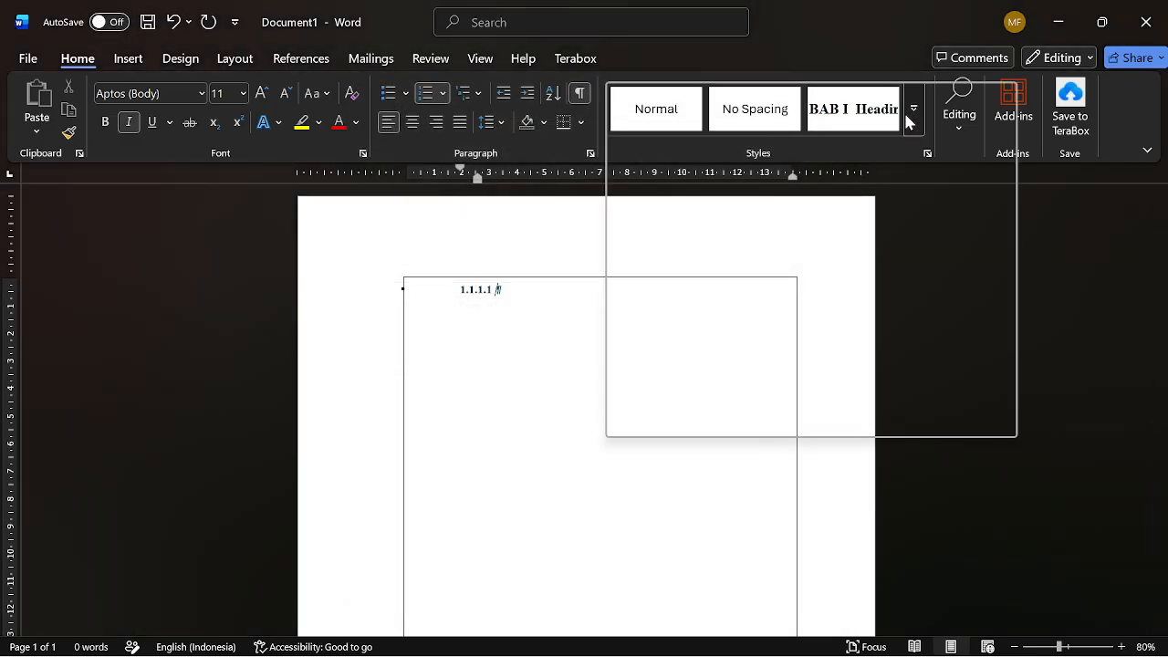
{"action": "right_click", "coordinate": [936, 109]}
{"action": "left_click", "coordinate": [828, 146]}
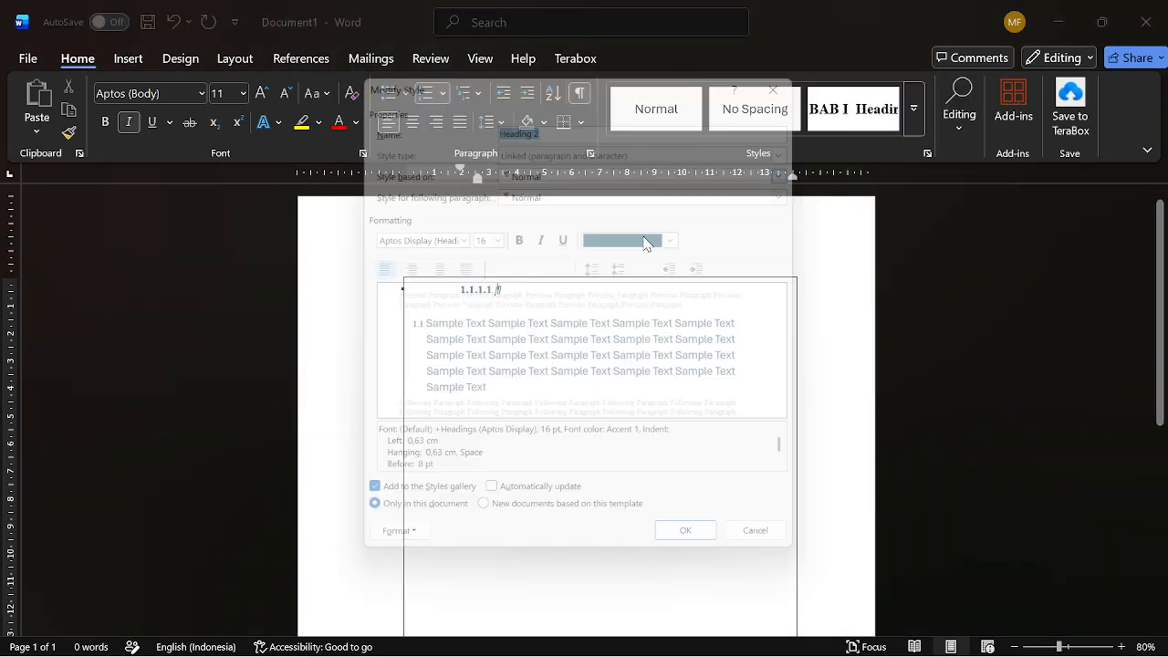
{"action": "left_click", "coordinate": [684, 235]}
{"action": "left_click", "coordinate": [639, 255]}
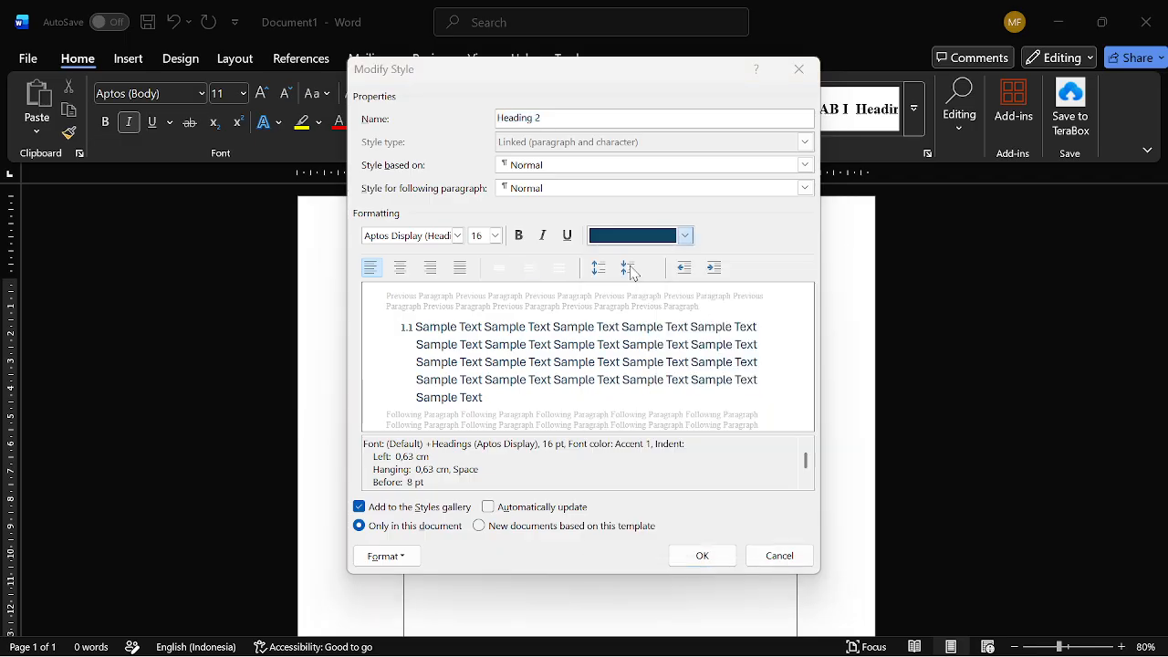
{"action": "left_click", "coordinate": [518, 235]}
{"action": "double_click", "coordinate": [478, 236]}
{"action": "type", "text": "12"}
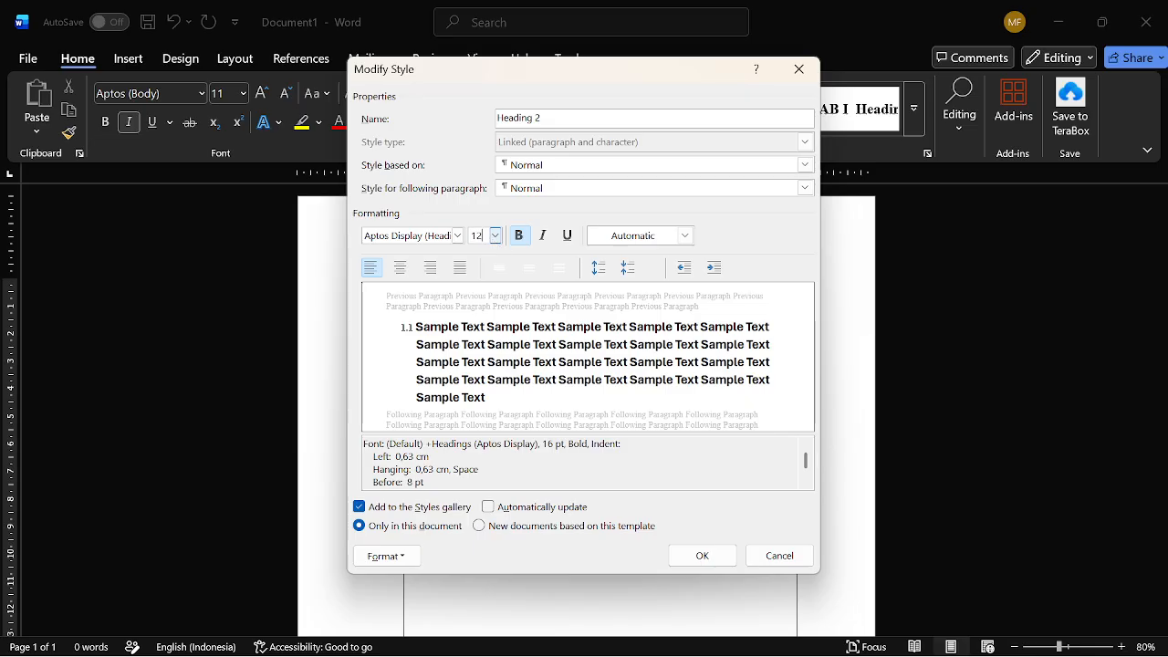
{"action": "left_click", "coordinate": [451, 236]}
{"action": "left_click", "coordinate": [457, 235]}
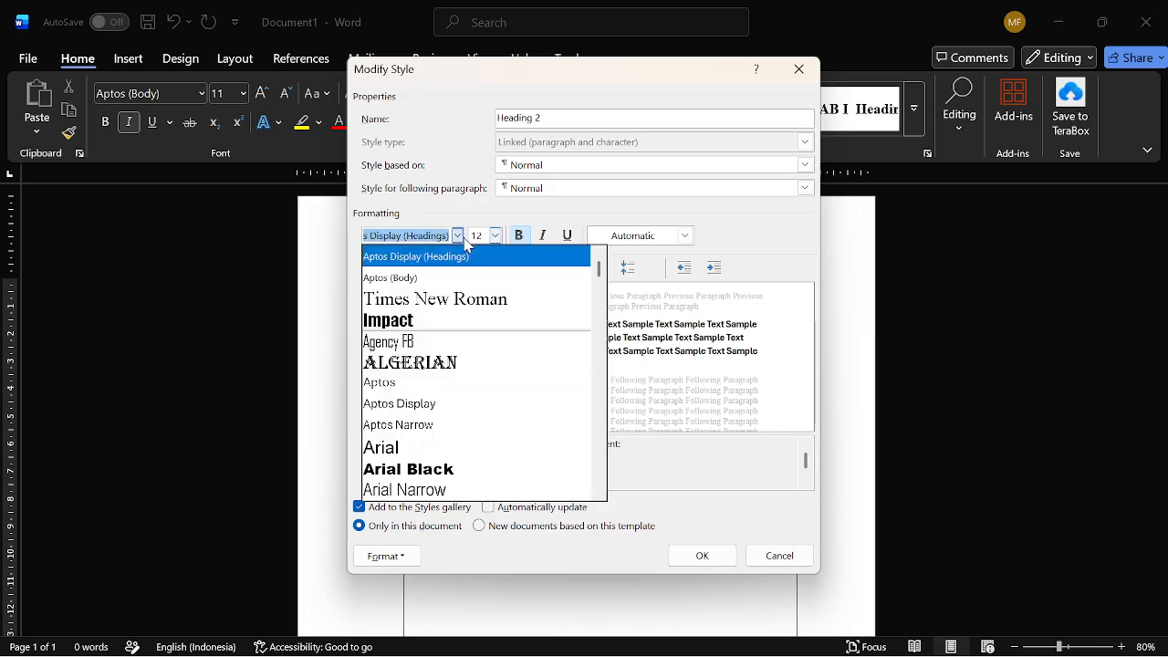
{"action": "left_click", "coordinate": [450, 299]}
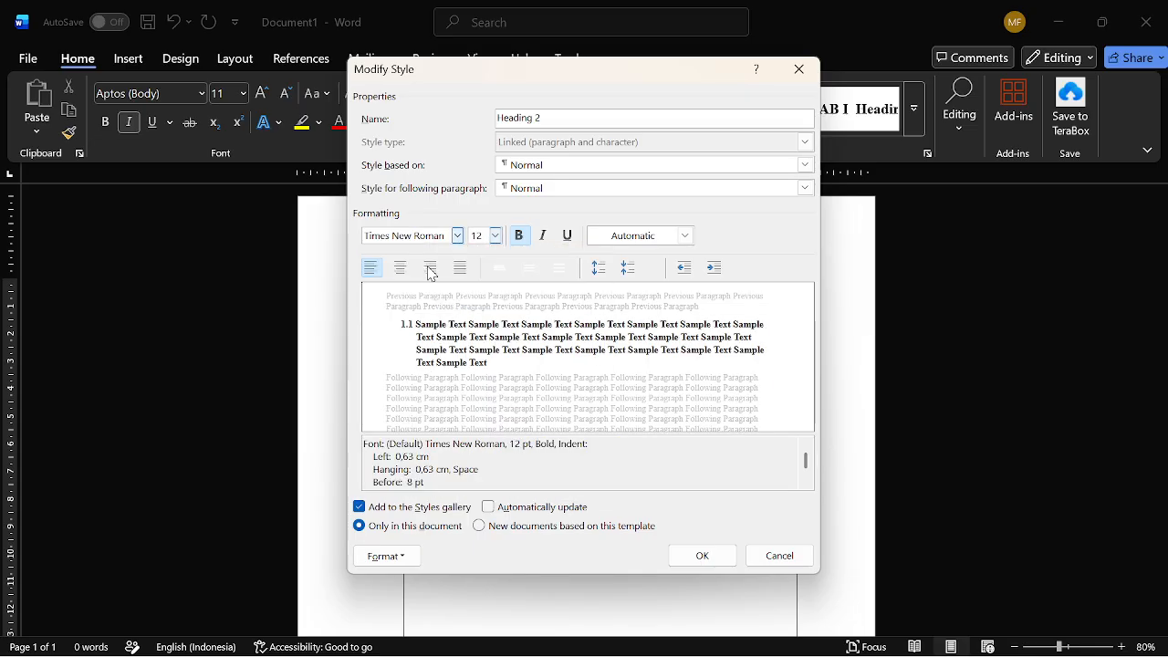
{"action": "left_click", "coordinate": [460, 267]}
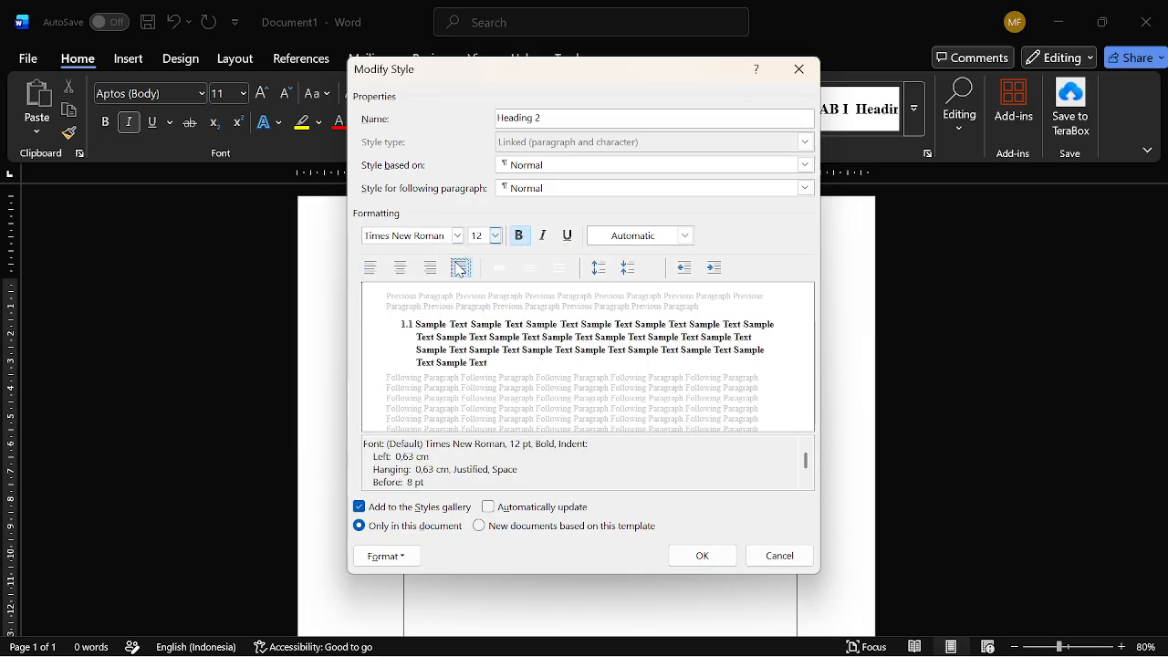
- Set the Heading 2 style's left indent to 0 cm
{"action": "left_click", "coordinate": [387, 555]}
{"action": "left_click", "coordinate": [411, 381]}
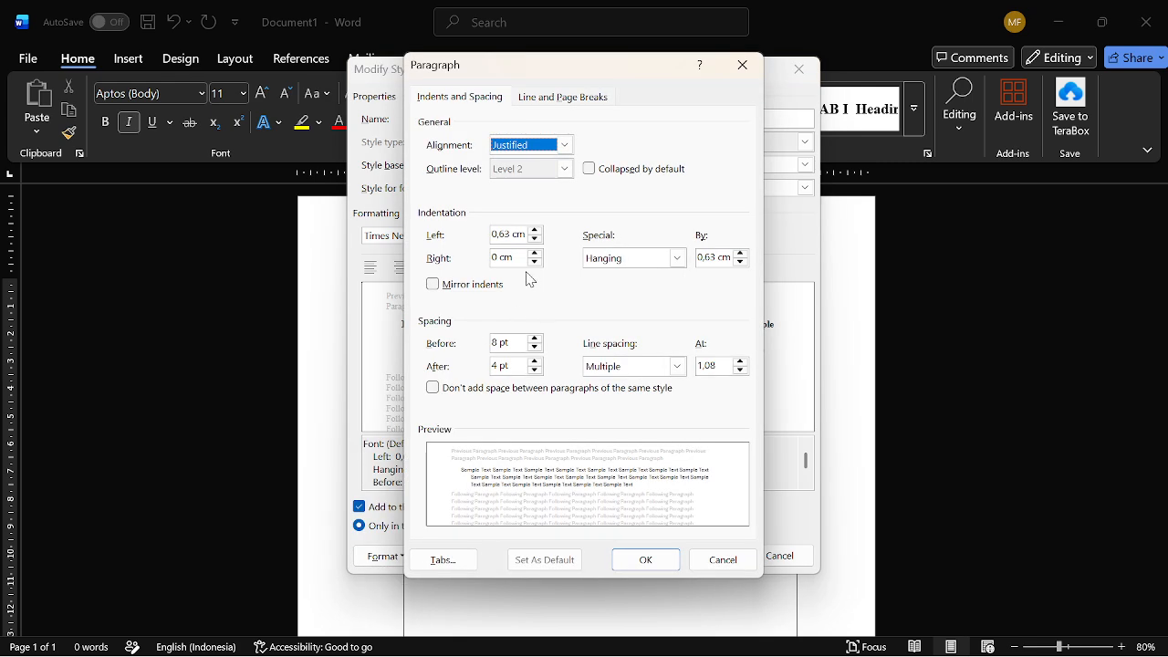
{"action": "double_click", "coordinate": [515, 236]}
{"action": "type", "text": "0"}
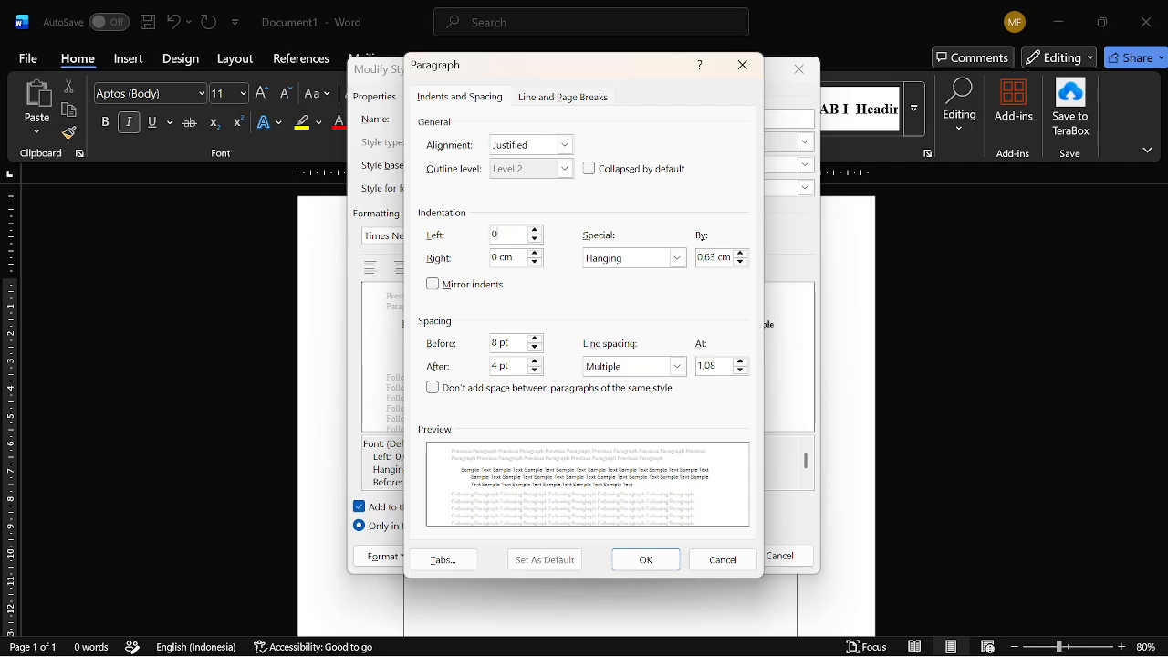
{"action": "key", "text": "Return"}
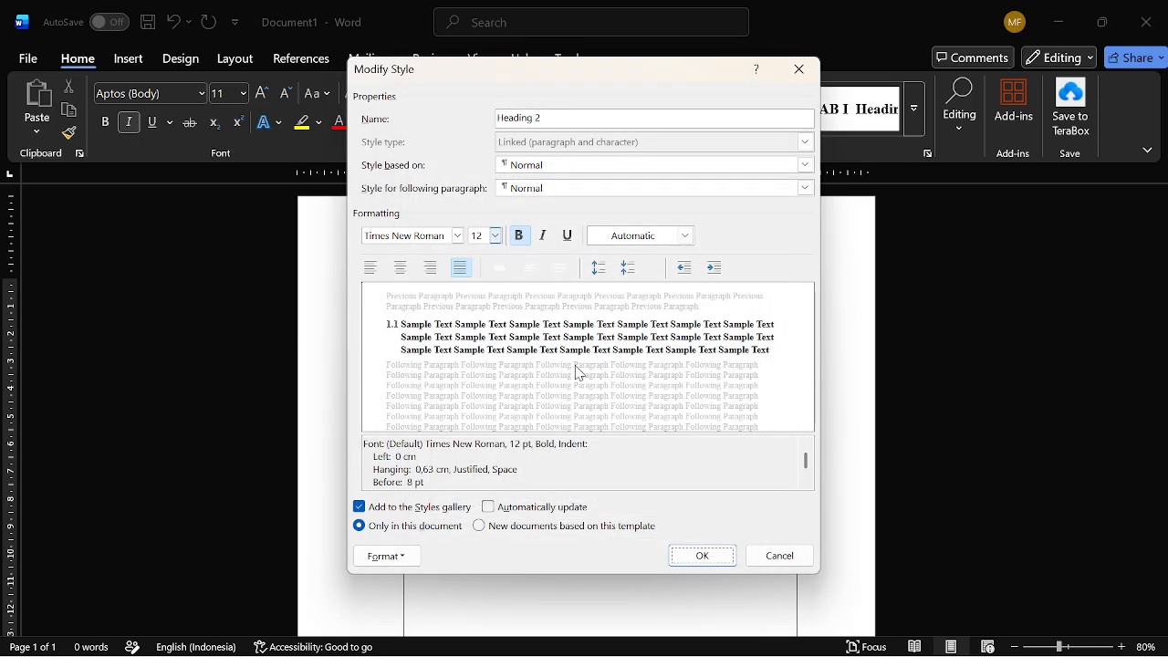
- Set the Heading 2 style's line spacing to 1,5 lines with 0 pt before and after, and save the style changes
{"action": "left_click", "coordinate": [529, 268]}
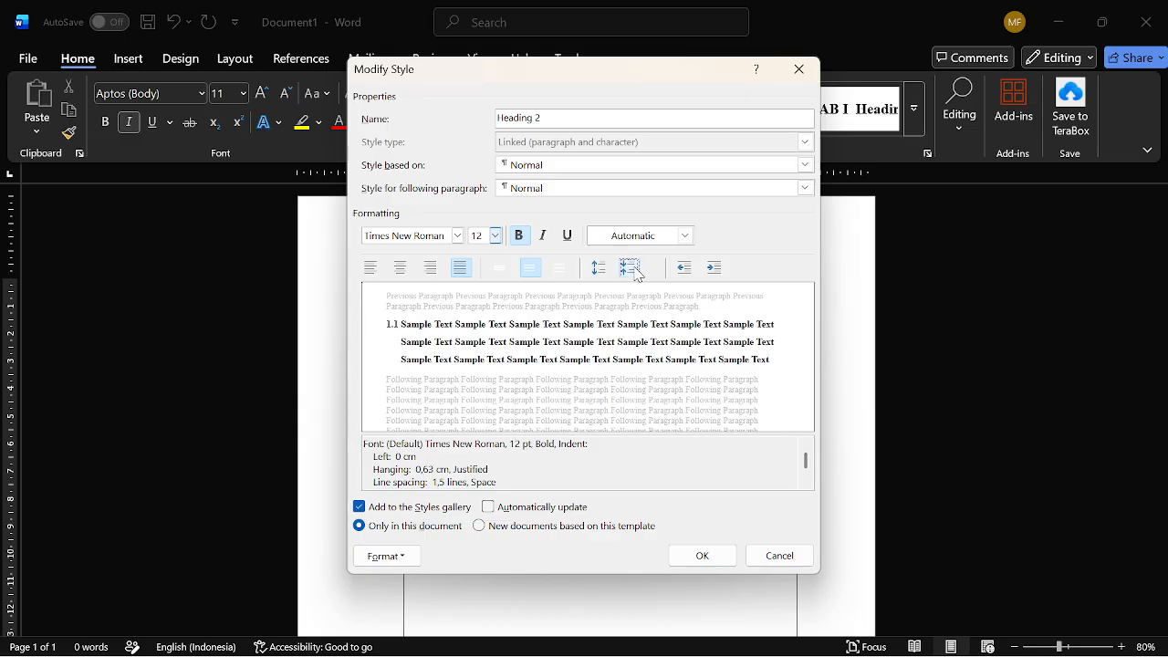
{"action": "left_click", "coordinate": [386, 556]}
{"action": "left_click", "coordinate": [407, 382]}
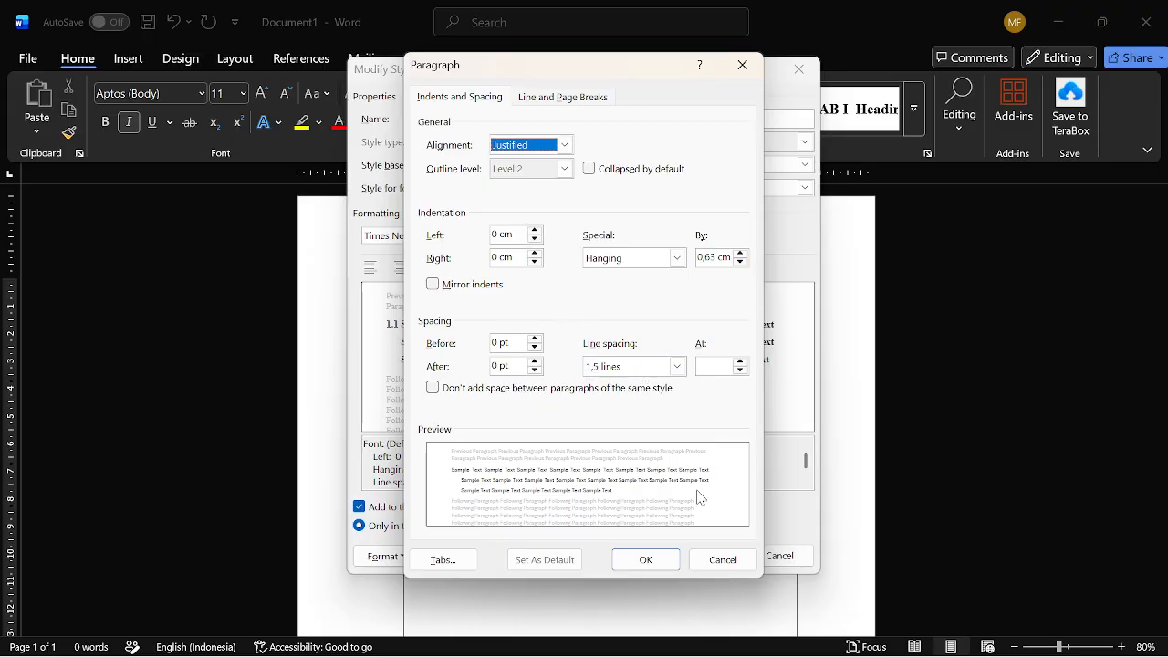
{"action": "left_click", "coordinate": [652, 561]}
{"action": "left_click", "coordinate": [687, 557]}
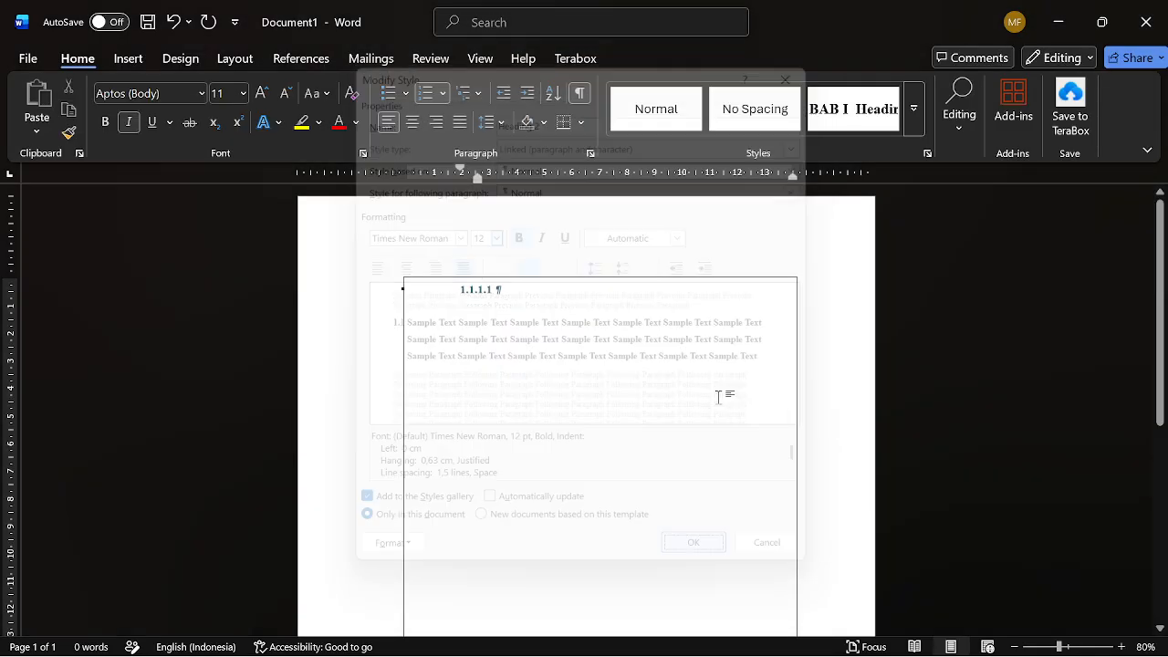
- Modify the Heading 4 style to automatic font color and bold without italics
{"action": "left_click", "coordinate": [914, 114]}
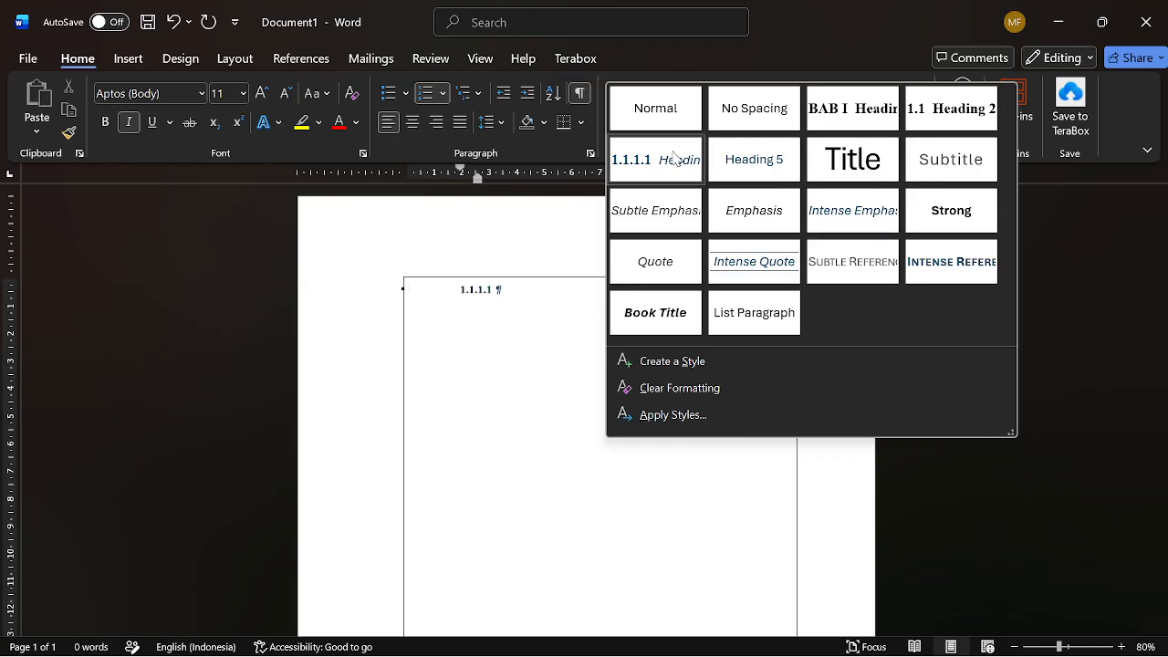
{"action": "right_click", "coordinate": [656, 166]}
{"action": "left_click", "coordinate": [693, 195]}
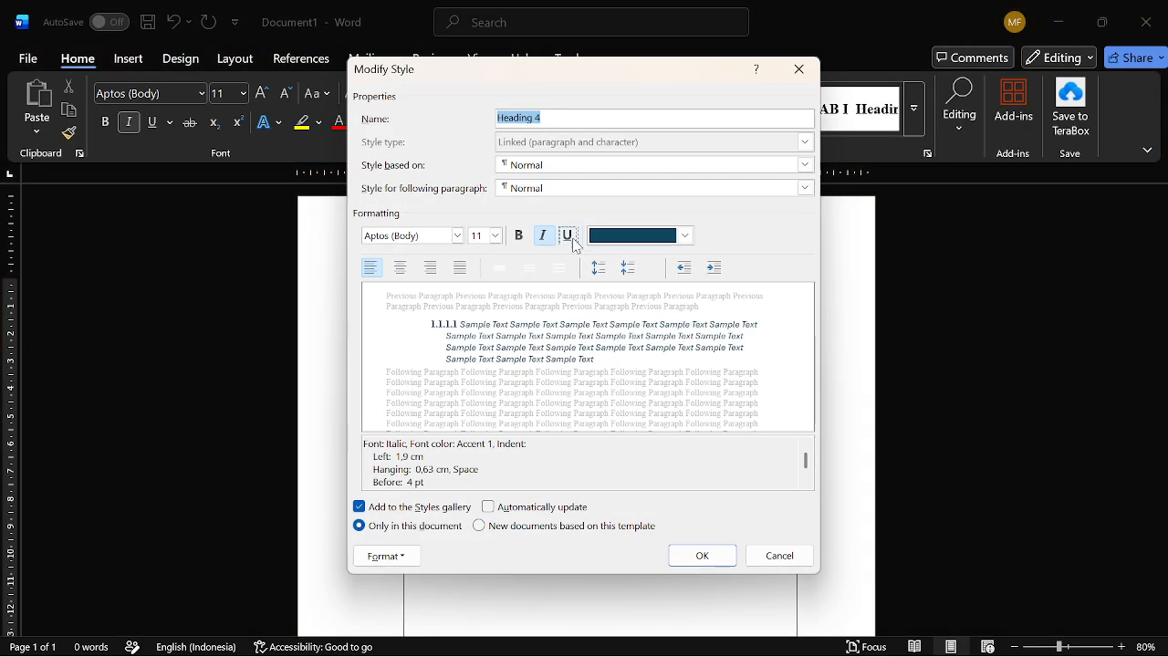
{"action": "left_click", "coordinate": [625, 240]}
{"action": "left_click", "coordinate": [632, 263]}
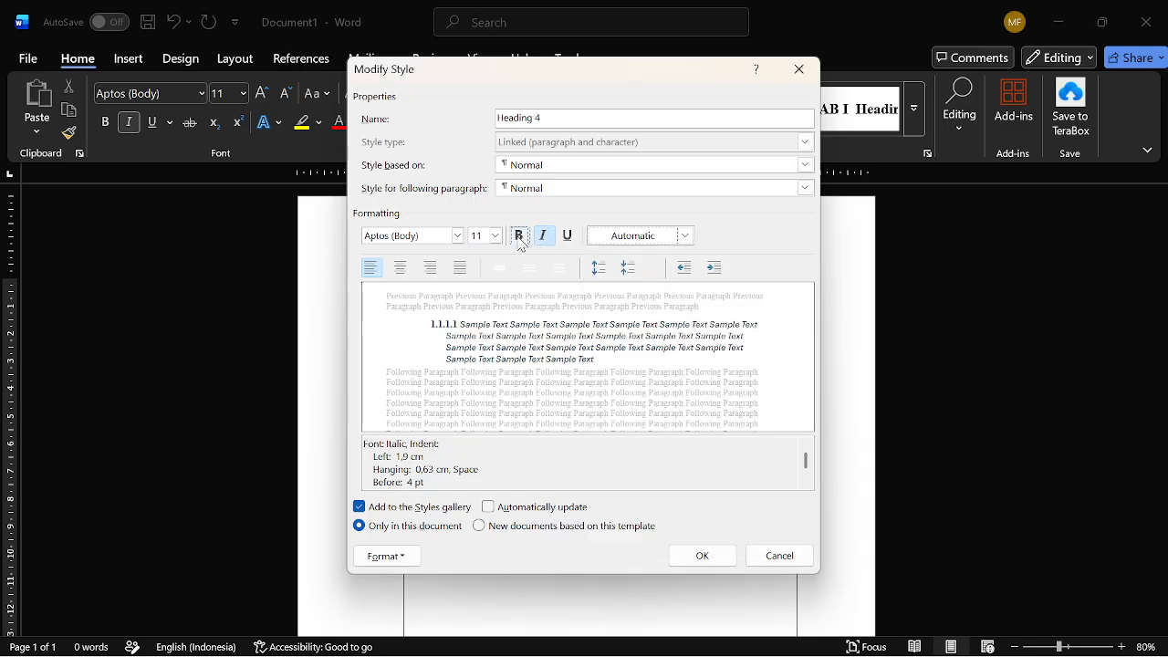
{"action": "left_click", "coordinate": [518, 236]}
{"action": "left_click", "coordinate": [542, 236]}
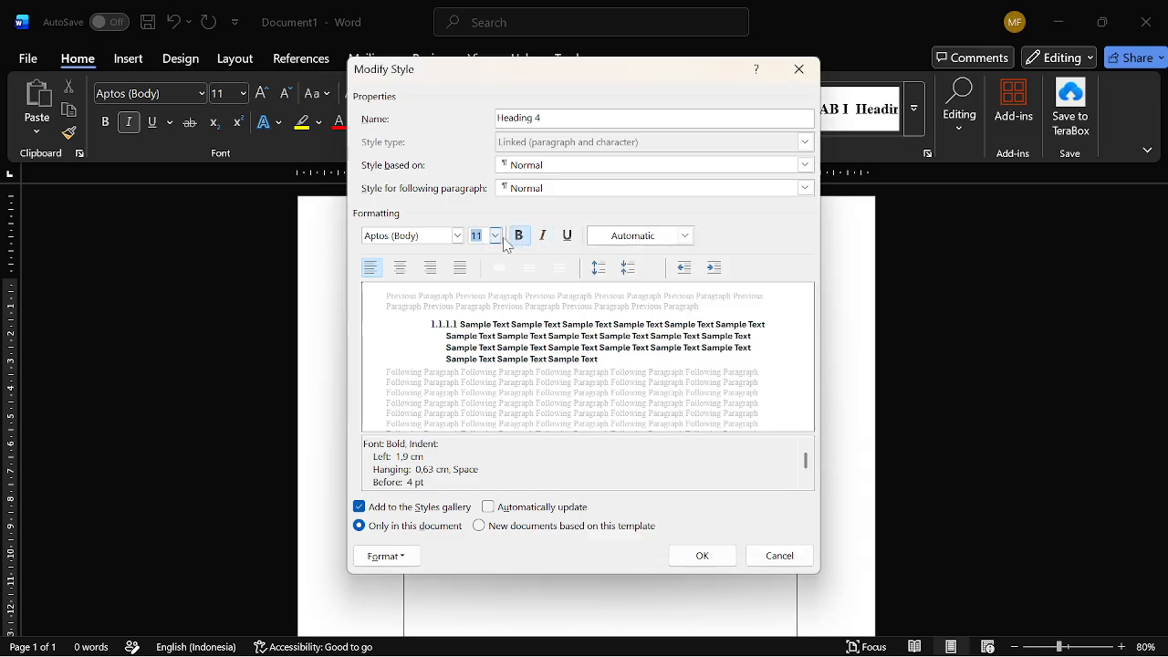
- Set the Heading 4 style to Times New Roman, size 12, justified, with 1,5 line spacing, and save it
{"action": "type", "text": "12"}
{"action": "left_click", "coordinate": [439, 238]}
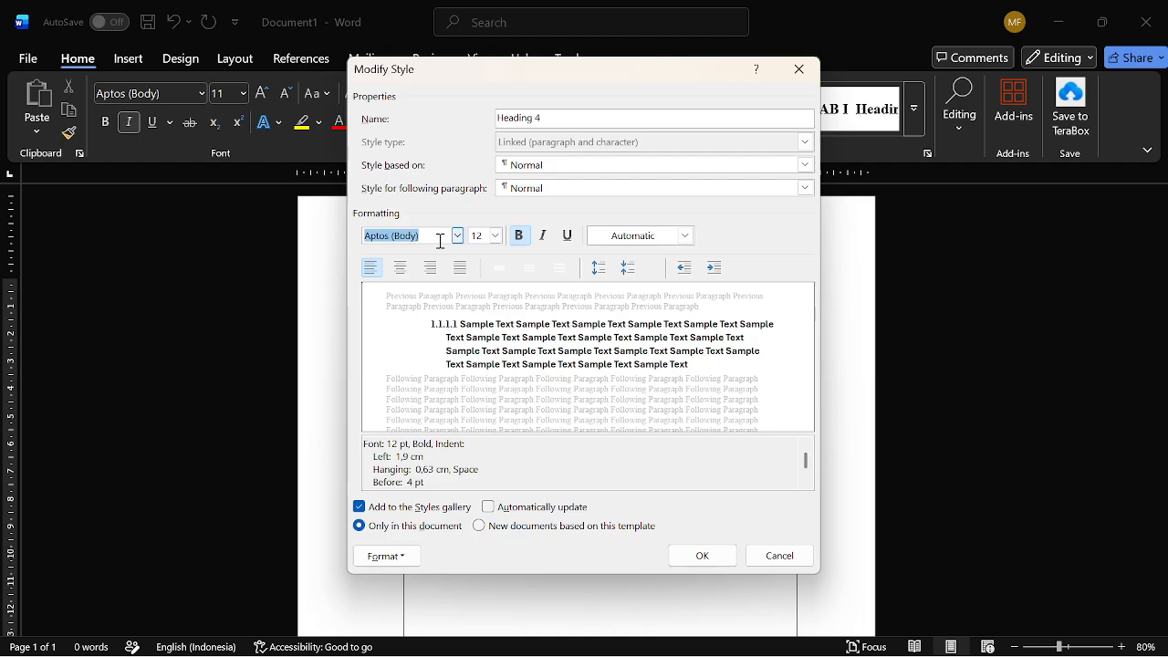
{"action": "left_click", "coordinate": [457, 235]}
{"action": "left_click", "coordinate": [440, 298]}
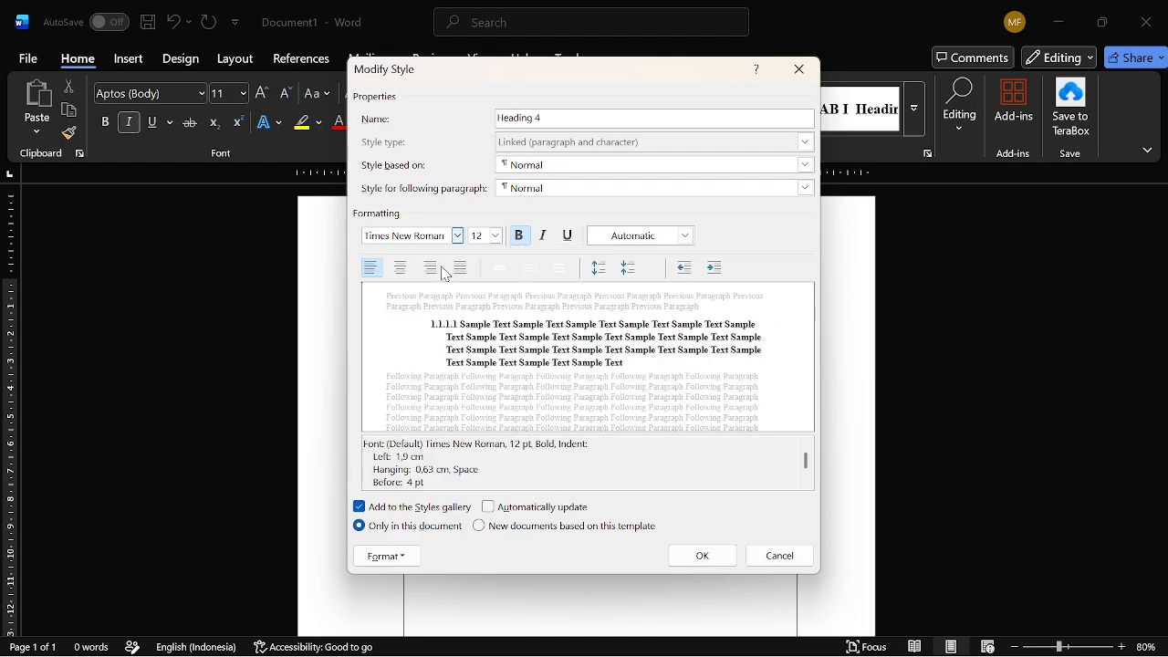
{"action": "left_click", "coordinate": [460, 268]}
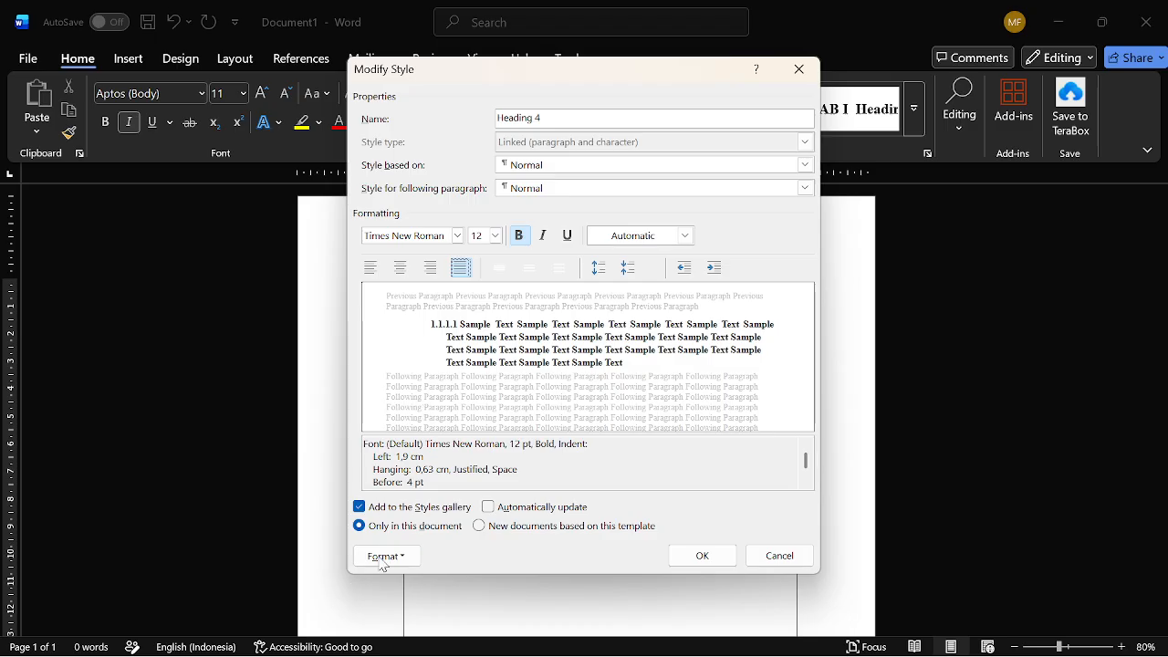
{"action": "left_click", "coordinate": [529, 268]}
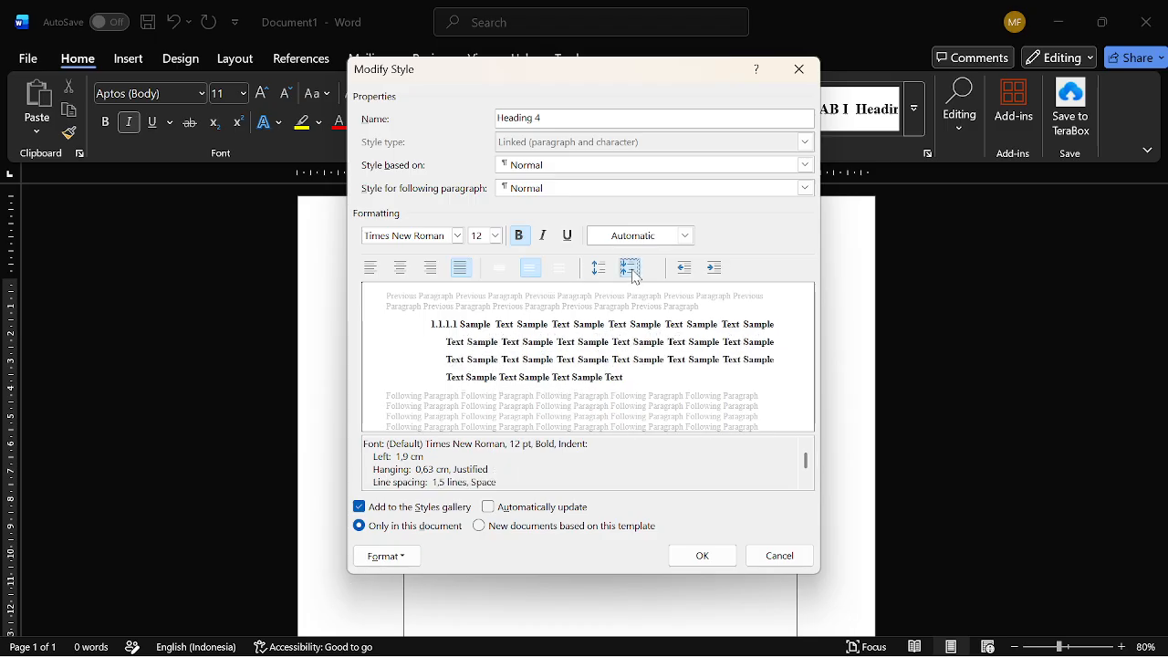
{"action": "left_click", "coordinate": [698, 554]}
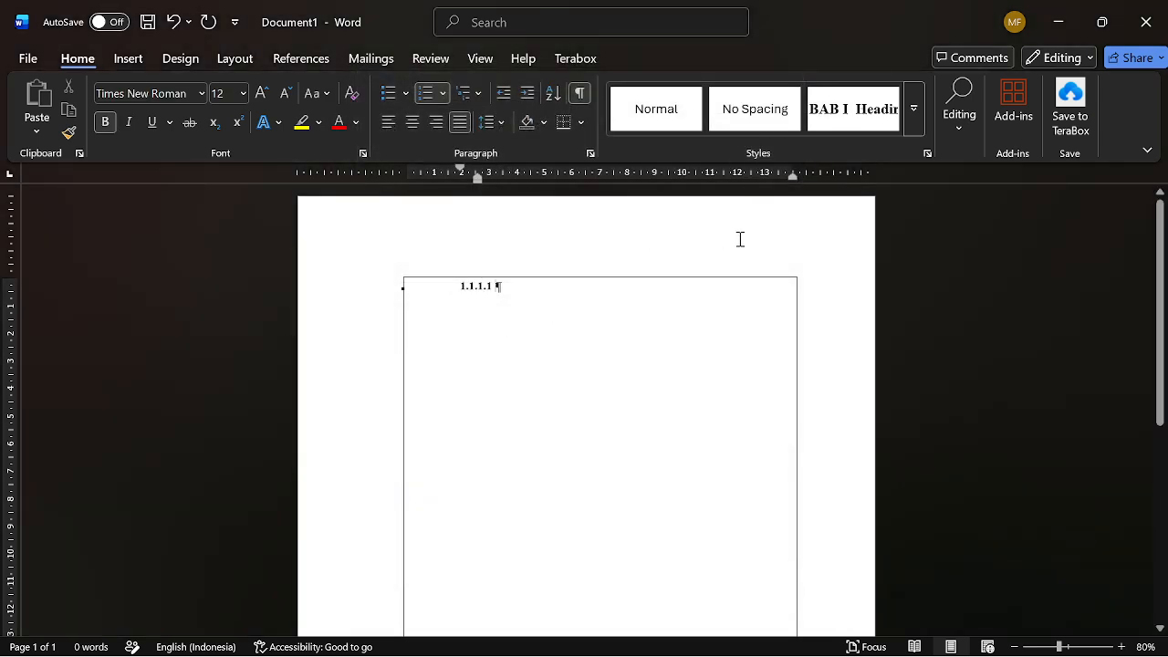
- Modify the Normal style to Times New Roman, size 12, justified, with automatic font color
{"action": "right_click", "coordinate": [658, 108]}
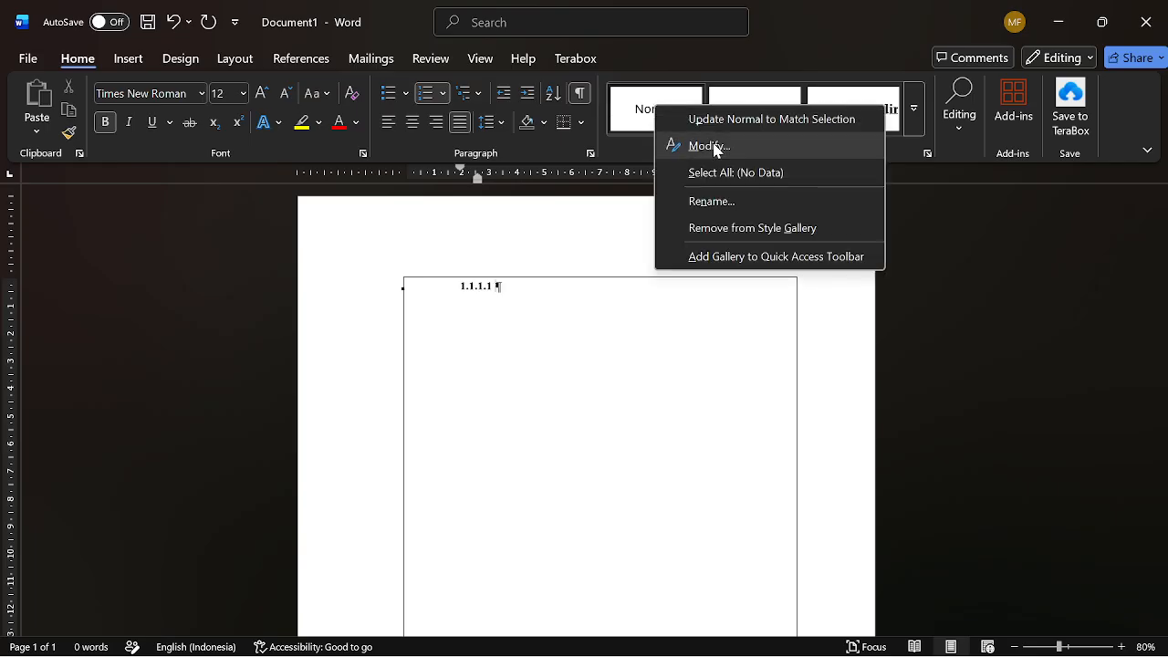
{"action": "left_click", "coordinate": [711, 146]}
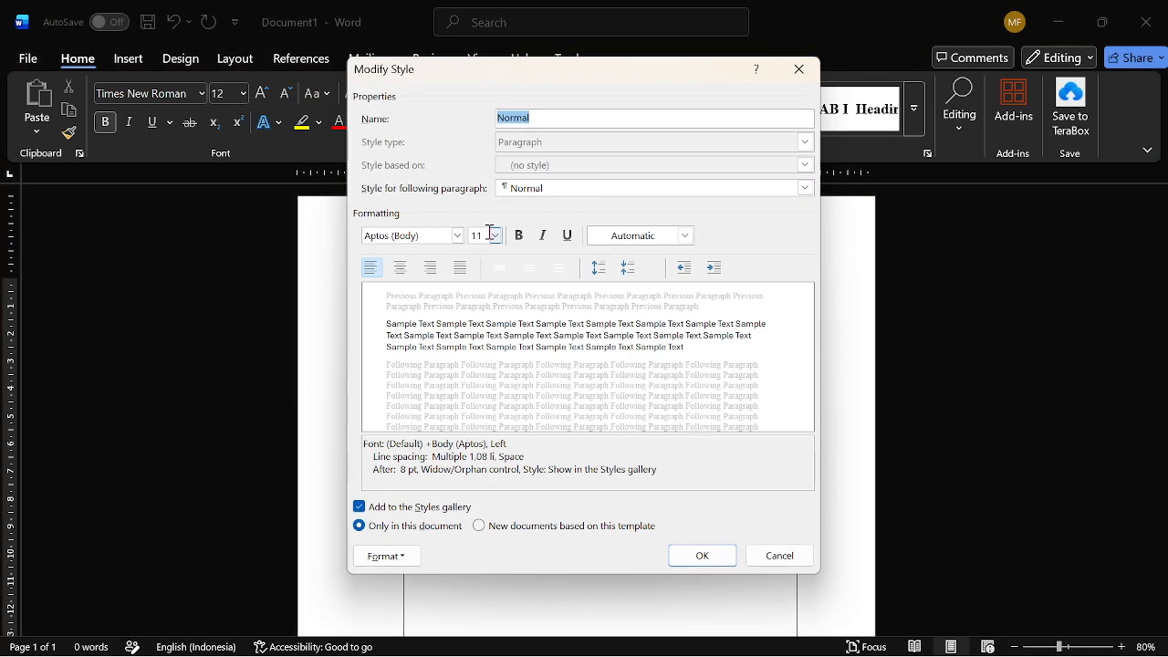
{"action": "left_click", "coordinate": [457, 236]}
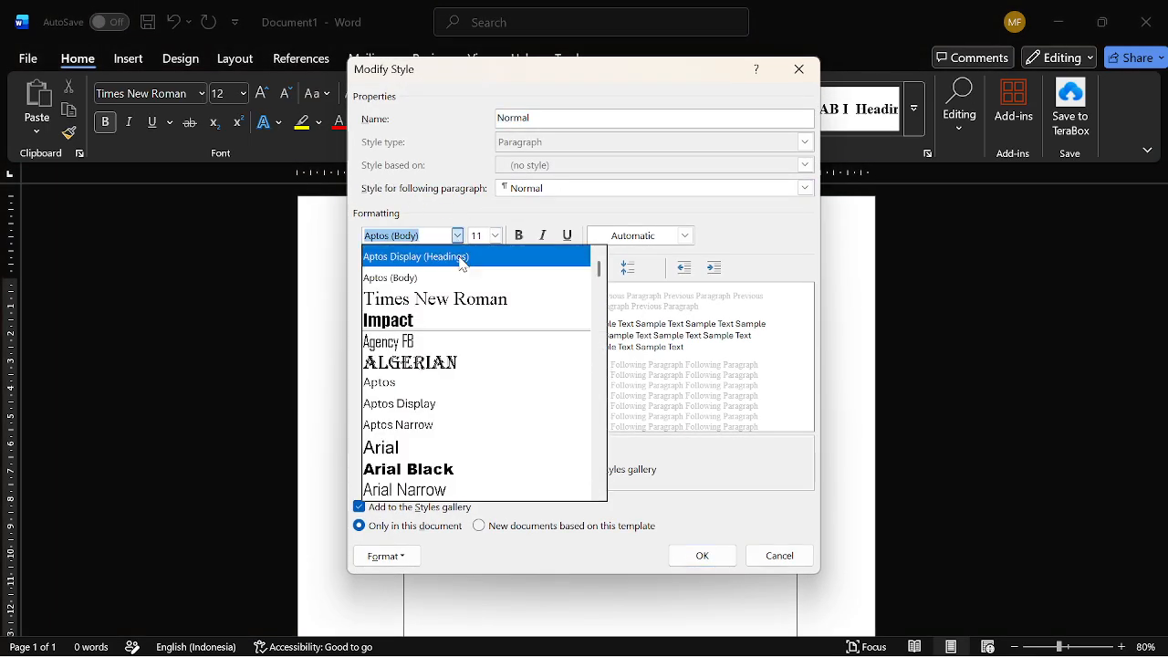
{"action": "left_click", "coordinate": [439, 300]}
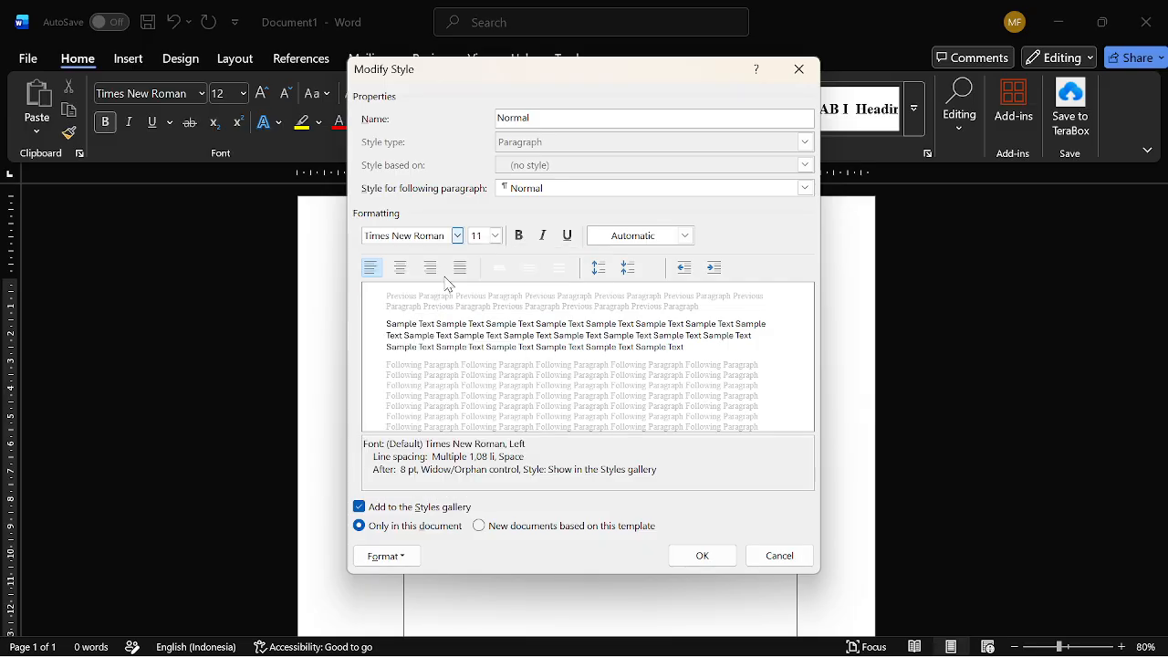
{"action": "double_click", "coordinate": [479, 236]}
{"action": "type", "text": "2"}
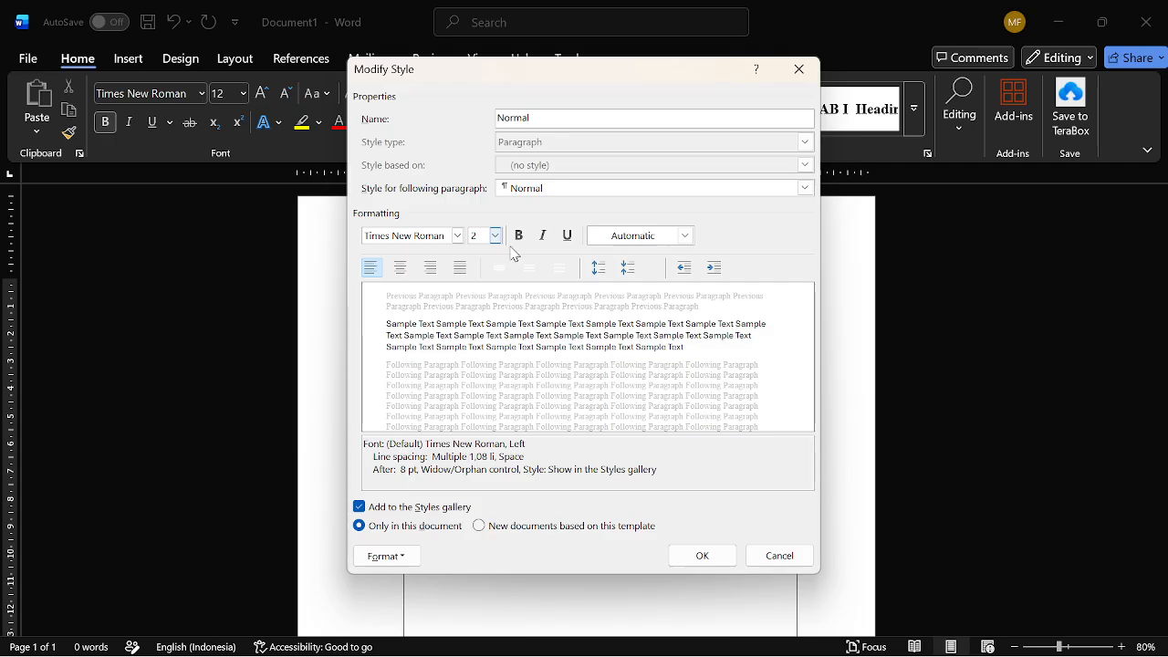
{"action": "left_click", "coordinate": [460, 268]}
{"action": "left_click", "coordinate": [615, 239]}
{"action": "left_click", "coordinate": [603, 258]}
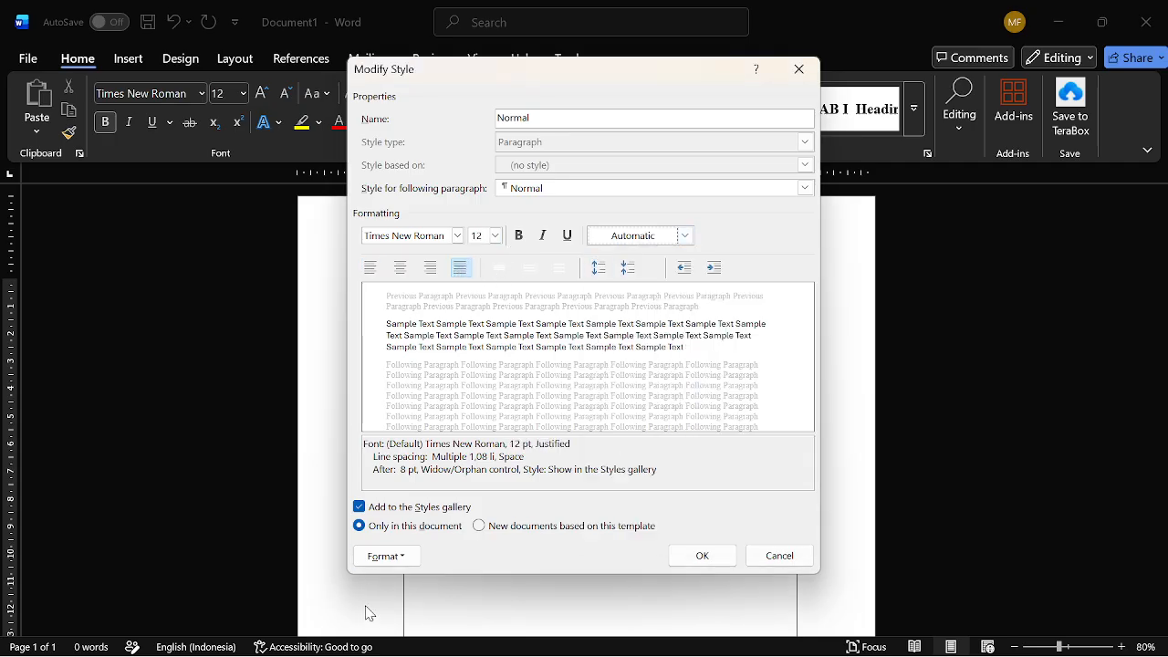
{"action": "left_click", "coordinate": [407, 557]}
{"action": "left_click", "coordinate": [414, 381]}
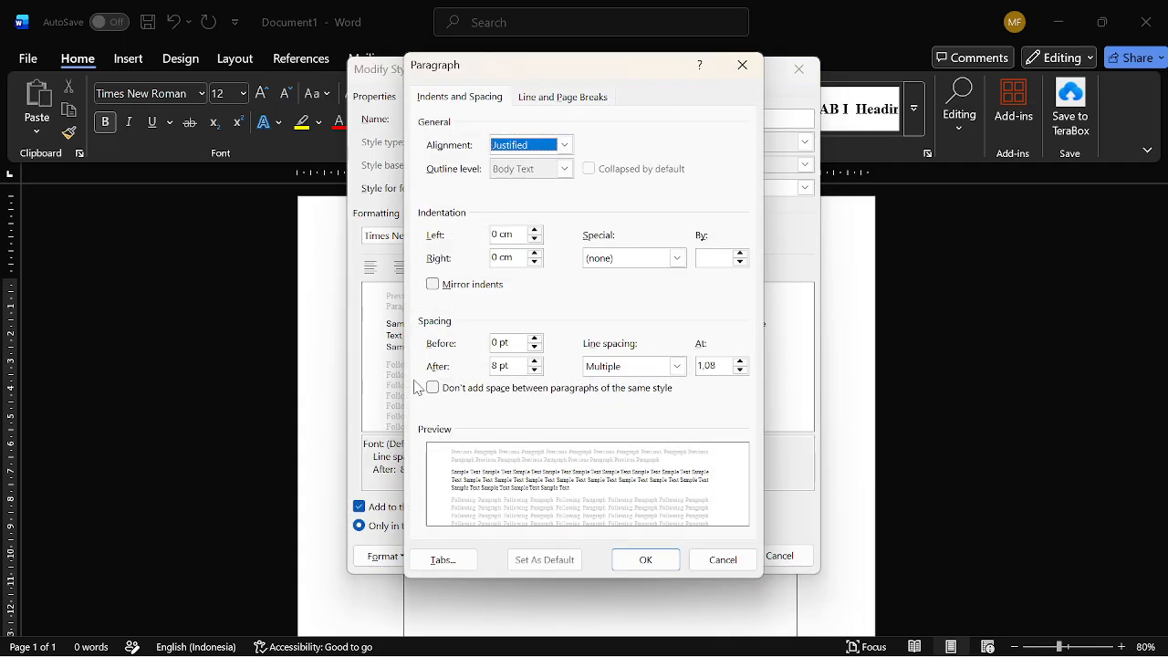
{"action": "left_click", "coordinate": [742, 65]}
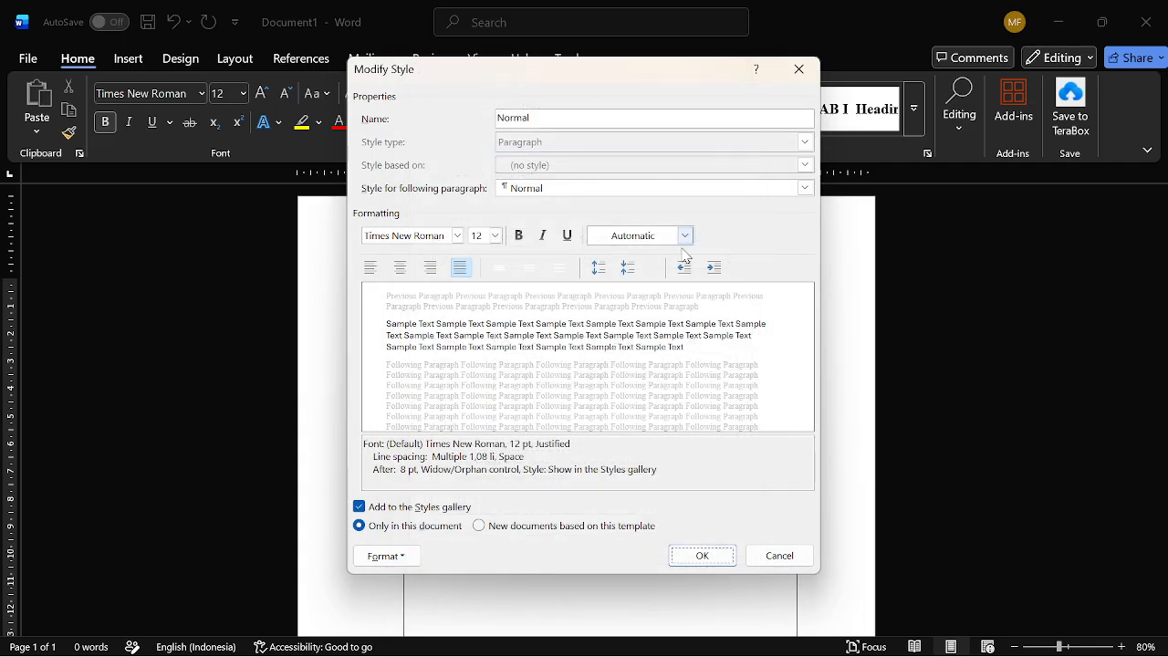
- Set the Normal style's line spacing to 1,5 lines, remove its paragraph spacing, and save the style changes
{"action": "left_click", "coordinate": [527, 271]}
{"action": "left_click", "coordinate": [629, 269]}
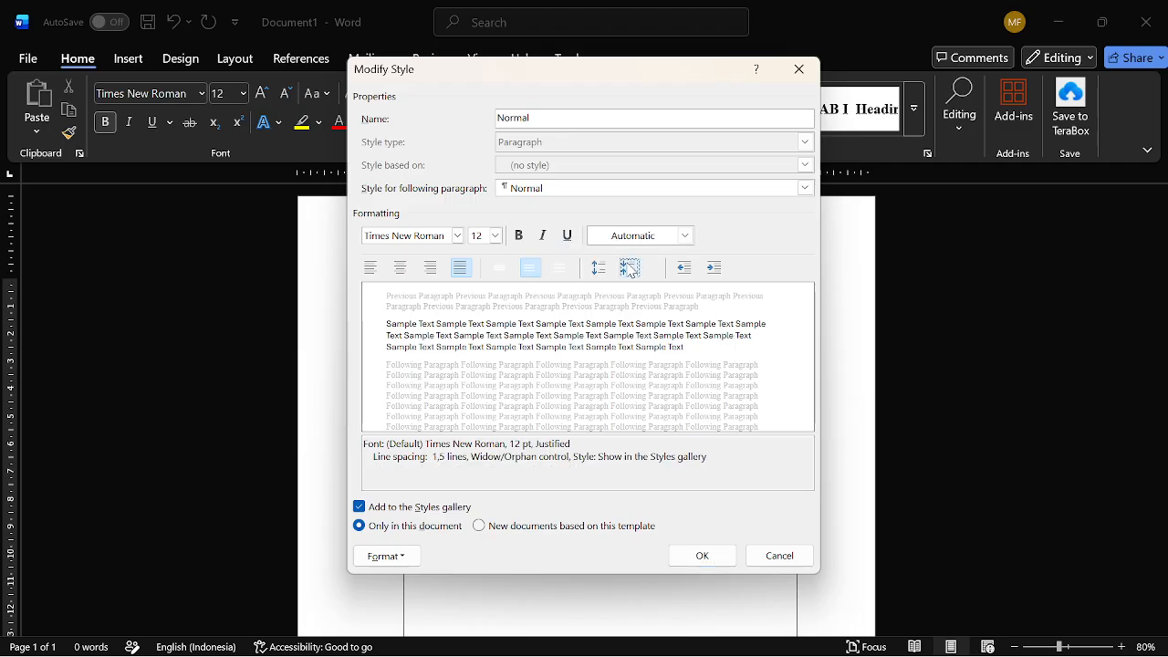
{"action": "left_click", "coordinate": [693, 555]}
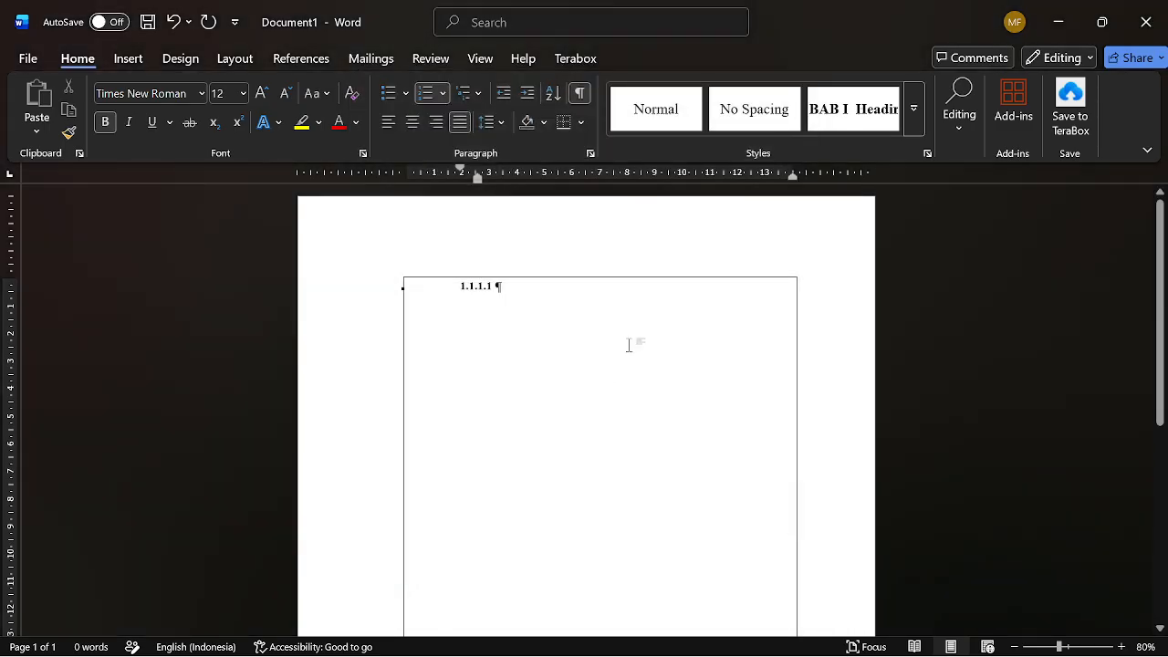
- Apply the Normal style to the numbered paragraph and remove No Spacing from the style gallery
{"action": "left_click", "coordinate": [649, 126]}
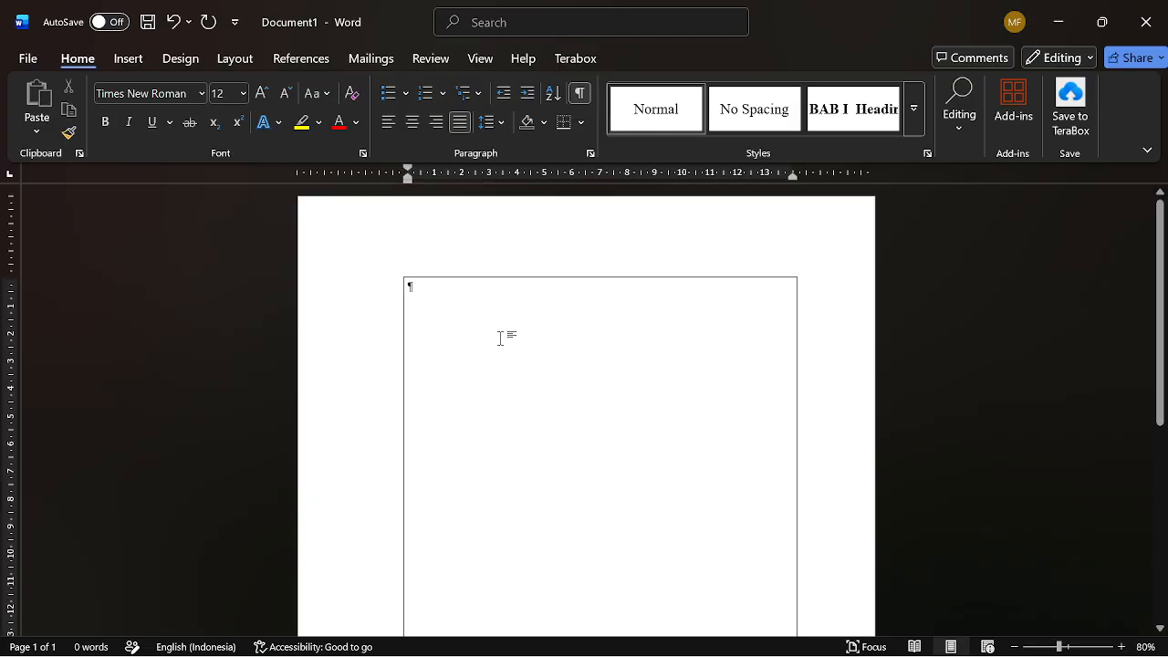
{"action": "right_click", "coordinate": [791, 128]}
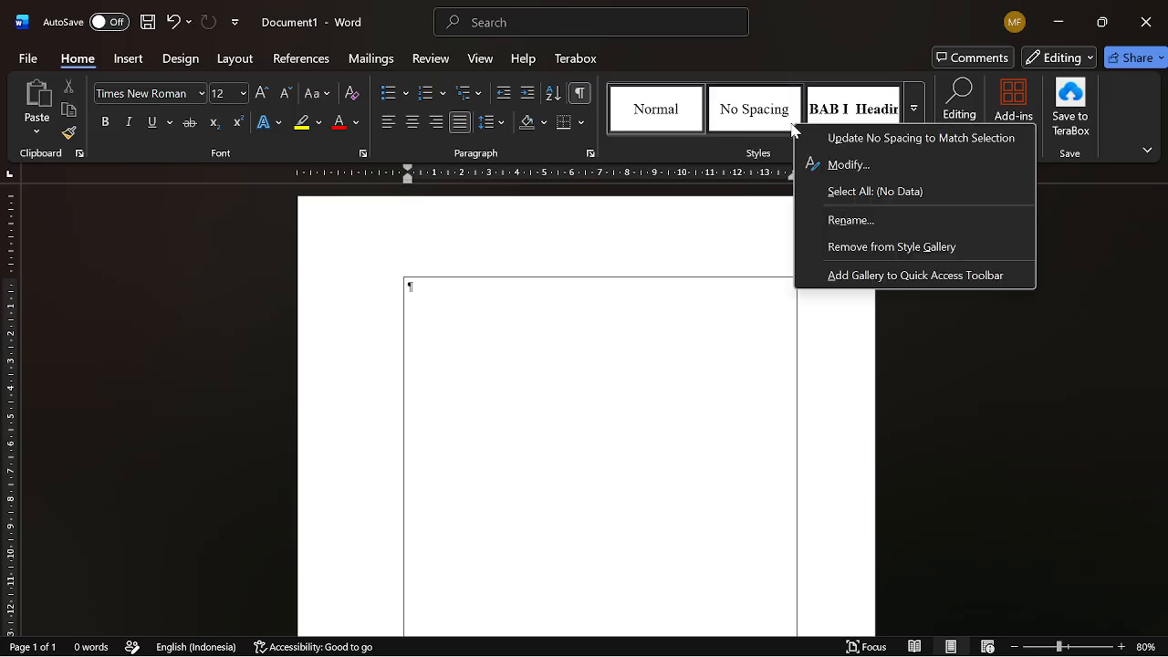
{"action": "left_click", "coordinate": [757, 122]}
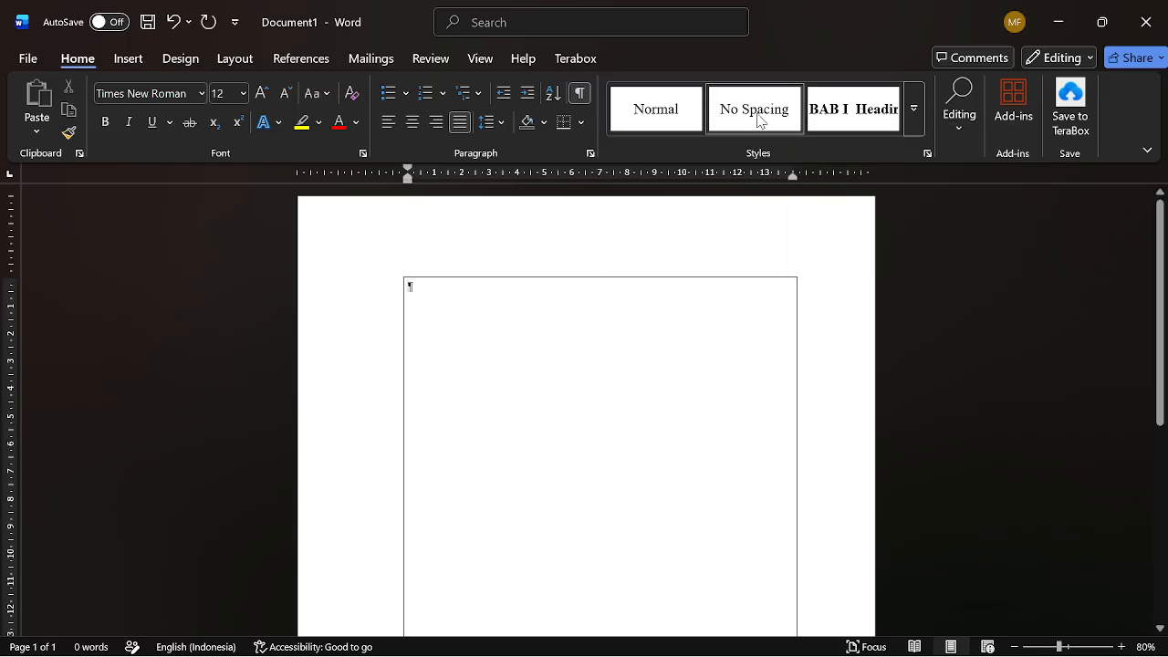
{"action": "right_click", "coordinate": [758, 119]}
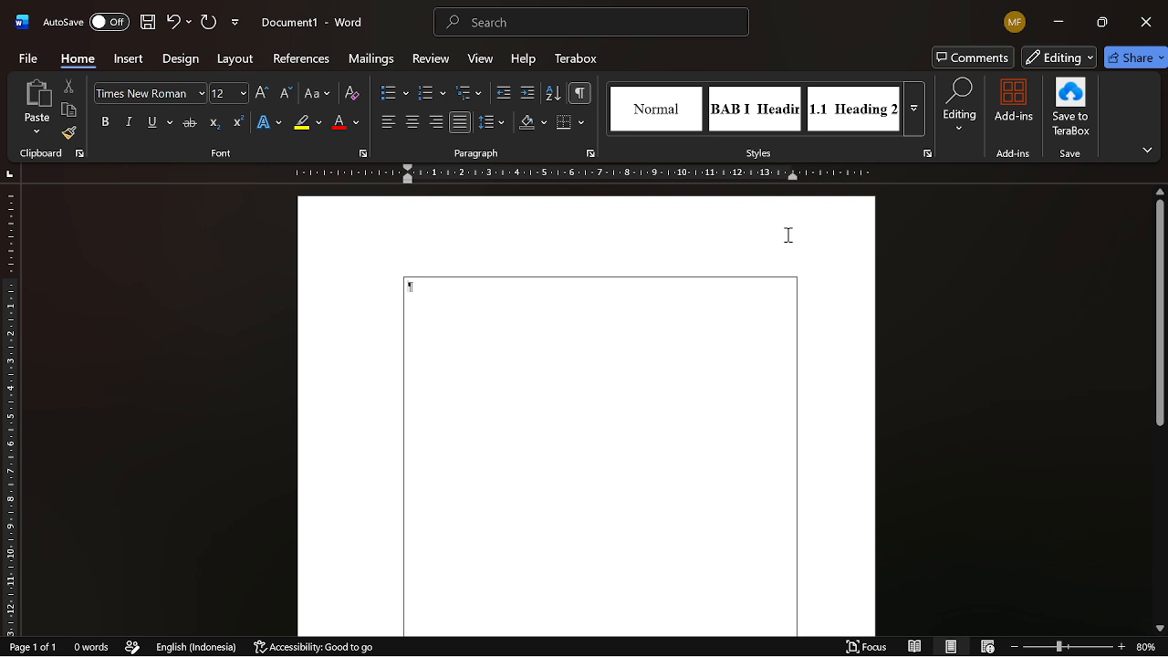
{"action": "left_click", "coordinate": [914, 109]}
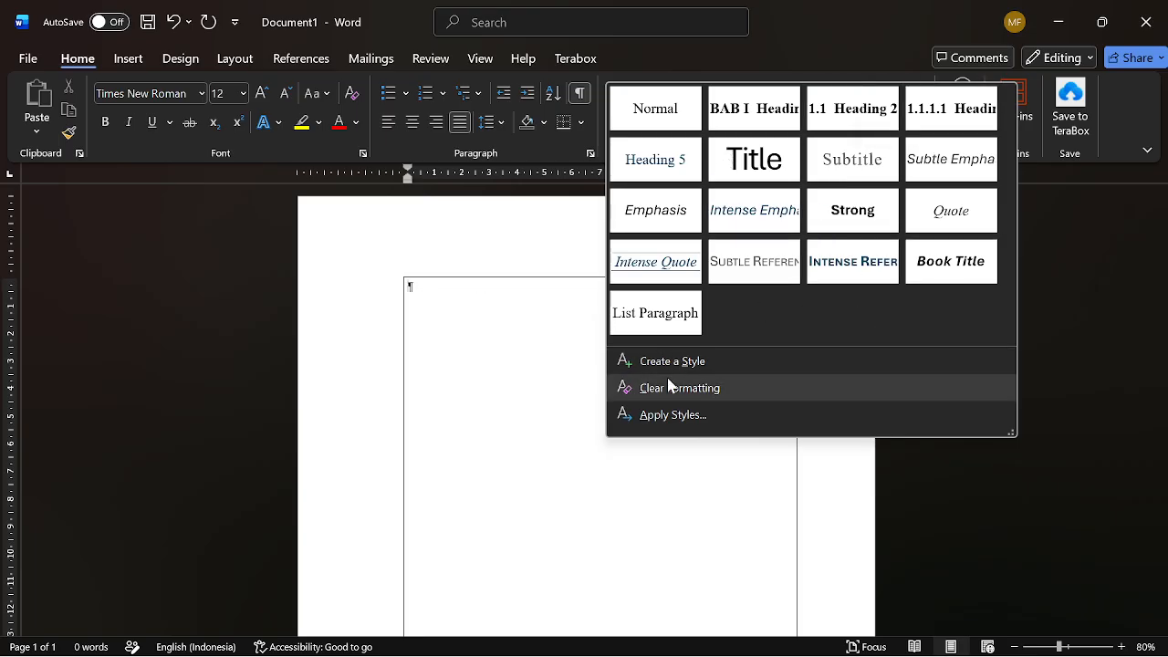
{"action": "left_click", "coordinate": [741, 387]}
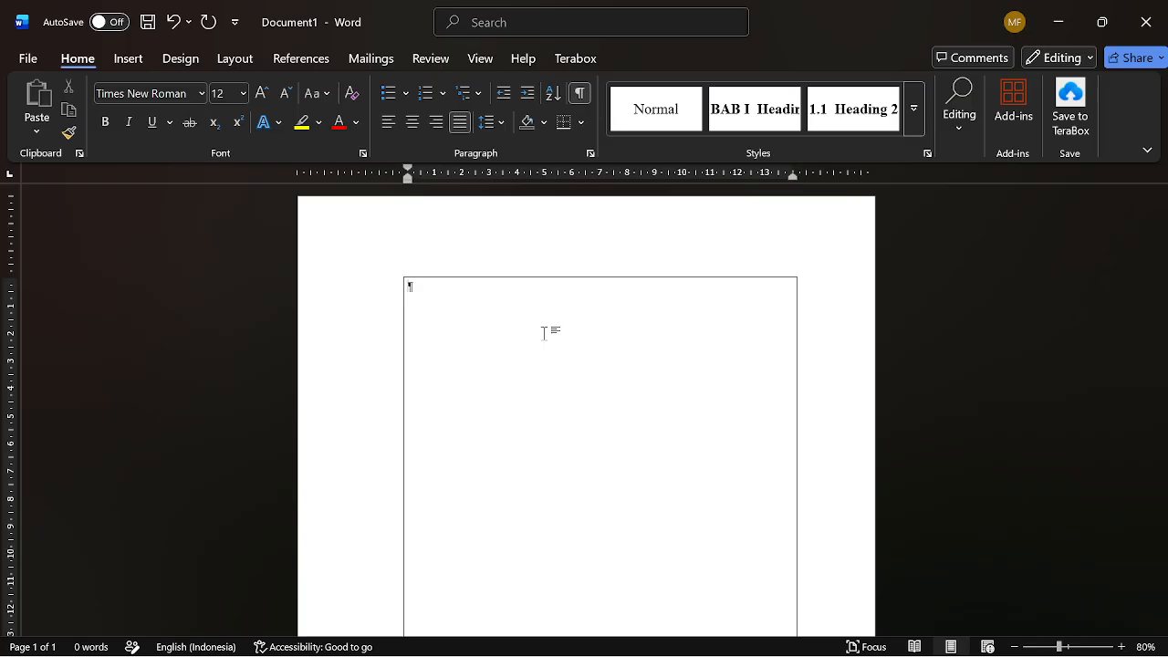
- Enter the chapter titles PENDAHULUAN, TINJAUAN PUSTAKA and METODOLOGI PENELITIAN in capitals on separate lines, followed by an empty line
{"action": "key", "text": "Caps_Lock"}
{"action": "type", "text": "PEN"}
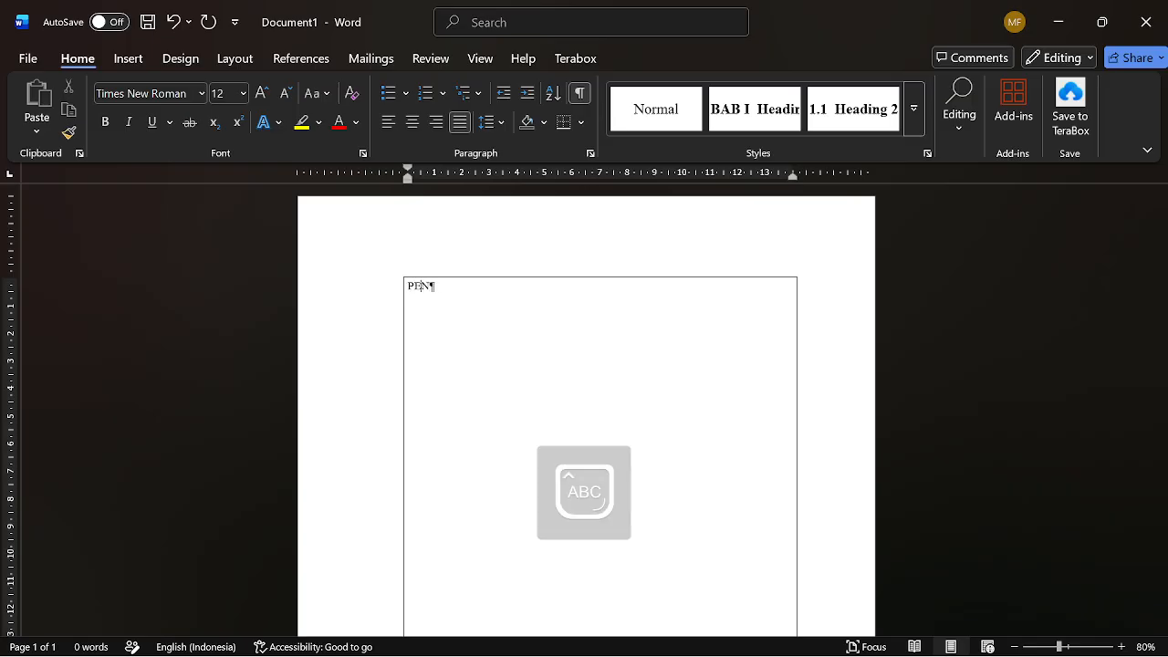
{"action": "type", "text": "DAHULUAN"}
{"action": "type", "text": "TINJAUAN"}
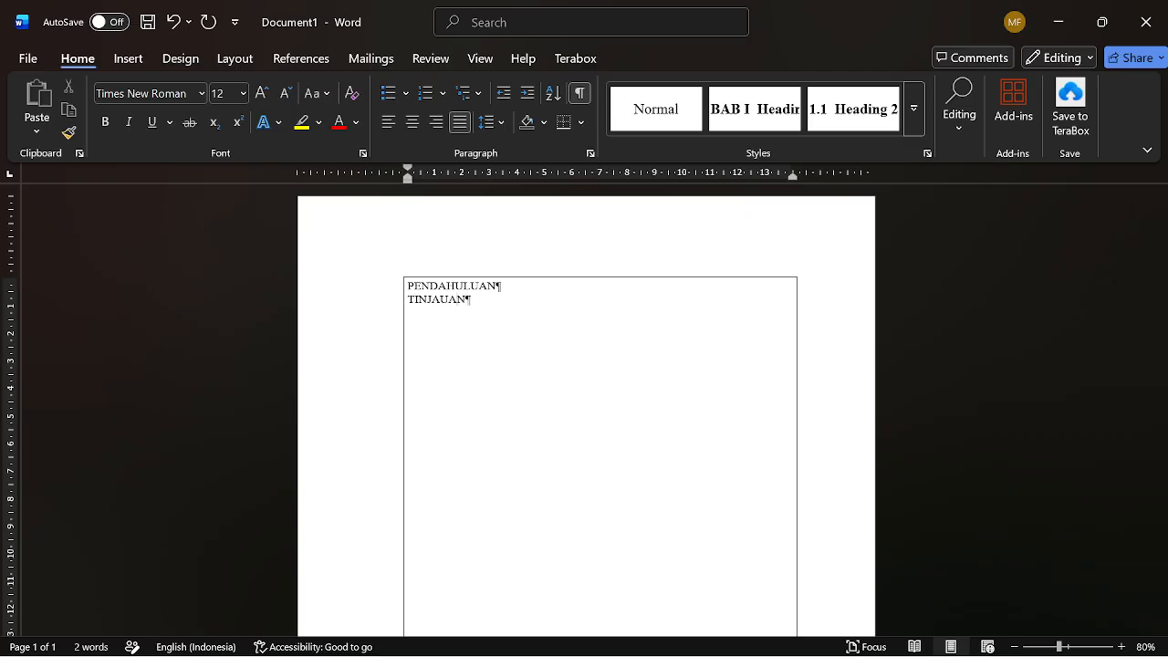
{"action": "type", "text": " PUSTAK"}
{"action": "type", "text": "MET"}
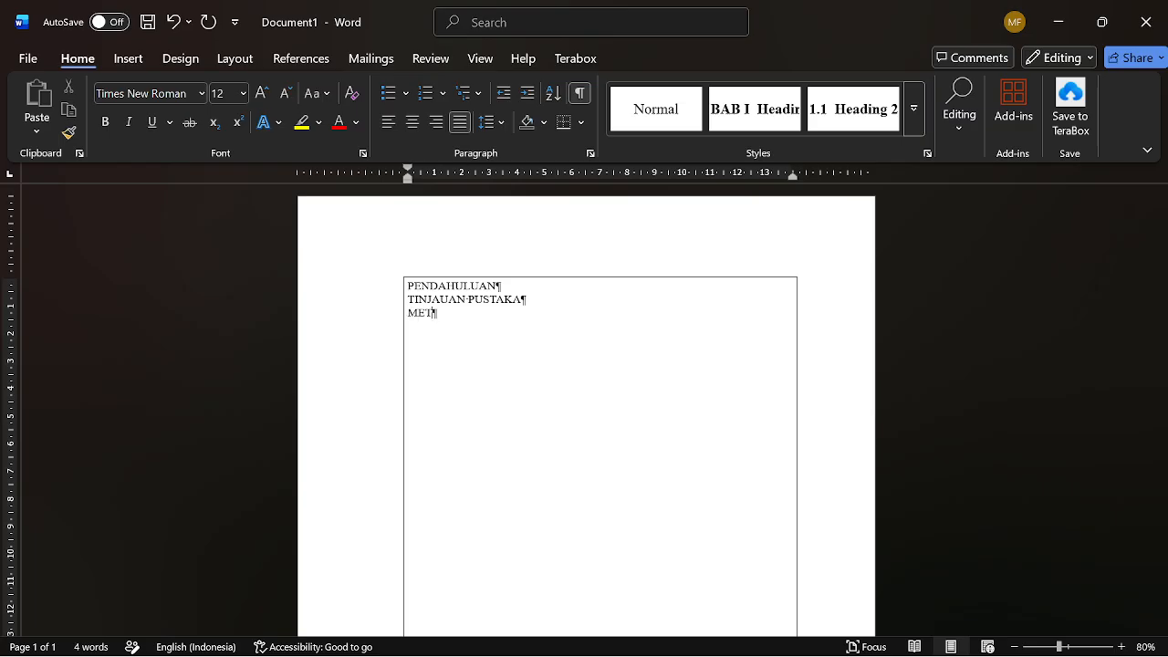
{"action": "type", "text": "ODOLOGI PENL"}
{"action": "type", "text": "LITIAN"}
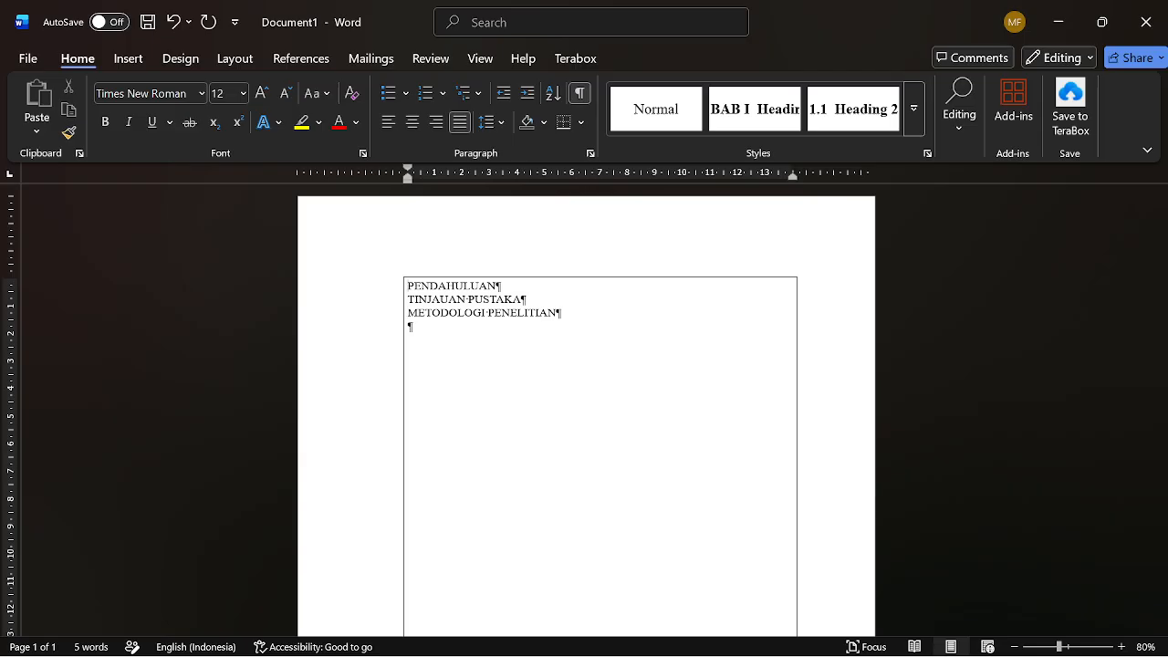
{"action": "key", "text": "Caps_Lock"}
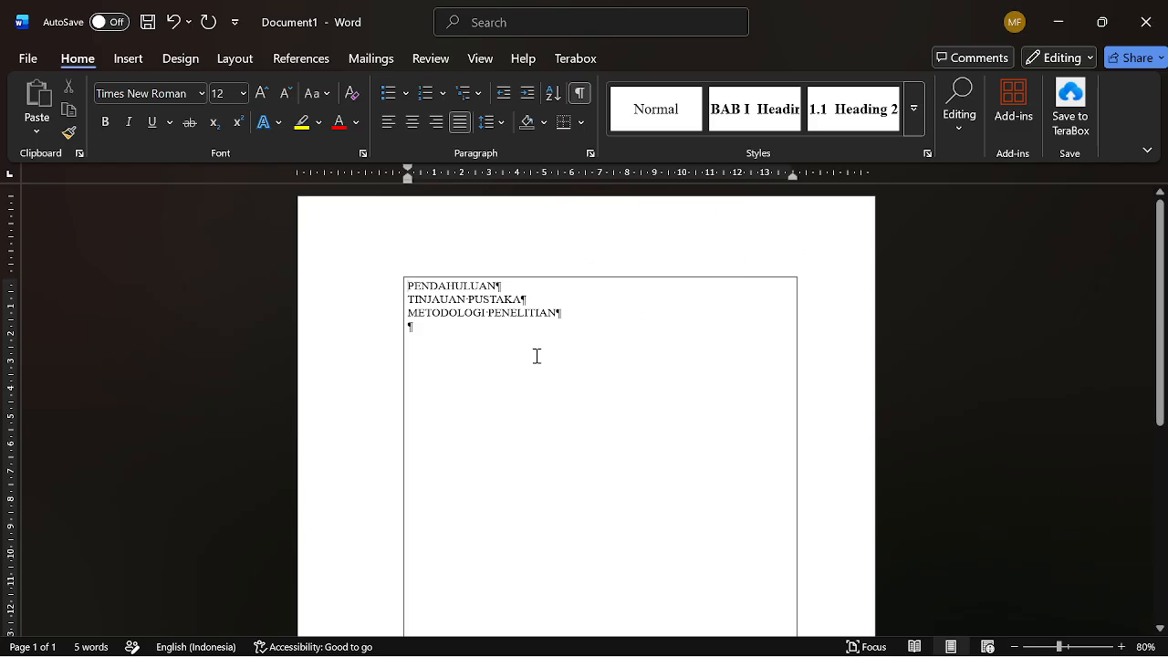
- Apply the Normal style to all the chapter title lines
{"action": "left_click", "coordinate": [491, 122]}
{"action": "left_click", "coordinate": [455, 369]}
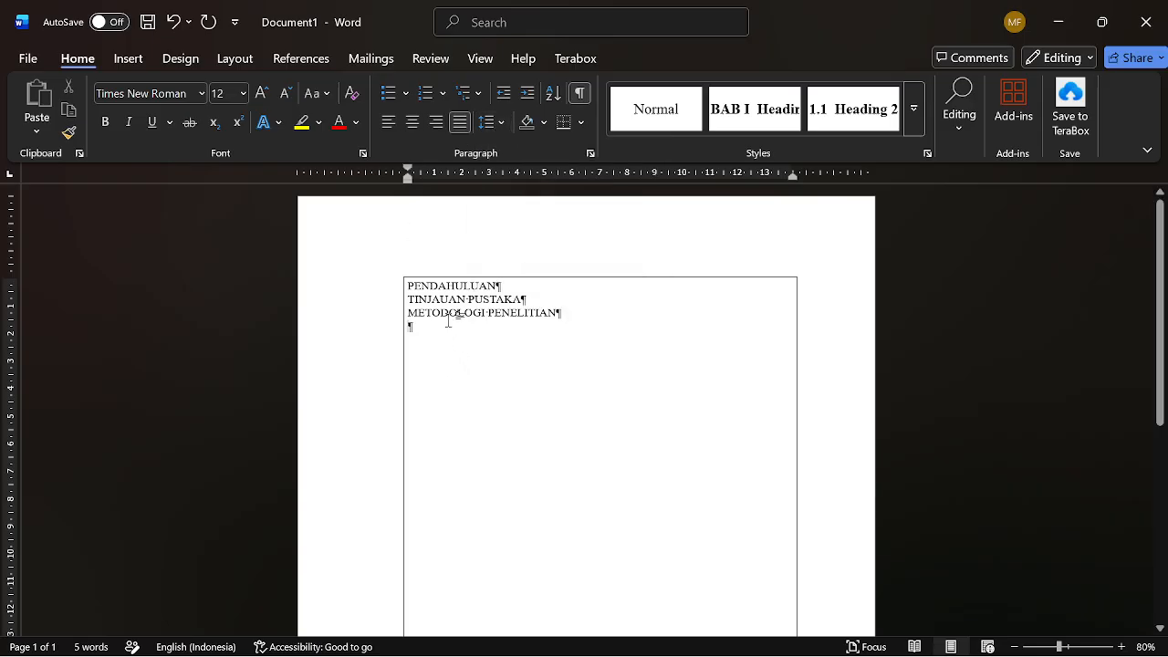
{"action": "left_click", "coordinate": [651, 111]}
{"action": "key", "text": "ctrl+a"}
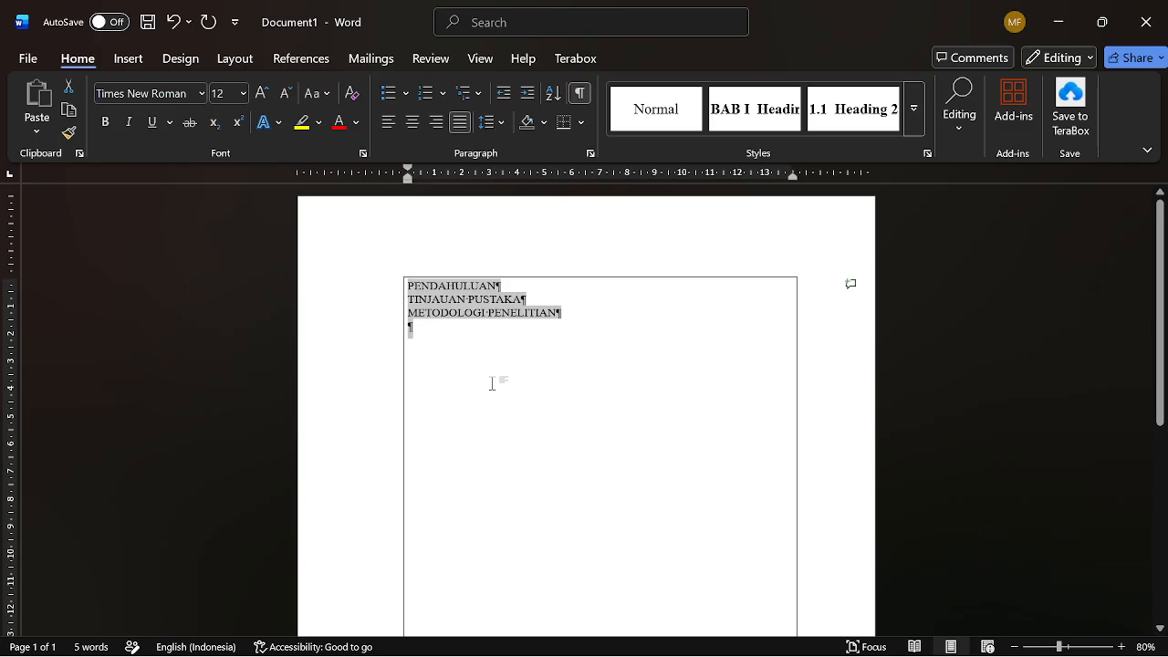
{"action": "left_click", "coordinate": [640, 123]}
{"action": "left_click", "coordinate": [448, 315]}
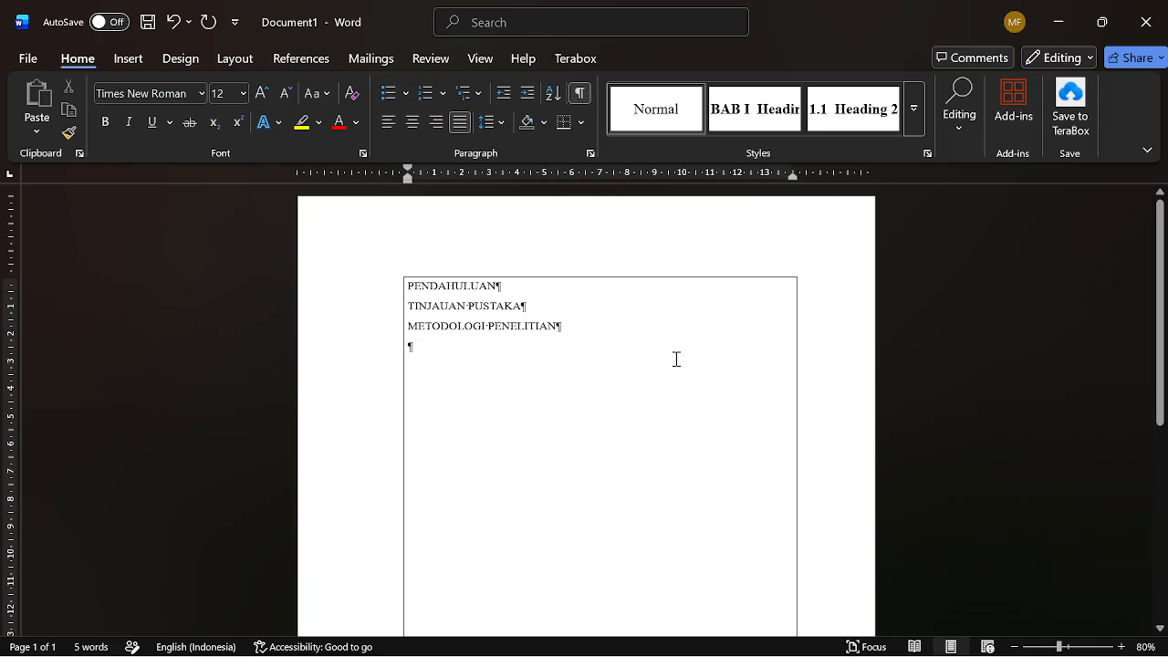
- Apply the Heading 1 style to the whole text, giving every chapter title its BAB number
{"action": "key", "text": "ctrl+a"}
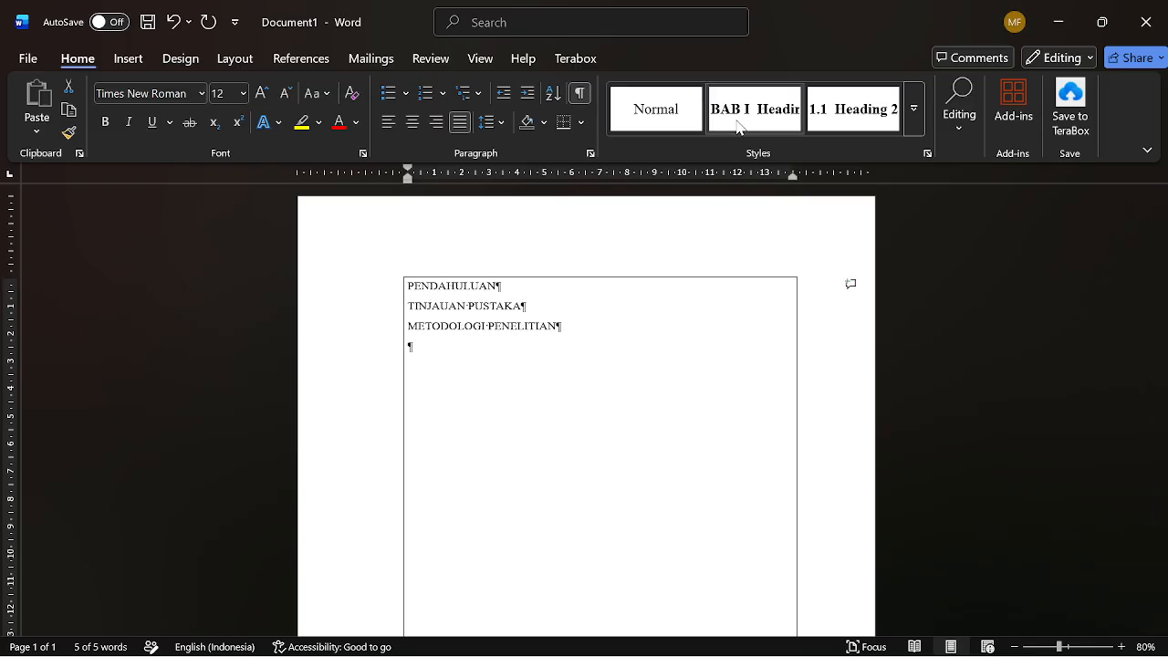
{"action": "left_click", "coordinate": [737, 124]}
{"action": "left_click", "coordinate": [600, 356]}
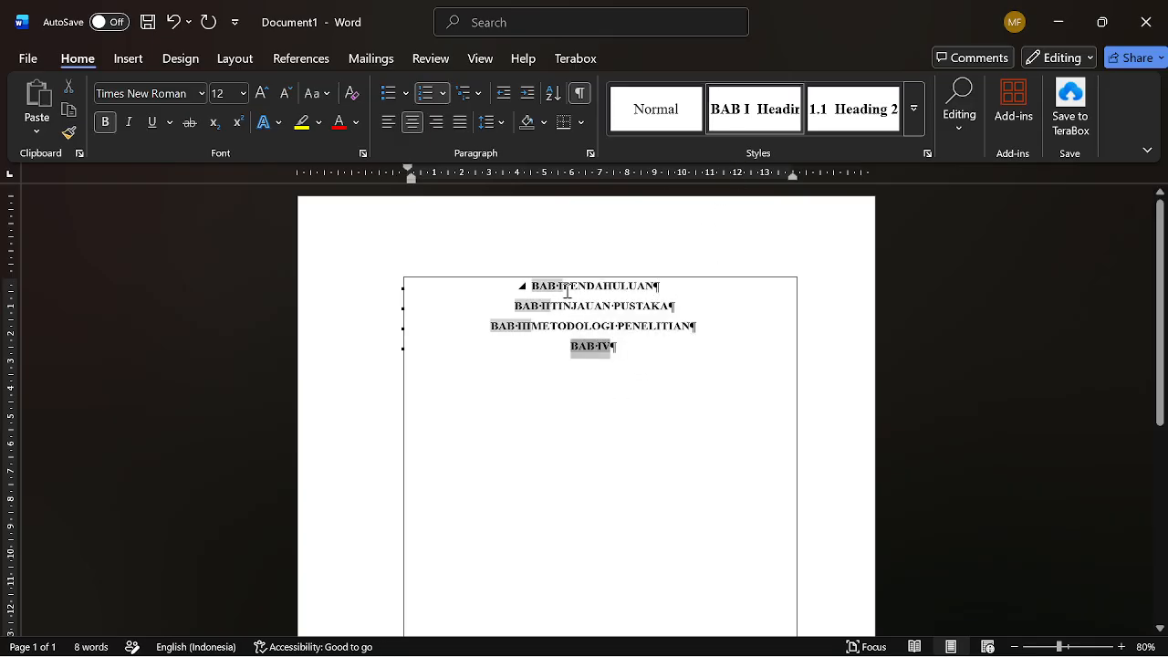
- Delete the empty BAB IV paragraph below METODOLOGI PENELITIAN
{"action": "left_click", "coordinate": [620, 350]}
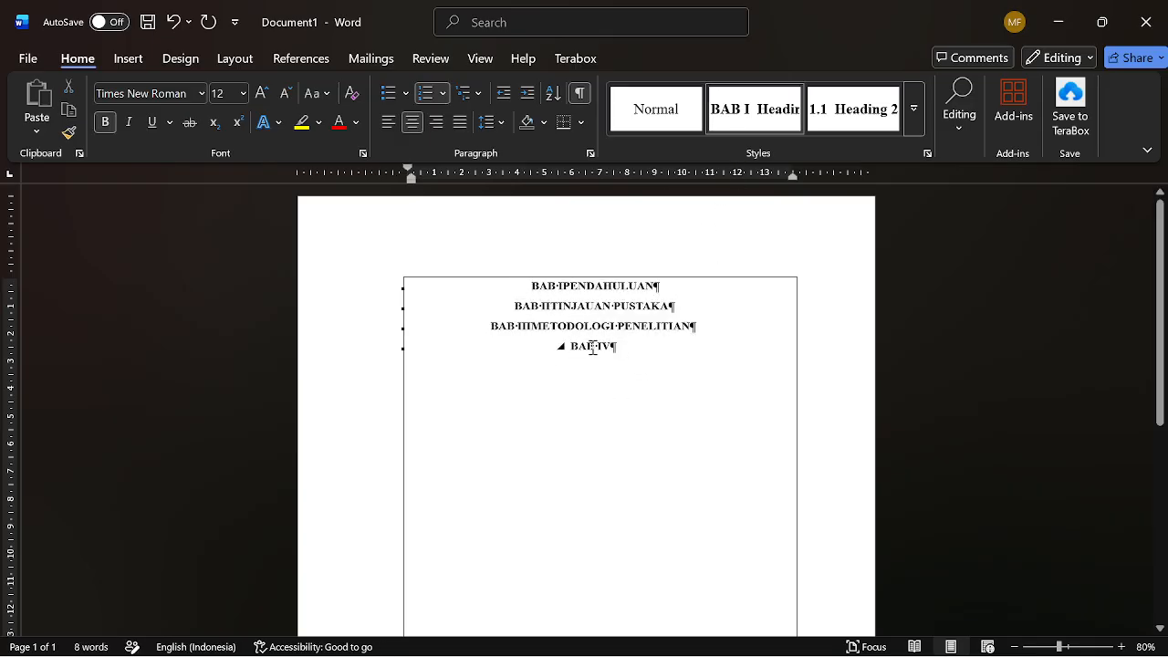
{"action": "key", "text": "BackSpace"}
{"action": "key", "text": "BackSpace"}
{"action": "key", "text": "BackSpace"}
{"action": "key", "text": "BackSpace"}
{"action": "key", "text": "BackSpace"}
{"action": "key", "text": "BackSpace"}
{"action": "key", "text": "BackSpace"}
{"action": "key", "text": "BackSpace"}
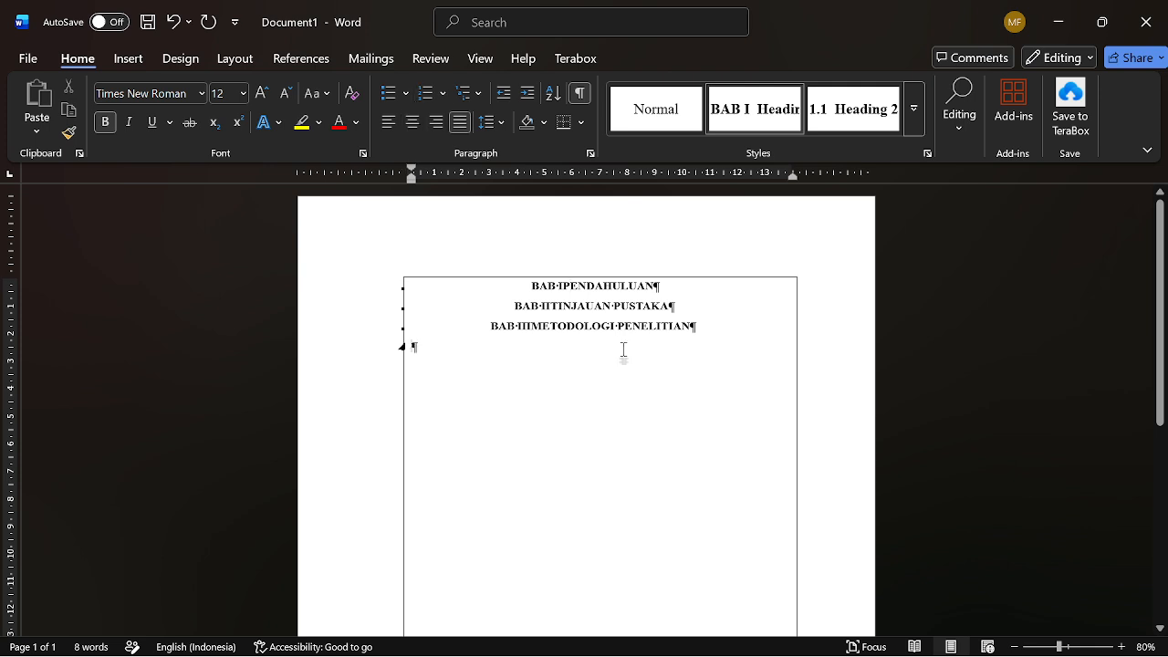
{"action": "key", "text": "BackSpace"}
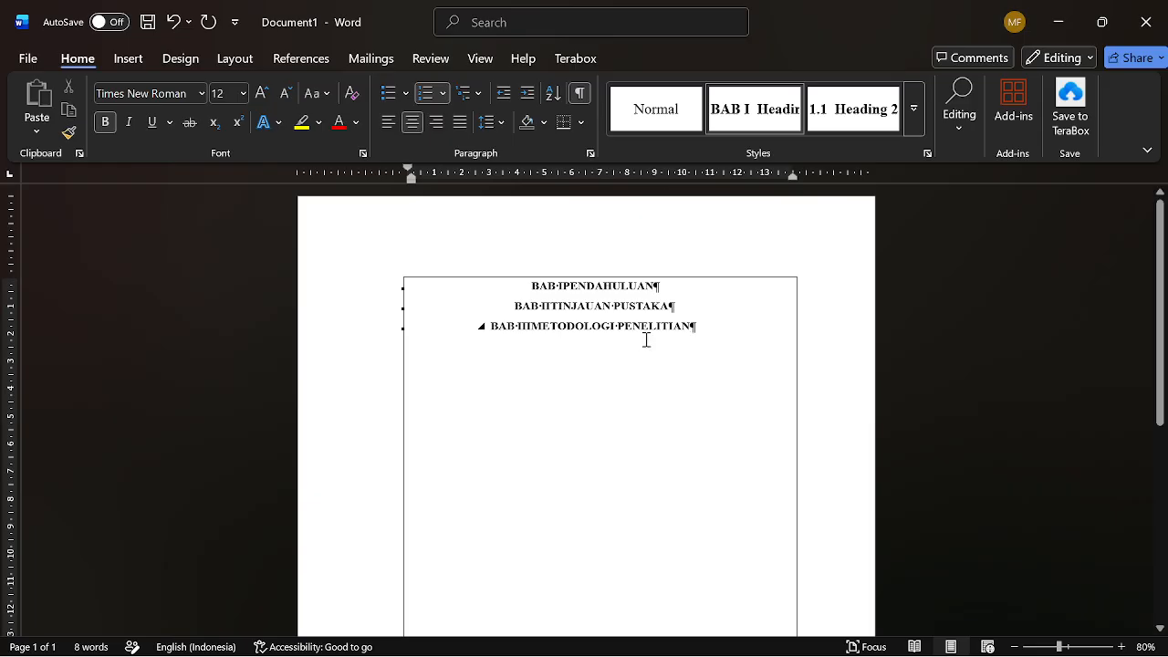
- Insert a manual line break so PENDAHULUAN sits on its own line below BAB I
{"action": "scroll", "coordinate": [626, 327], "scroll_direction": "up", "scroll_amount": 4, "text": "ctrl"}
{"action": "scroll", "coordinate": [630, 324], "scroll_direction": "up", "scroll_amount": 2, "text": "ctrl"}
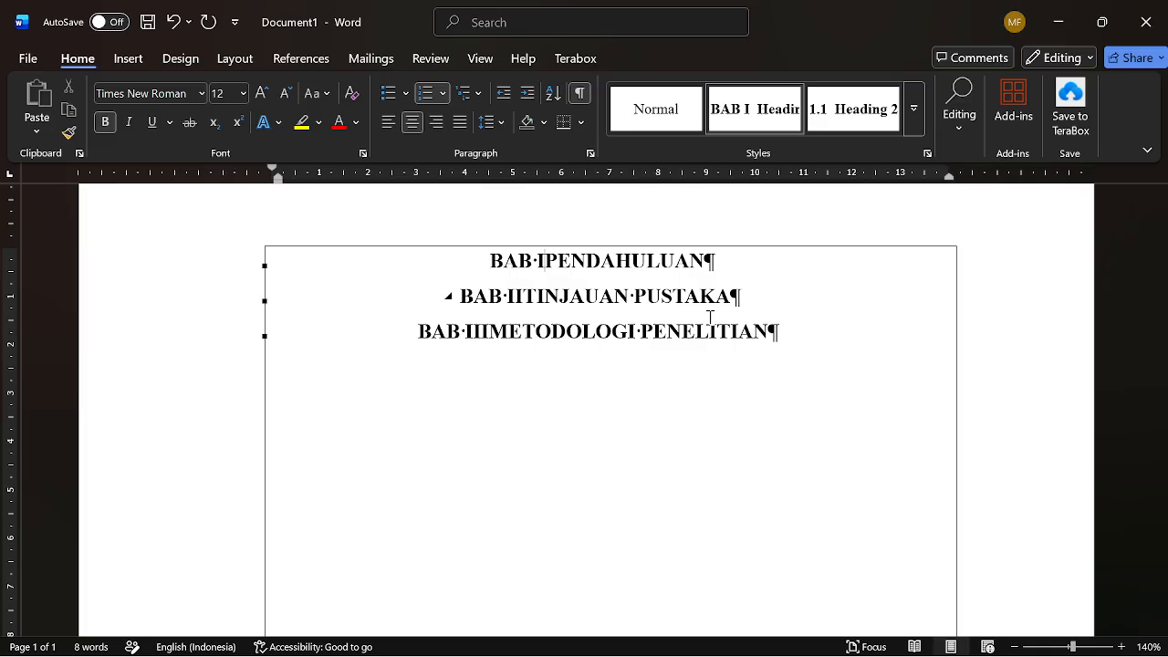
{"action": "key", "text": "shift+Return"}
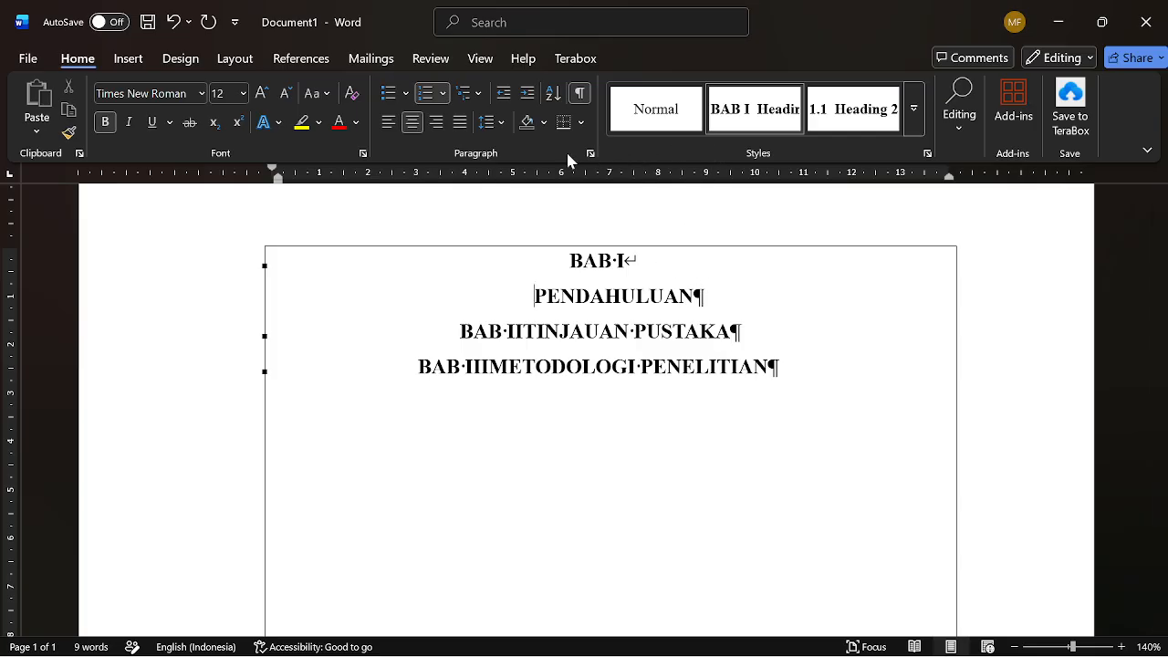
- Set the BAB I PENDAHULUAN heading's hanging indent to 0 and hide the formatting marks
{"action": "left_click", "coordinate": [591, 153]}
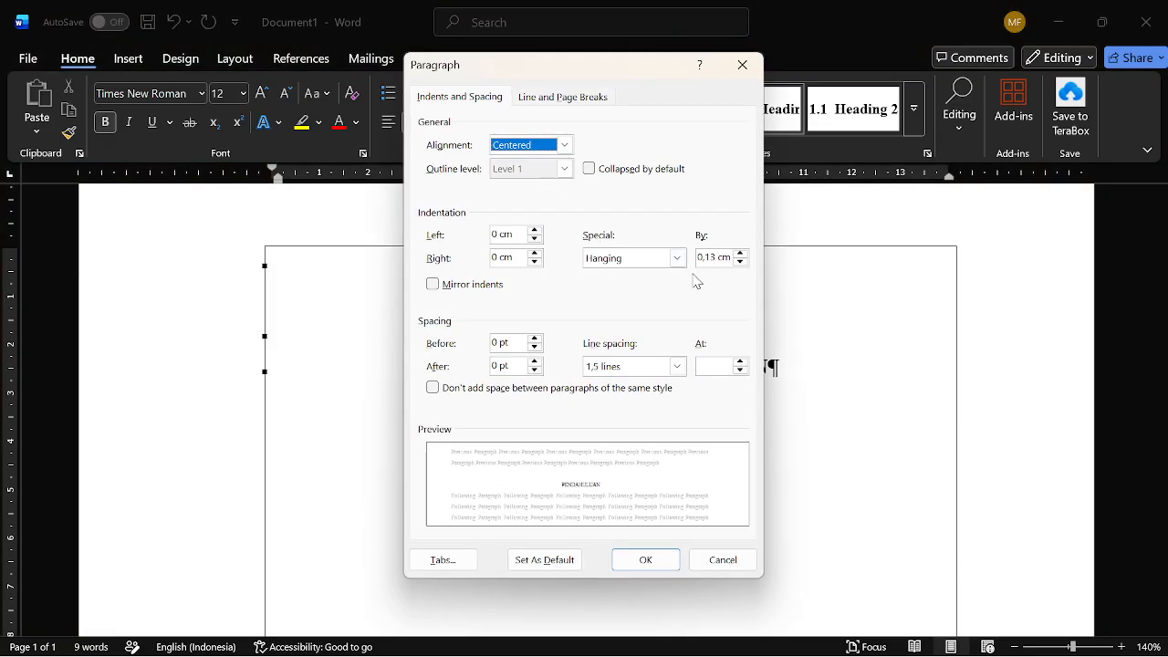
{"action": "left_click", "coordinate": [724, 261]}
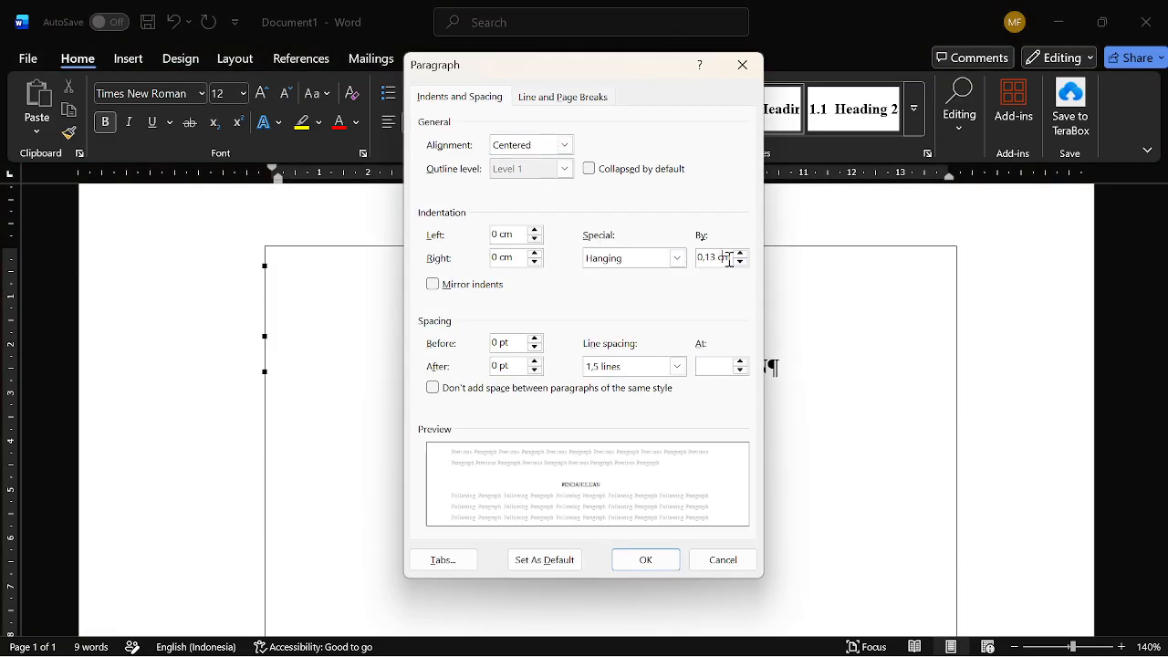
{"action": "double_click", "coordinate": [732, 261]}
{"action": "type", "text": "0"}
{"action": "key", "text": "Return"}
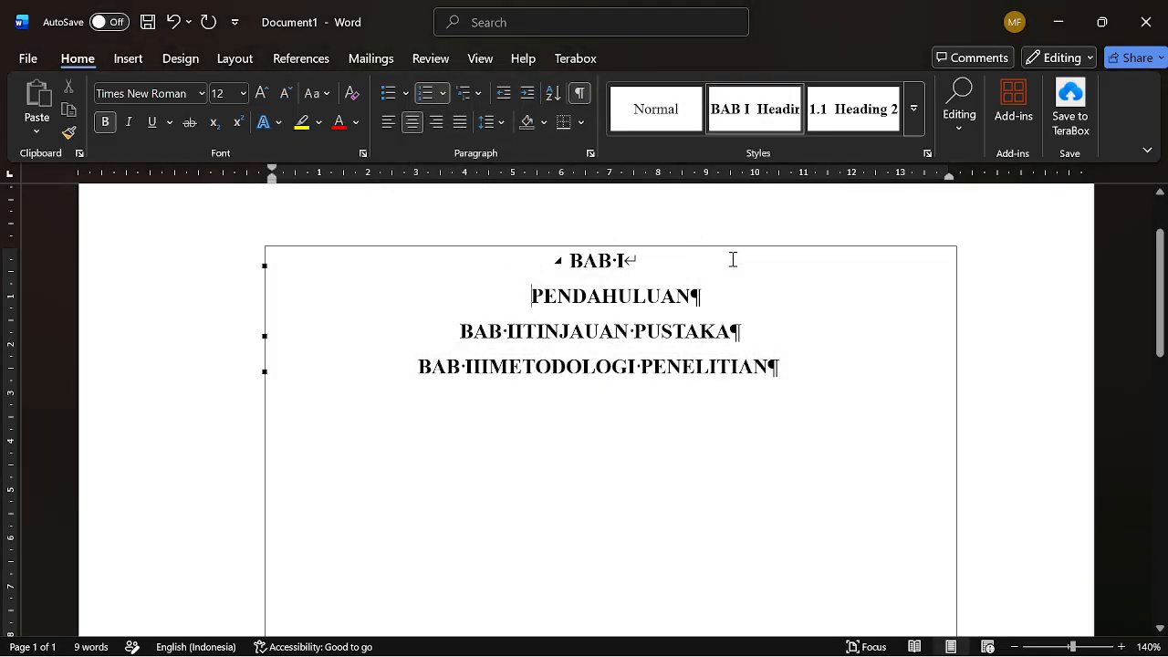
{"action": "left_click", "coordinate": [591, 153]}
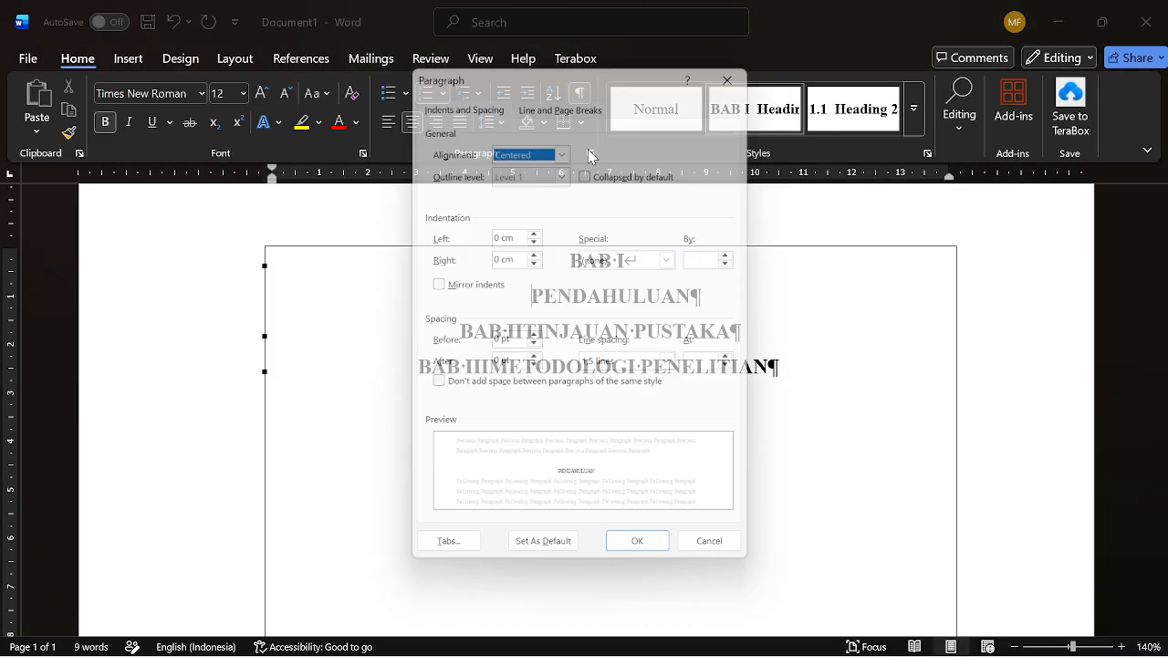
{"action": "left_click", "coordinate": [646, 560]}
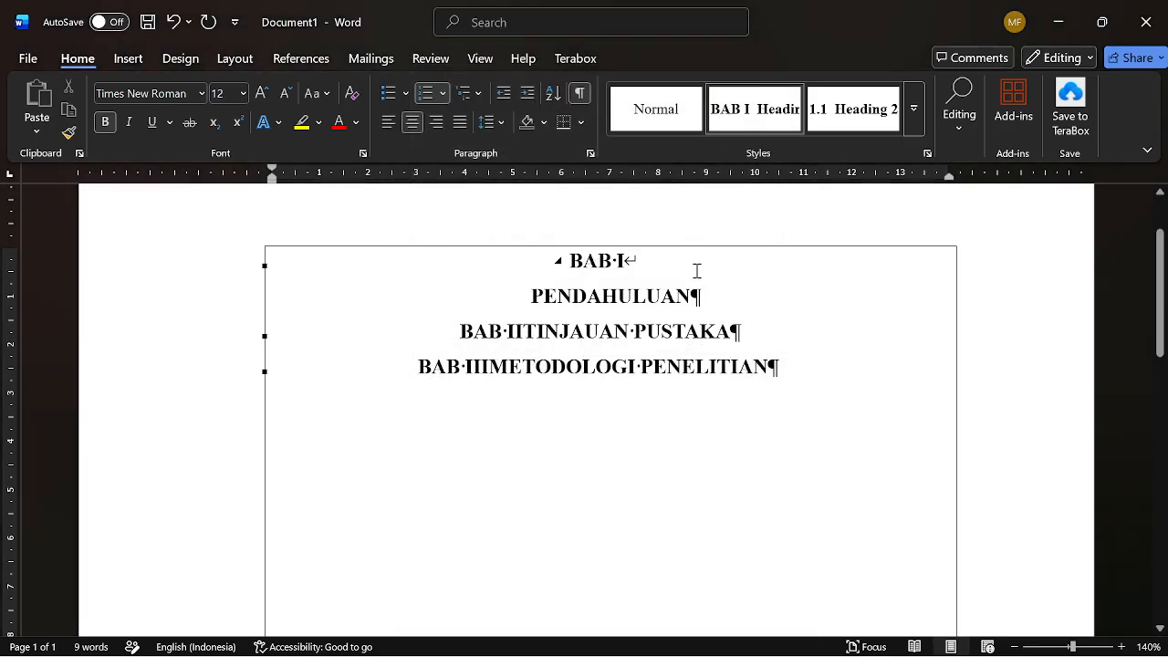
{"action": "key", "text": "ctrl+shift+8"}
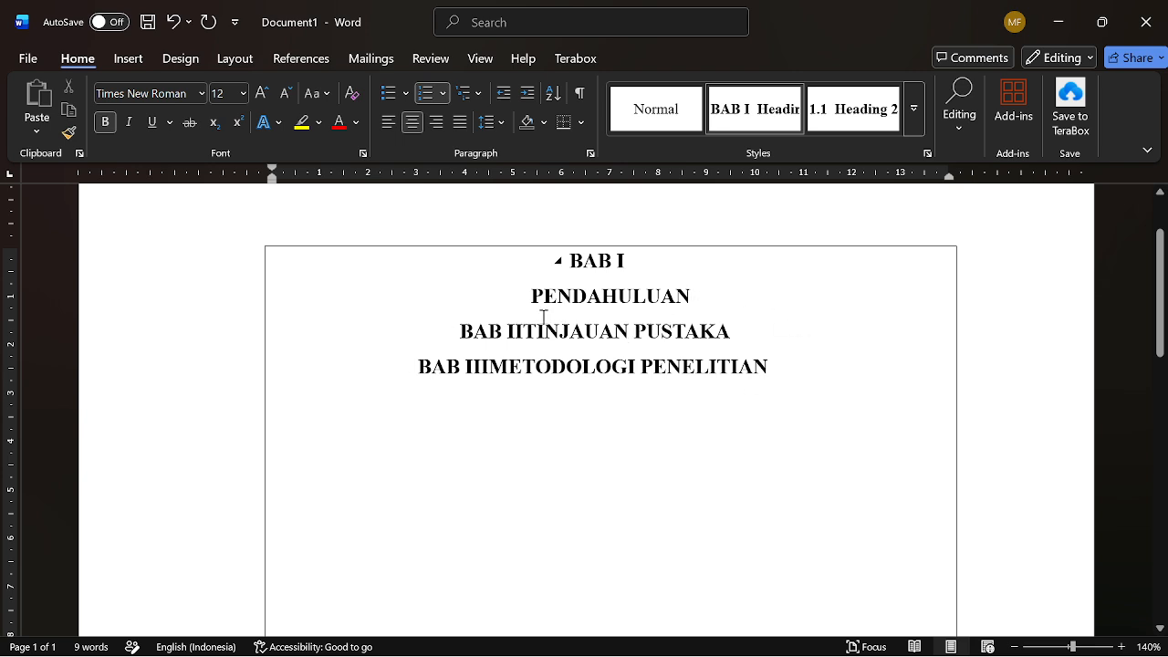
- Move TINJAUAN PUSTAKA below BAB II with a manual line break and set that heading's hanging indent to 0
{"action": "left_click", "coordinate": [664, 380]}
{"action": "key", "text": "Return"}
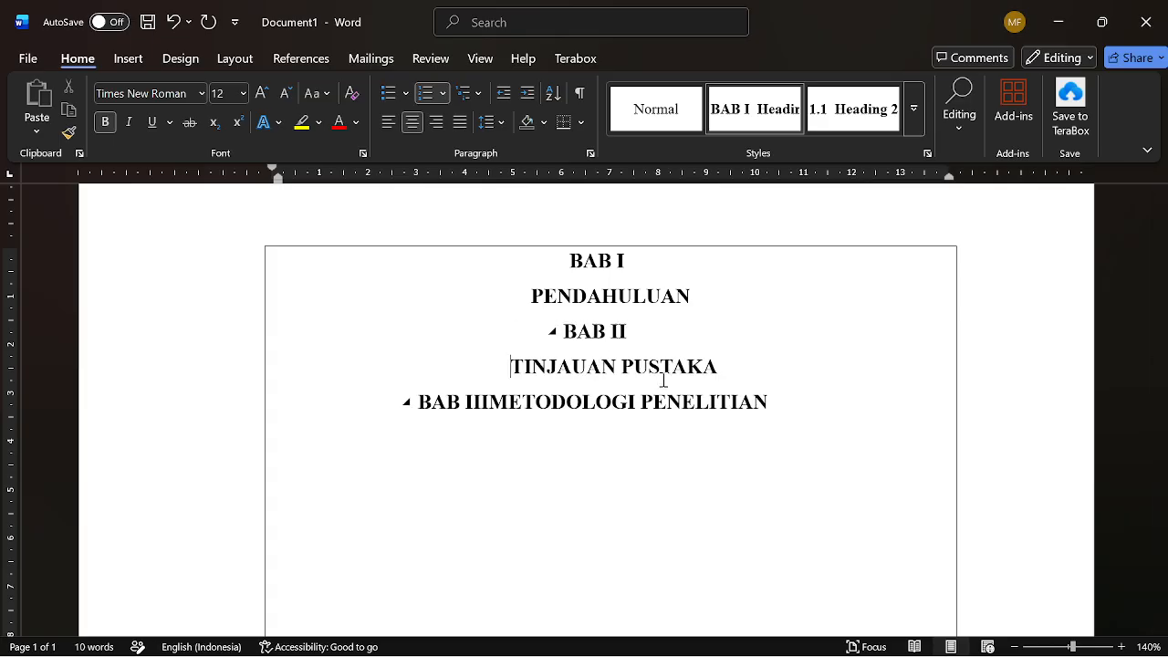
{"action": "left_click", "coordinate": [590, 155]}
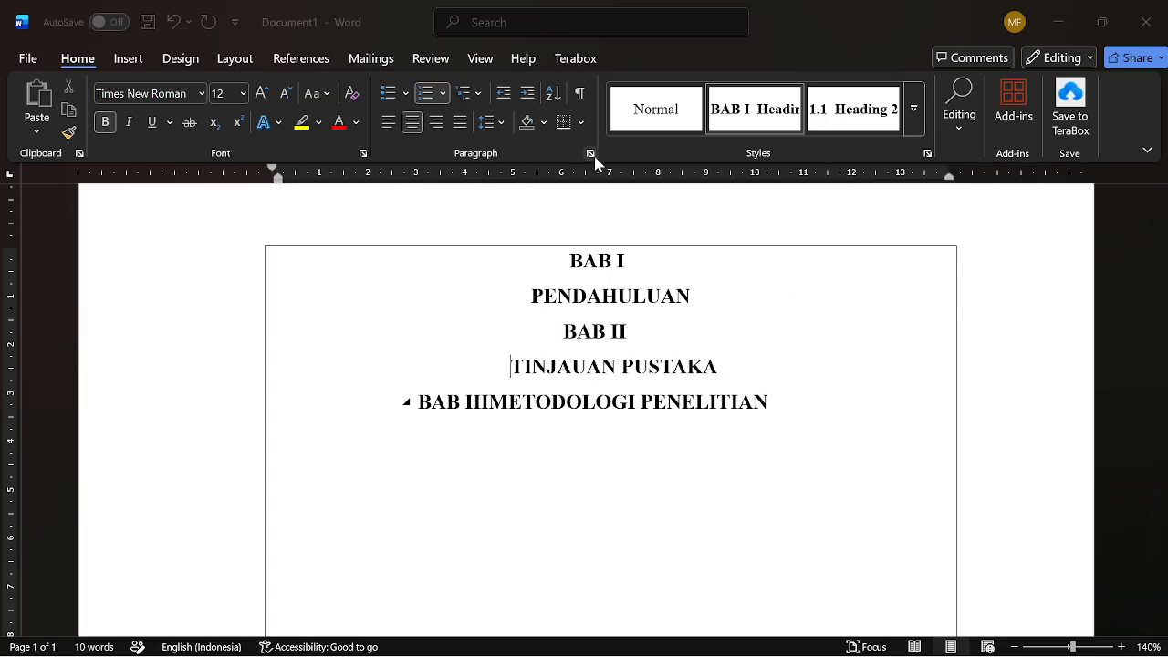
{"action": "left_click", "coordinate": [712, 258]}
{"action": "double_click", "coordinate": [712, 257]}
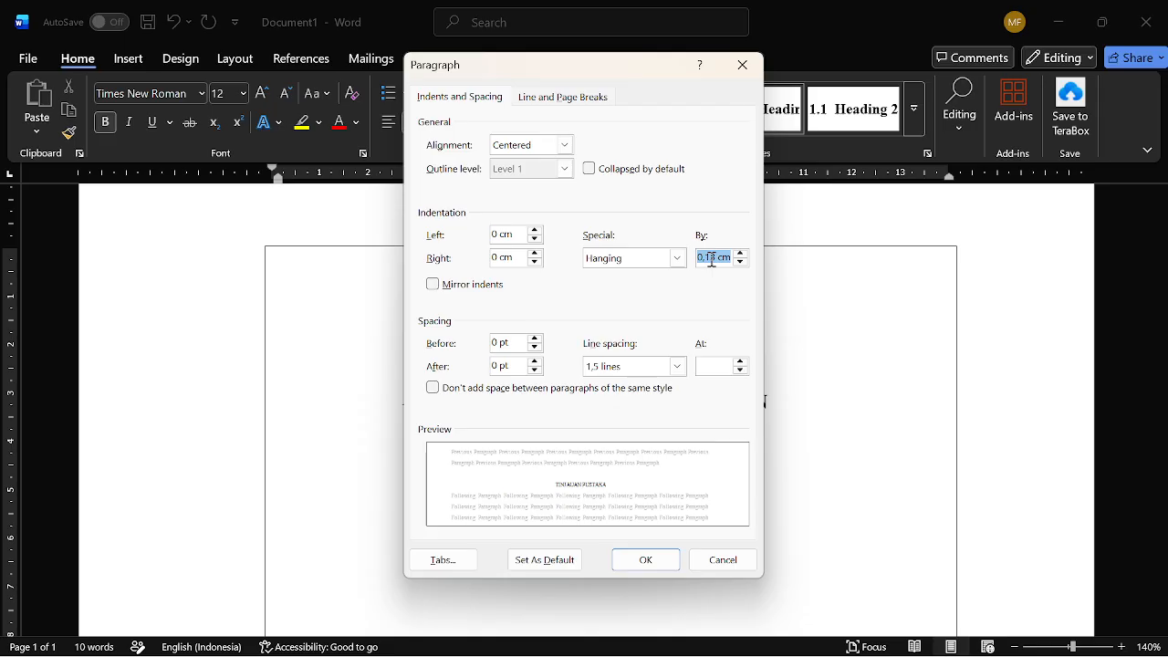
{"action": "type", "text": "0"}
{"action": "key", "text": "Return"}
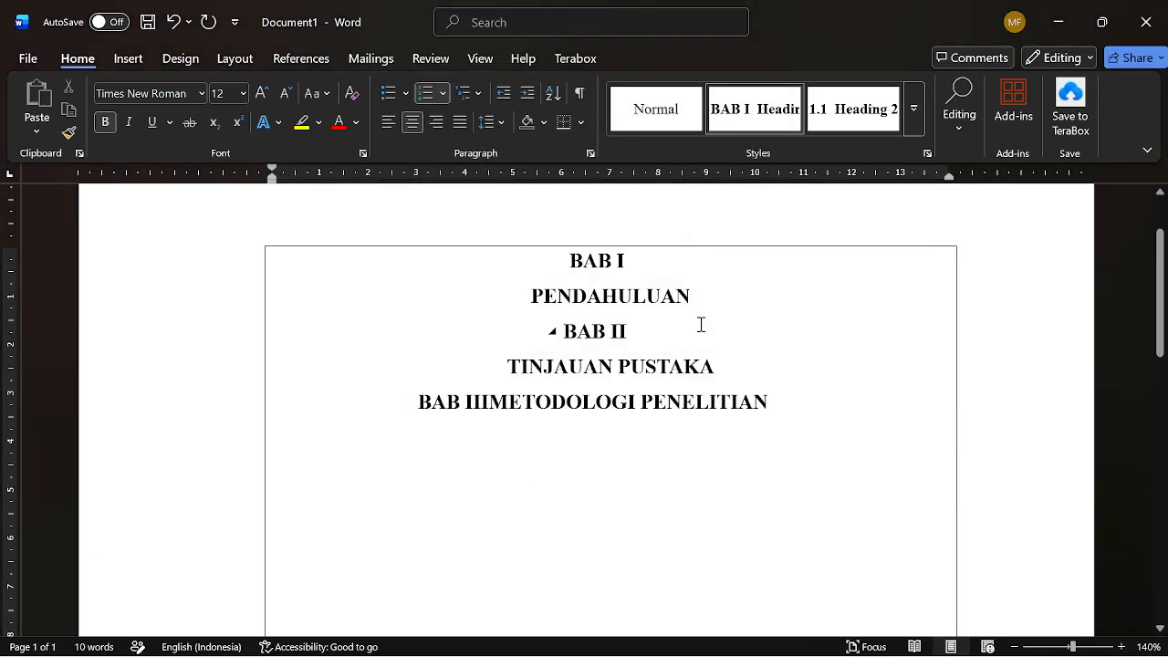
- Move METODOLOGI PENELITIAN below BAB III with a manual line break and set that heading's hanging indent to 0
{"action": "left_click", "coordinate": [492, 397]}
{"action": "key", "text": "Return"}
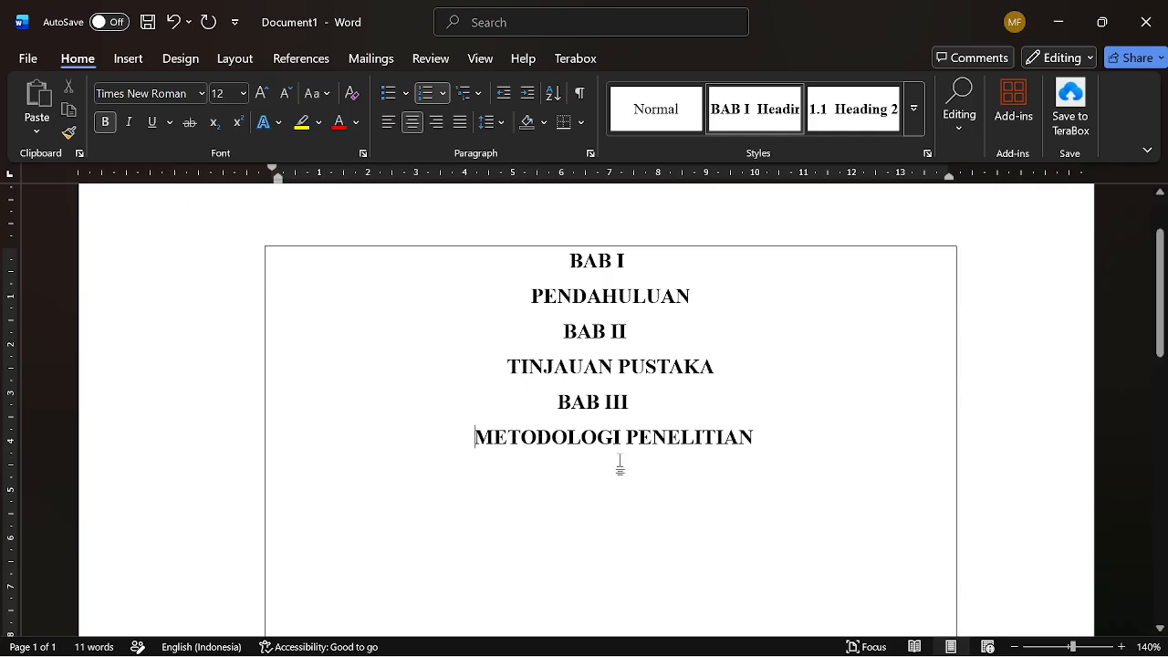
{"action": "left_click", "coordinate": [626, 447]}
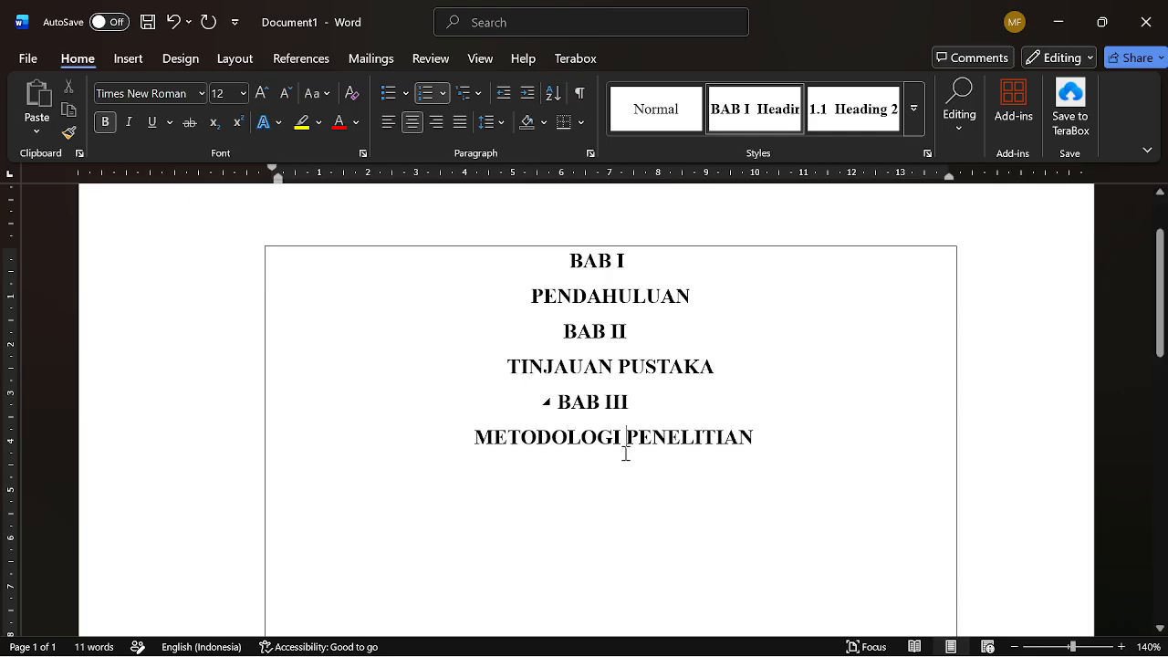
{"action": "left_click", "coordinate": [591, 153]}
{"action": "left_click", "coordinate": [709, 258]}
{"action": "double_click", "coordinate": [709, 259]}
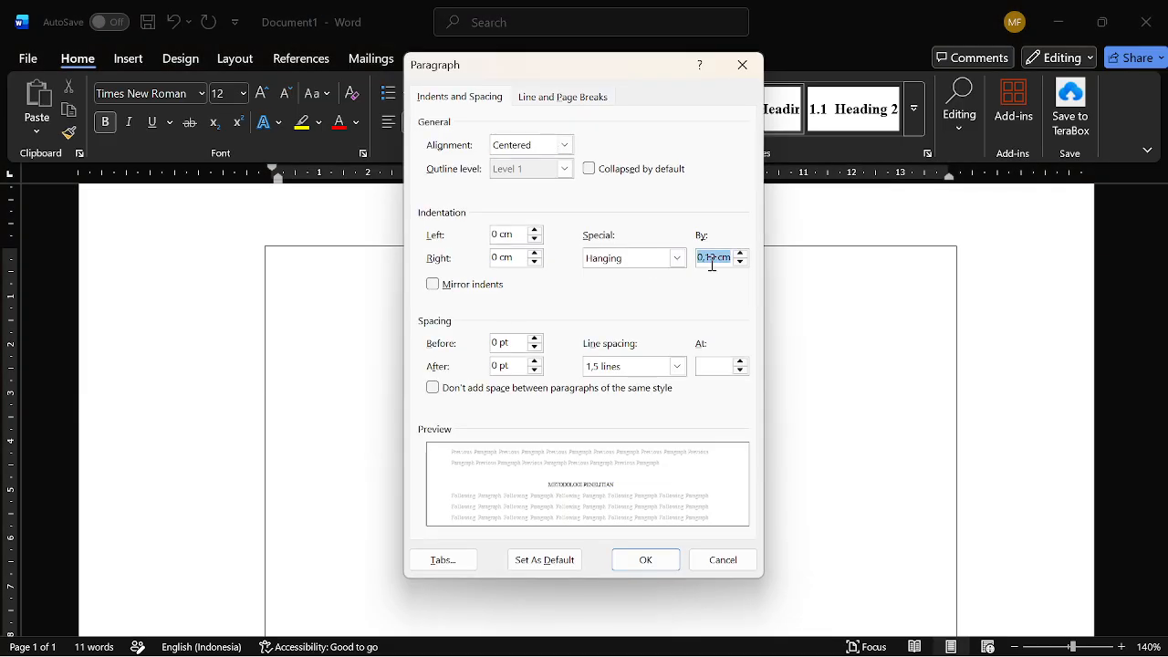
{"action": "type", "text": "0"}
{"action": "key", "text": "Return"}
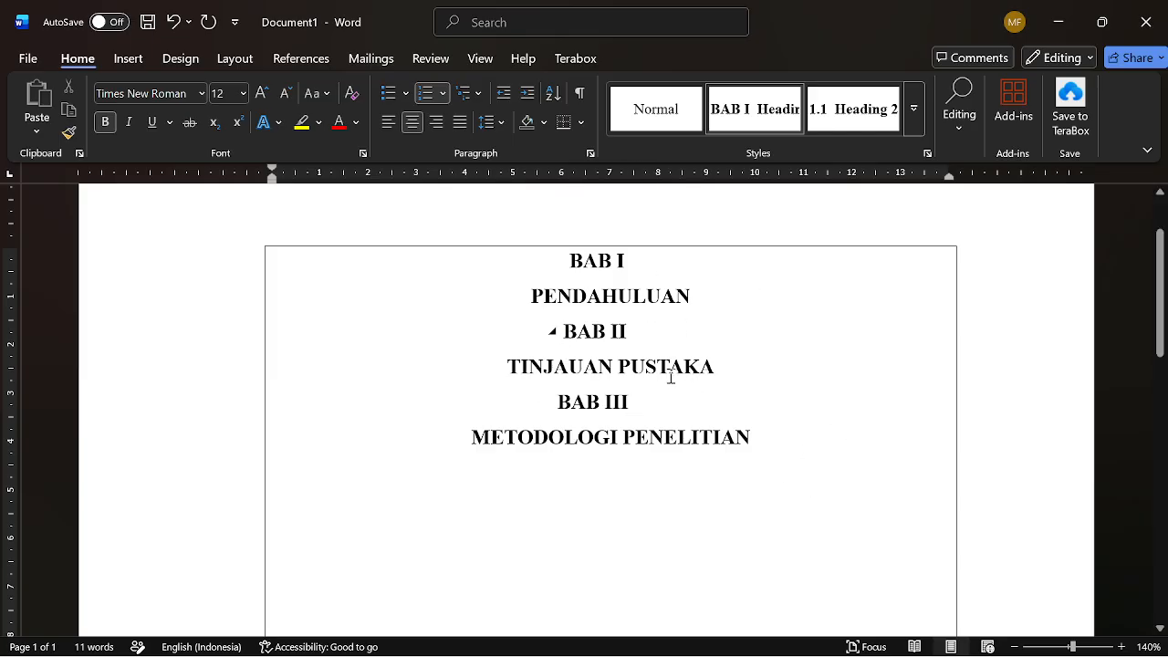
- Open the multilevel list definition and change the level 1 number alignment to Left
{"action": "left_click", "coordinate": [466, 94]}
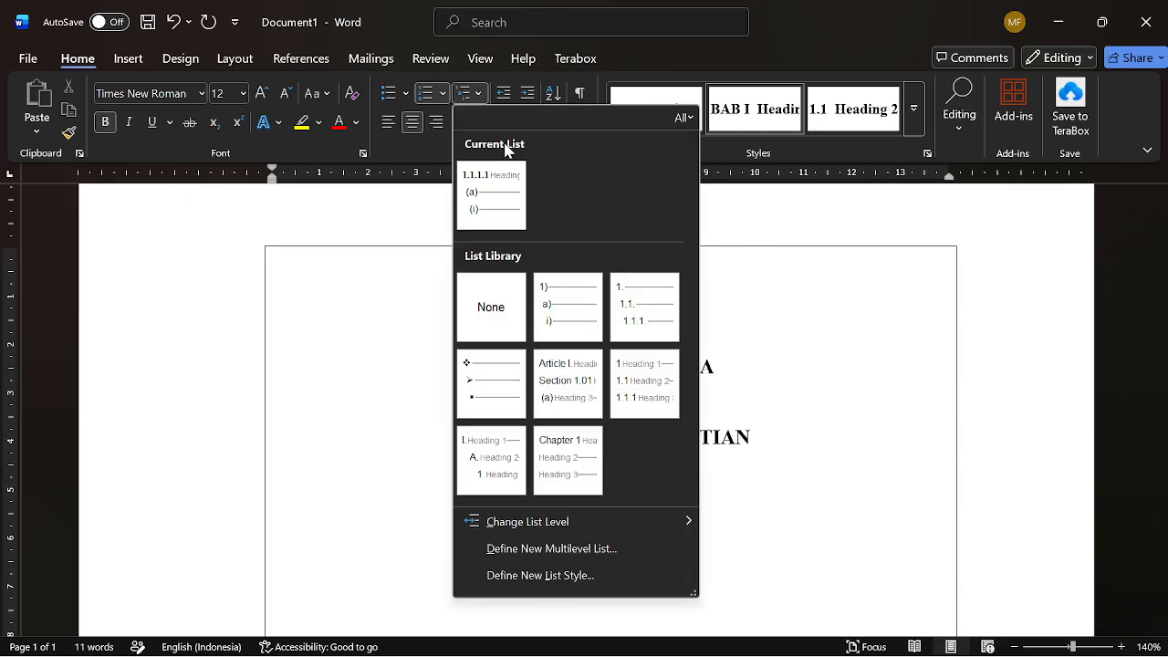
{"action": "left_click", "coordinate": [551, 548]}
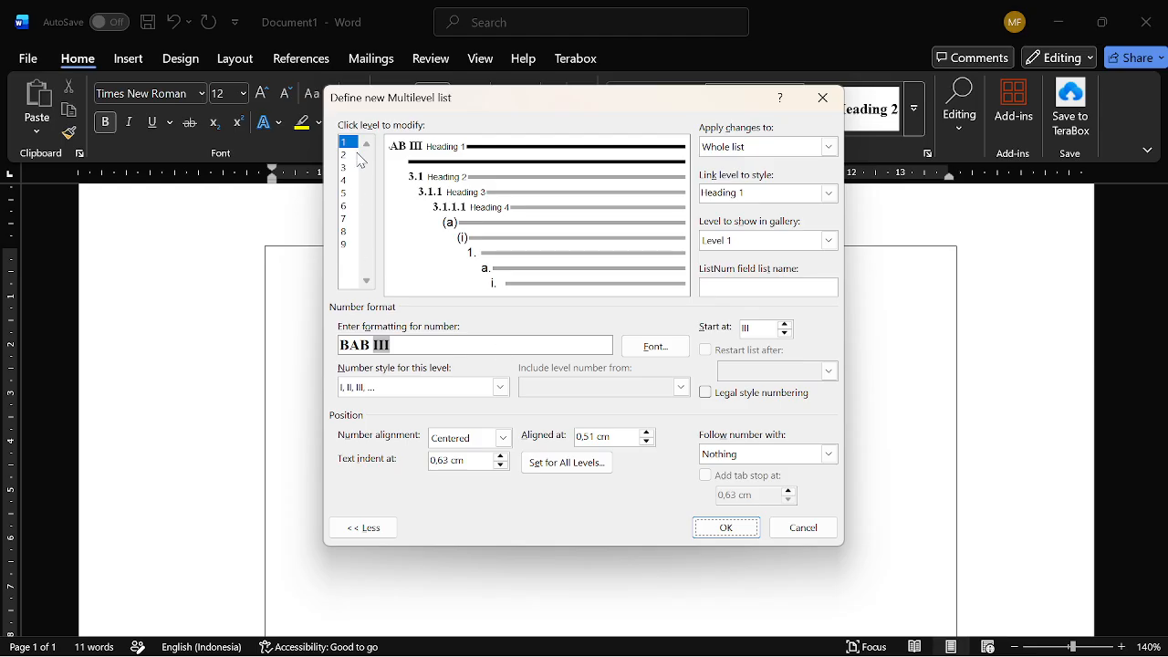
{"action": "left_click", "coordinate": [502, 440]}
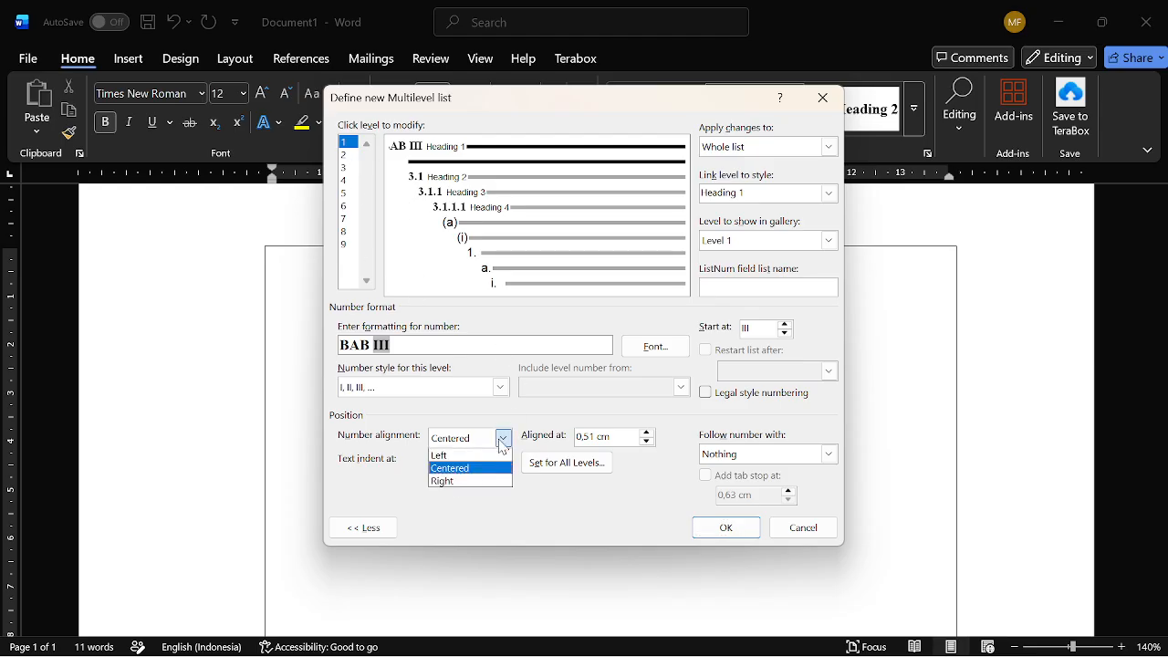
{"action": "left_click", "coordinate": [459, 456]}
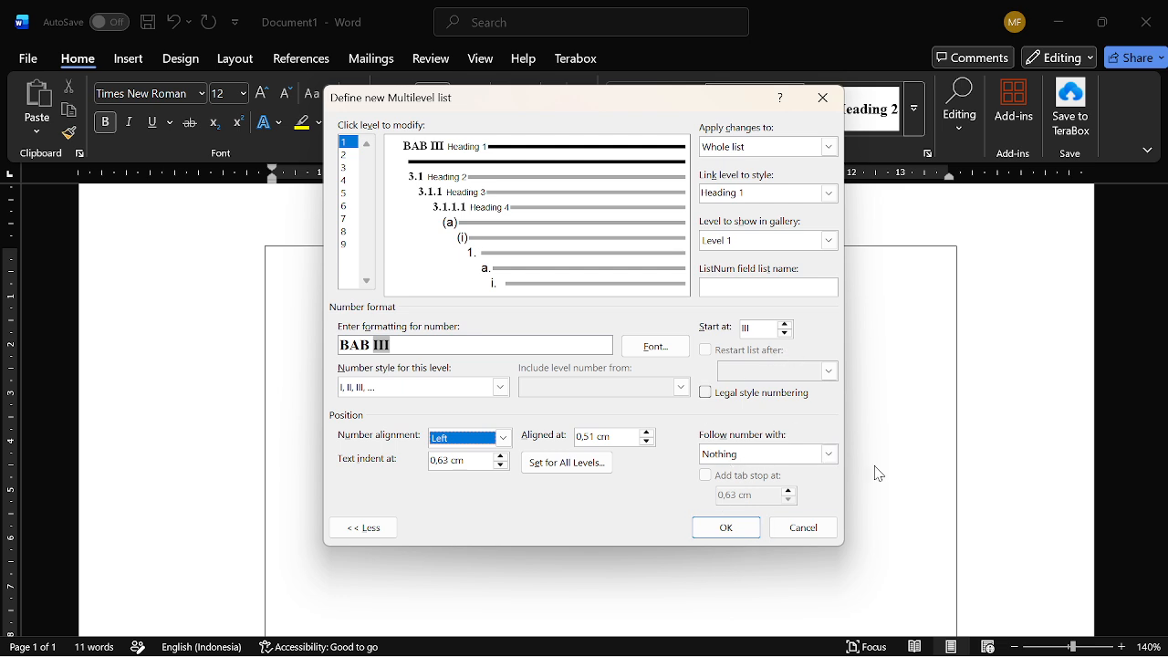
- Set the level shown in the gallery to Level 2, Level 3 and Level 4 for list levels 2 to 4, and apply the definition
{"action": "left_click", "coordinate": [344, 154]}
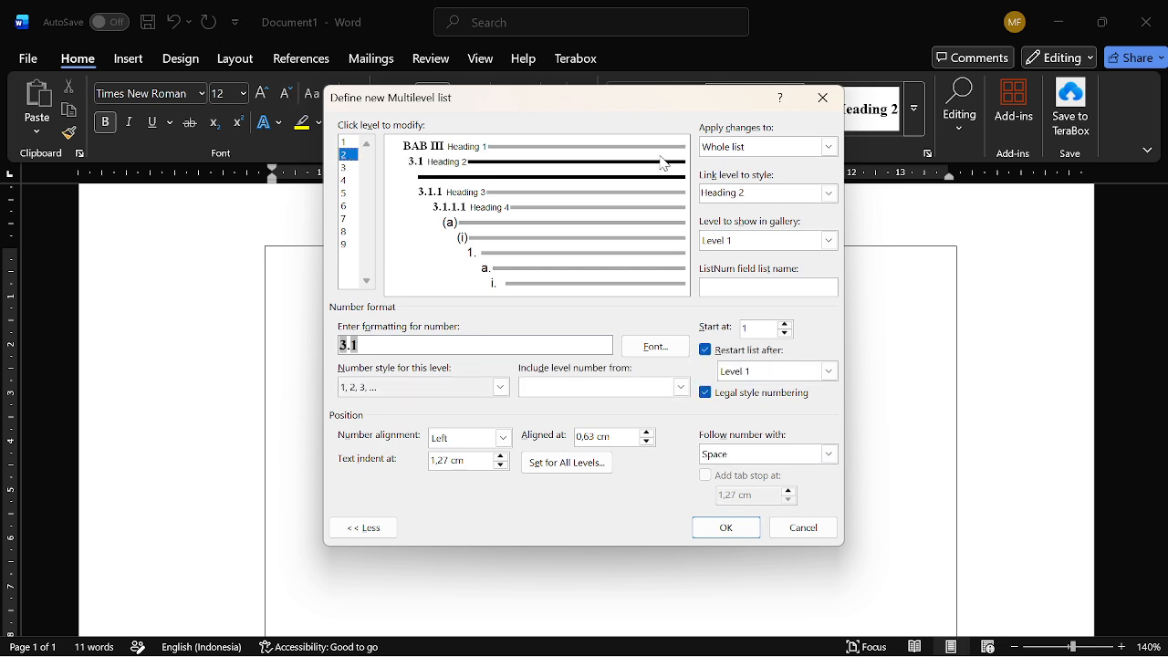
{"action": "left_click", "coordinate": [827, 240]}
{"action": "left_click", "coordinate": [748, 270]}
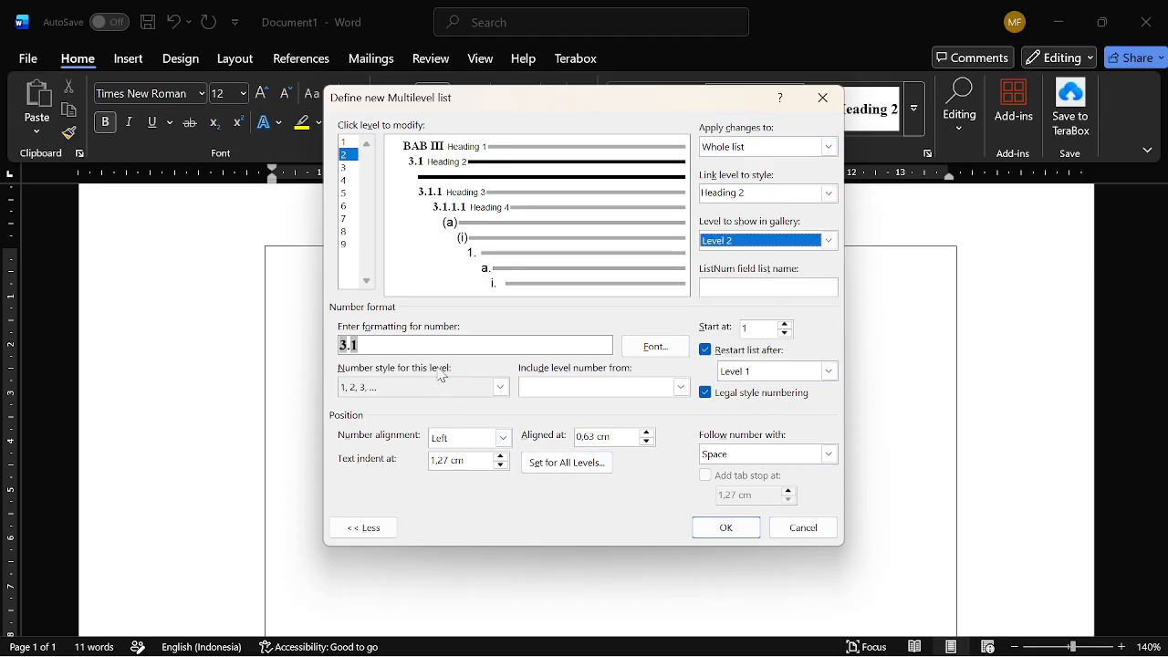
{"action": "left_click", "coordinate": [348, 167]}
{"action": "left_click", "coordinate": [785, 243]}
{"action": "left_click", "coordinate": [738, 278]}
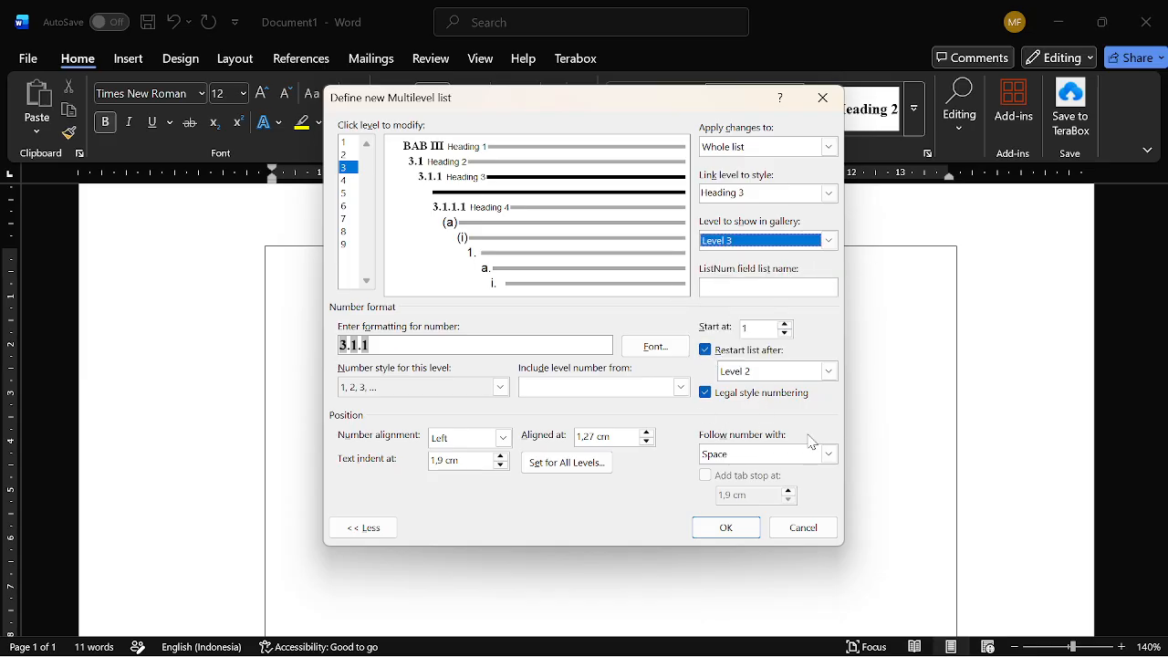
{"action": "left_click", "coordinate": [349, 181]}
{"action": "left_click", "coordinate": [829, 240]}
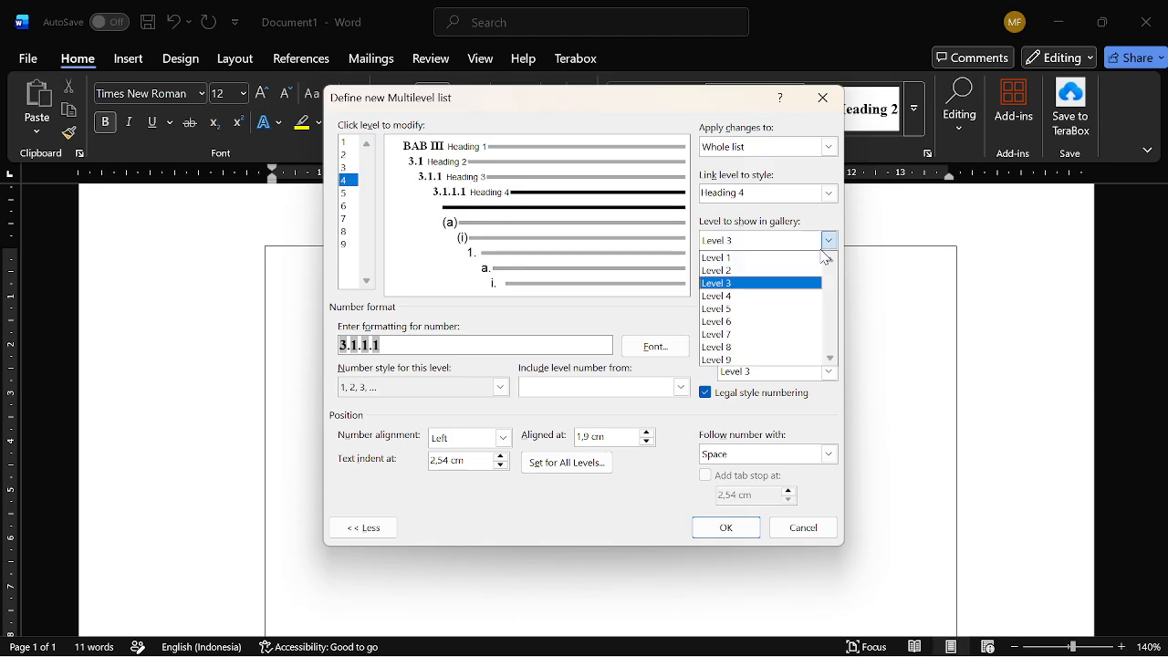
{"action": "left_click", "coordinate": [736, 297]}
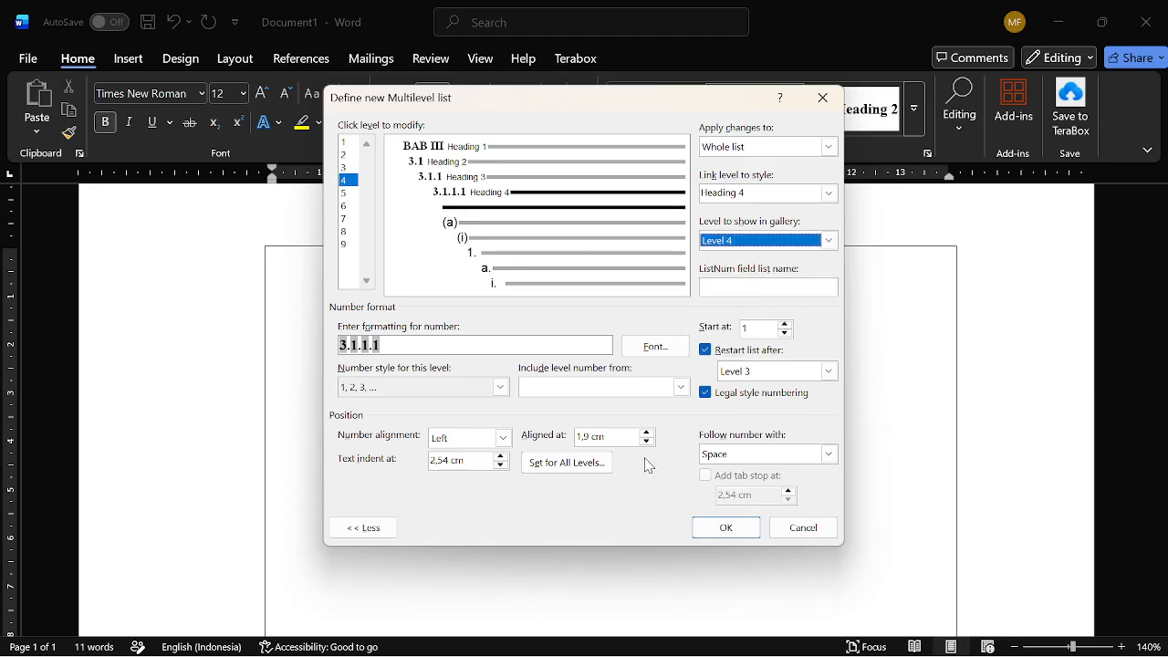
{"action": "left_click", "coordinate": [725, 530]}
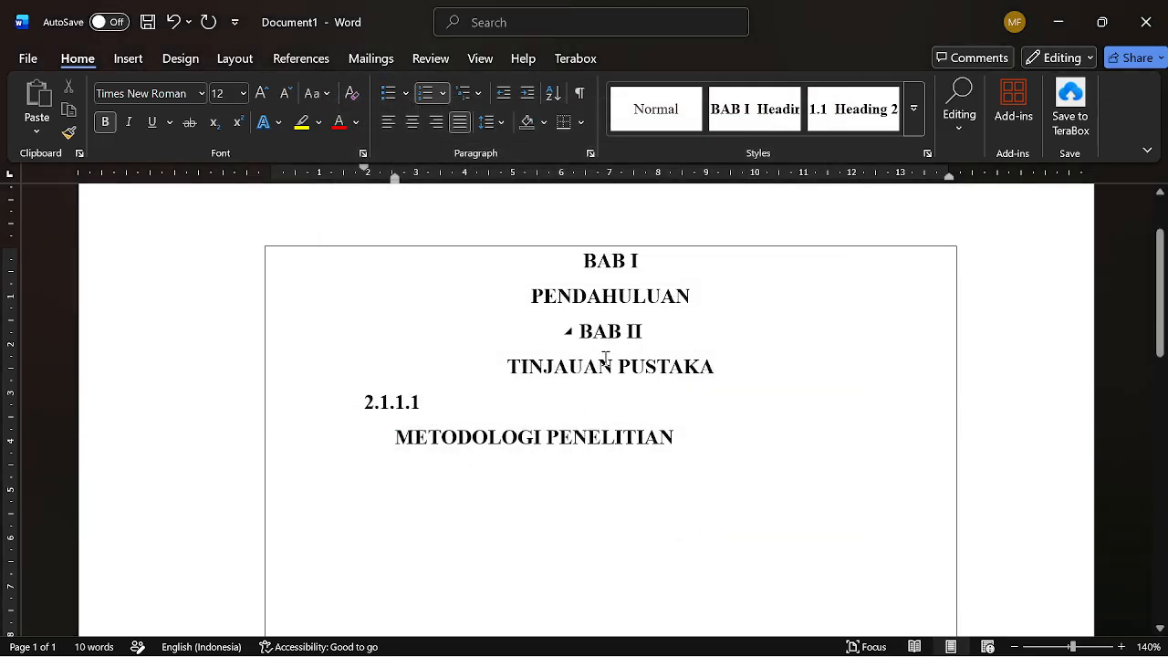
- Reapply the Heading 1 style to the METODOLOGI PENELITIAN paragraph
{"action": "left_click", "coordinate": [760, 123]}
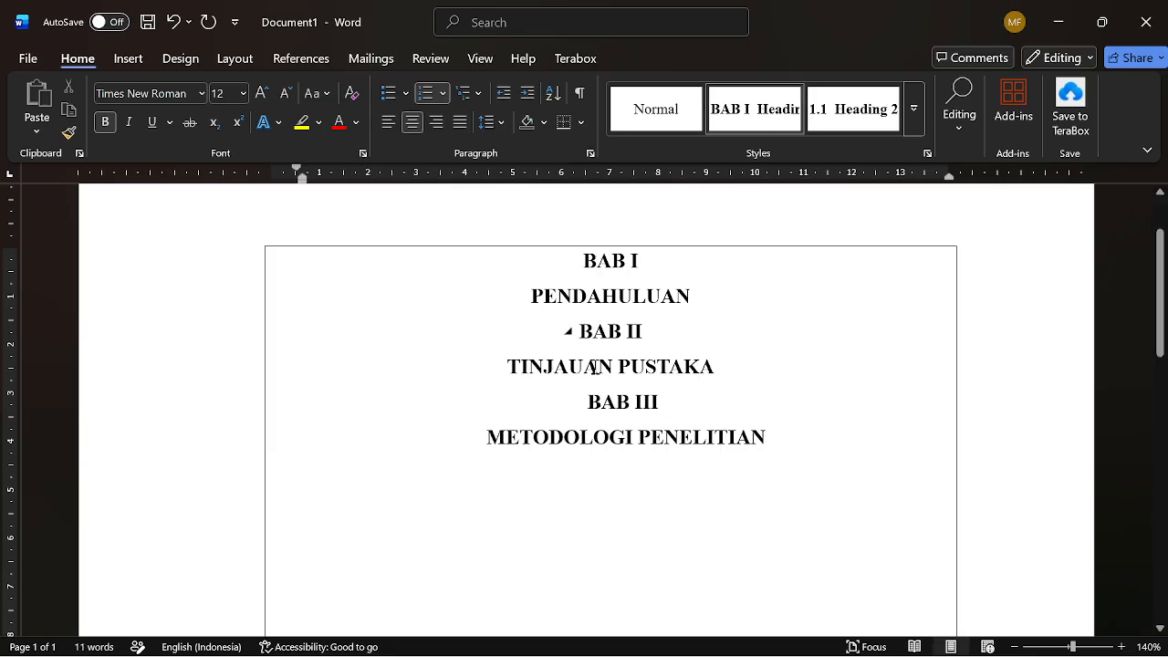
- Inspect the indentation settings of the PENDAHULUAN heading paragraph, including its special indent options
{"action": "left_click", "coordinate": [602, 297]}
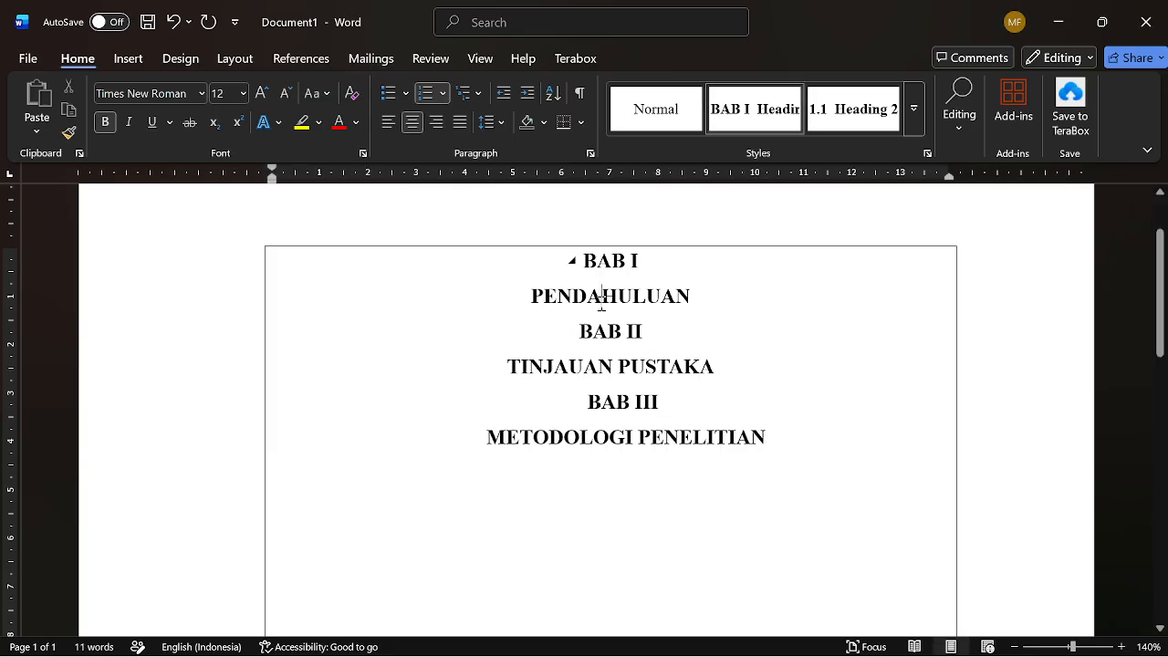
{"action": "left_click", "coordinate": [590, 153]}
{"action": "left_click", "coordinate": [651, 265]}
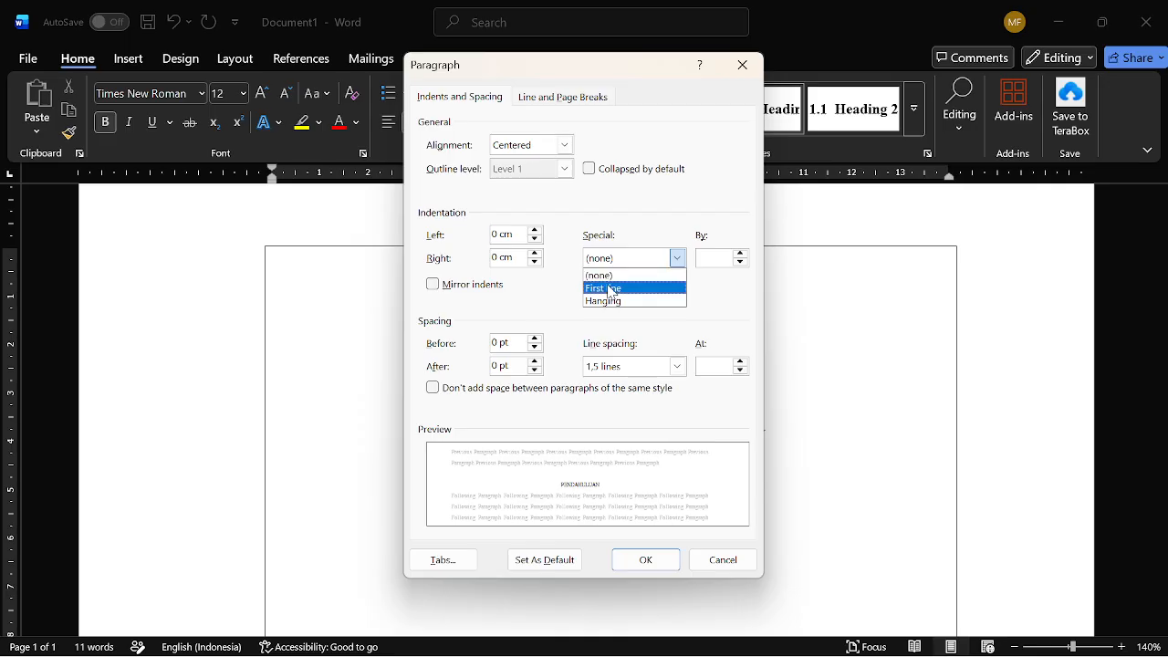
{"action": "left_click", "coordinate": [712, 558]}
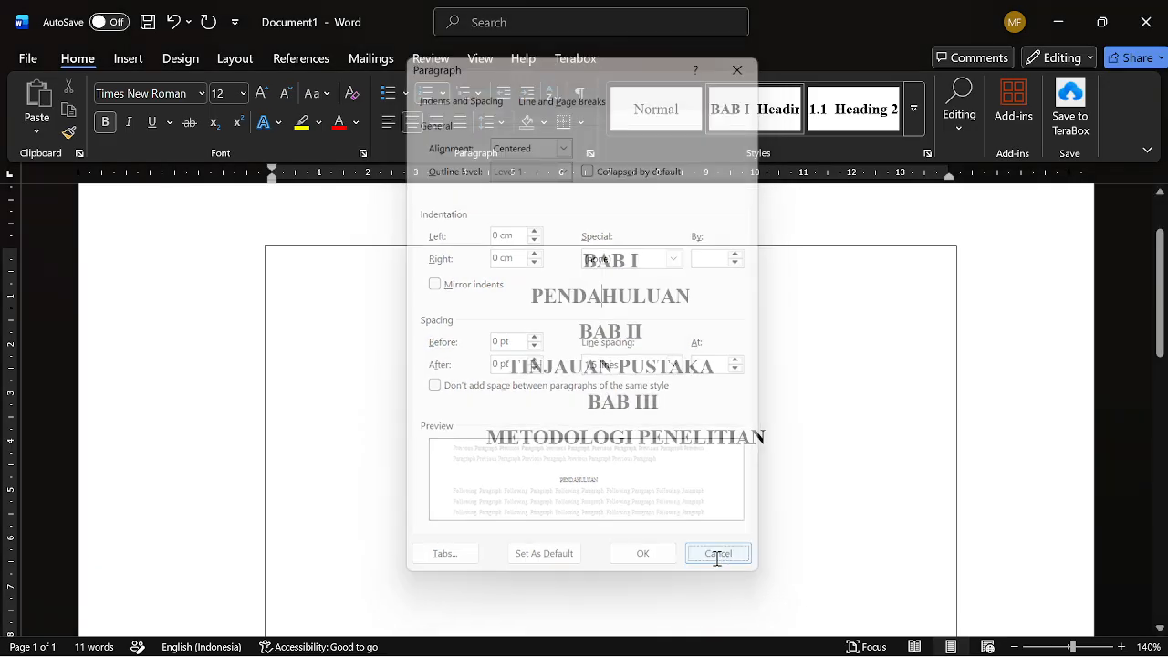
- Set the left indent of the METODOLOGI PENELITIAN heading to 0 cm
{"action": "left_click", "coordinate": [655, 375]}
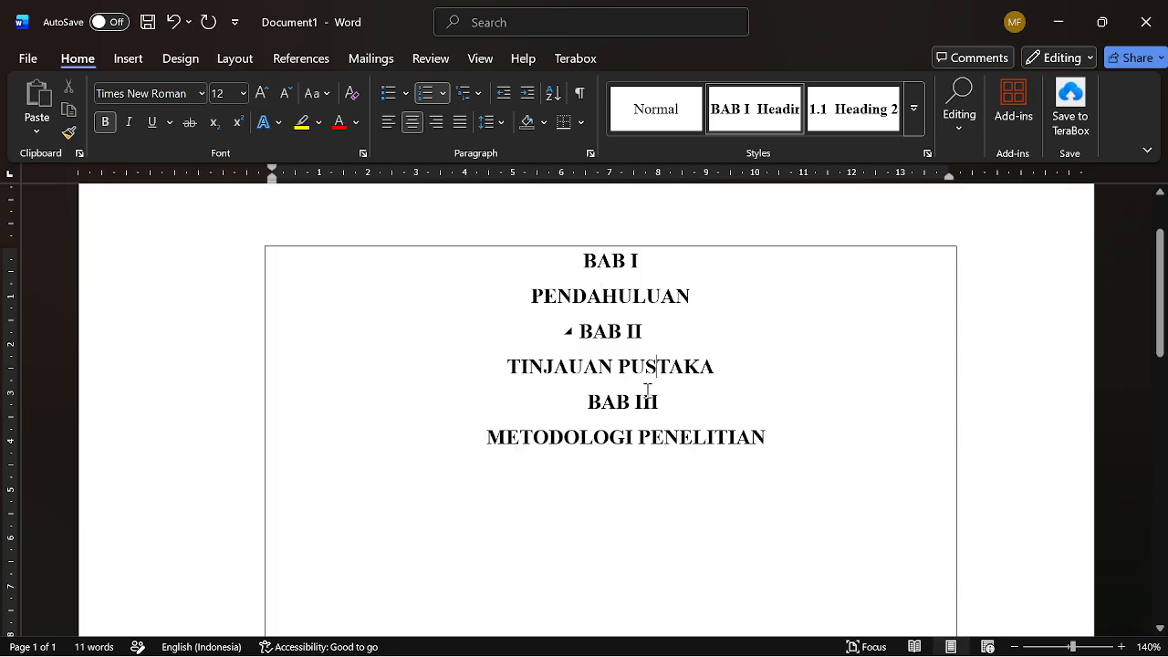
{"action": "left_click", "coordinate": [617, 410]}
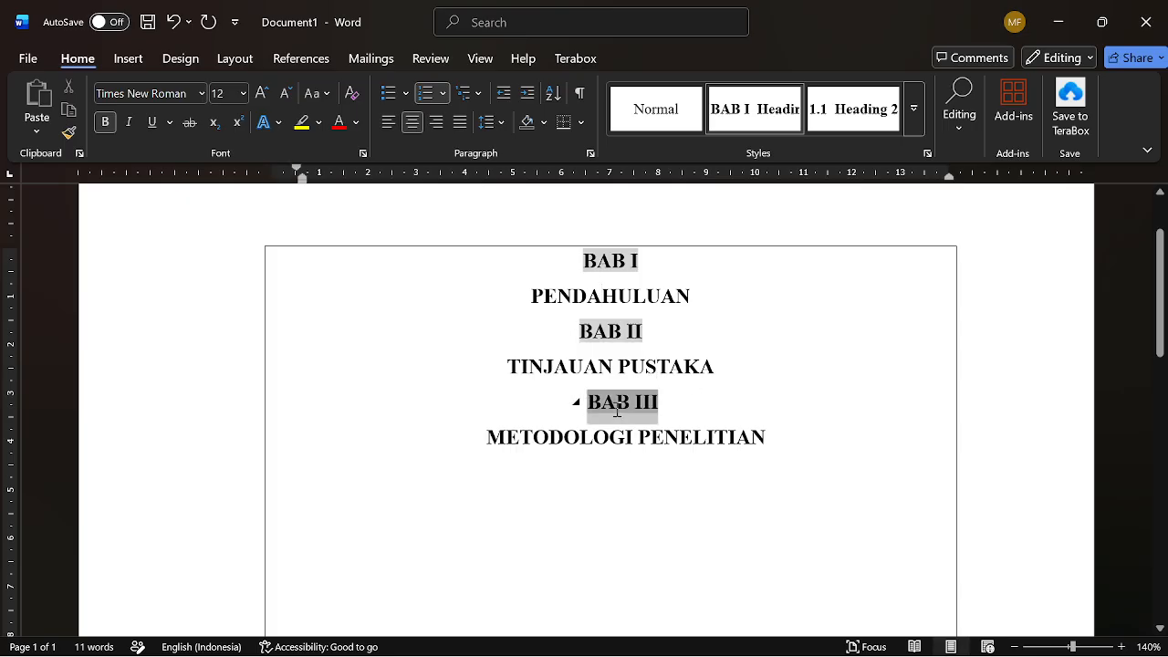
{"action": "left_click", "coordinate": [743, 426]}
{"action": "key", "text": "alt"}
{"action": "type", "text": "pil0"}
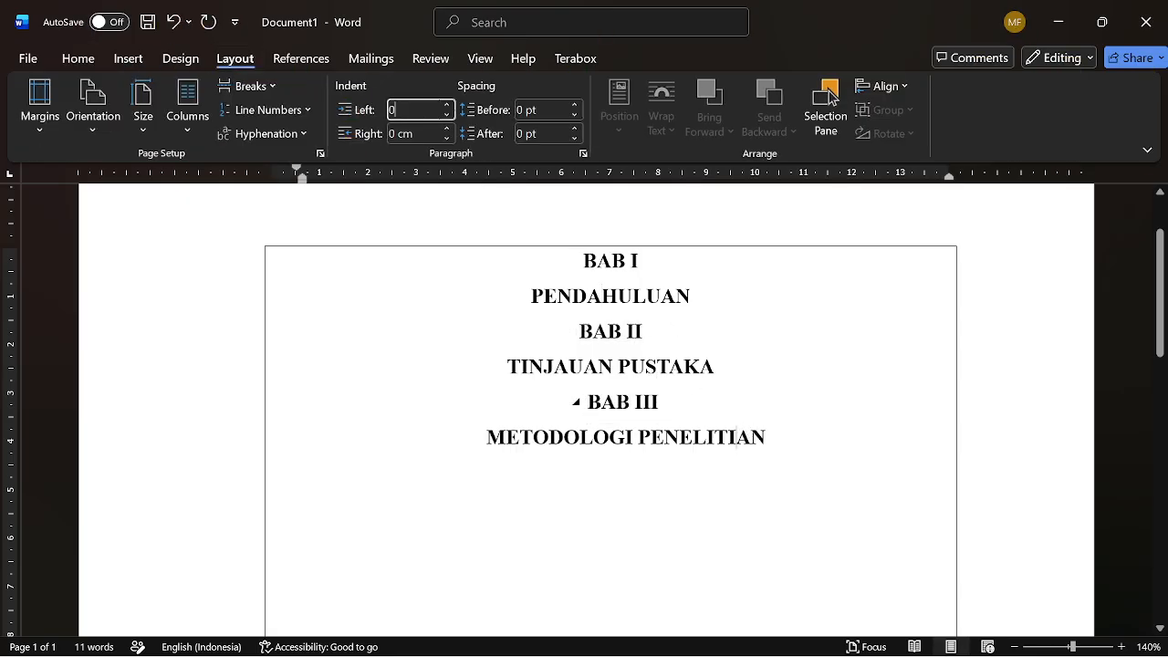
{"action": "key", "text": "Return"}
{"action": "left_click", "coordinate": [748, 390]}
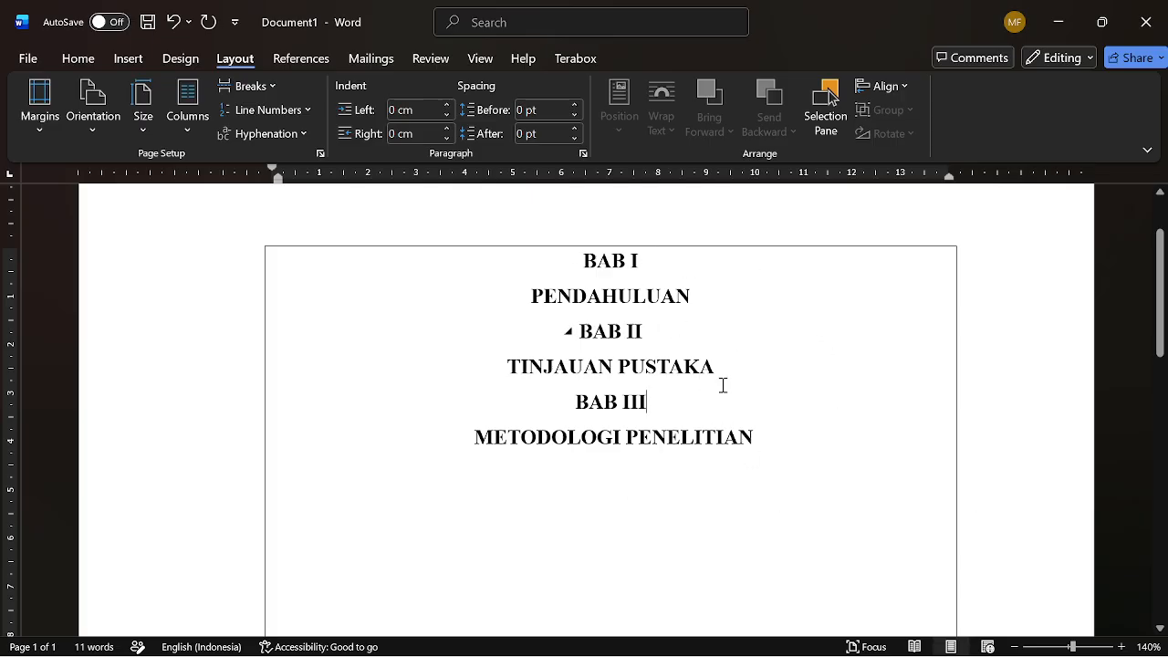
- Add a line reading Latar Belakang directly below the PENDAHULUAN heading
{"action": "left_click", "coordinate": [738, 311]}
{"action": "key", "text": "Return"}
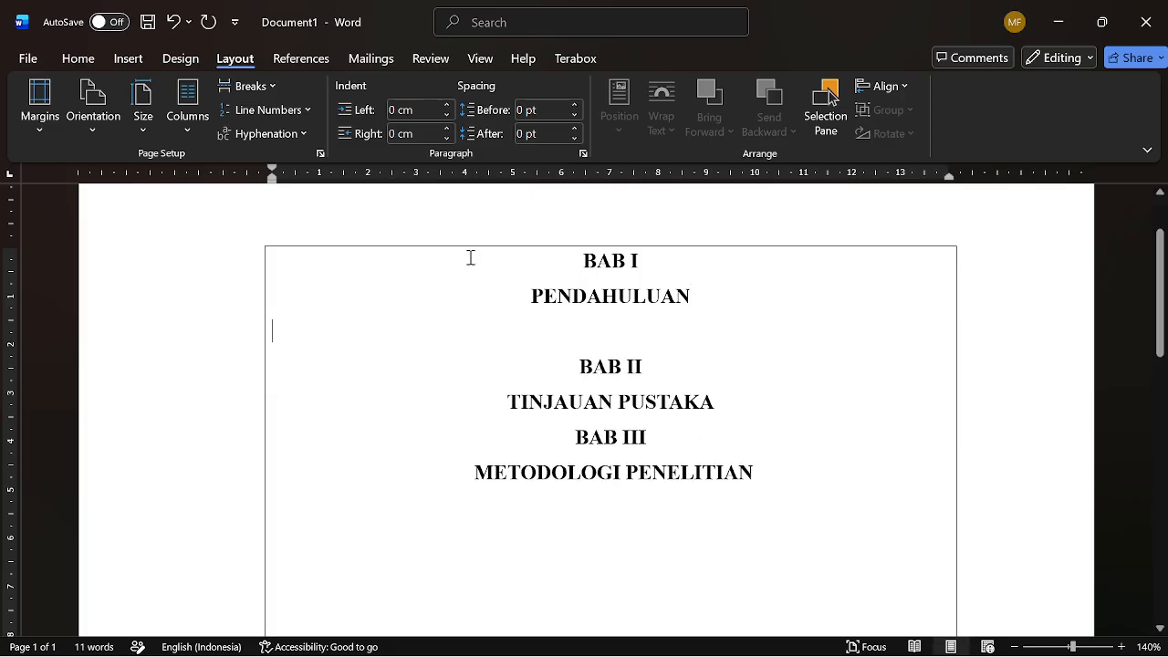
{"action": "type", "text": "Latar b"}
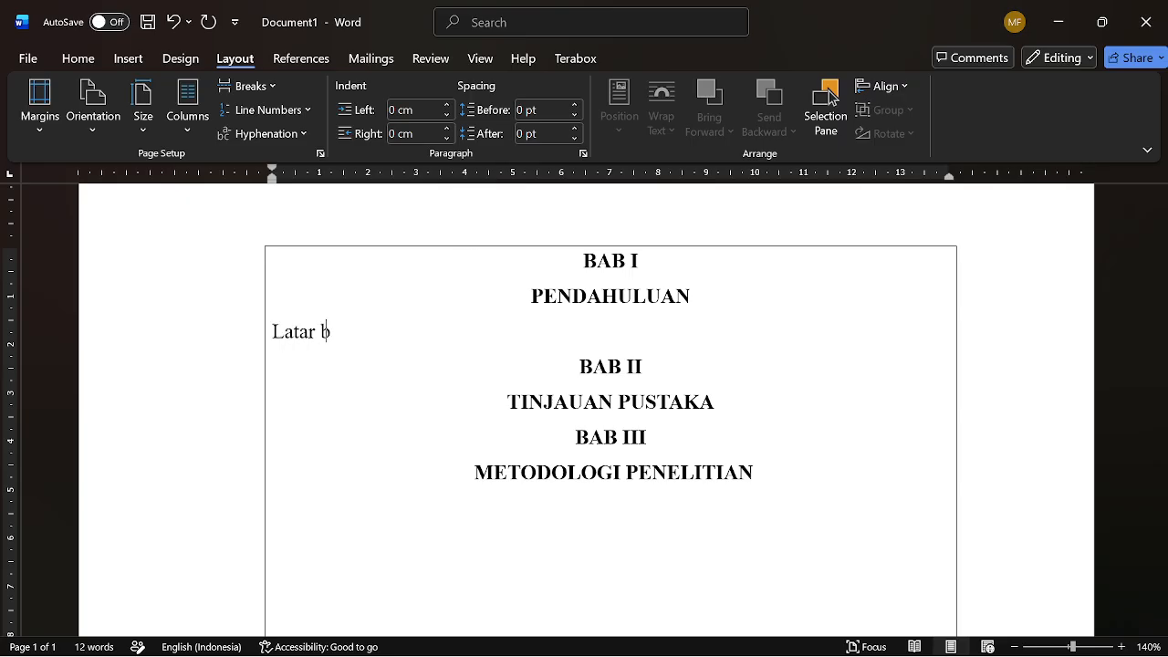
{"action": "type", "text": "el"}
{"action": "key", "text": "BackSpace"}
{"action": "key", "text": "BackSpace"}
{"action": "key", "text": "BackSpace"}
{"action": "type", "text": "Belakang"}
{"action": "key", "text": "Return"}
- Enter Rumusan Masalah on the line below Latar Belakang and start a new line
{"action": "type", "text": "Rum"}
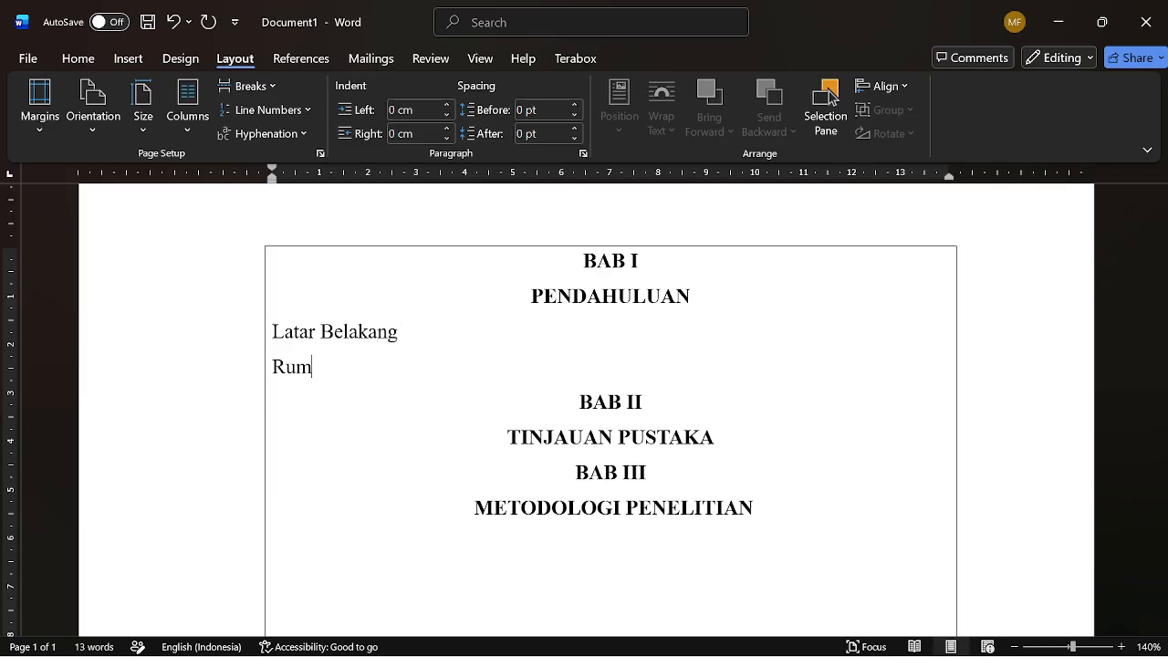
{"action": "type", "text": "usan mas"}
{"action": "key", "text": "BackSpace"}
{"action": "type", "text": "Masalah"}
{"action": "key", "text": "Return"}
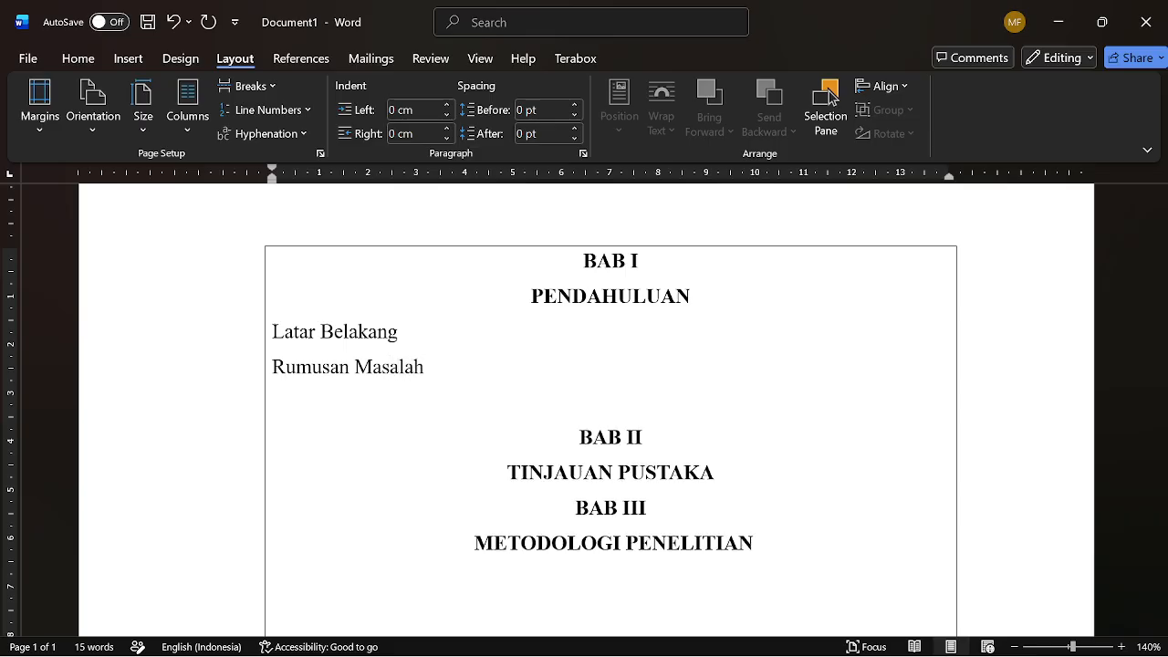
- Enter Tujuan penelitian and Manfaat penelitian as two separate lines below Rumusan Masalah
{"action": "type", "text": "tujuan pene"}
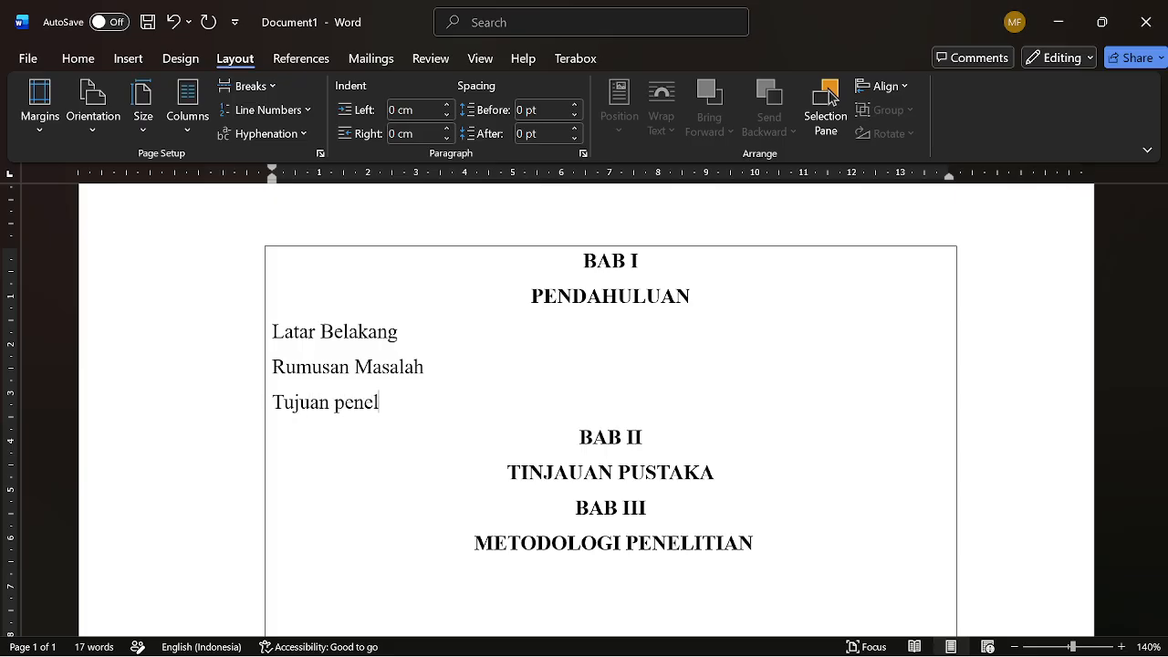
{"action": "type", "text": "litian"}
{"action": "key", "text": "Return"}
{"action": "type", "text": "manfaat"}
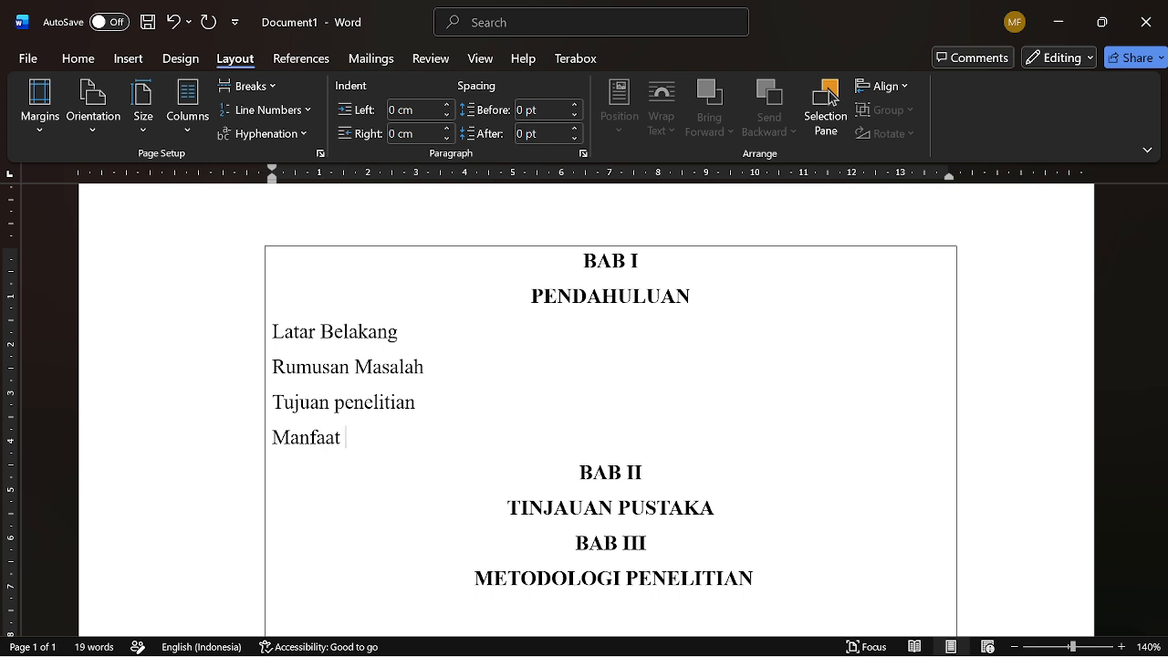
{"action": "type", "text": "penelitian"}
{"action": "key", "text": "Return"}
- Enter Keaslian penelitian as the last subheading line above BAB II
{"action": "type", "text": "ke"}
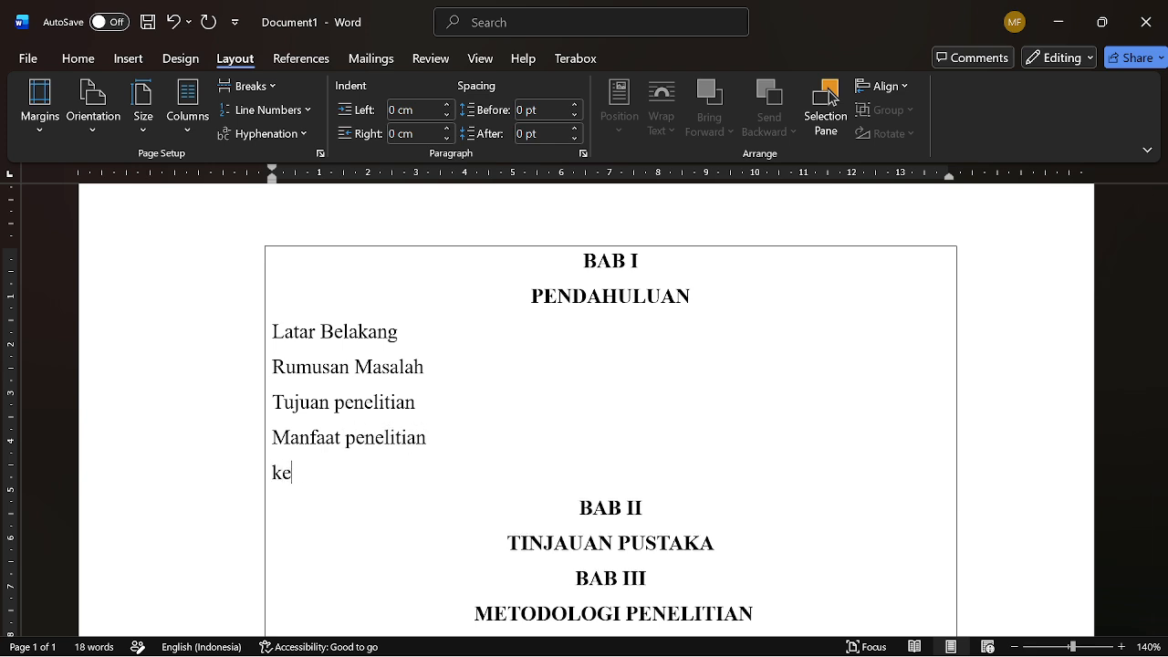
{"action": "type", "text": "aslian peneliit"}
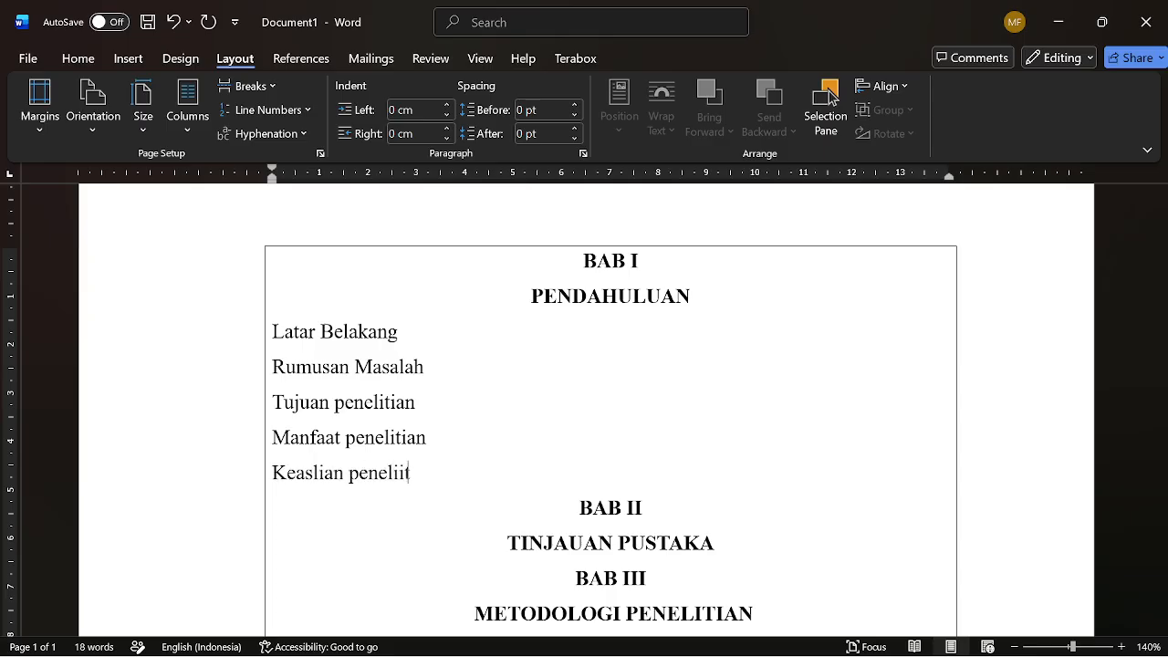
{"action": "type", "text": "ian"}
{"action": "key", "text": "BackSpace"}
{"action": "key", "text": "BackSpace"}
{"action": "key", "text": "BackSpace"}
{"action": "key", "text": "BackSpace"}
{"action": "key", "text": "BackSpace"}
{"action": "type", "text": "tian"}
- Capitalize each word in the Tujuan, Manfaat and Keaslian penelitian lines
{"action": "key", "text": "shift+Home"}
{"action": "key", "text": "shift+Up"}
{"action": "key", "text": "shift+Up"}
{"action": "key", "text": "alt+h"}
{"action": "key", "text": "7"}
{"action": "key", "text": "c"}
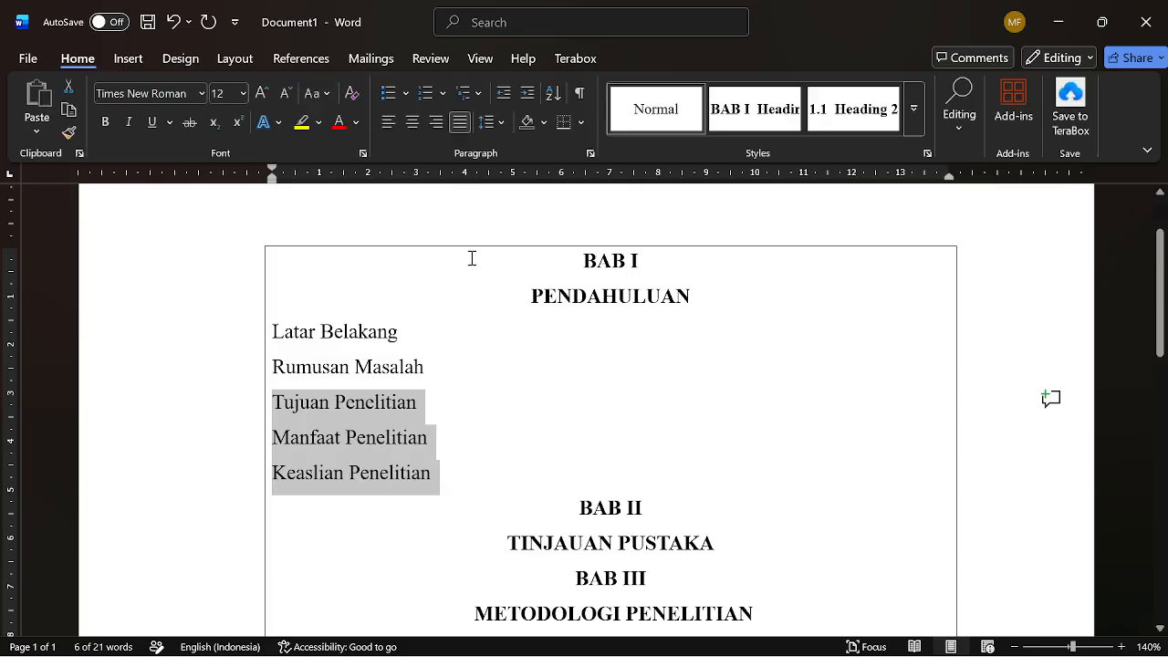
- Apply the Heading 2 style to the five lines from Latar Belakang to Keaslian Penelitian
{"action": "key", "text": "Up"}
{"action": "key", "text": "Up"}
{"action": "key", "text": "Up"}
{"action": "key", "text": "Down"}
{"action": "key", "text": "End"}
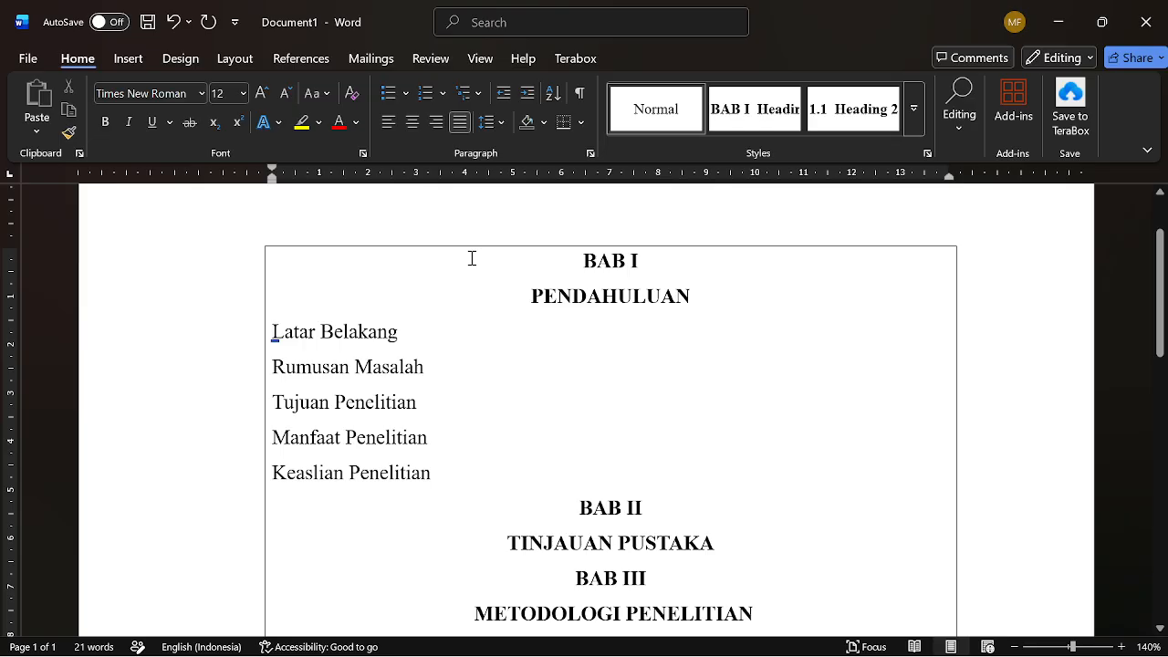
{"action": "key", "text": "shift+Down"}
{"action": "key", "text": "shift+Down"}
{"action": "key", "text": "shift+Down"}
{"action": "key", "text": "shift+Down"}
{"action": "key", "text": "shift+Down"}
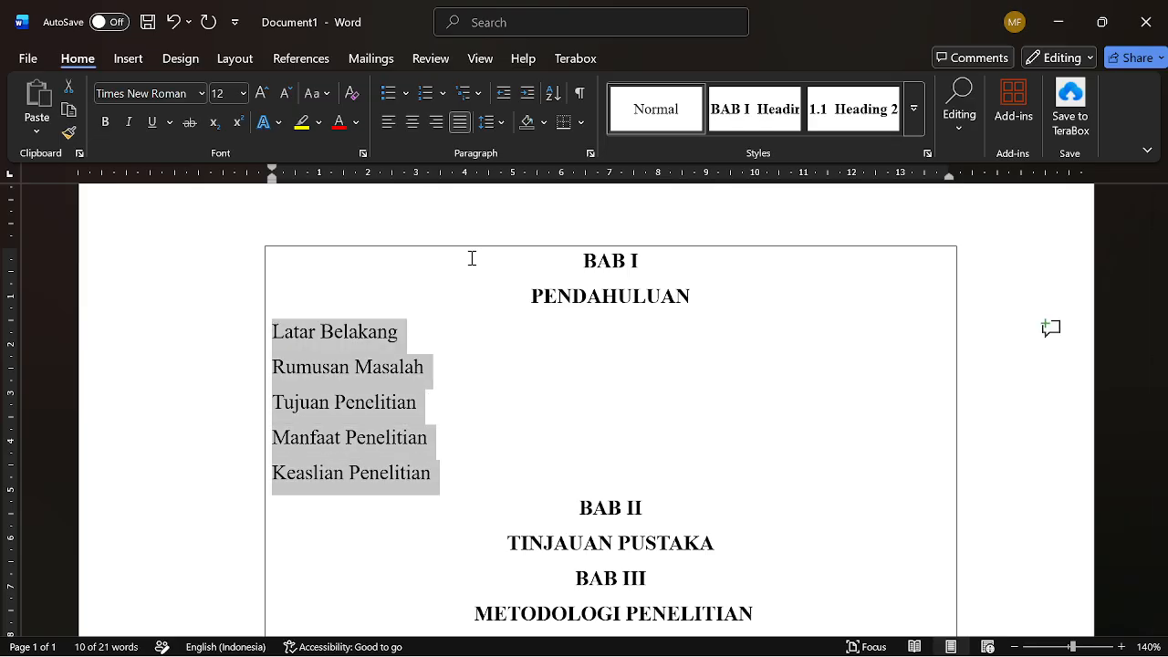
{"action": "left_click", "coordinate": [867, 110]}
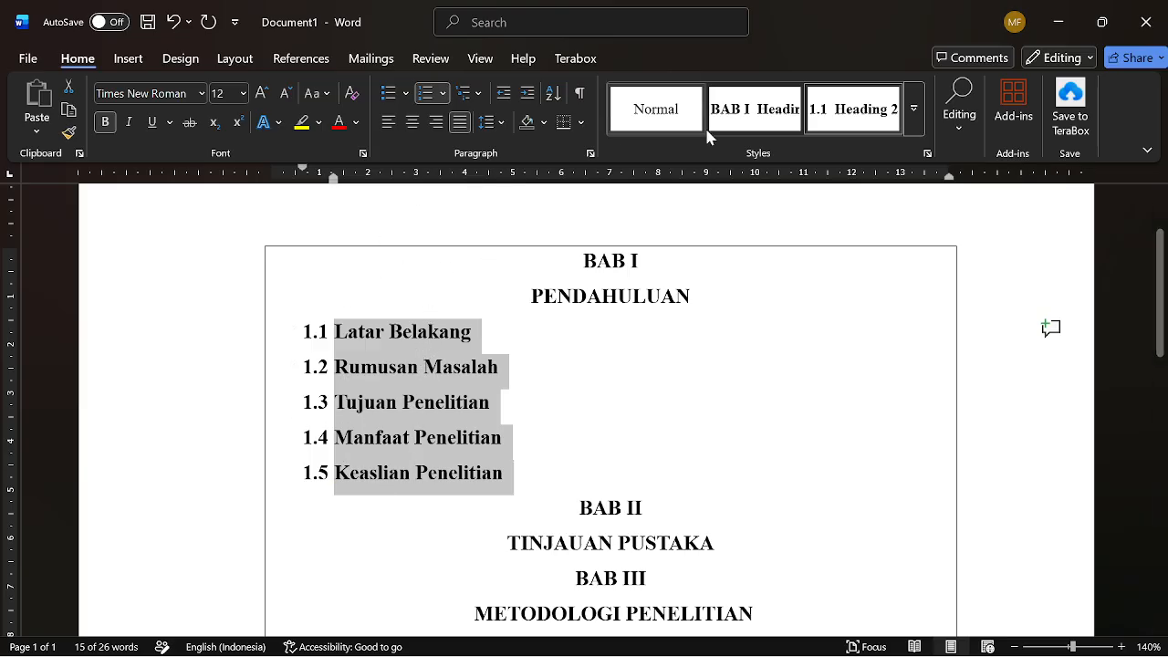
- Modify the Heading 2 style's paragraph format so that its left indent is 0 cm
{"action": "right_click", "coordinate": [862, 105]}
{"action": "left_click", "coordinate": [894, 138]}
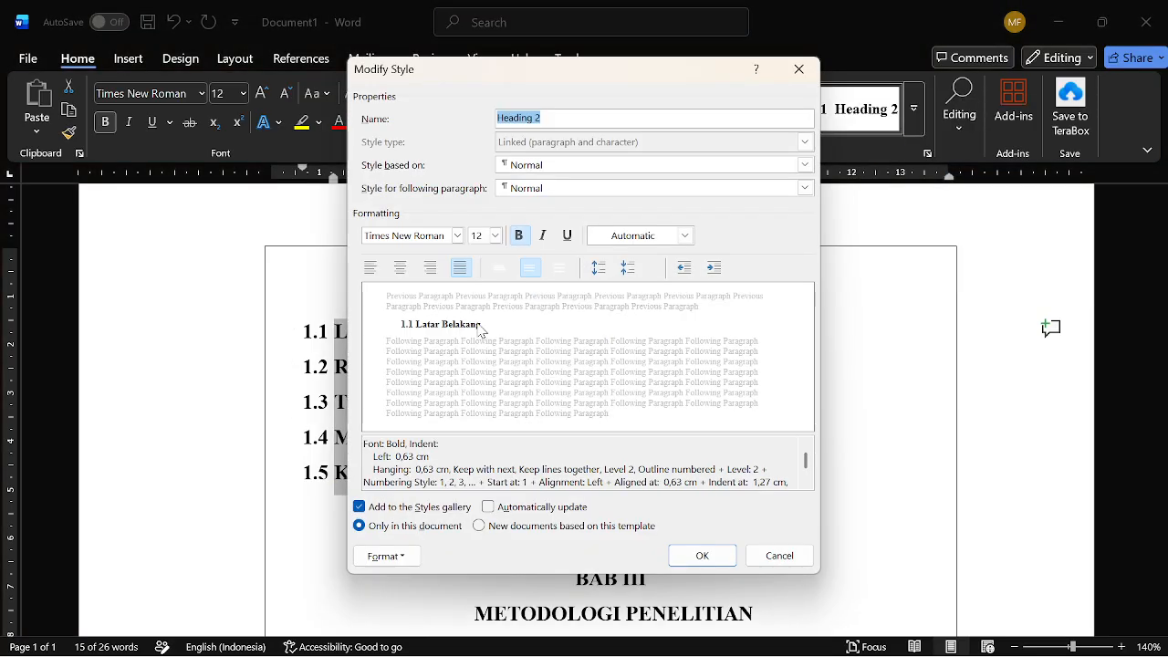
{"action": "left_click", "coordinate": [386, 556]}
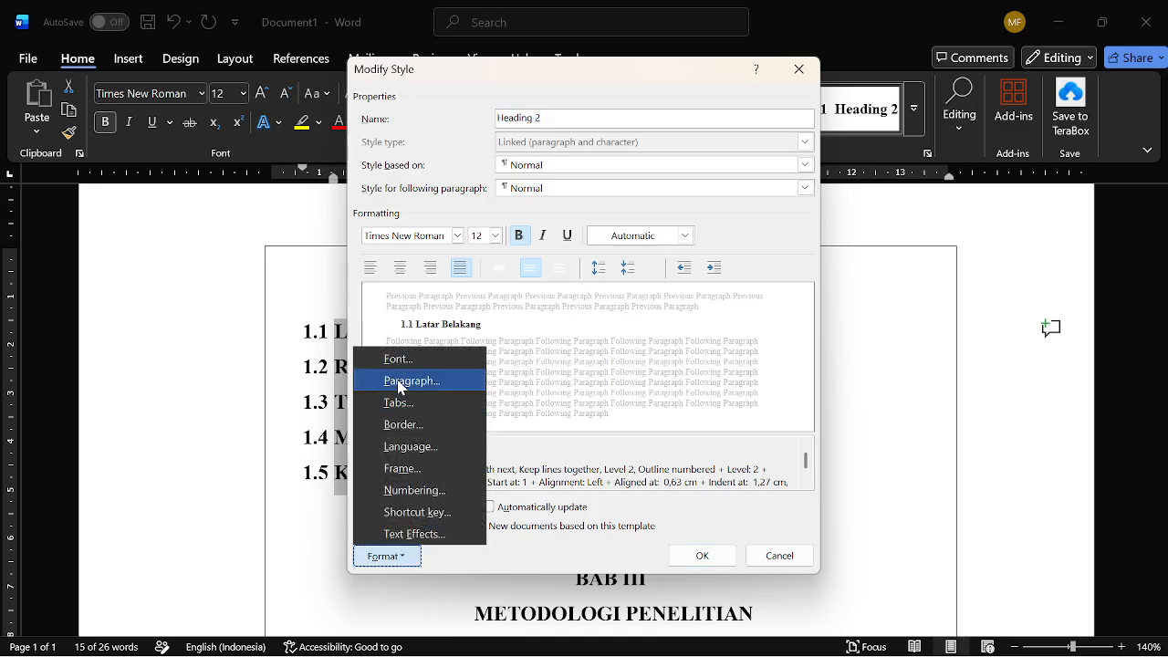
{"action": "left_click", "coordinate": [399, 382]}
{"action": "left_click", "coordinate": [507, 230]}
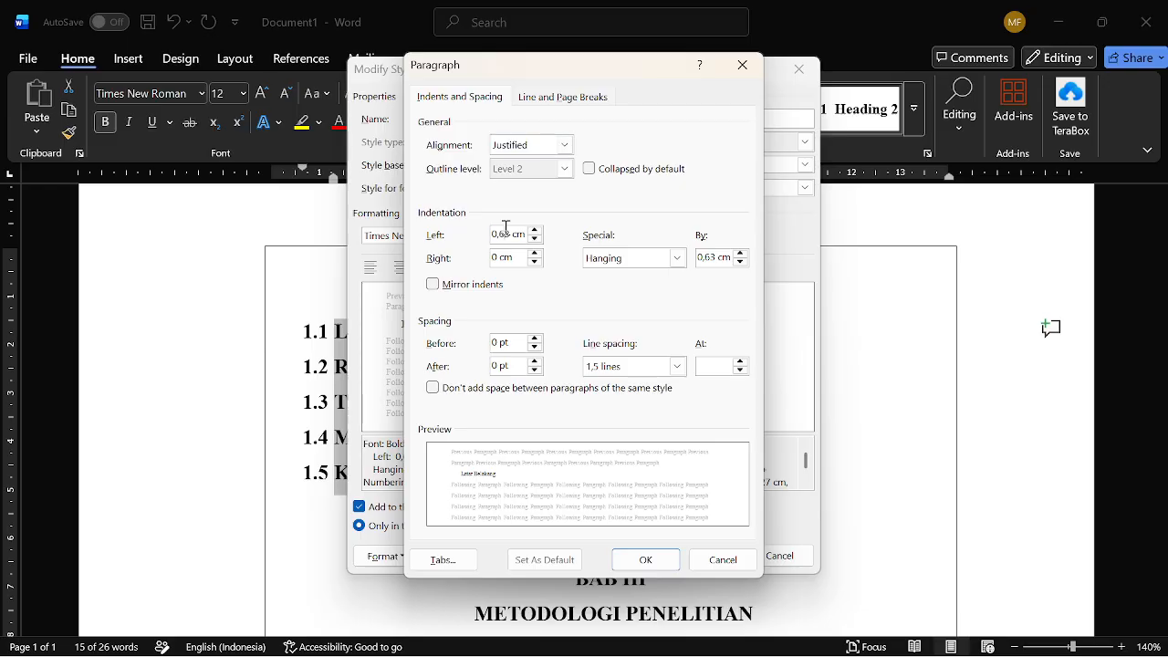
{"action": "key", "text": "ctrl+a"}
{"action": "type", "text": "0"}
{"action": "key", "text": "Return"}
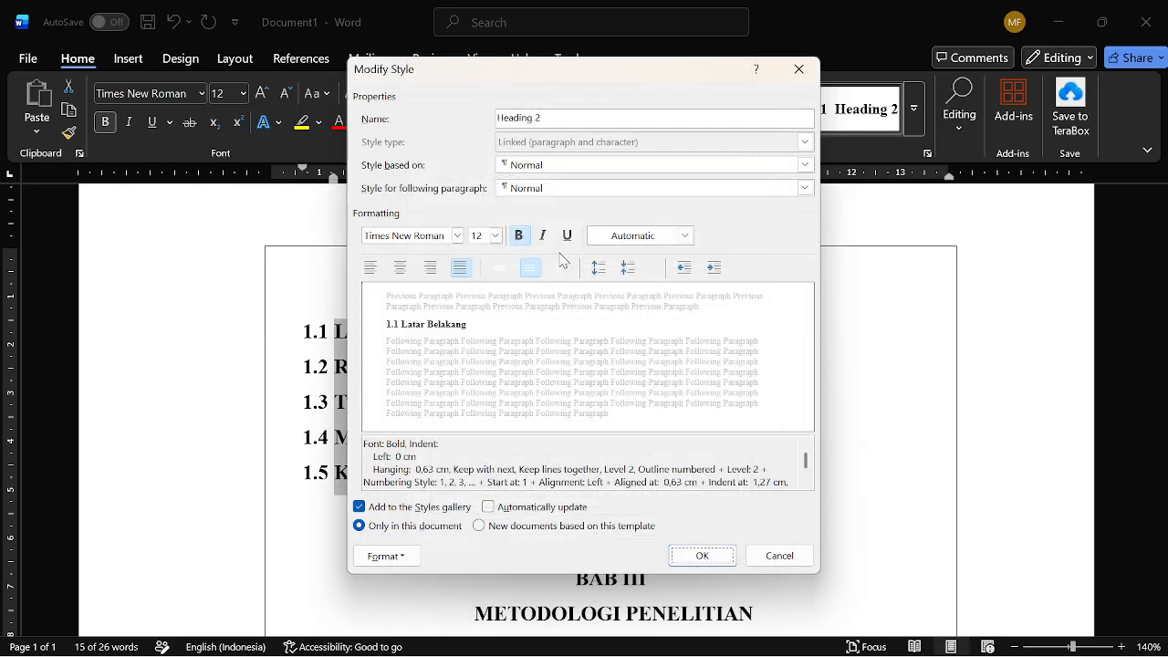
{"action": "left_click", "coordinate": [702, 556]}
{"action": "left_click", "coordinate": [482, 381]}
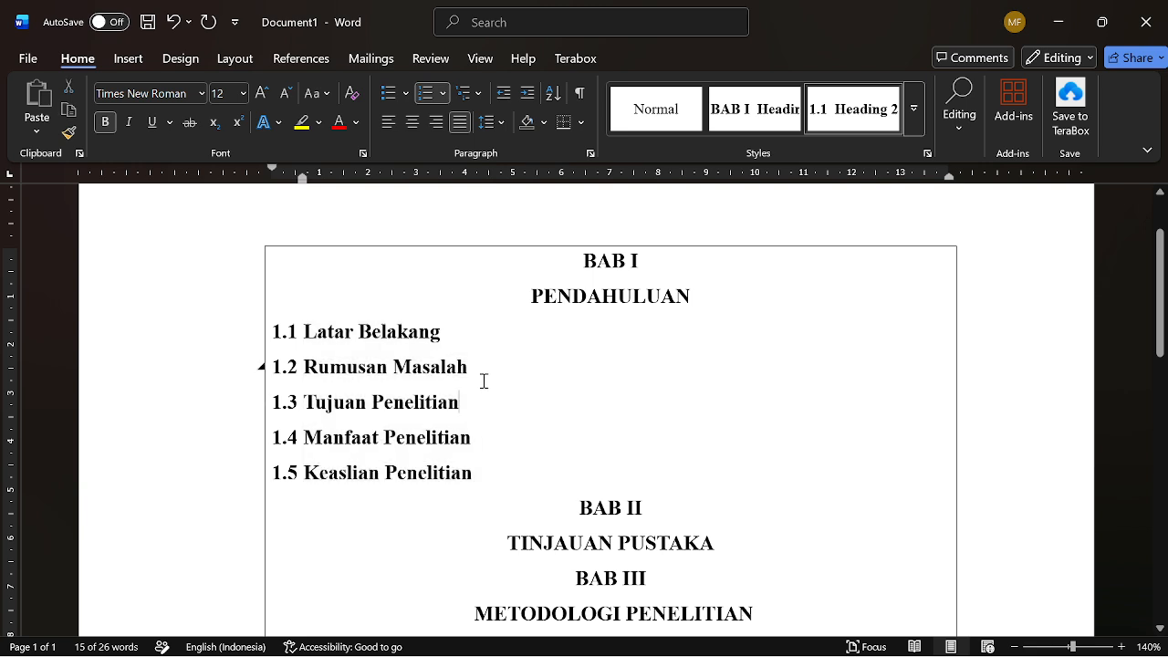
- Insert an empty line below Latar Belakang and add the lines Tujuan Umum and Tujuan Khusus below Tujuan Penelitian
{"action": "left_click", "coordinate": [503, 332]}
{"action": "key", "text": "Return"}
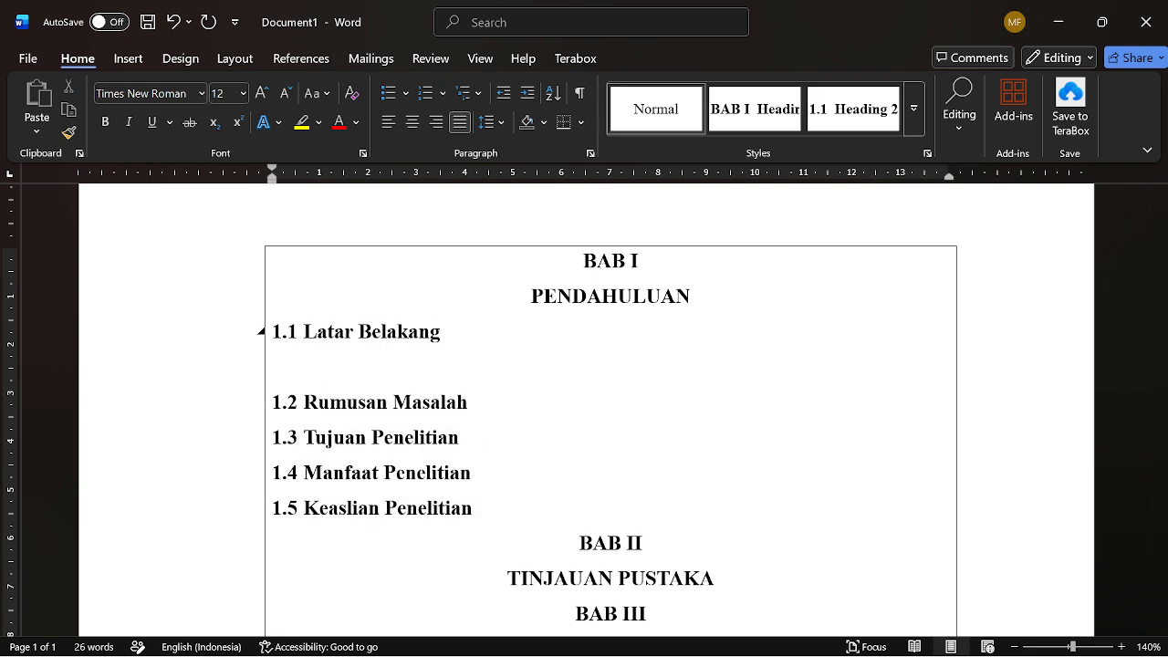
{"action": "left_click", "coordinate": [487, 448]}
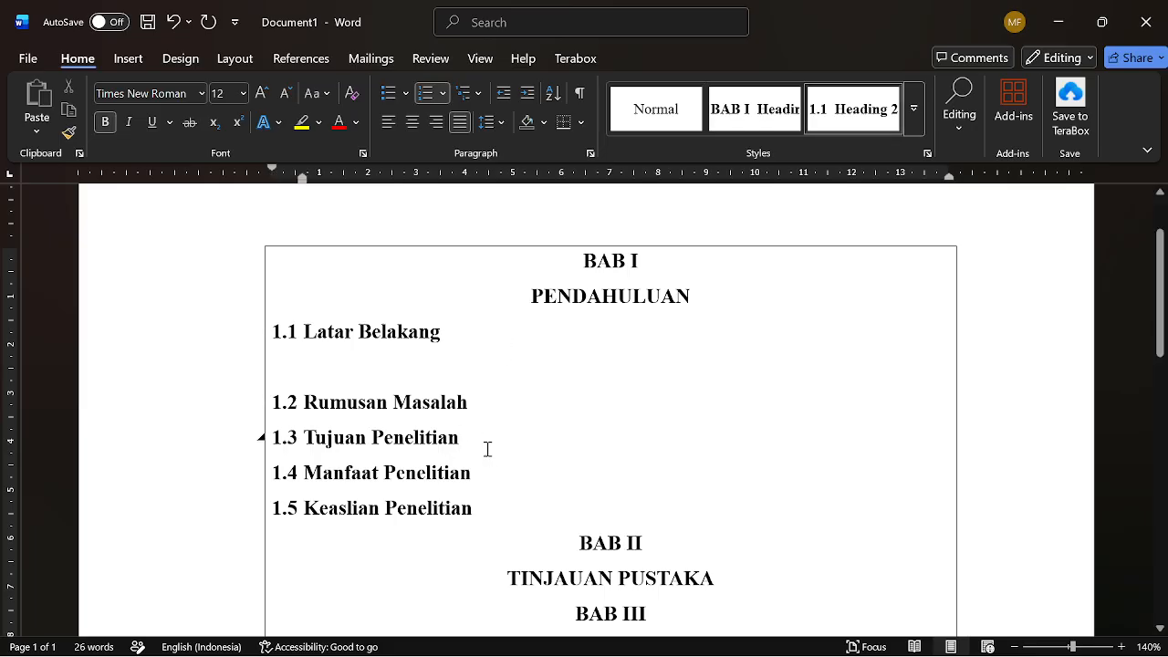
{"action": "key", "text": "Return"}
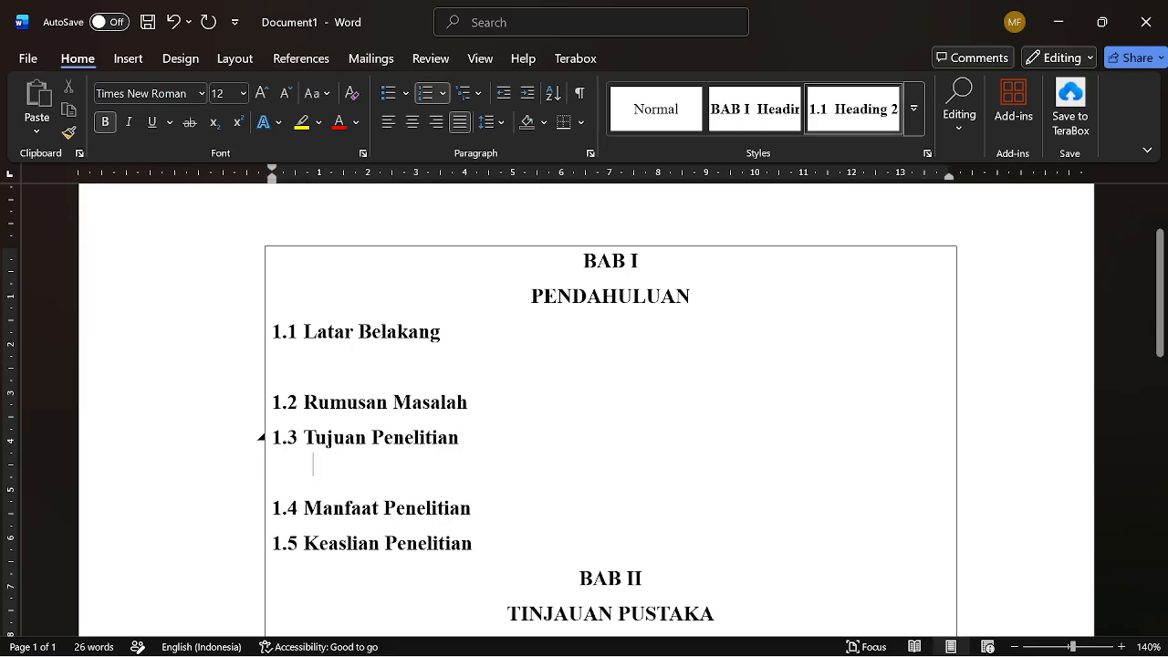
{"action": "type", "text": "Tujuan Umum"}
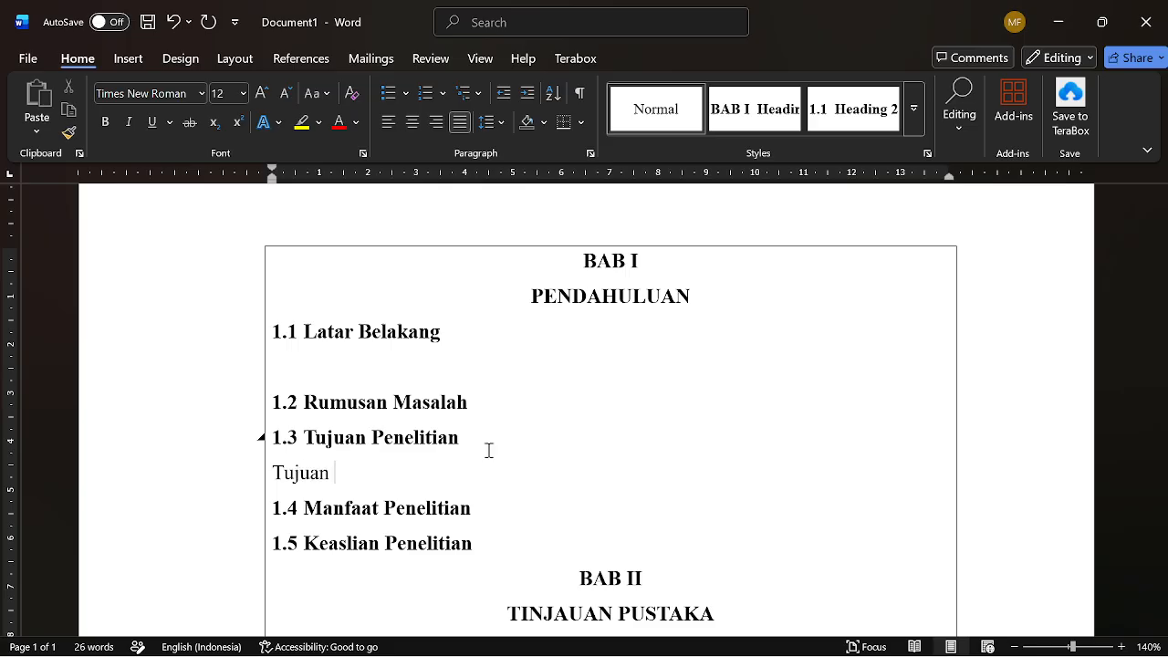
{"action": "key", "text": "Return"}
{"action": "type", "text": "Tuju"}
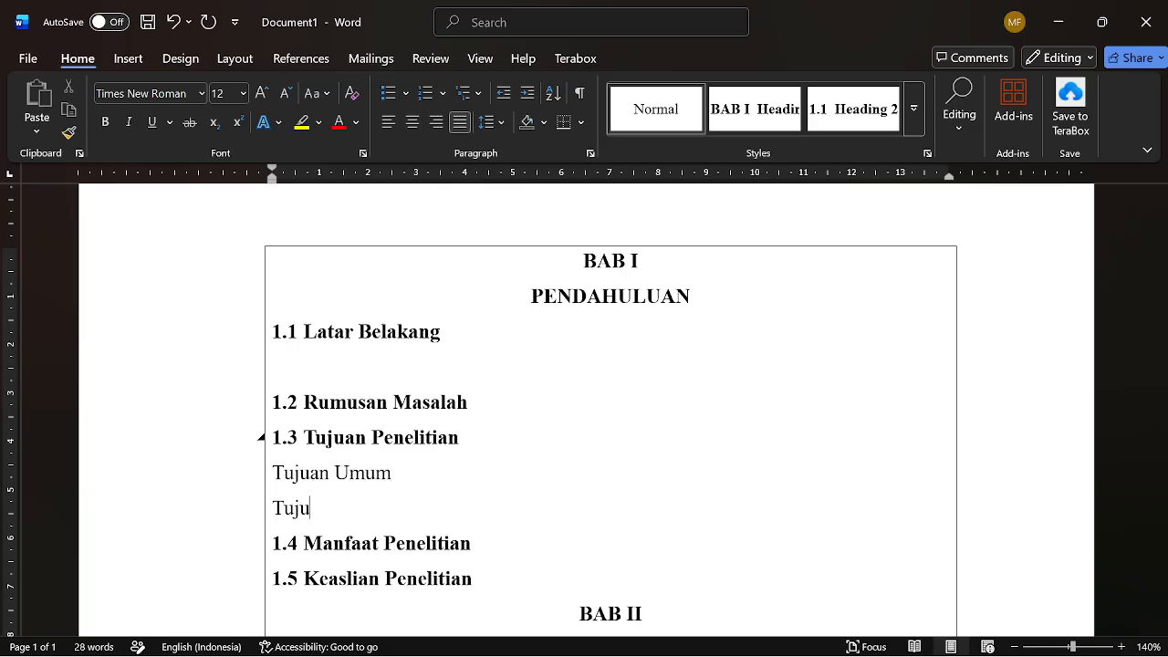
{"action": "type", "text": "an Khusus"}
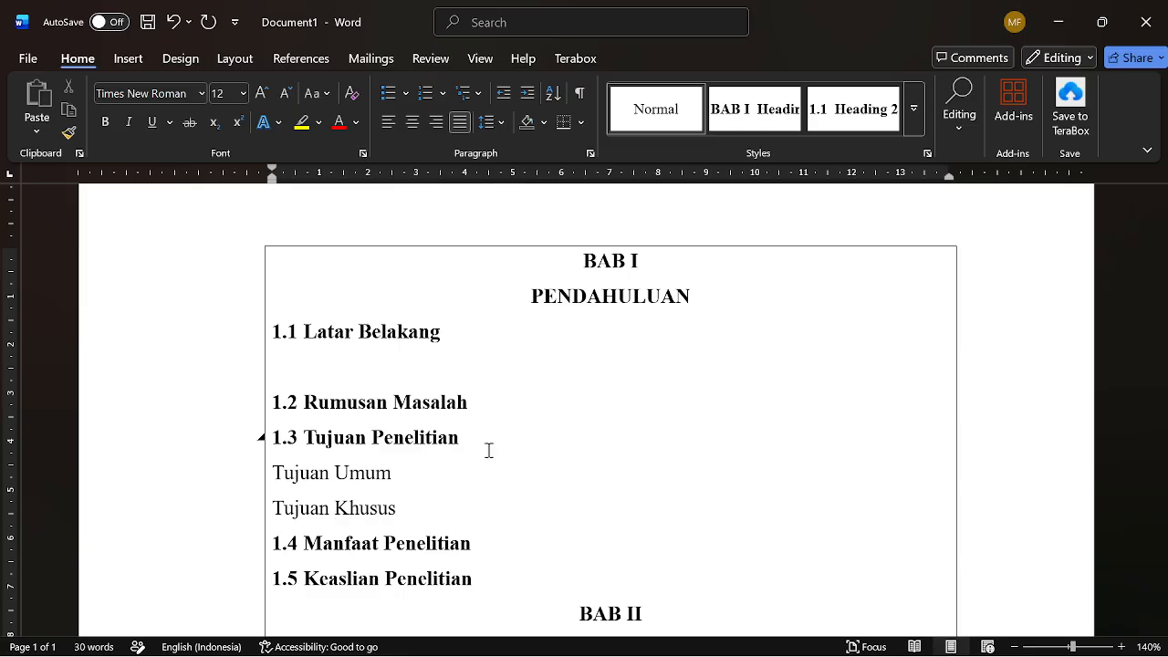
- Modify the Heading 3 style's font to 12 pt, bold, with the Automatic colour
{"action": "key", "text": "shift+Down"}
{"action": "key", "text": "shift+Down"}
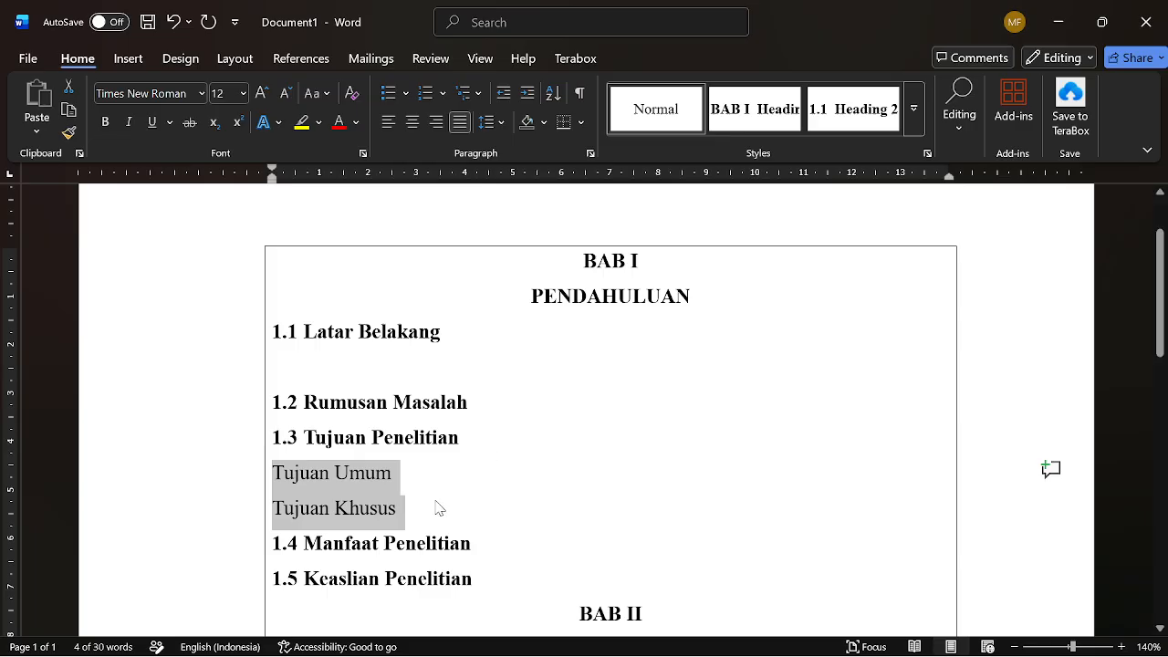
{"action": "left_click", "coordinate": [917, 126]}
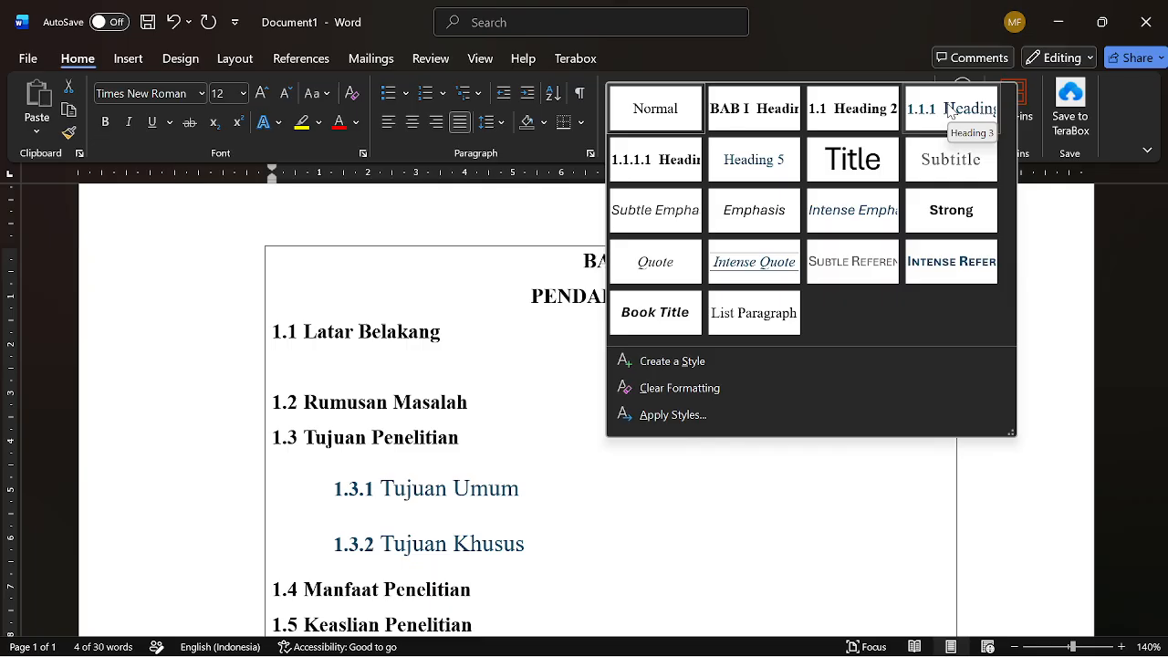
{"action": "right_click", "coordinate": [950, 111]}
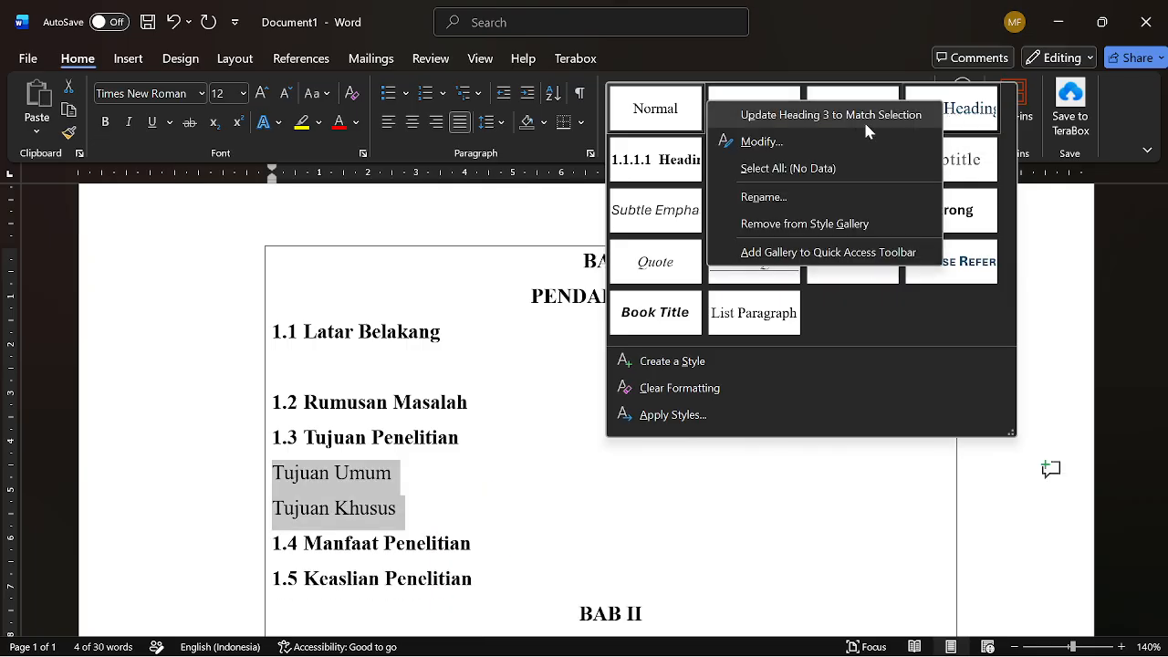
{"action": "left_click", "coordinate": [808, 140]}
{"action": "left_click", "coordinate": [636, 236]}
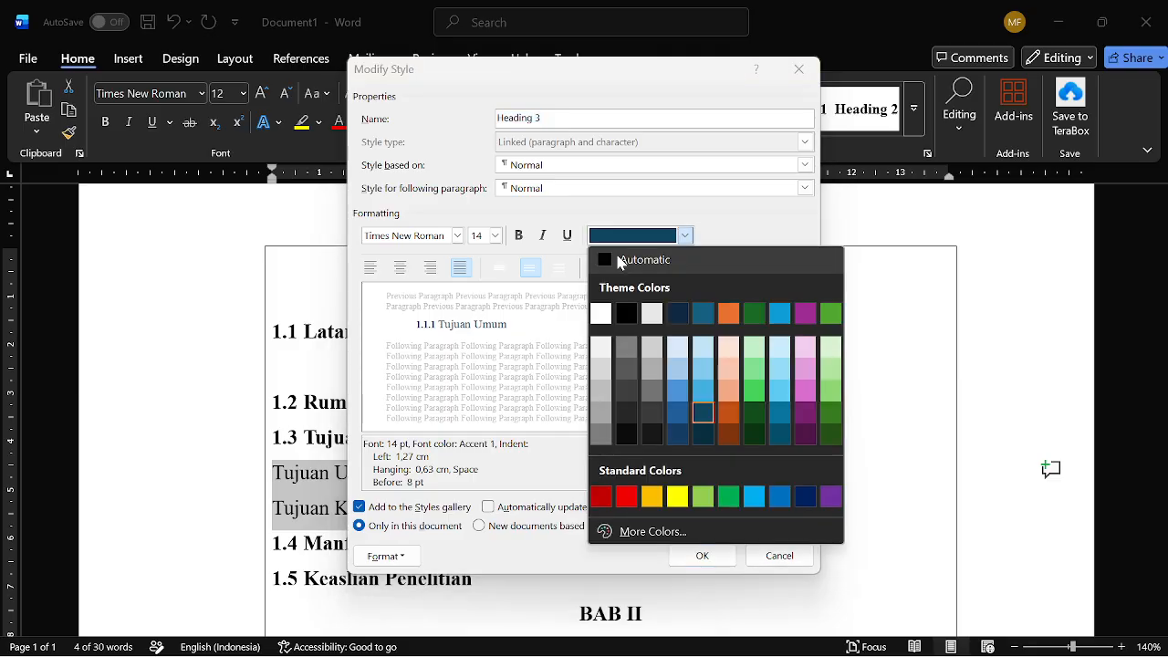
{"action": "left_click", "coordinate": [612, 258]}
{"action": "left_click", "coordinate": [517, 235]}
{"action": "double_click", "coordinate": [476, 236]}
{"action": "type", "text": "12"}
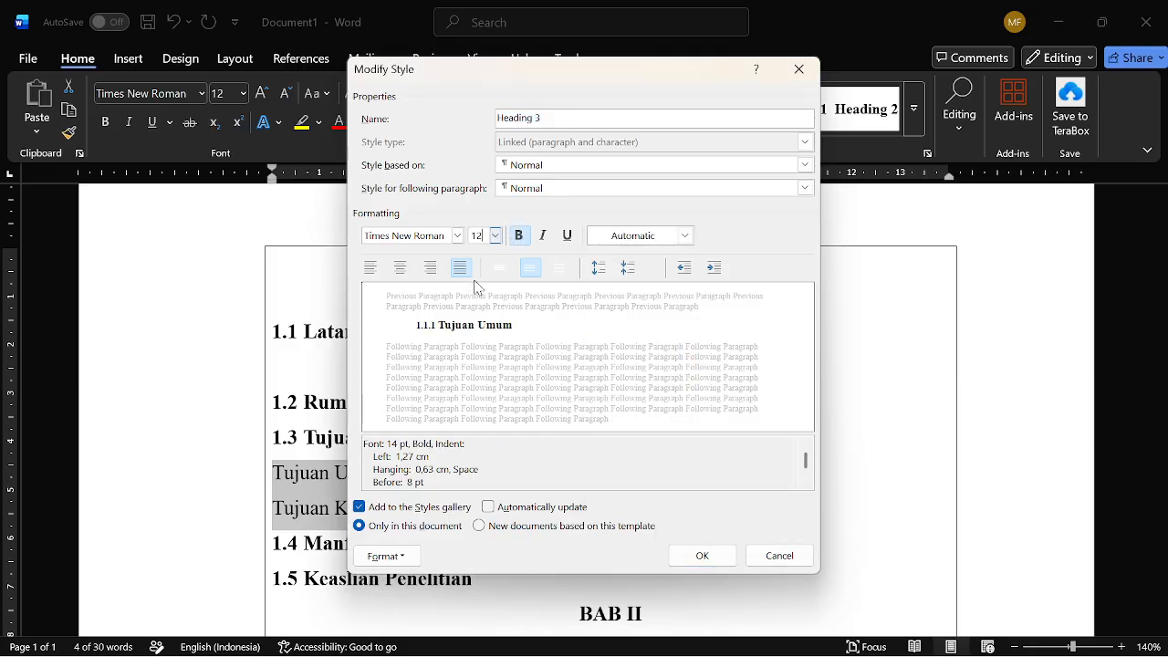
- Set the Heading 3 style to 1.5 line spacing and remove its paragraph spacing
{"action": "left_click", "coordinate": [539, 271]}
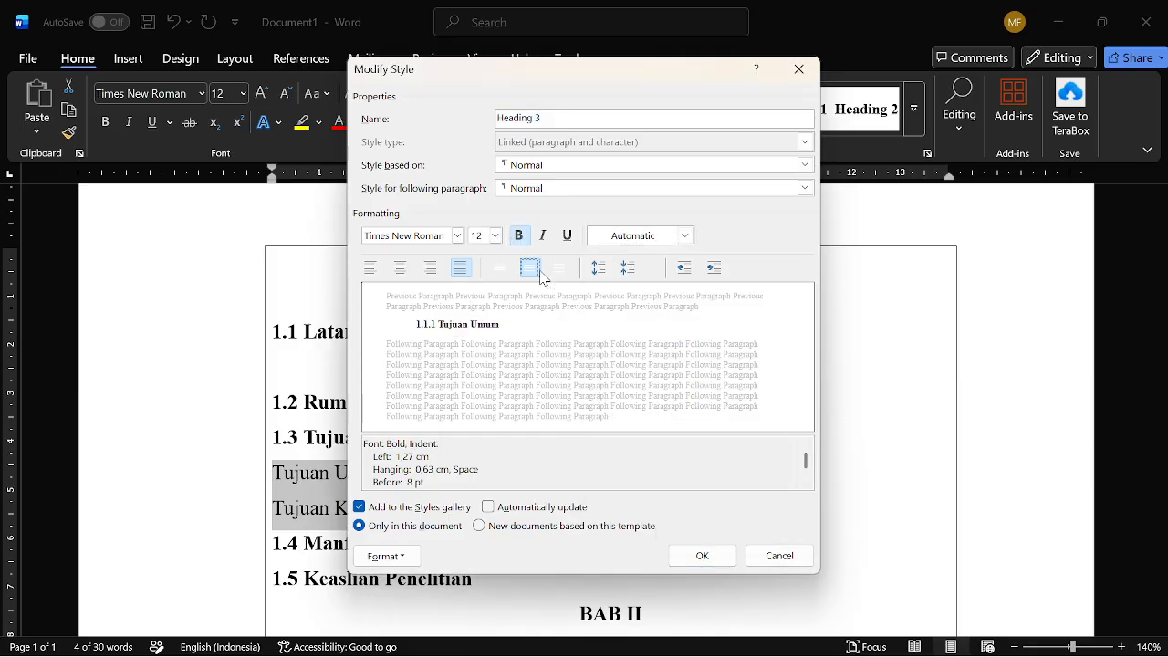
{"action": "left_click", "coordinate": [636, 270]}
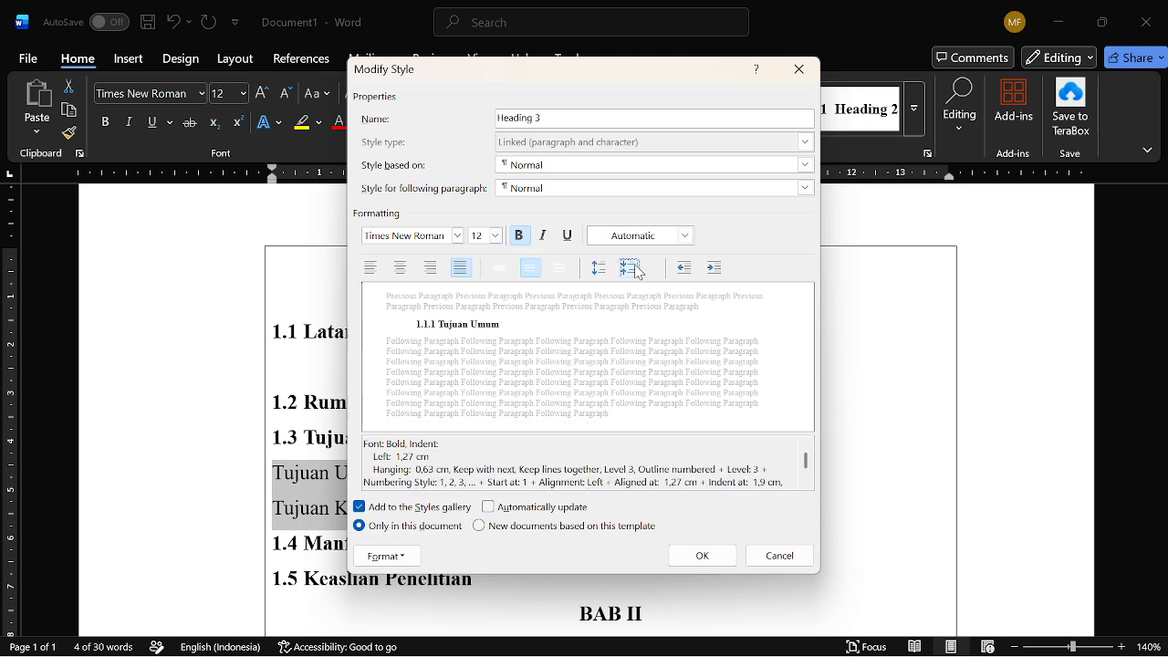
{"action": "left_click", "coordinate": [703, 556]}
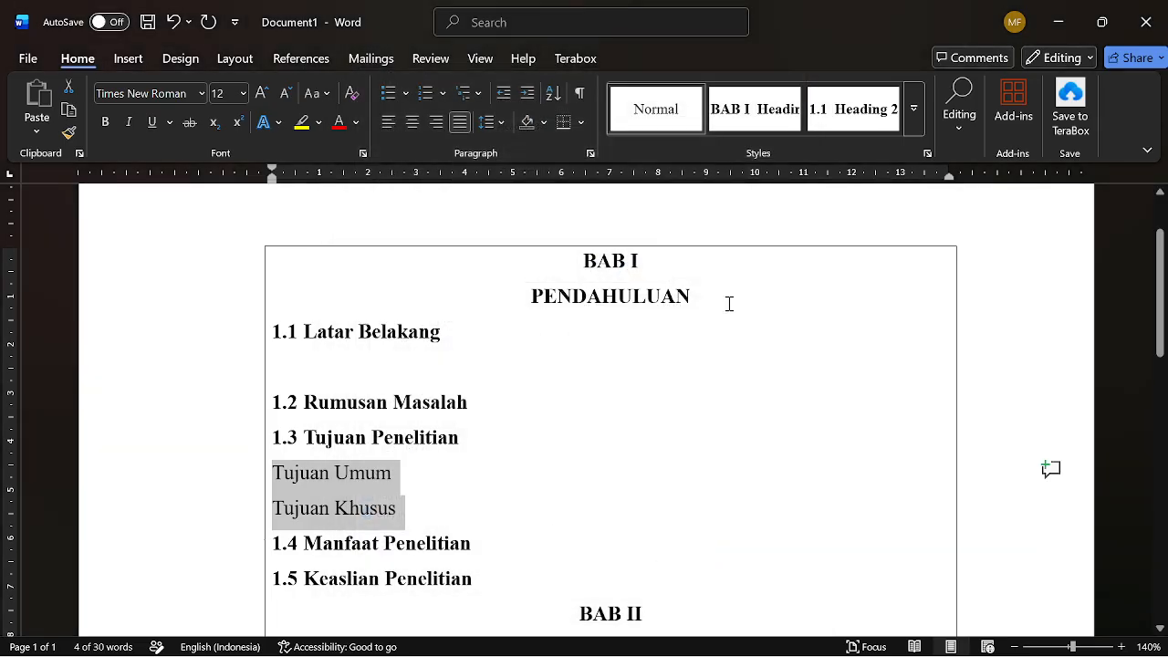
- Apply the Heading 3 style to Tujuan Umum and Tujuan Khusus and set their left indent to 0.7 cm
{"action": "left_click", "coordinate": [914, 112]}
{"action": "left_click", "coordinate": [940, 117]}
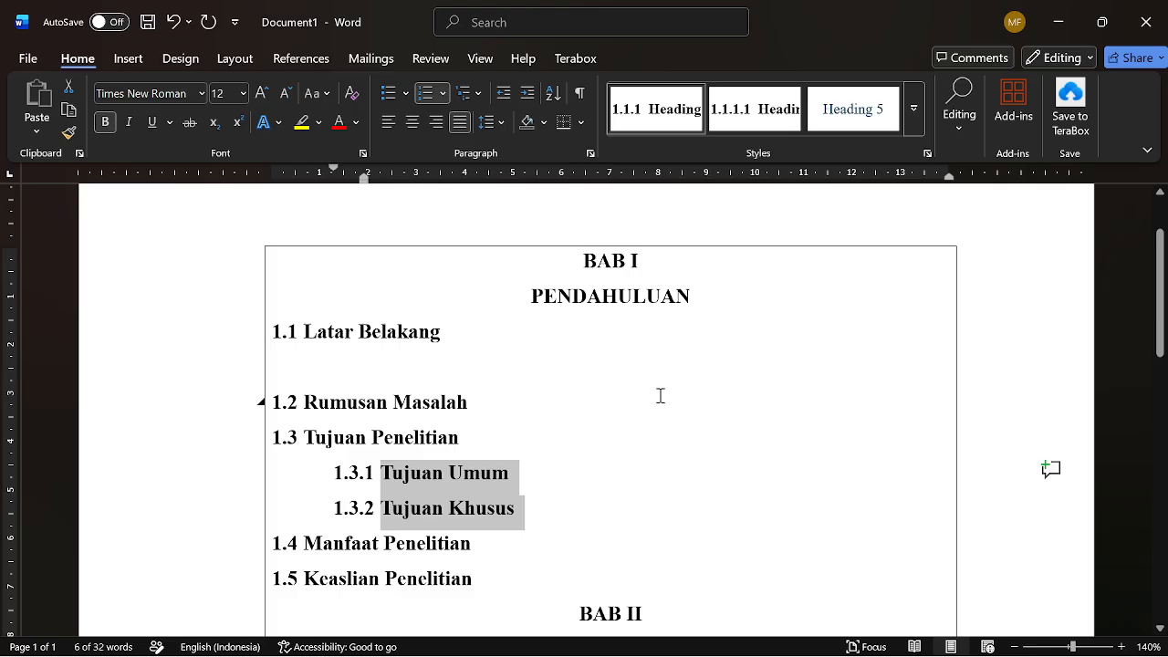
{"action": "key", "text": "alt"}
{"action": "key", "text": "p"}
{"action": "key", "text": "i"}
{"action": "key", "text": "l"}
{"action": "key", "text": "Down"}
{"action": "key", "text": "Down"}
{"action": "key", "text": "Down"}
{"action": "key", "text": "Down"}
{"action": "key", "text": "Down"}
{"action": "key", "text": "Down"}
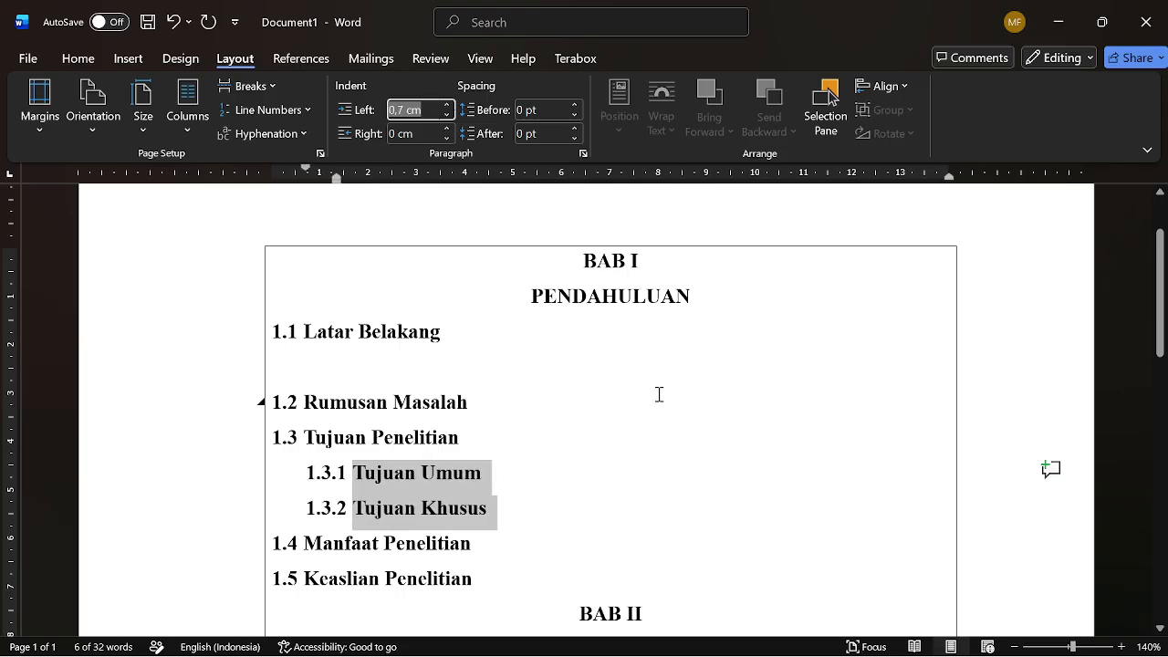
{"action": "left_click", "coordinate": [655, 484]}
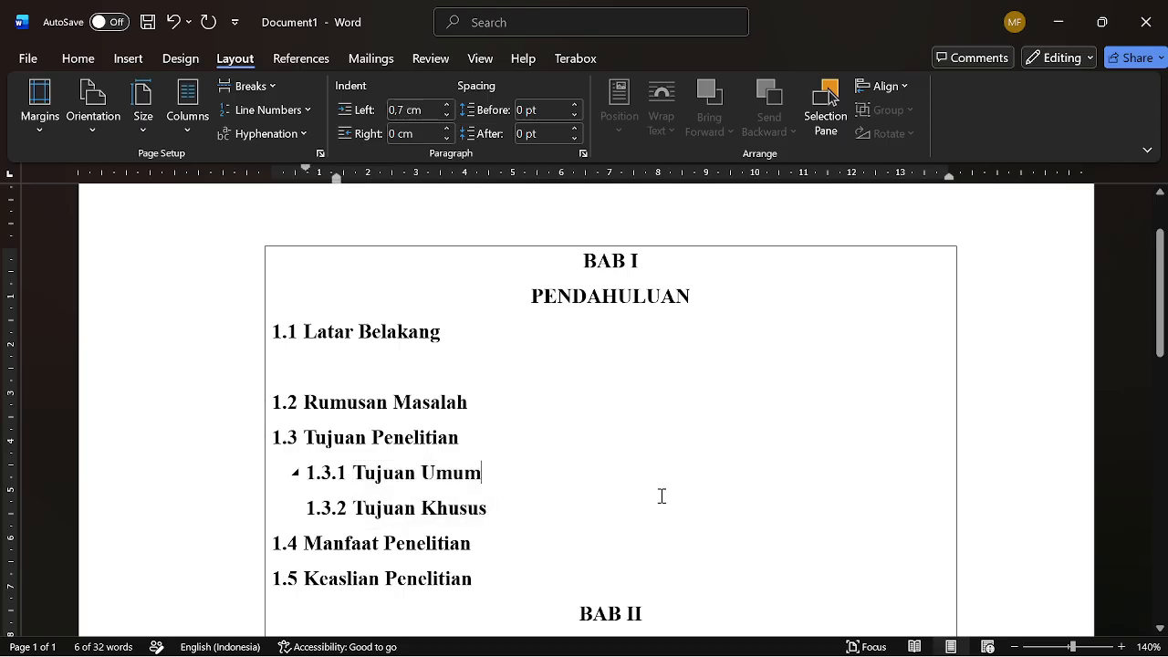
- Delete the empty line below Latar Belakang
{"action": "scroll", "coordinate": [571, 545], "scroll_direction": "down", "scroll_amount": 3}
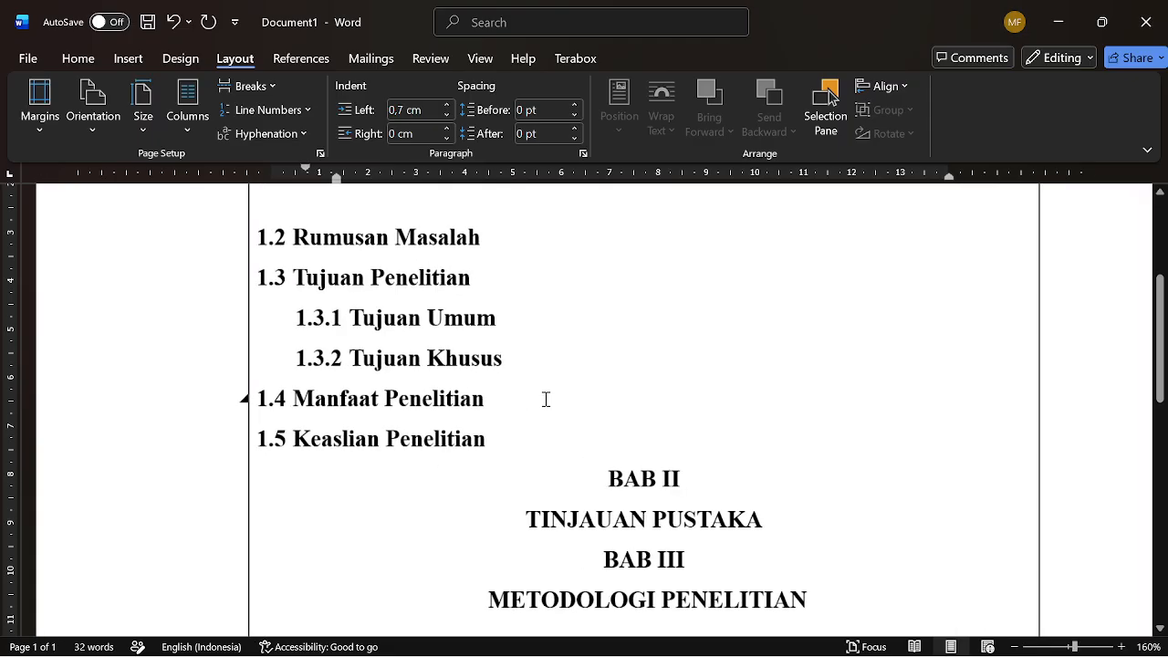
{"action": "scroll", "coordinate": [546, 399], "scroll_direction": "down", "scroll_amount": 1}
{"action": "scroll", "coordinate": [558, 371], "scroll_direction": "up", "scroll_amount": 3}
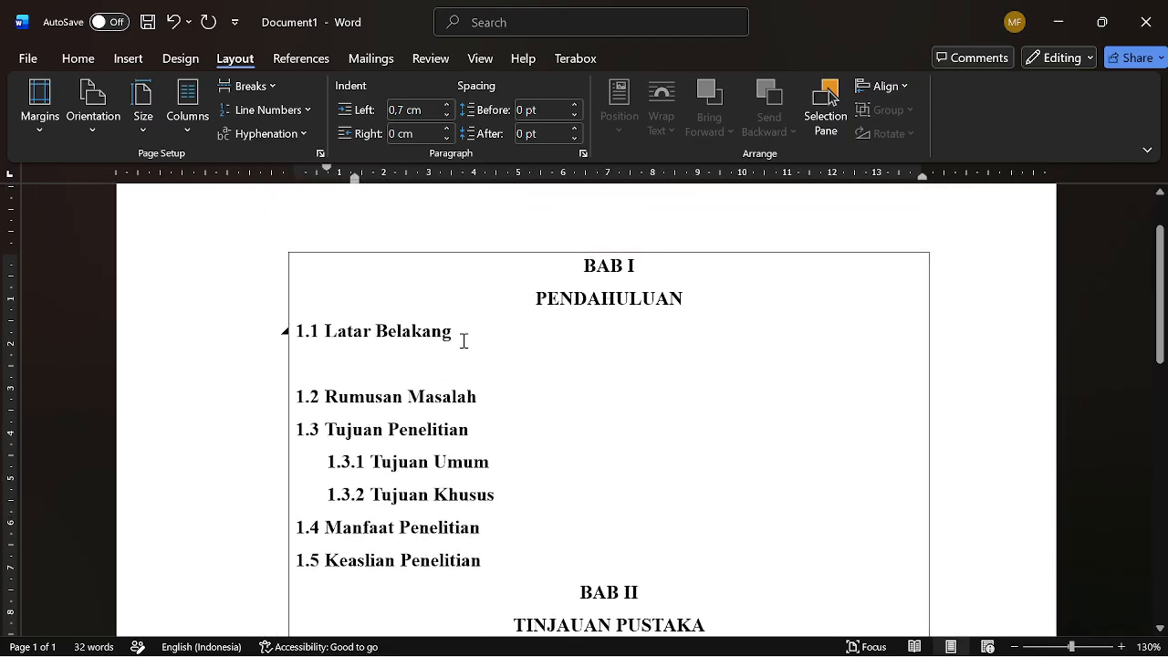
{"action": "left_click", "coordinate": [436, 377]}
{"action": "key", "text": "BackSpace"}
{"action": "key", "text": "BackSpace"}
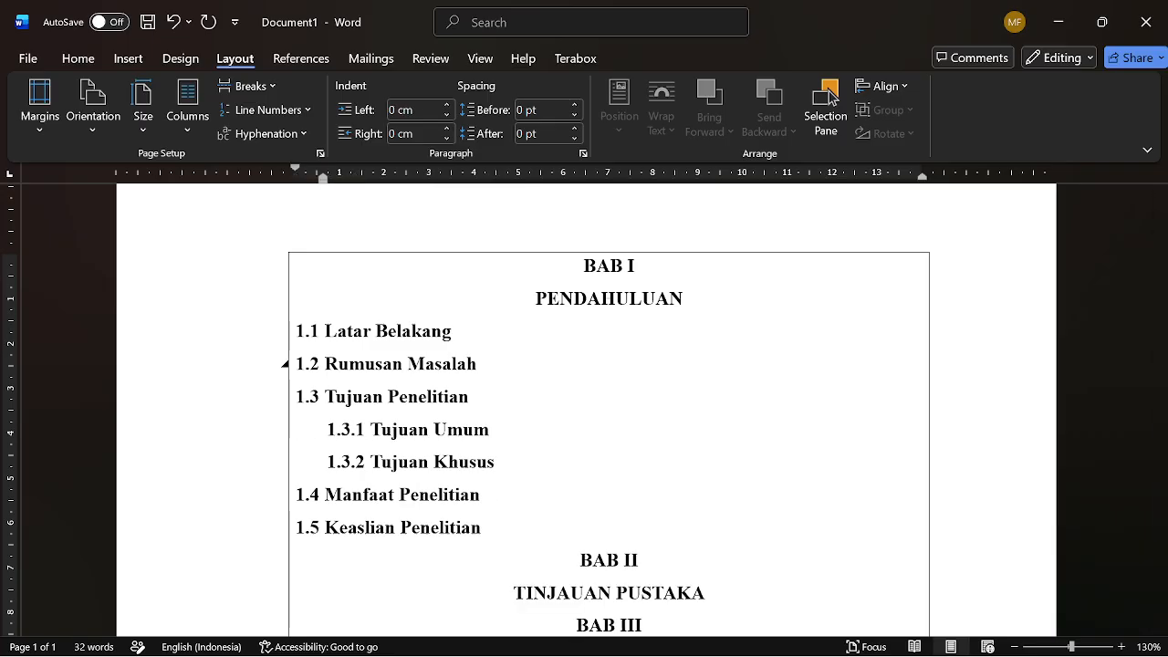
- Insert a body line below Latar Belakang, try it with the sample text "sdjfhasfh", and clear that text
{"action": "key", "text": "Return"}
{"action": "type", "text": "sdjfhasfh"}
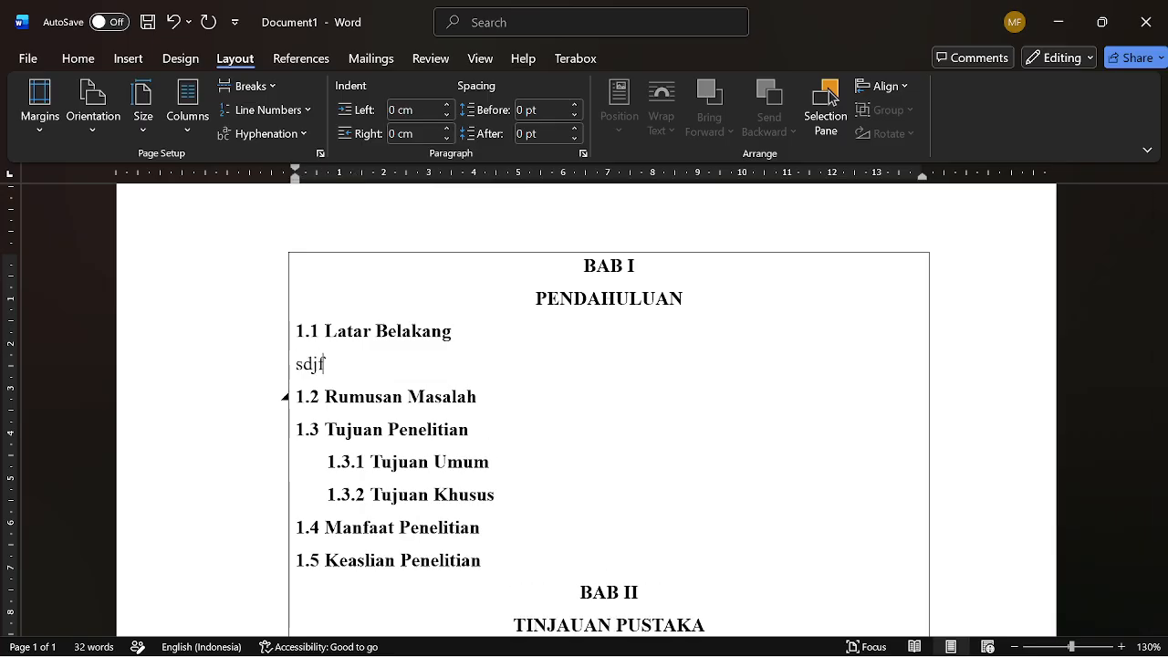
{"action": "left_click", "coordinate": [78, 58]}
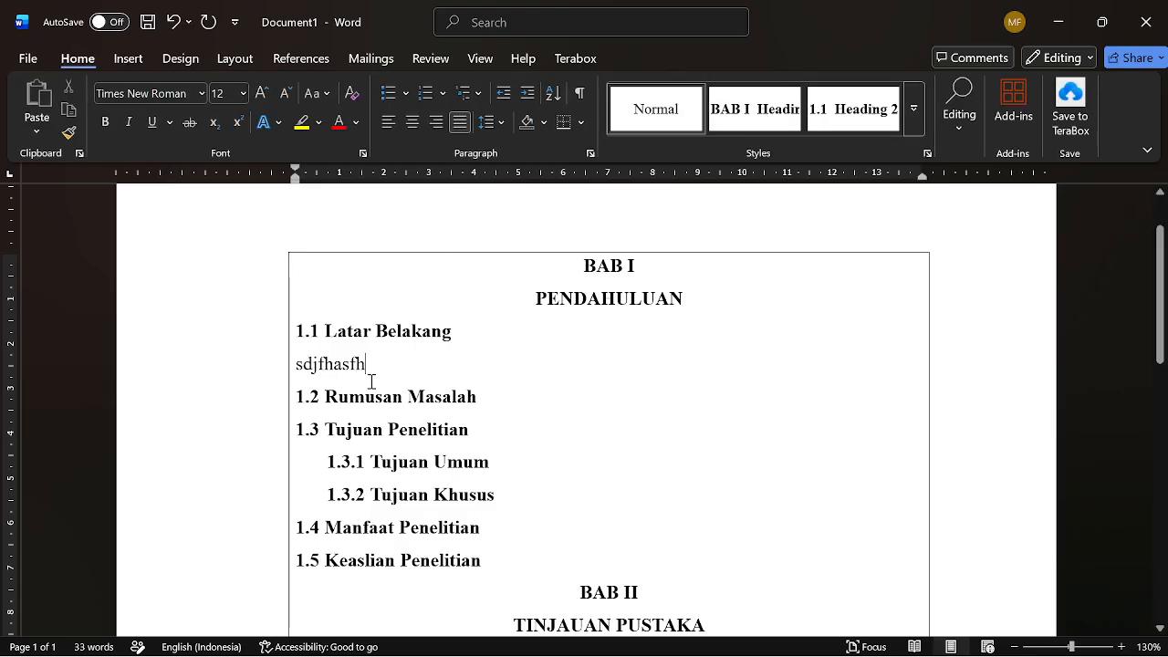
{"action": "scroll", "coordinate": [486, 438], "scroll_direction": "down", "scroll_amount": 3}
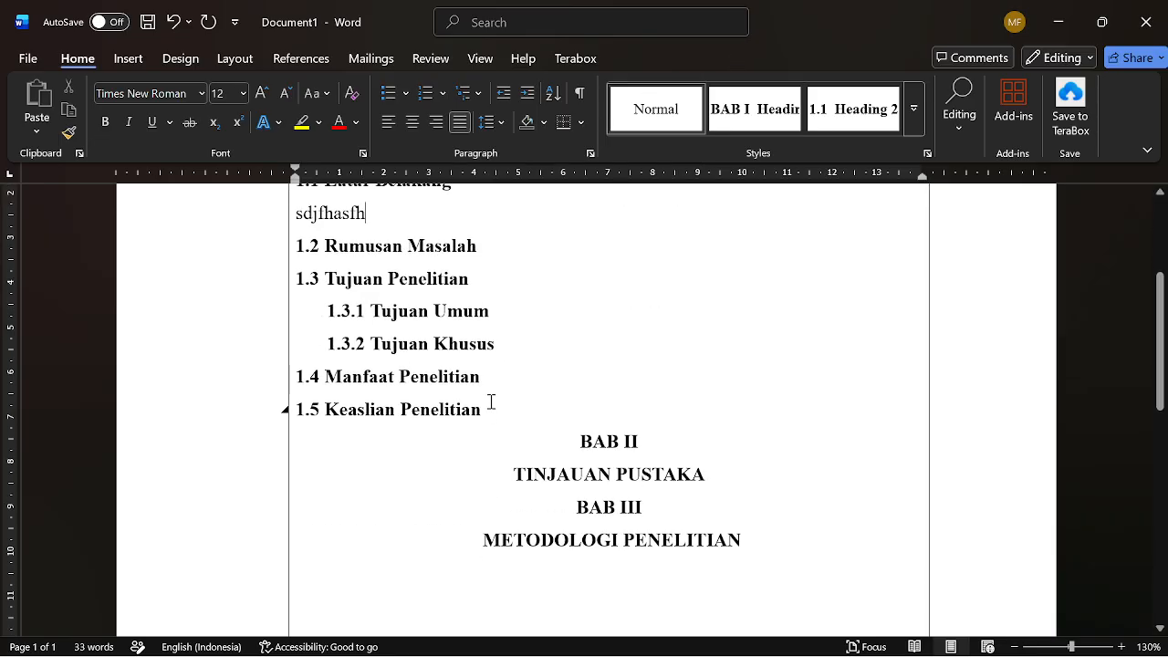
{"action": "scroll", "coordinate": [420, 347], "scroll_direction": "up", "scroll_amount": 3}
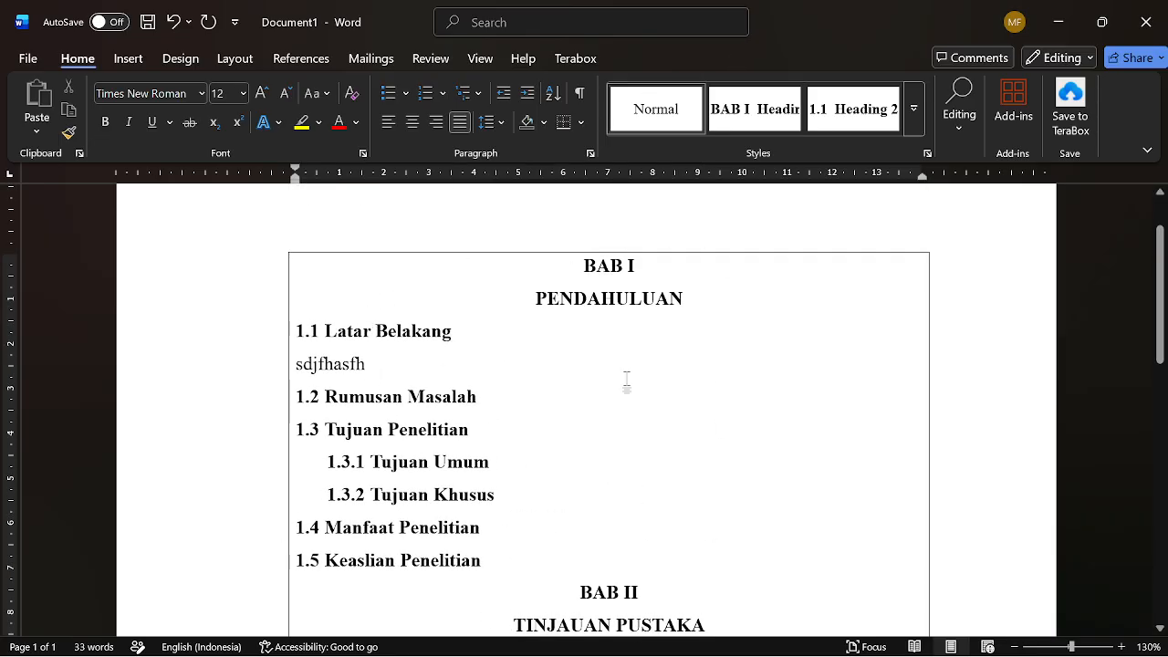
{"action": "left_click", "coordinate": [247, 367]}
{"action": "key", "text": "Delete"}
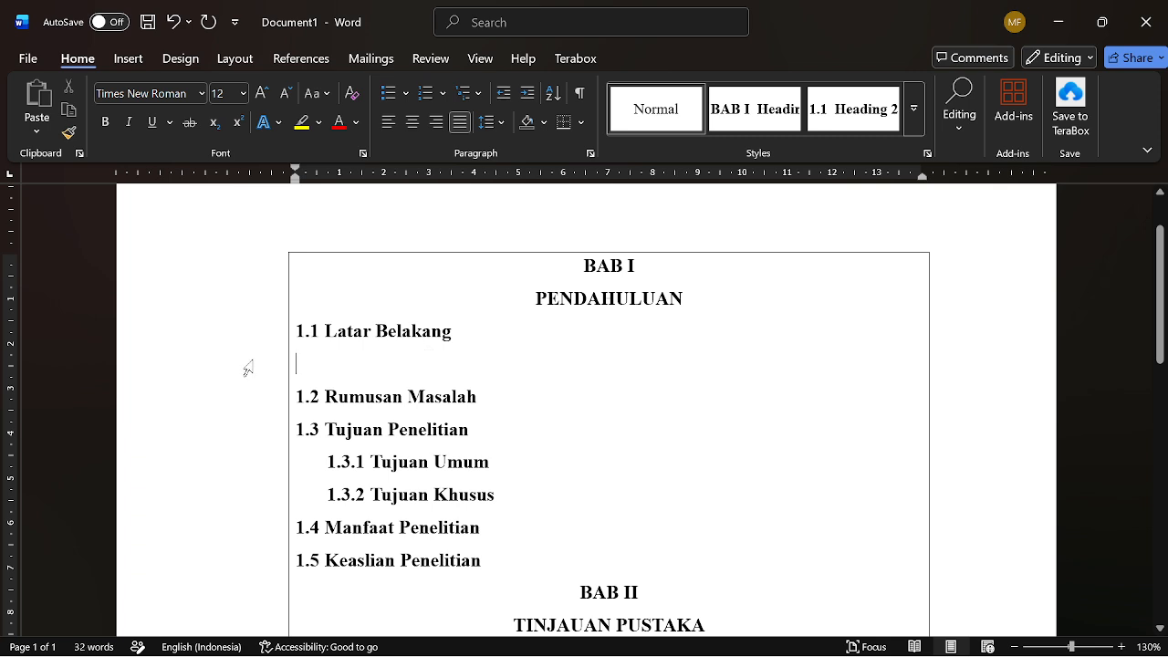
- Add a line below Tujuan Khusus and apply the Heading 4 style to it
{"action": "left_click", "coordinate": [535, 476]}
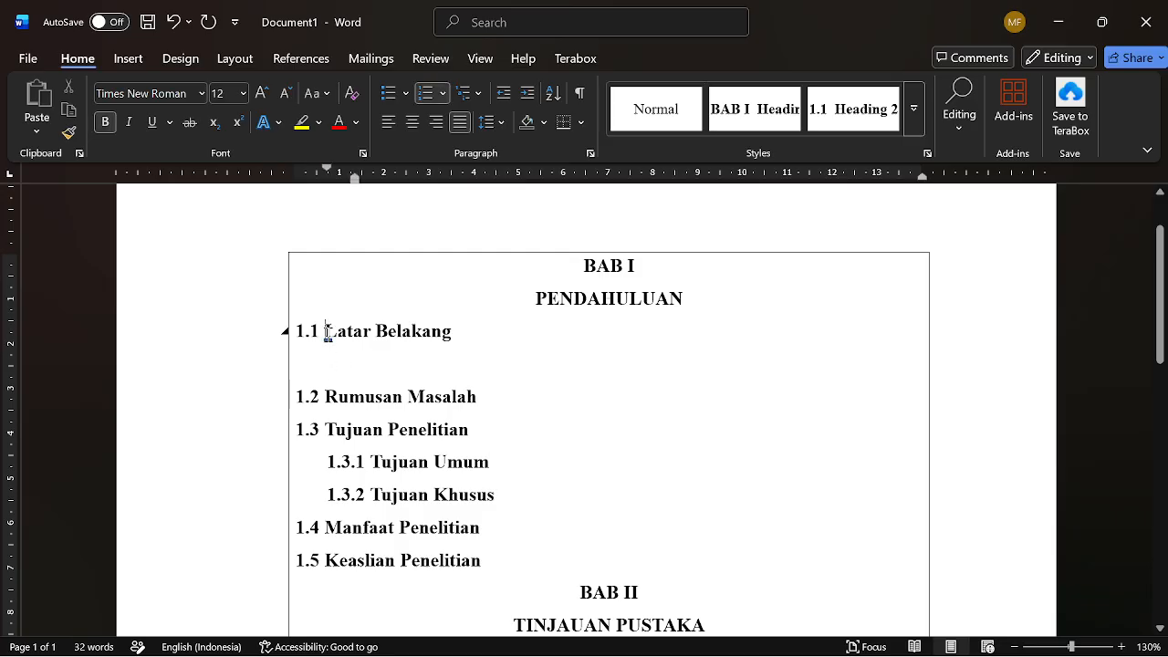
{"action": "left_click", "coordinate": [529, 499]}
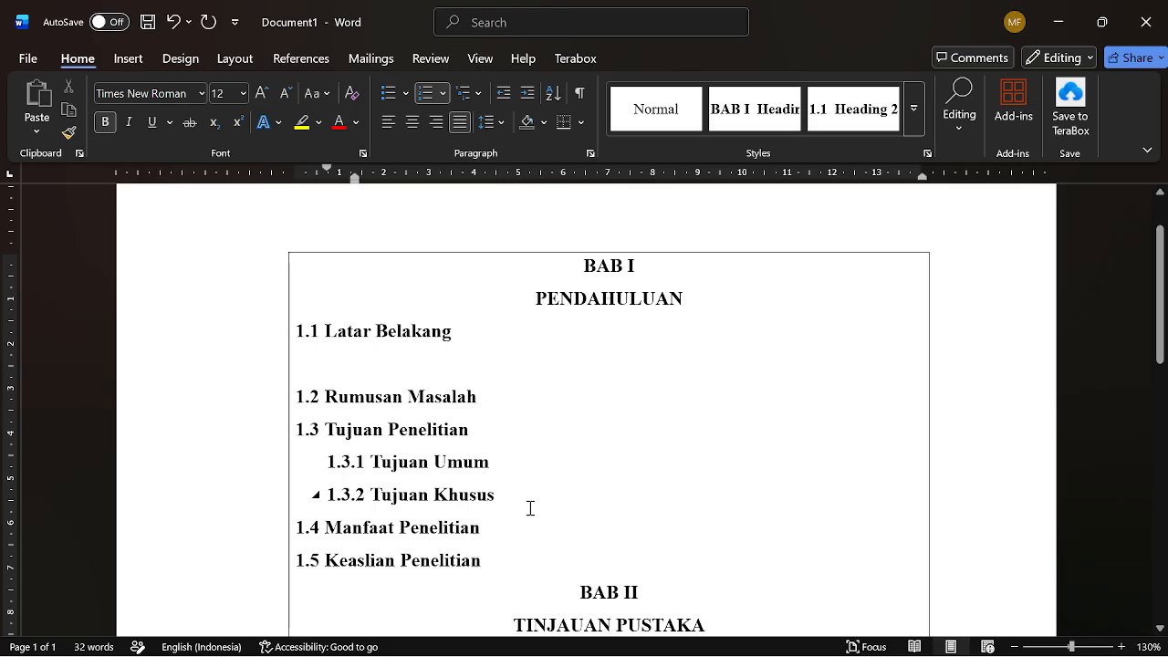
{"action": "key", "text": "Return"}
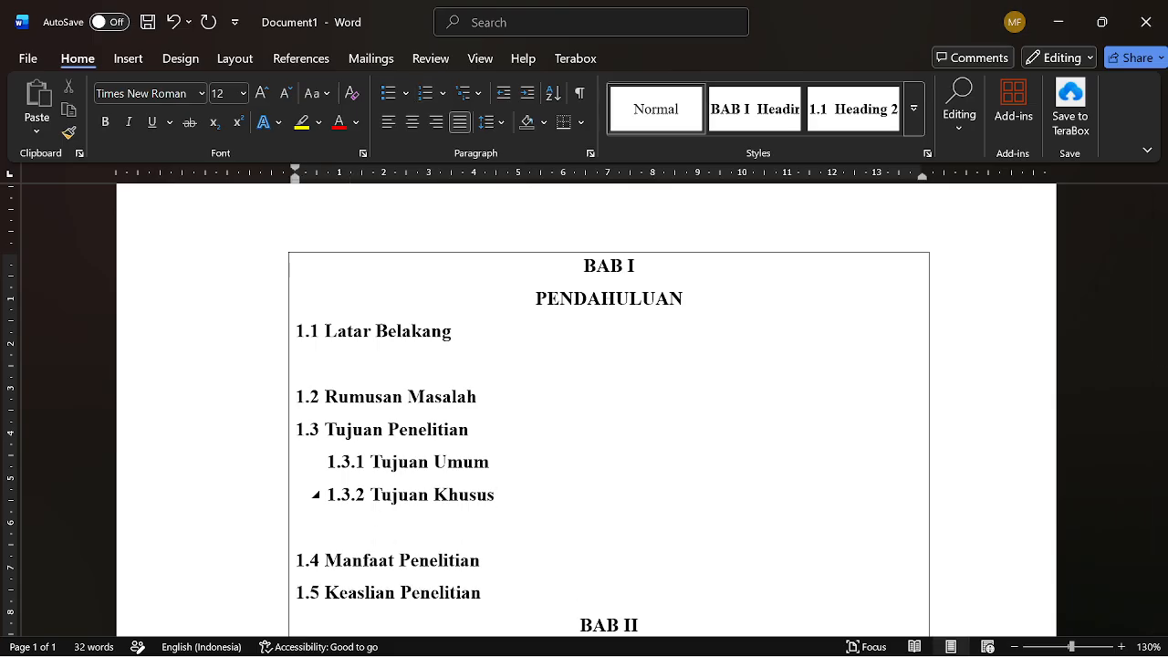
{"action": "left_click", "coordinate": [910, 117]}
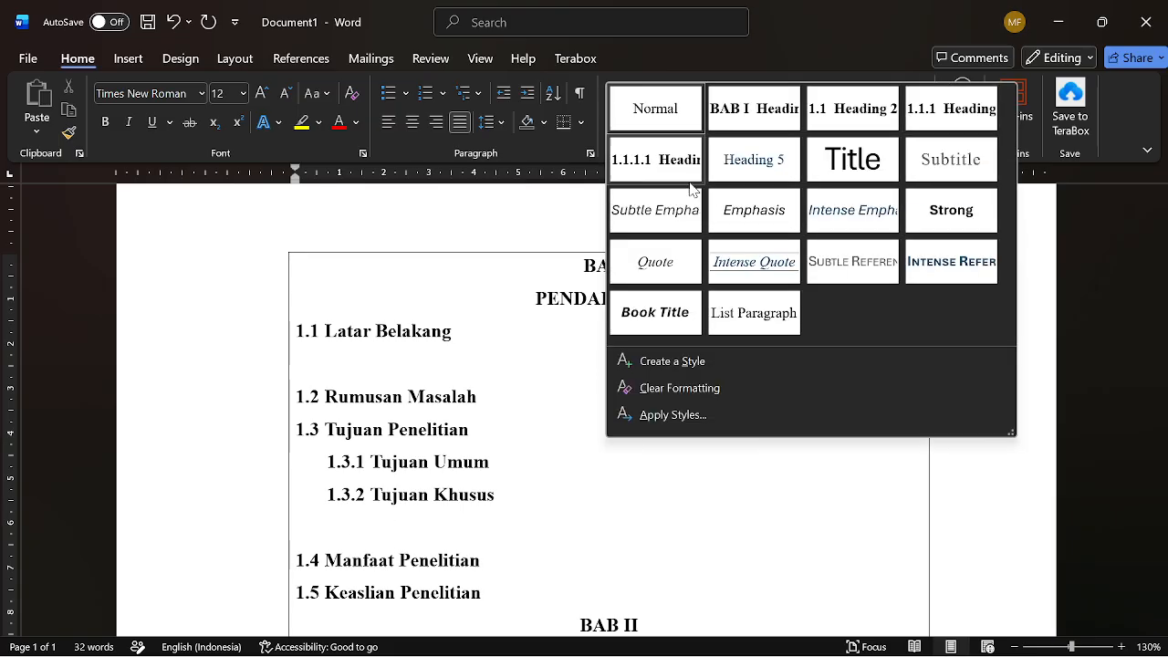
{"action": "left_click", "coordinate": [655, 156]}
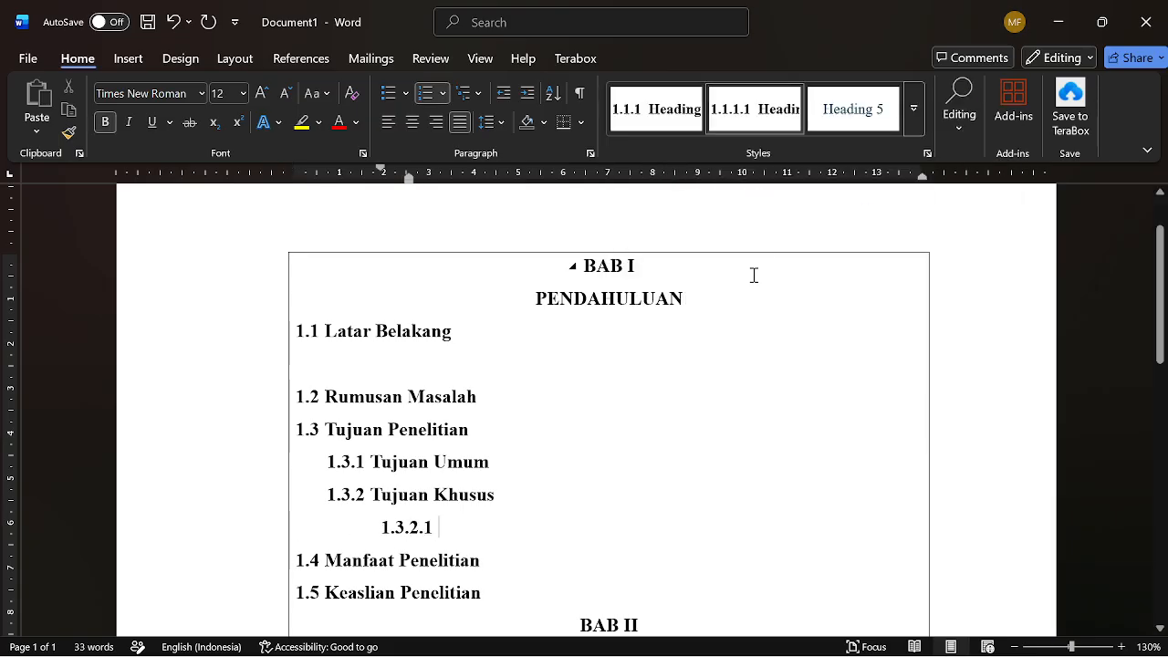
- Set the left indent of the Heading 4 line below Tujuan Khusus to 1.7 cm
{"action": "key", "text": "alt"}
{"action": "key", "text": "p"}
{"action": "key", "text": "i"}
{"action": "key", "text": "l"}
{"action": "key", "text": "Down"}
{"action": "key", "text": "Down"}
{"action": "key", "text": "Down"}
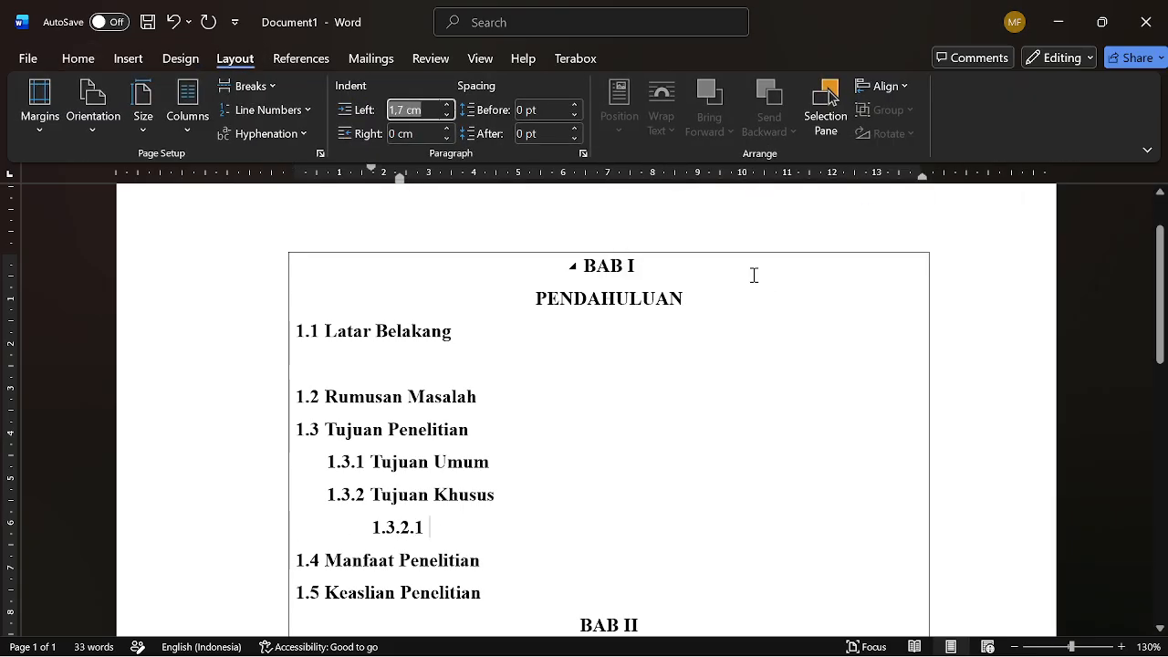
{"action": "type", "text": "untuk"}
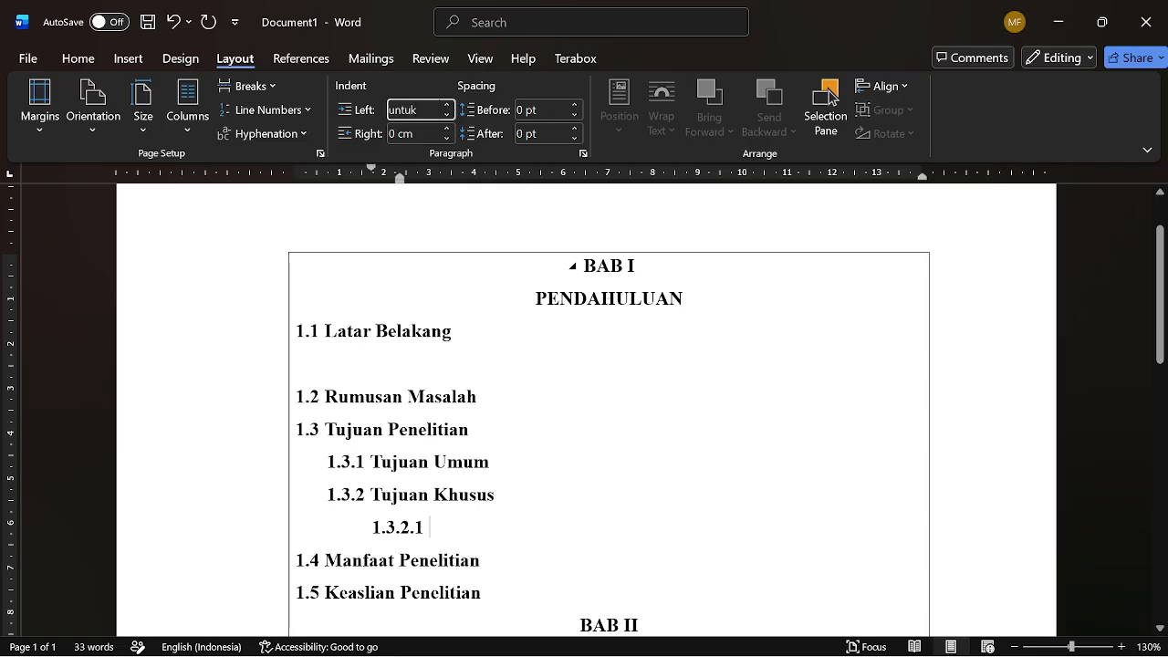
{"action": "left_click", "coordinate": [618, 525]}
- Remove the bold formatting from the 1.3.2.1 number, leaving its heading text empty
{"action": "type", "text": "untuk"}
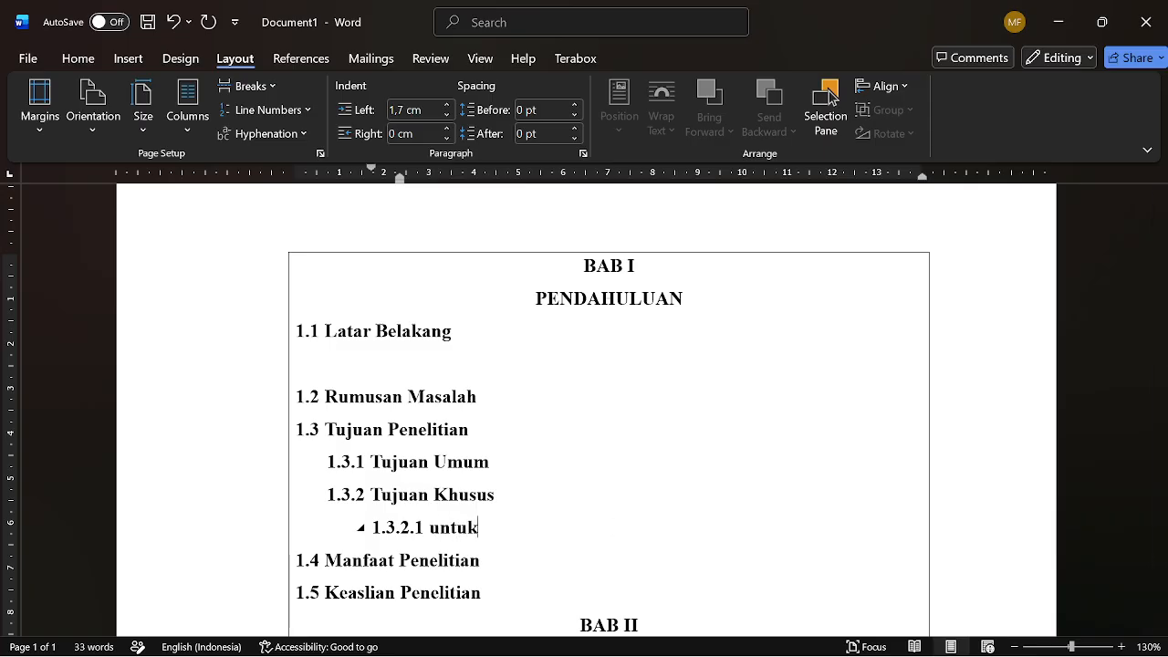
{"action": "key", "text": "ctrl+BackSpace"}
{"action": "double_click", "coordinate": [398, 526]}
{"action": "key", "text": "ctrl+b"}
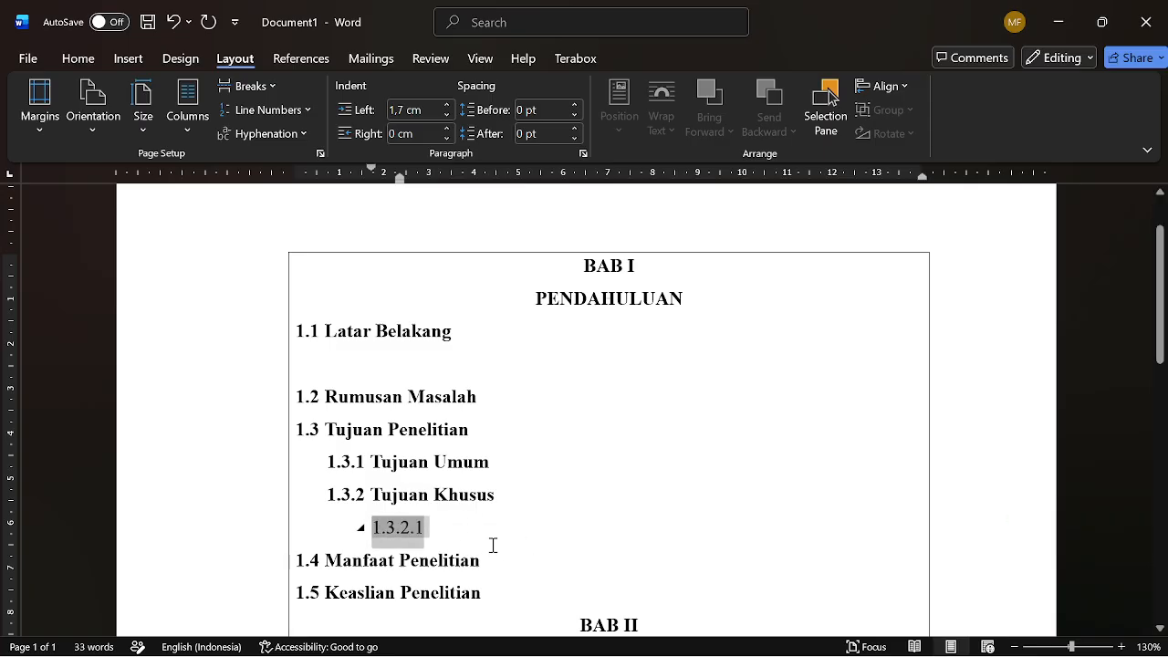
- Enter the non-bold text "untuk asdkbajsda" after the 1.3.2.1 number
{"action": "left_click", "coordinate": [495, 544]}
{"action": "type", "text": "untuk"}
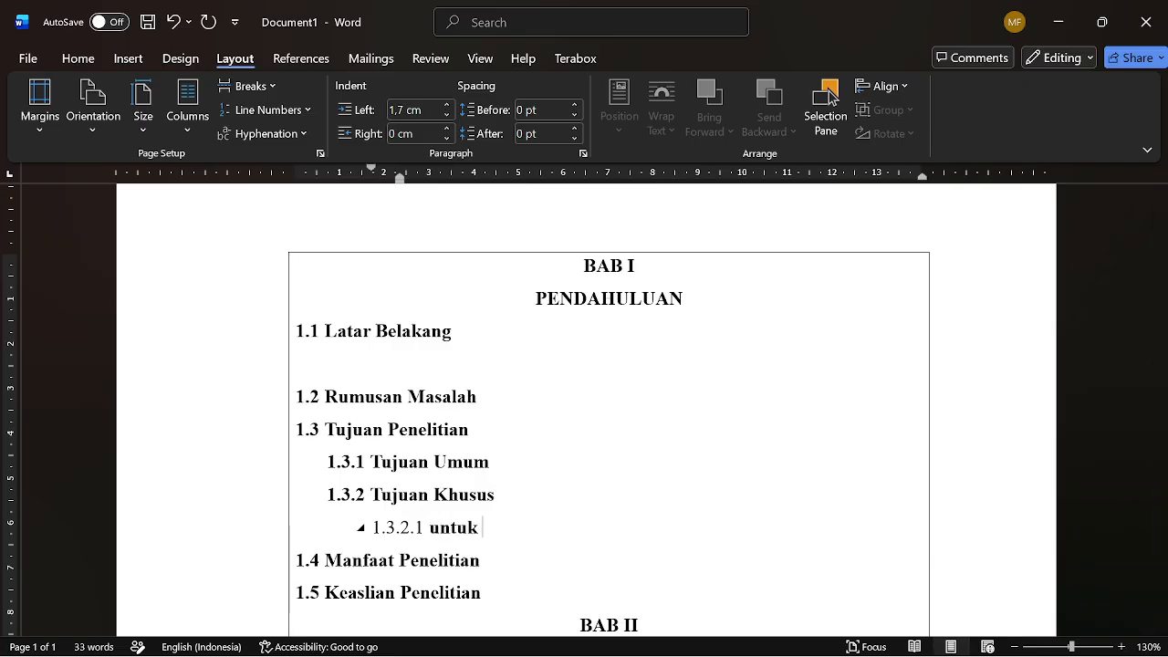
{"action": "key", "text": "BackSpace"}
{"action": "key", "text": "BackSpace"}
{"action": "key", "text": "BackSpace"}
{"action": "key", "text": "BackSpace"}
{"action": "key", "text": "BackSpace"}
{"action": "type", "text": "untuk asdkbajsda"}
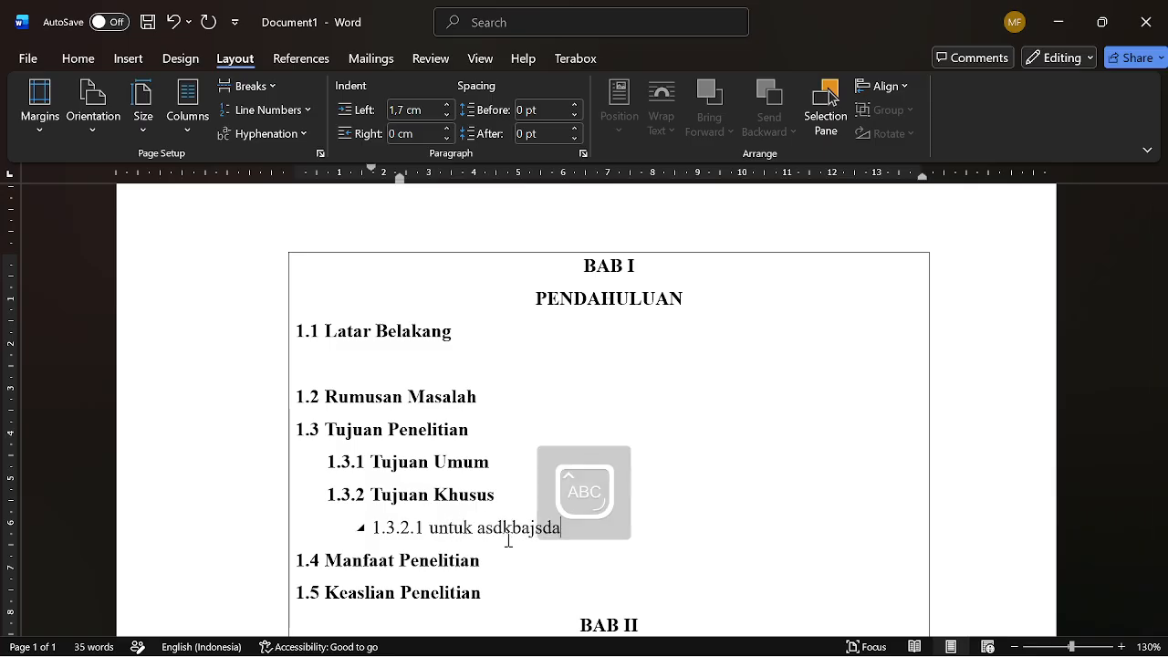
- Insert one empty line below the 1.3.2.1 entry
{"action": "key", "text": "Return"}
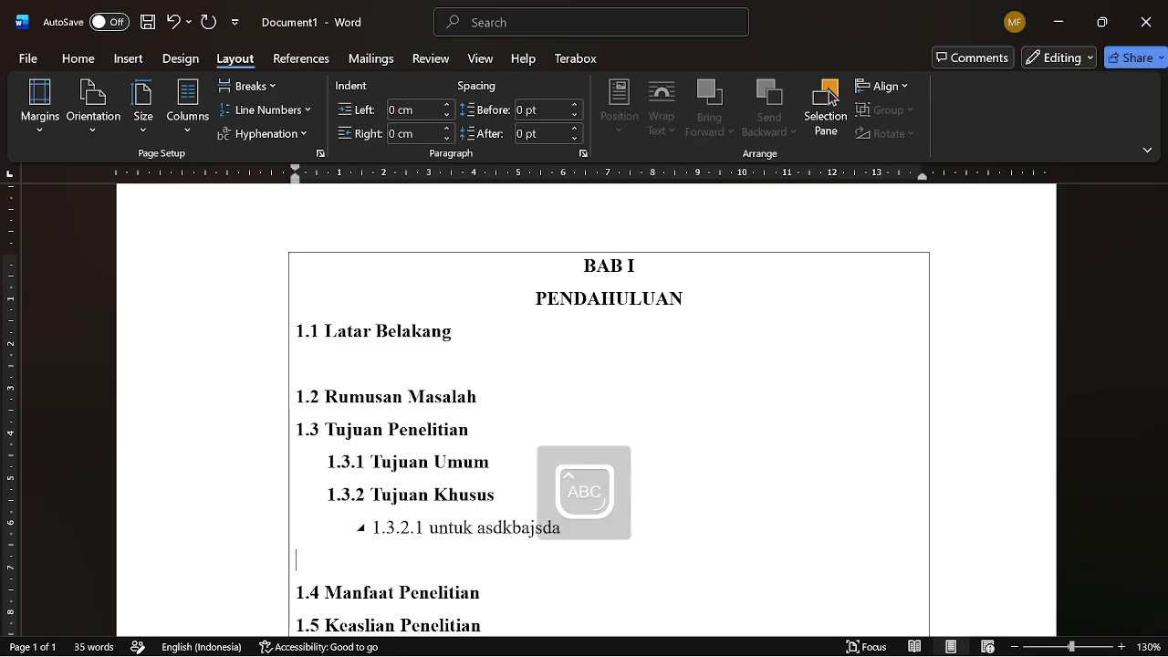
{"action": "key", "text": "Up"}
{"action": "left_click", "coordinate": [509, 539]}
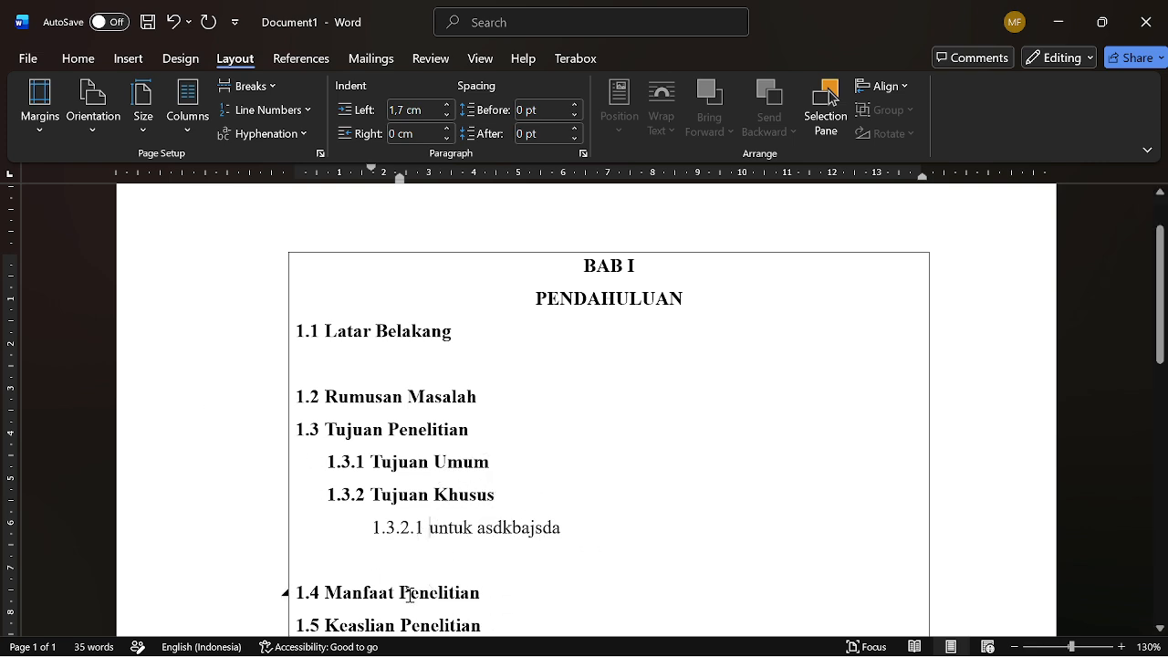
{"action": "left_click", "coordinate": [484, 558]}
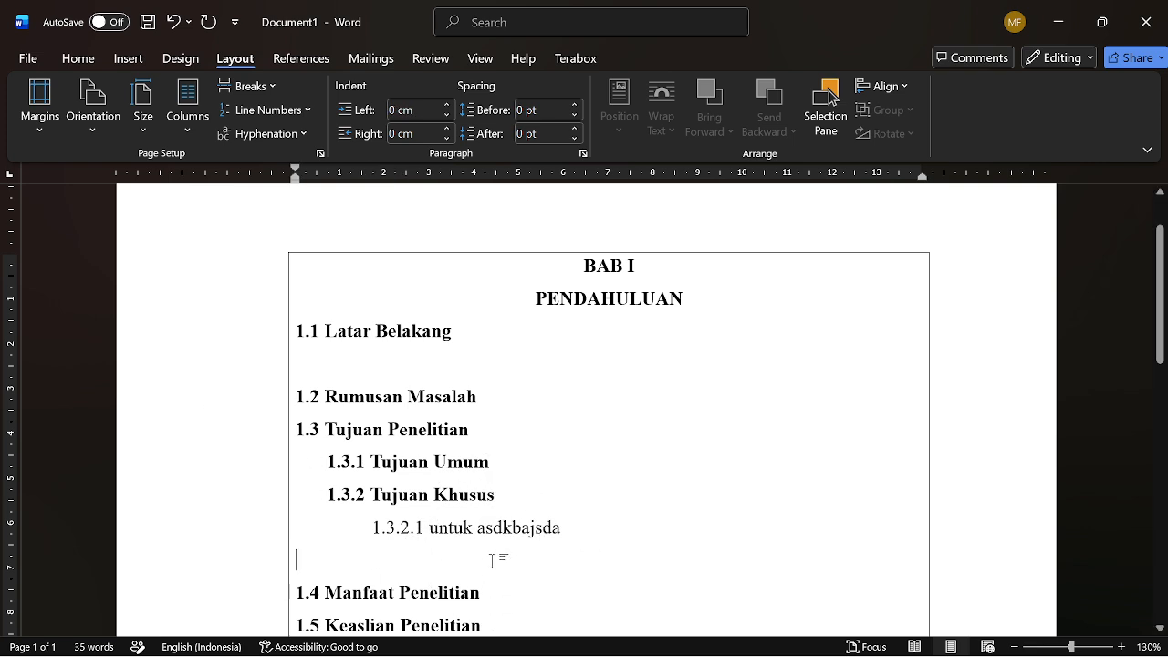
{"action": "left_click", "coordinate": [596, 530]}
{"action": "key", "text": "Return"}
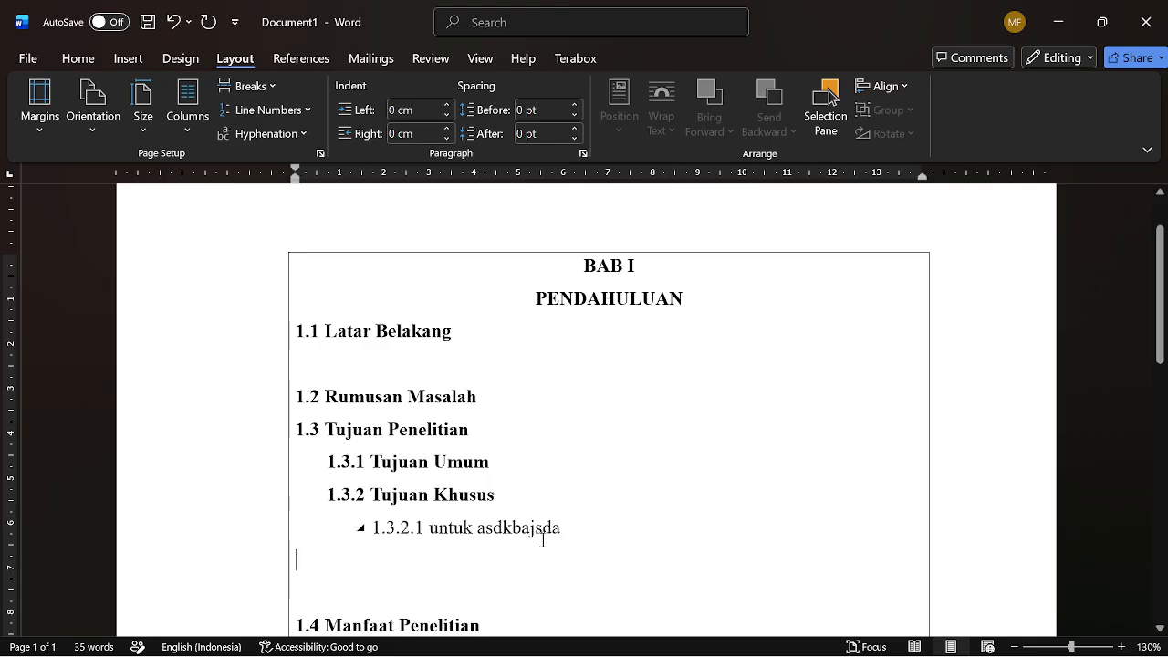
{"action": "key", "text": "BackSpace"}
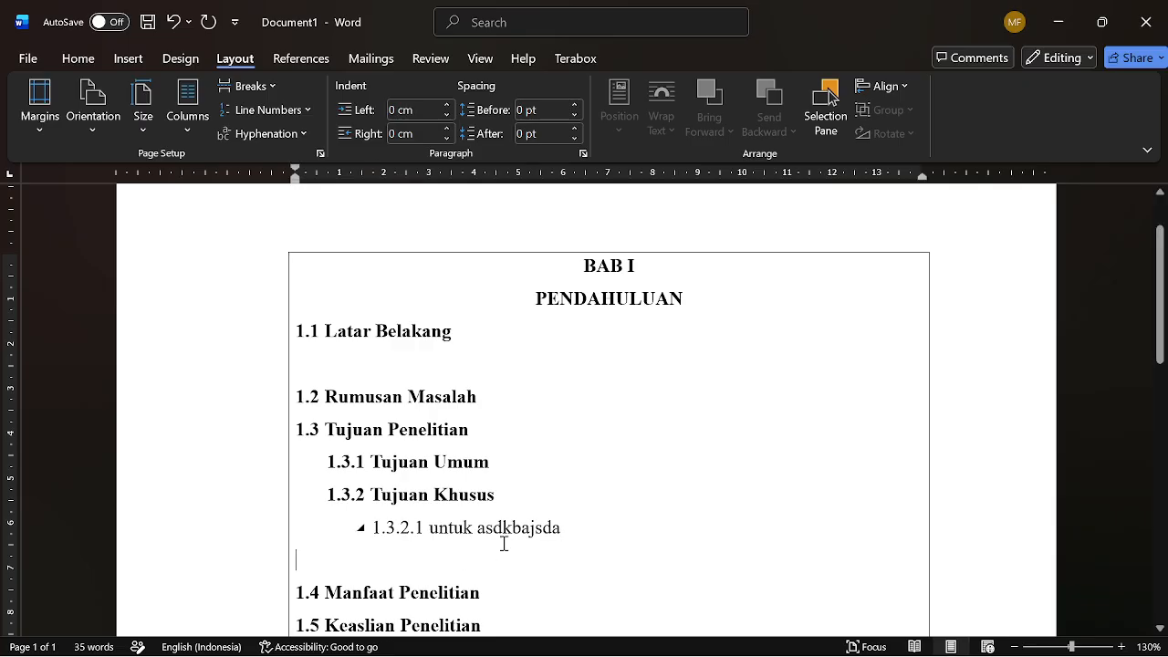
- Copy the formatting of the 1.3.2.1 line with Format Painter
{"action": "left_click_drag", "start_coordinate": [488, 531], "coordinate": [513, 528]}
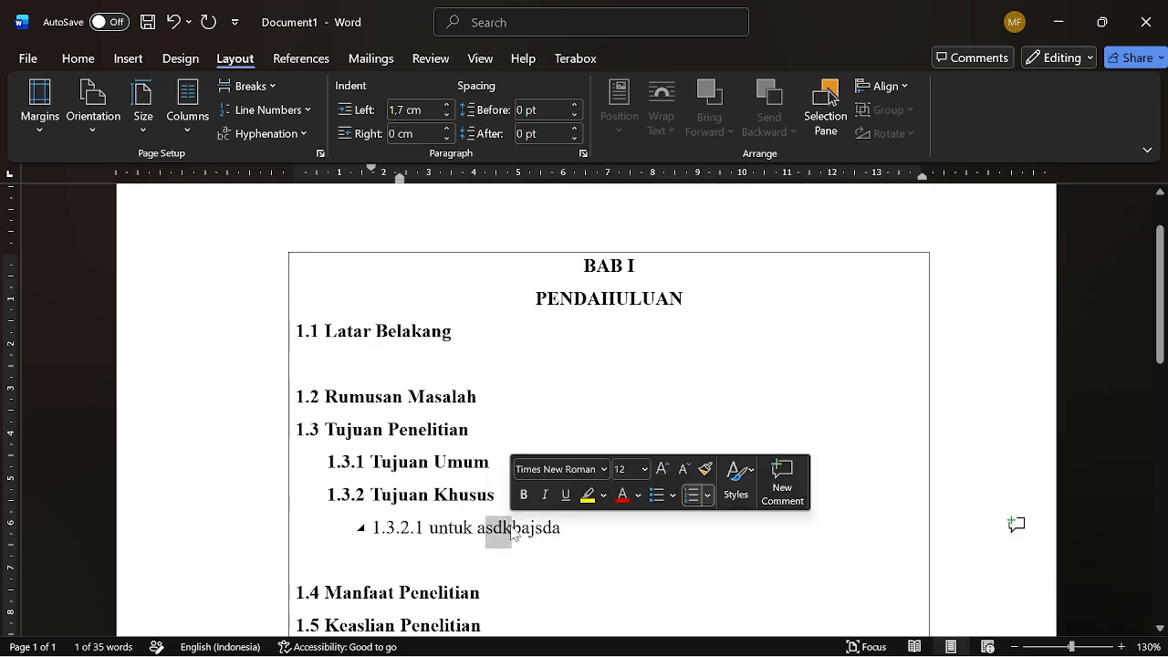
{"action": "left_click", "coordinate": [515, 529]}
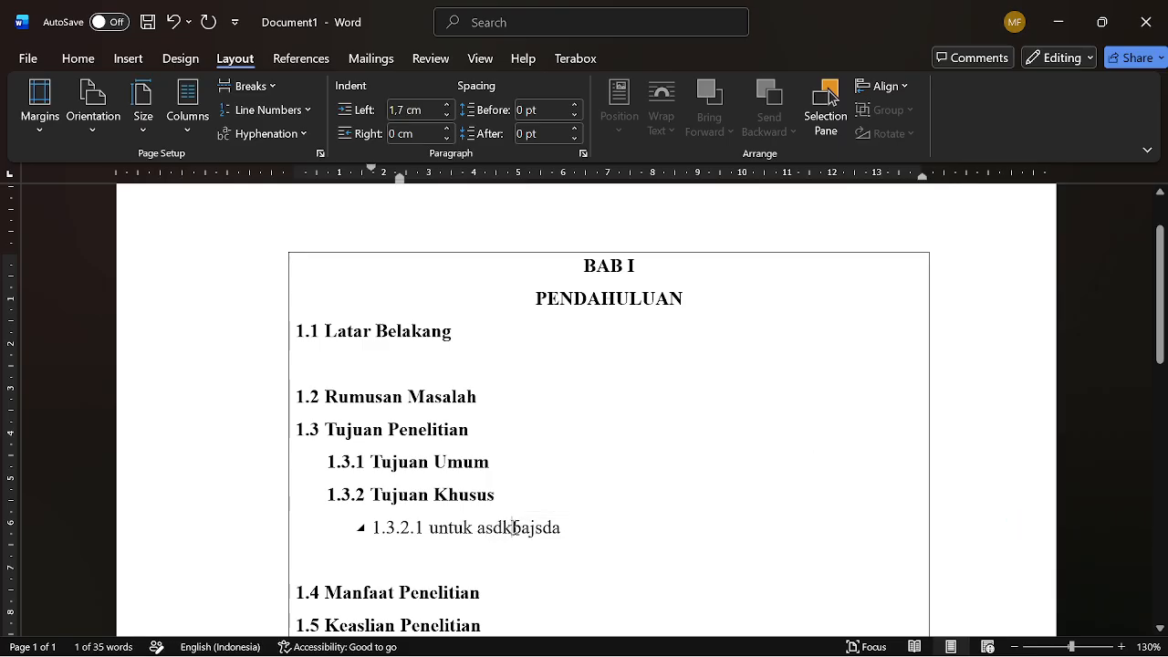
{"action": "left_click", "coordinate": [58, 64]}
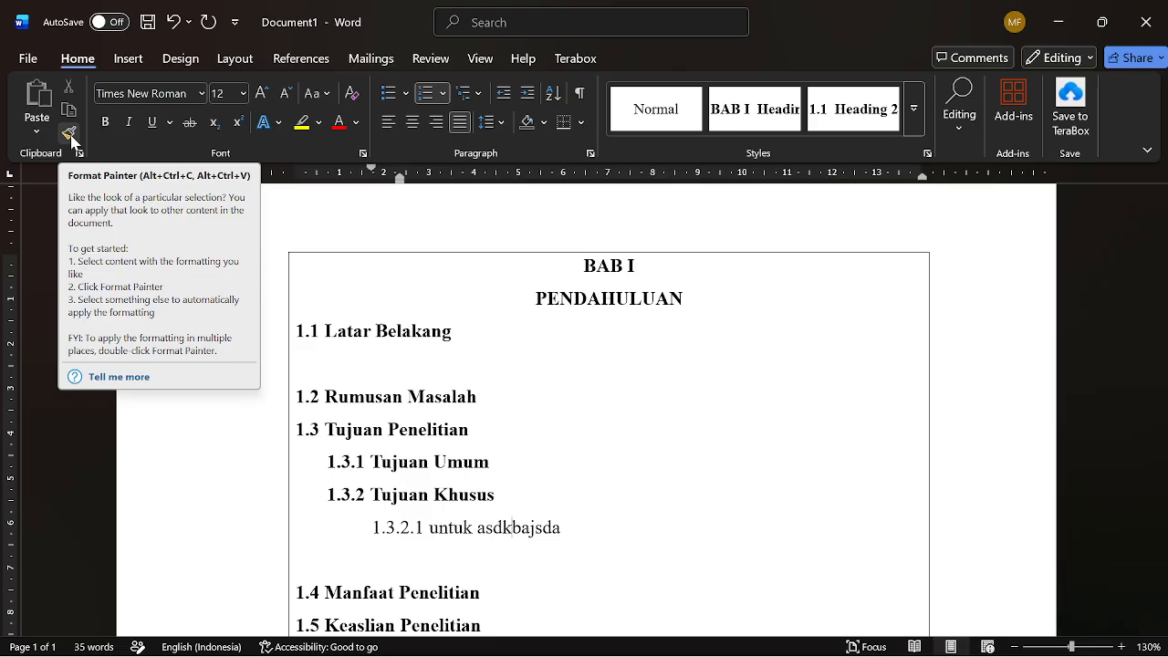
- Copy the formatting of item 1.3.2.1 onto the empty line below it to continue the numbered list
{"action": "left_click", "coordinate": [71, 135]}
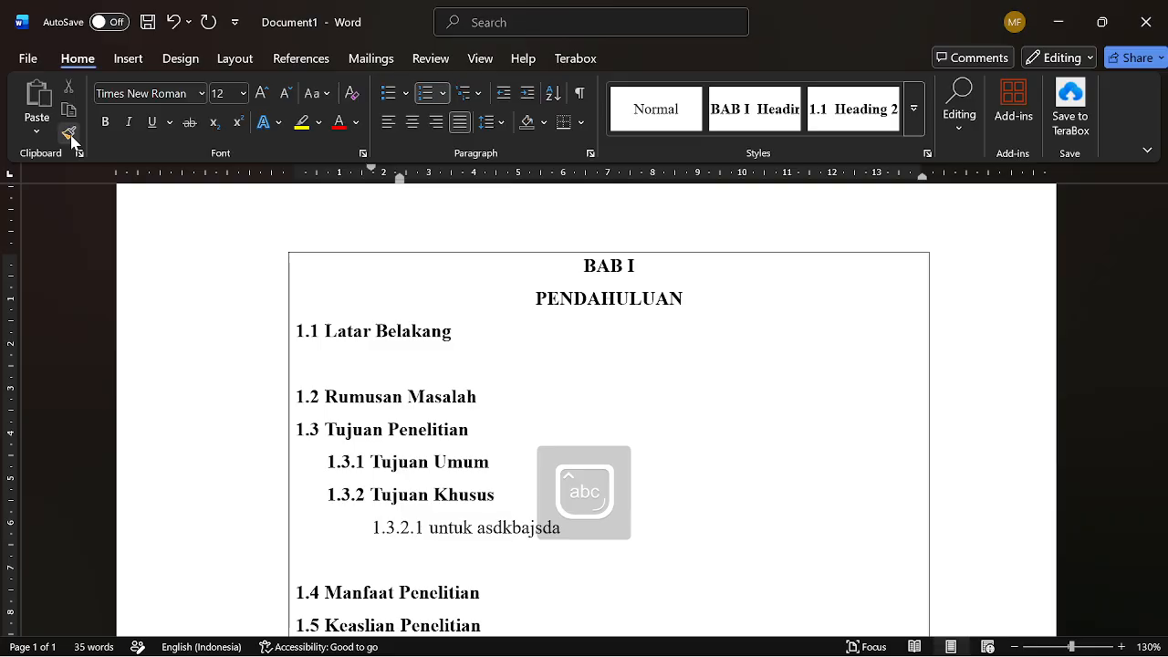
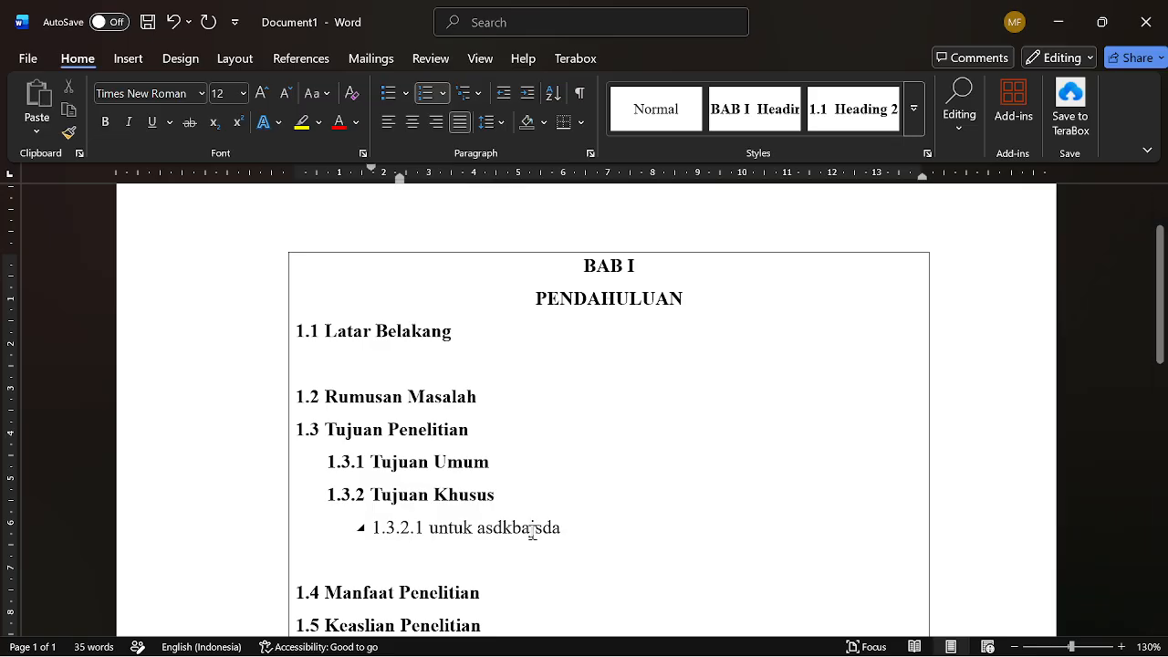
{"action": "key", "text": "Down"}
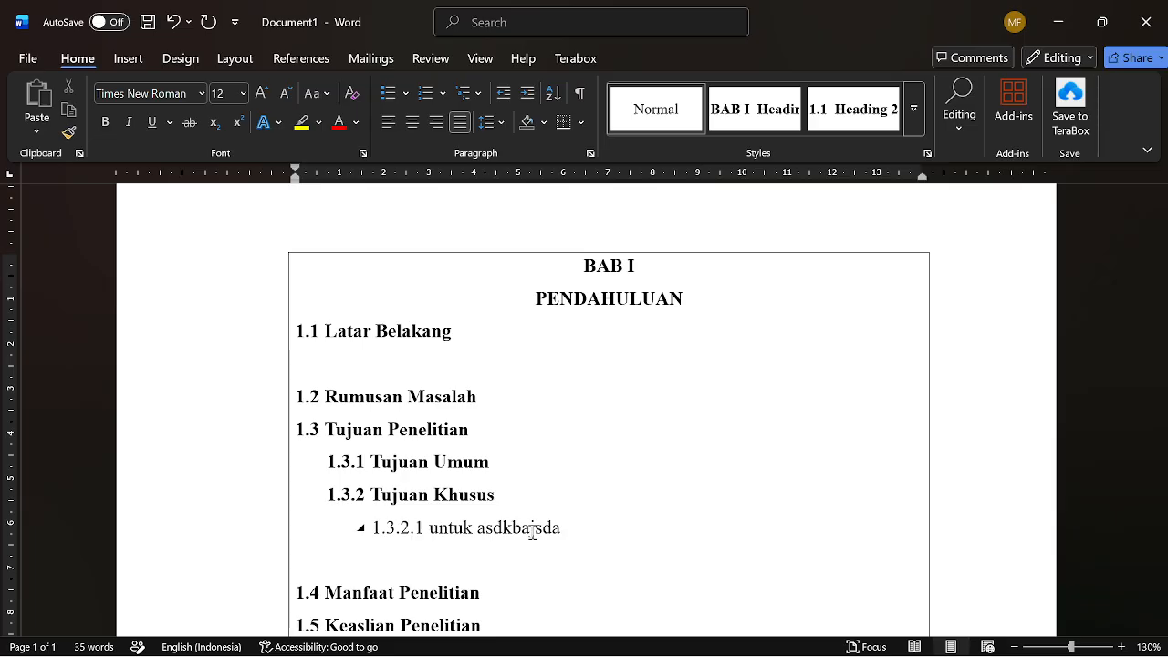
{"action": "key", "text": "ctrl+y"}
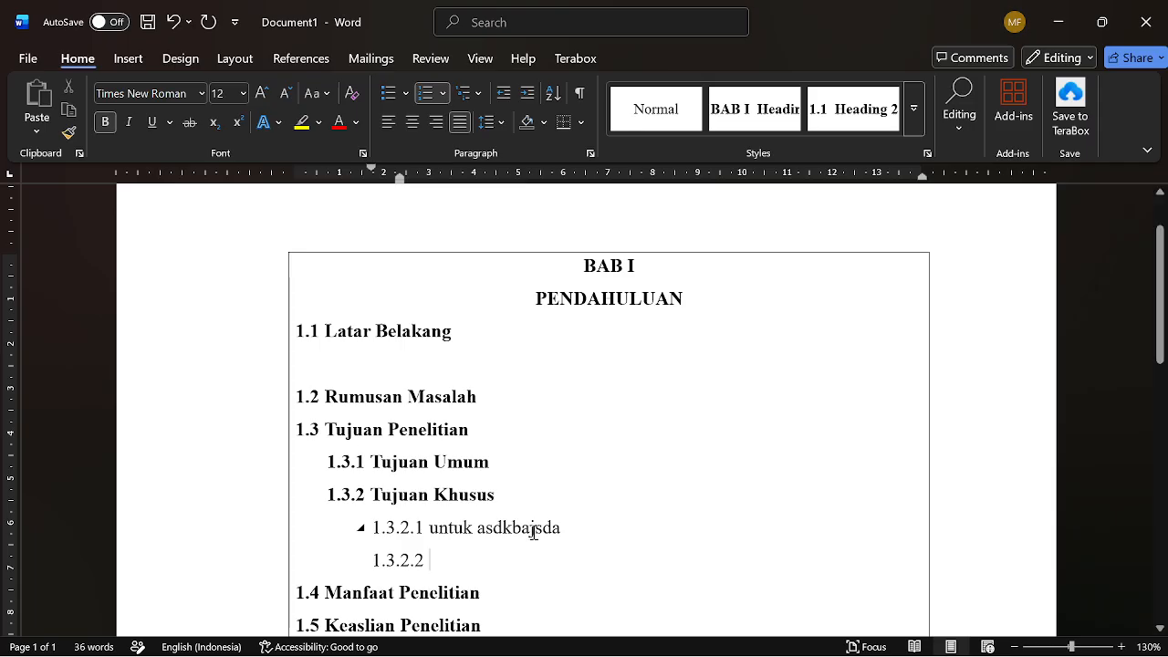
- Copy the Manfaat Penelitian and Keaslian Penelitian subheadings into a new line under TINJAUAN PUSTAKA in BAB II
{"action": "scroll", "coordinate": [534, 532], "scroll_direction": "down", "scroll_amount": 3}
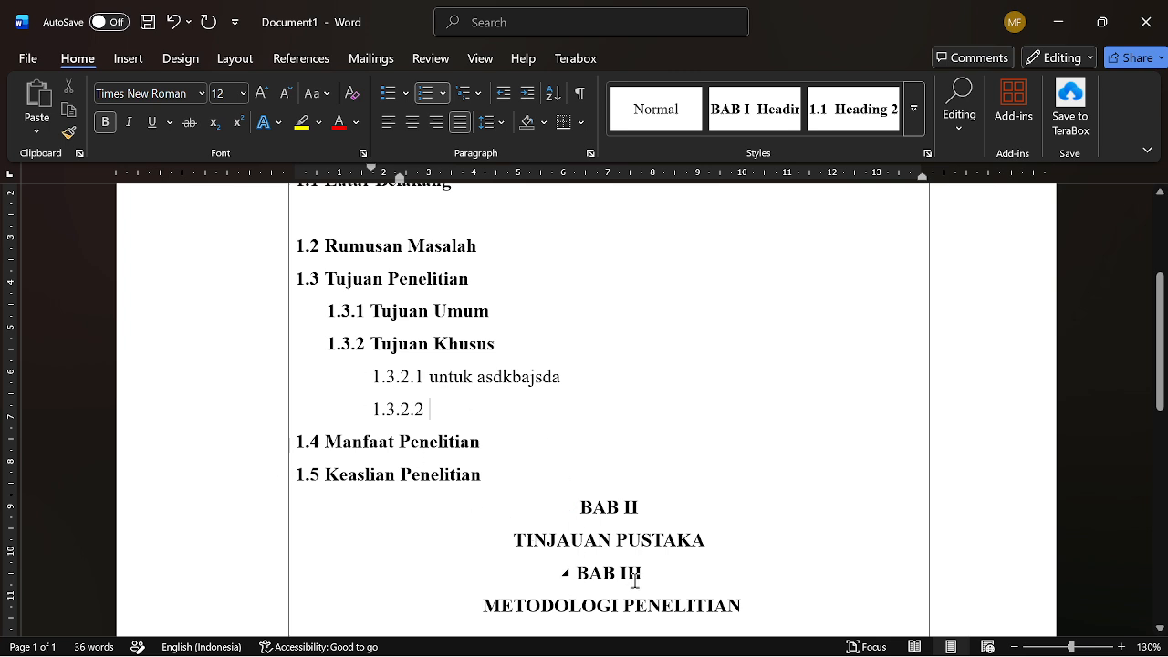
{"action": "scroll", "coordinate": [638, 578], "scroll_direction": "down", "scroll_amount": 3}
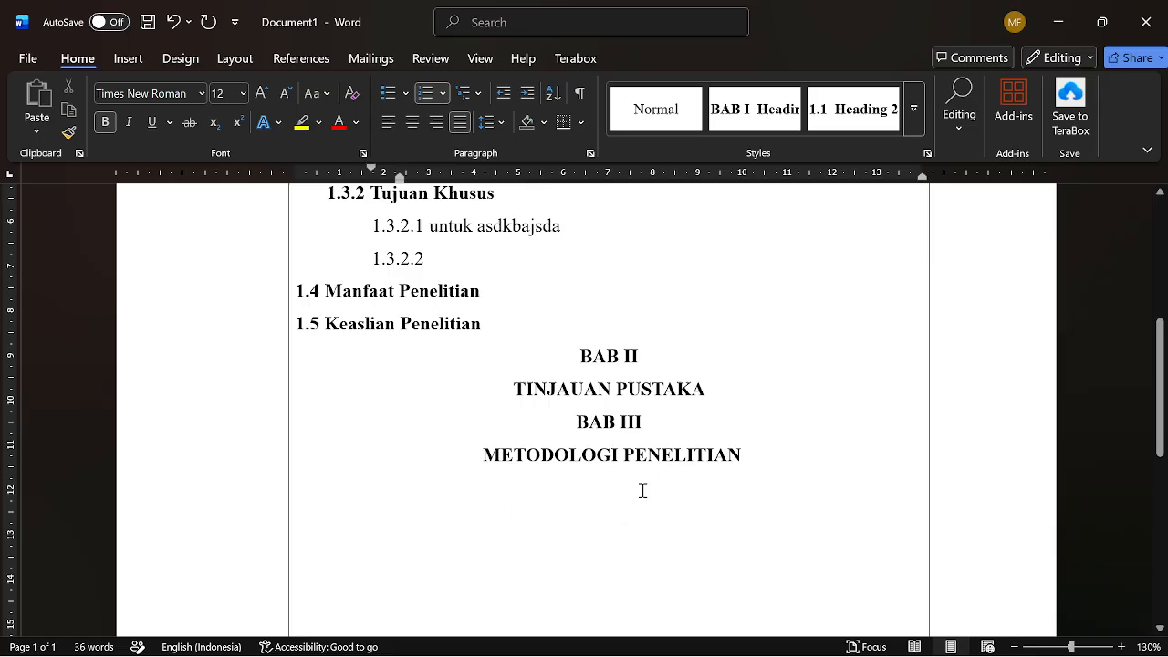
{"action": "scroll", "coordinate": [668, 449], "scroll_direction": "up", "scroll_amount": 3}
{"action": "left_click", "coordinate": [325, 442]}
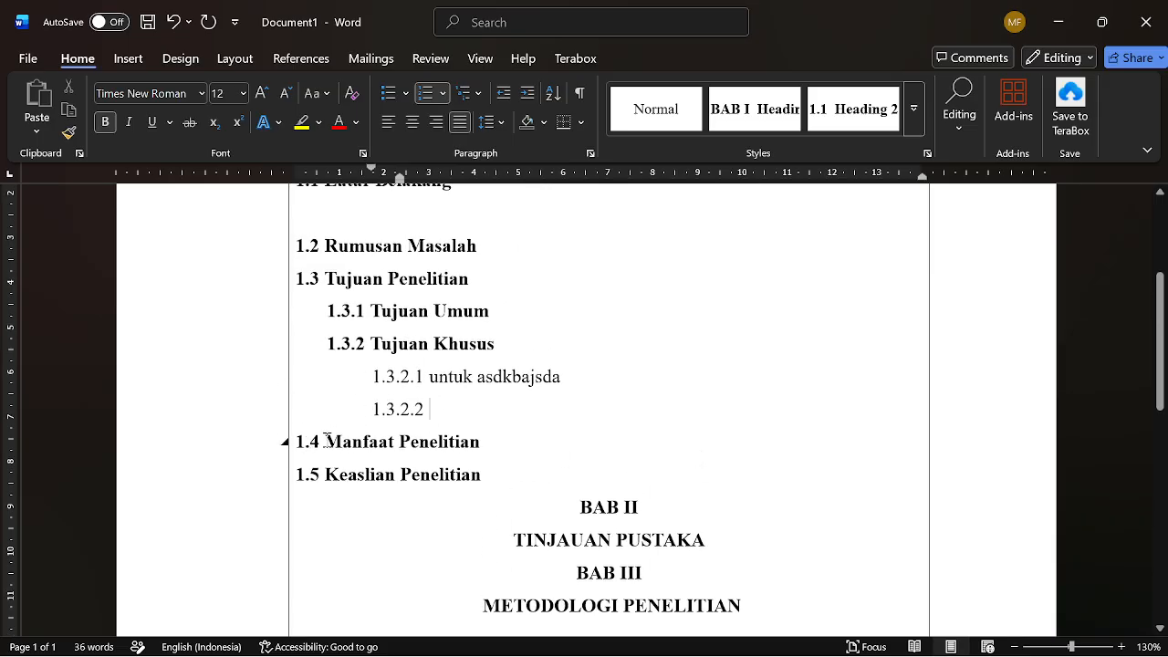
{"action": "key", "text": "shift+Down"}
{"action": "key", "text": "shift+Down"}
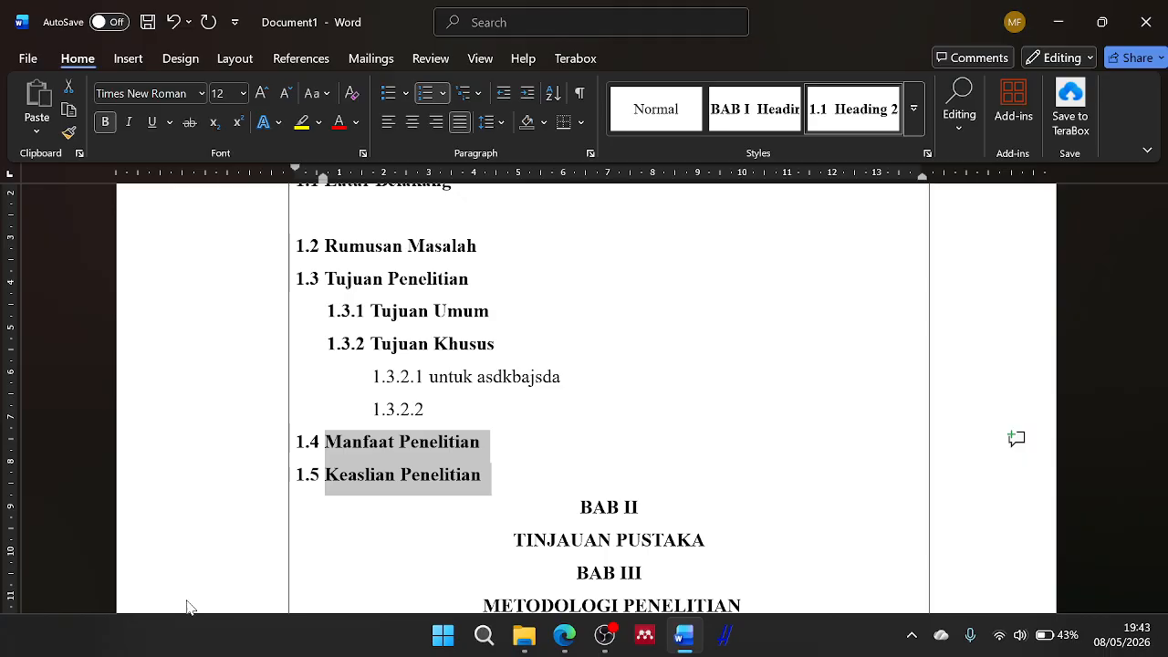
{"action": "left_click", "coordinate": [811, 551]}
{"action": "key", "text": "Return"}
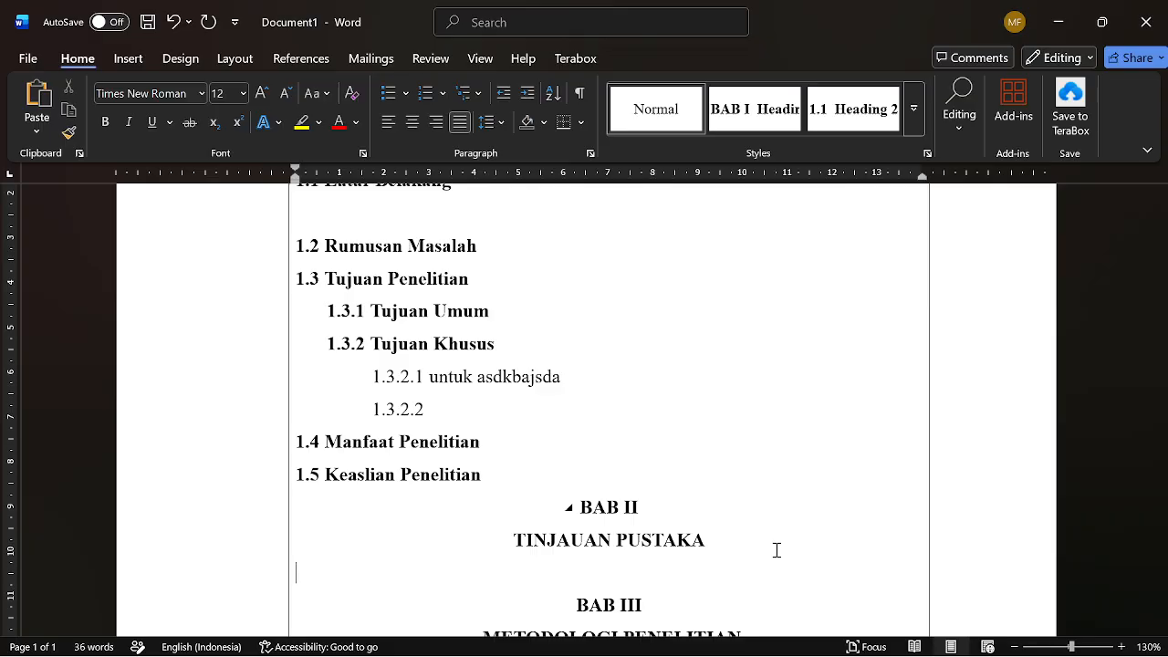
{"action": "type", "text": "2.1 Manfaat Penelitian 2.2 Keaslian Penelitian"}
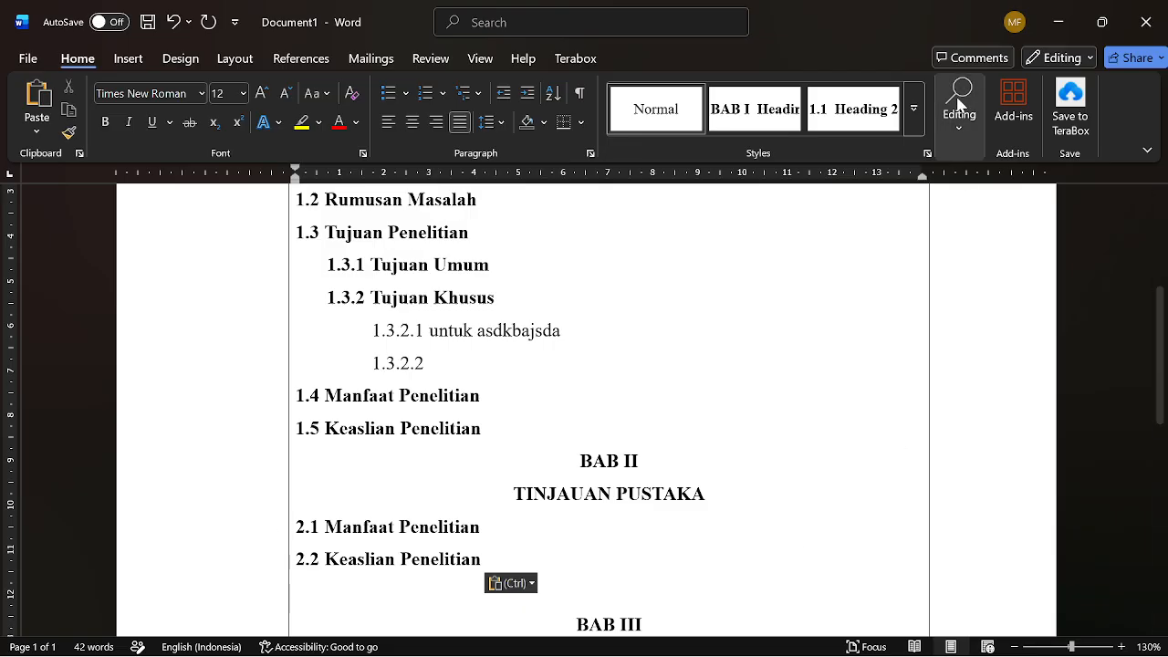
- Modify the Heading 4 style to remove its bold formatting
{"action": "left_click", "coordinate": [913, 108]}
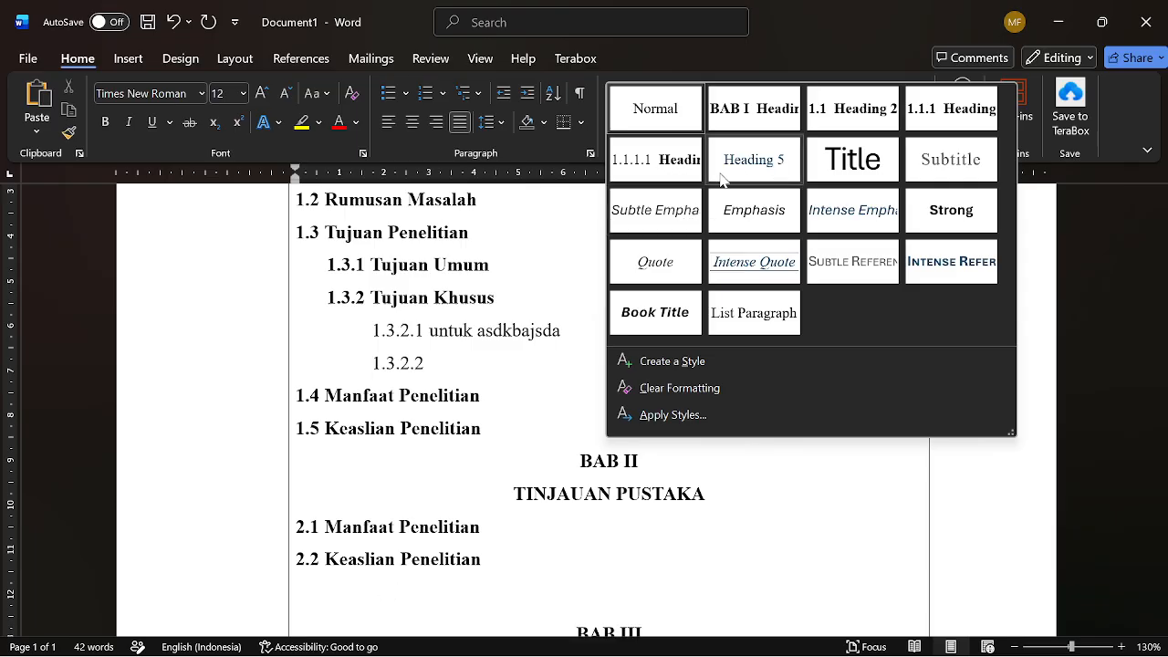
{"action": "right_click", "coordinate": [672, 161]}
{"action": "left_click", "coordinate": [719, 200]}
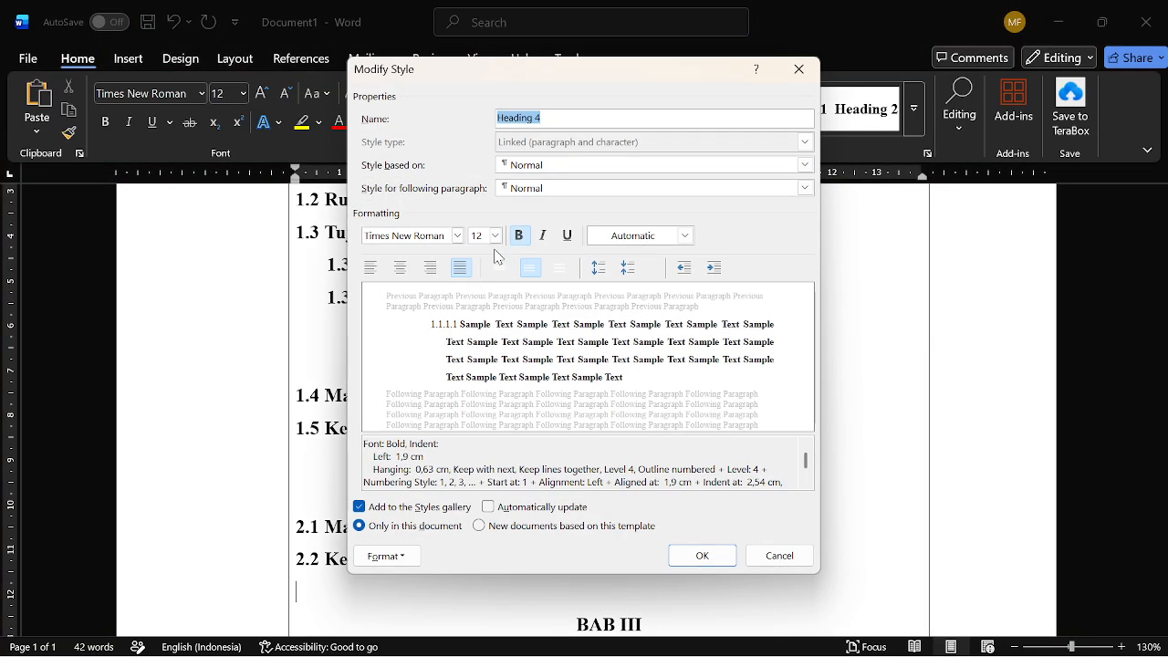
{"action": "left_click", "coordinate": [519, 235]}
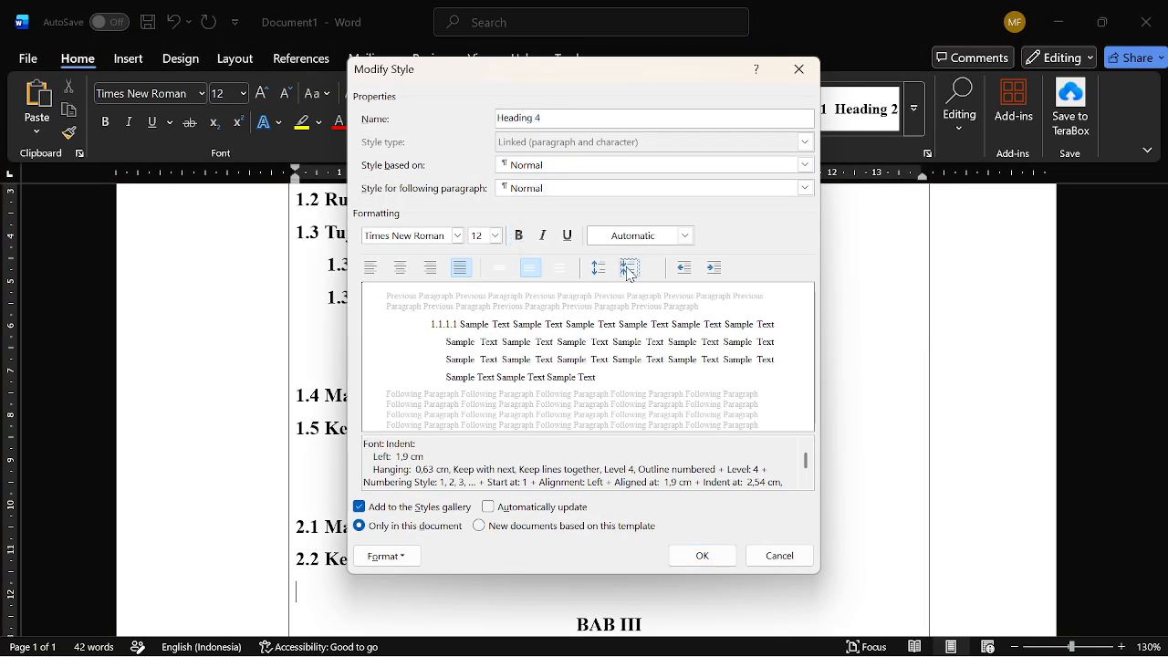
{"action": "left_click", "coordinate": [691, 556]}
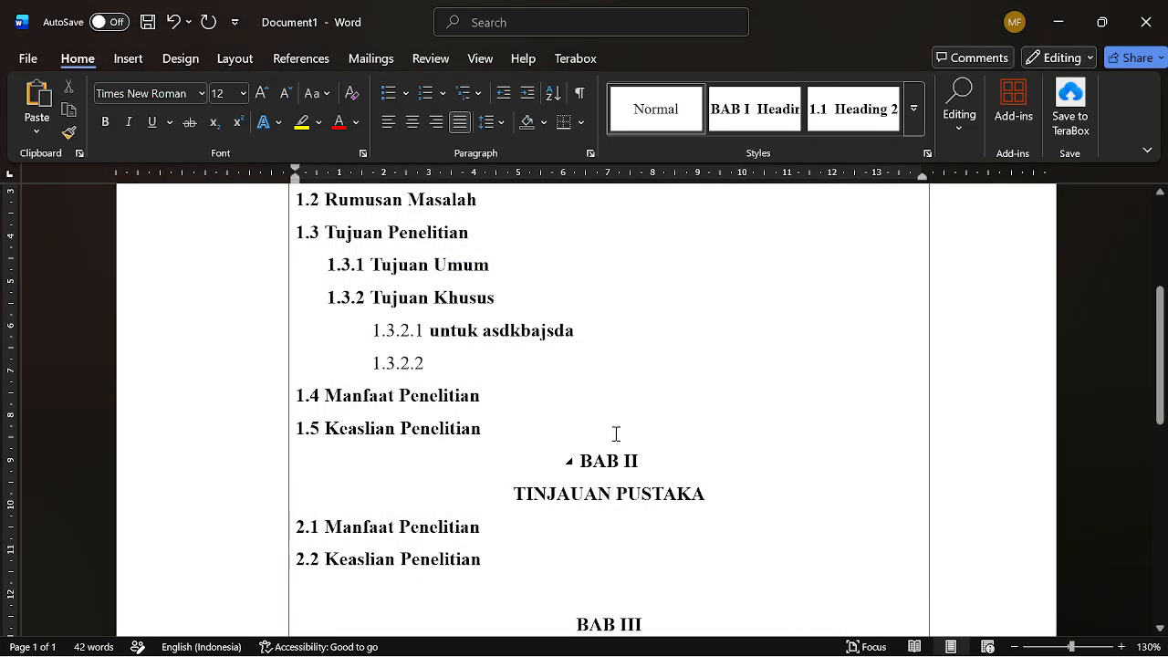
{"action": "left_click", "coordinate": [916, 116]}
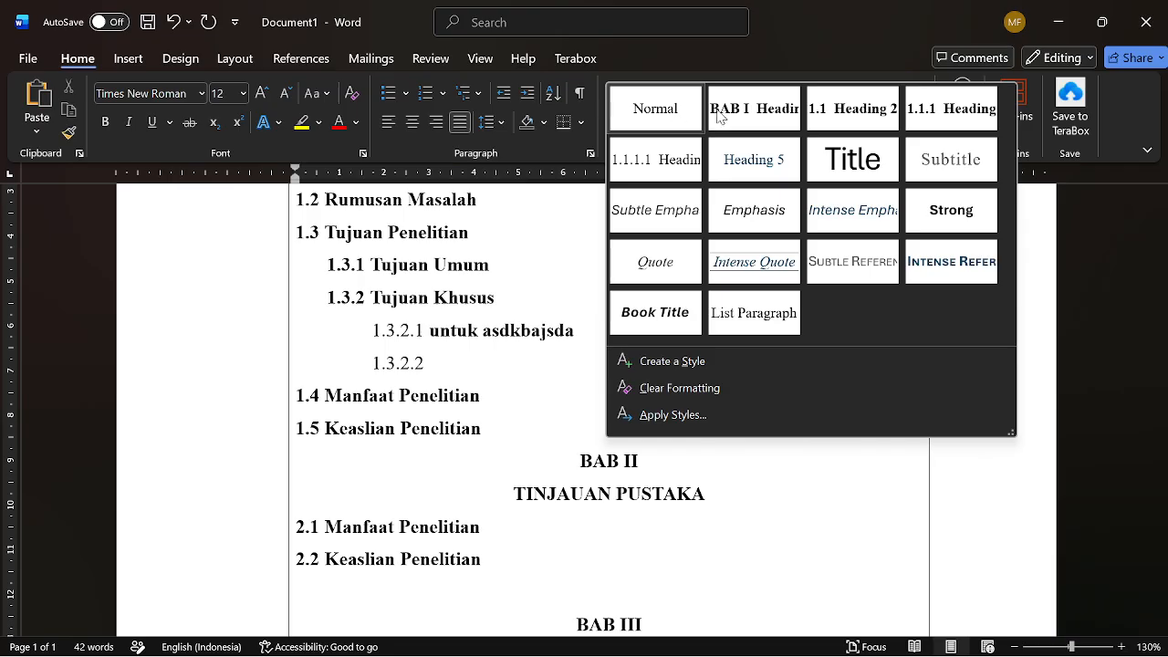
{"action": "left_click", "coordinate": [477, 599]}
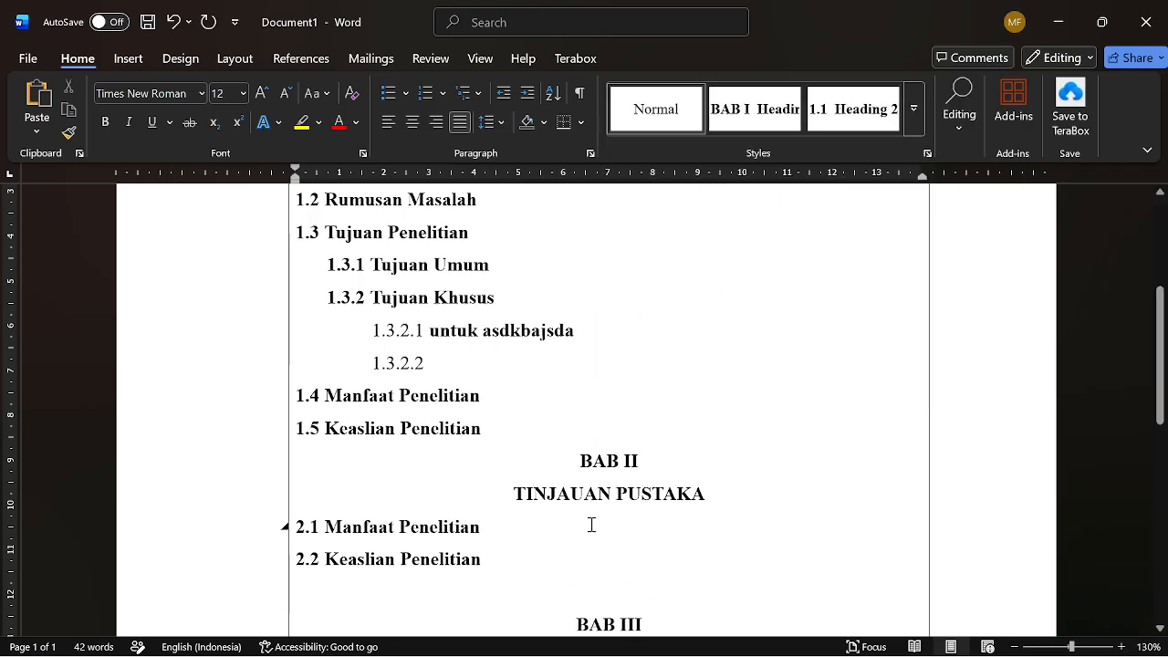
- Show the navigation pane with the document's headings
{"action": "scroll", "coordinate": [620, 518], "scroll_direction": "up", "scroll_amount": 3}
{"action": "key", "text": "alt"}
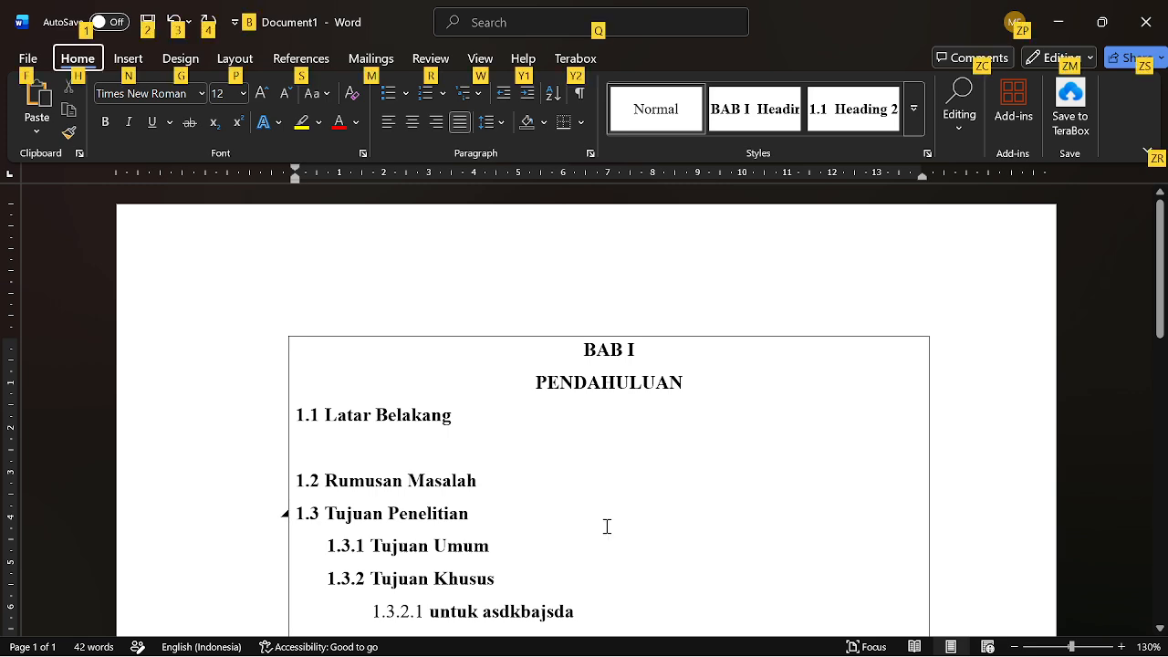
{"action": "key", "text": "w"}
{"action": "key", "text": "k"}
- Insert two page breaks before the BAB I PENDAHULUAN heading and view the start of the document
{"action": "left_click", "coordinate": [795, 361]}
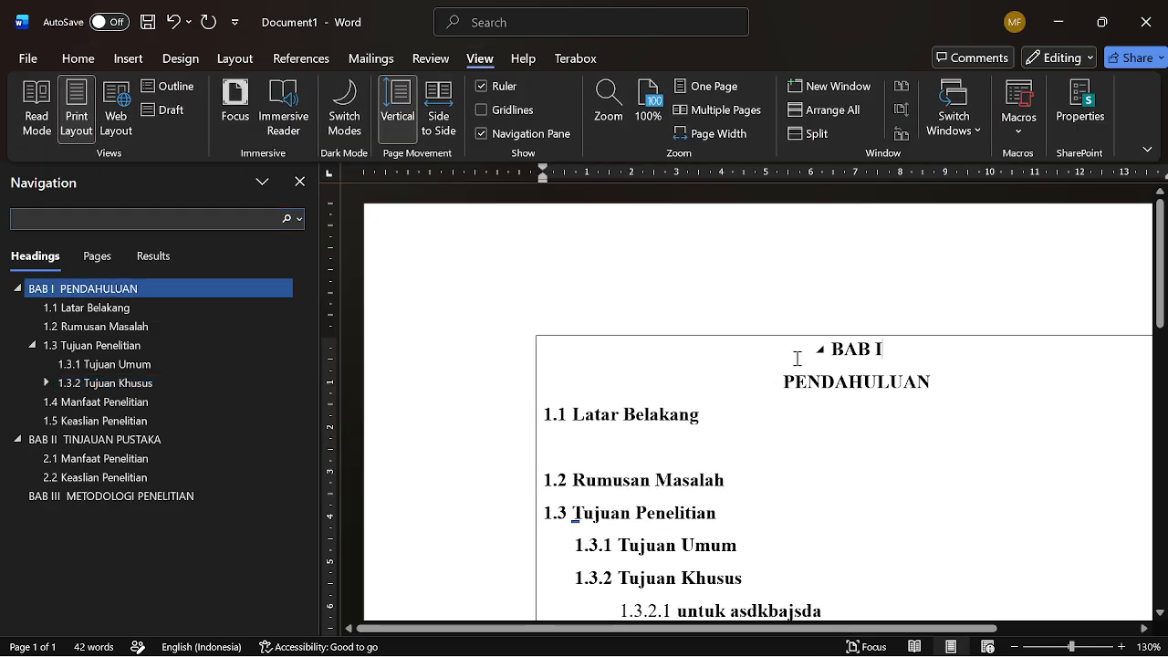
{"action": "scroll", "coordinate": [809, 360], "scroll_direction": "down", "scroll_amount": 4, "text": "ctrl"}
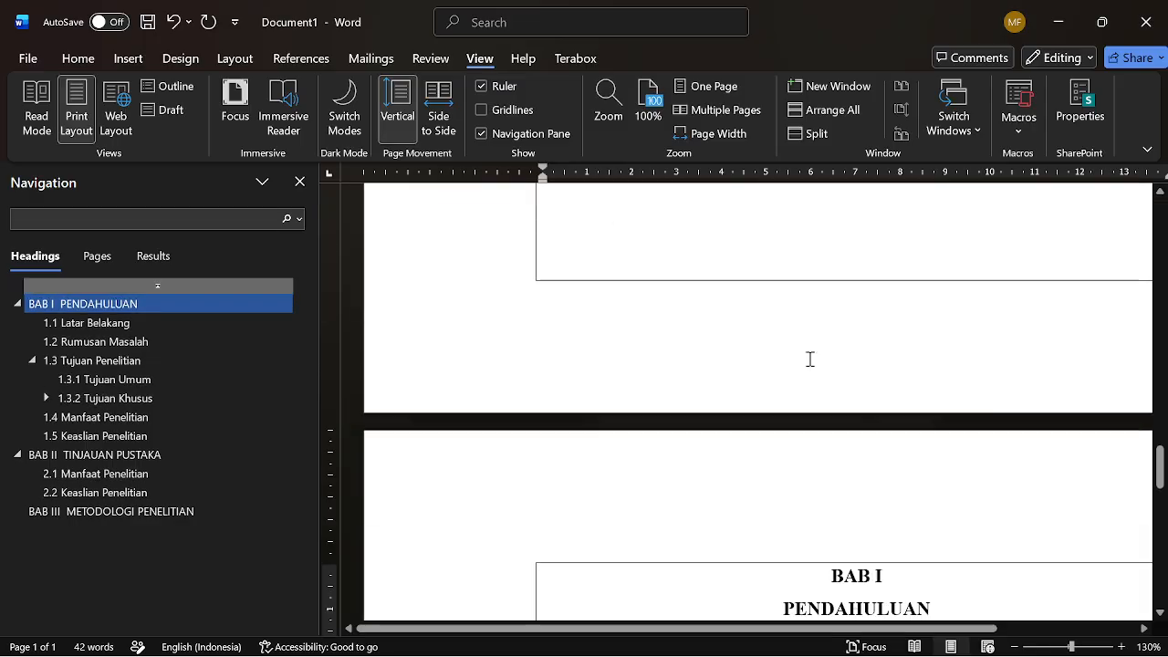
{"action": "scroll", "coordinate": [812, 361], "scroll_direction": "down", "scroll_amount": 2, "text": "ctrl"}
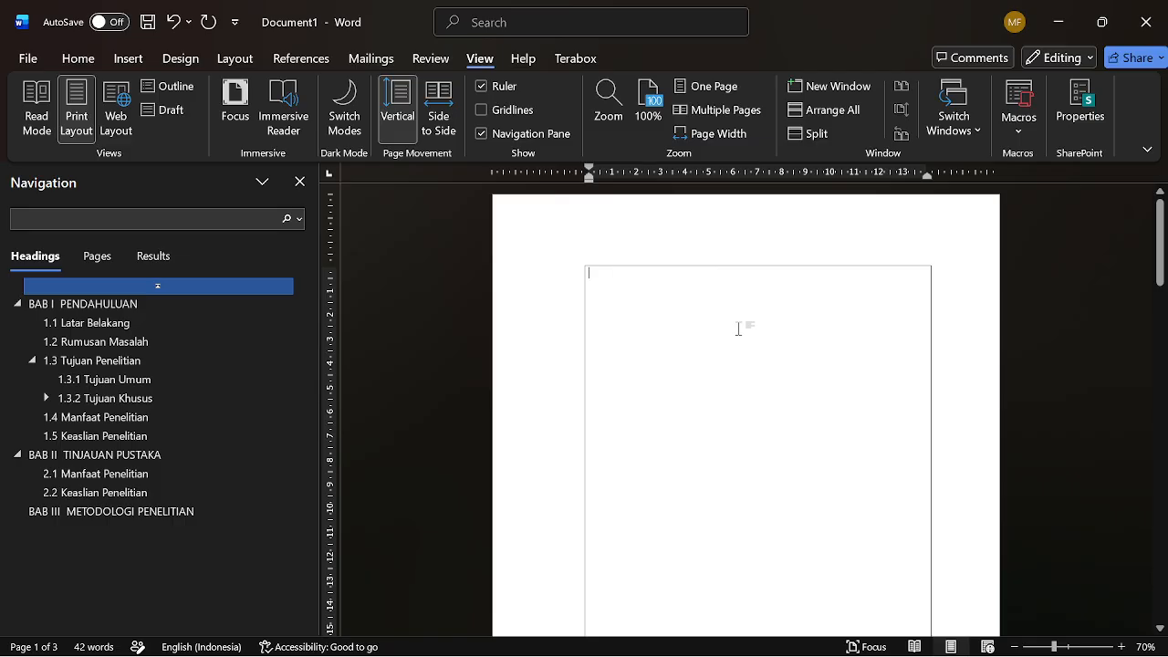
{"action": "key", "text": "ctrl"}
{"action": "left_click", "coordinate": [78, 57]}
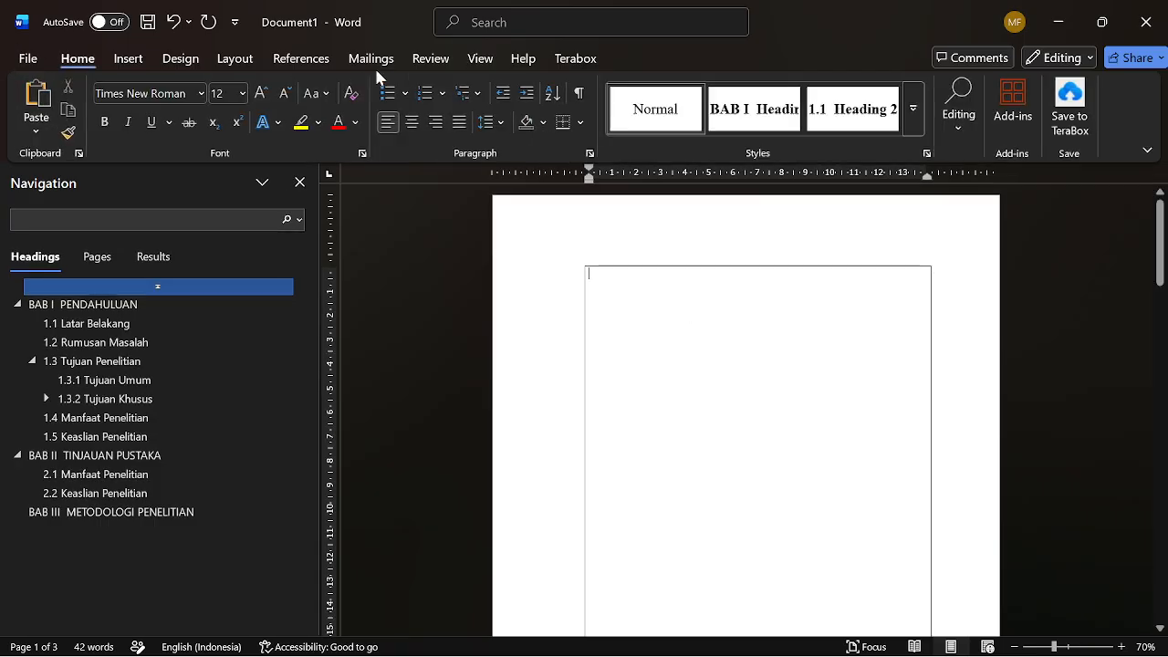
{"action": "left_click", "coordinate": [913, 108]}
{"action": "left_click", "coordinate": [810, 478]}
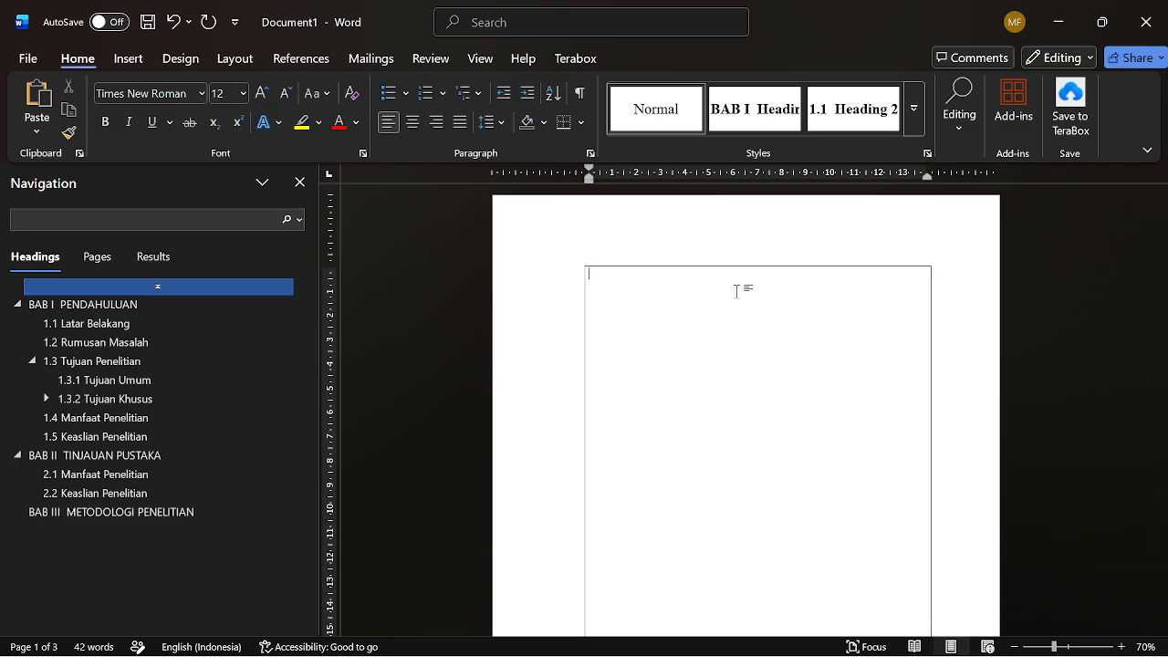
{"action": "key", "text": "Caps_Lock"}
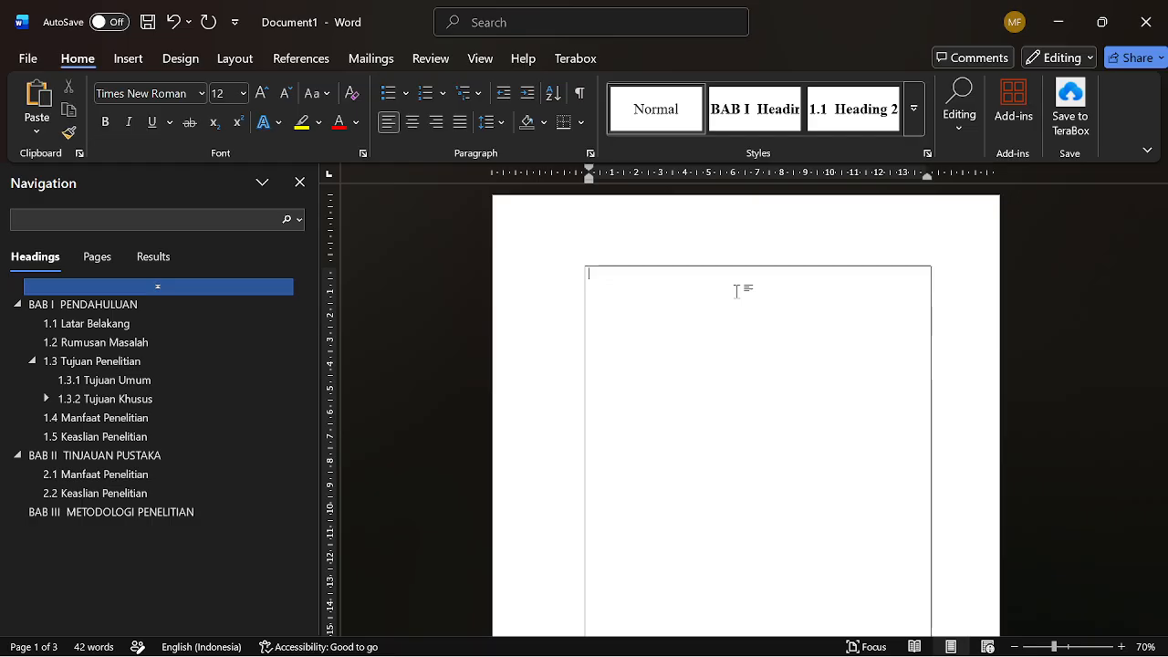
{"action": "key", "text": "Caps_Lock"}
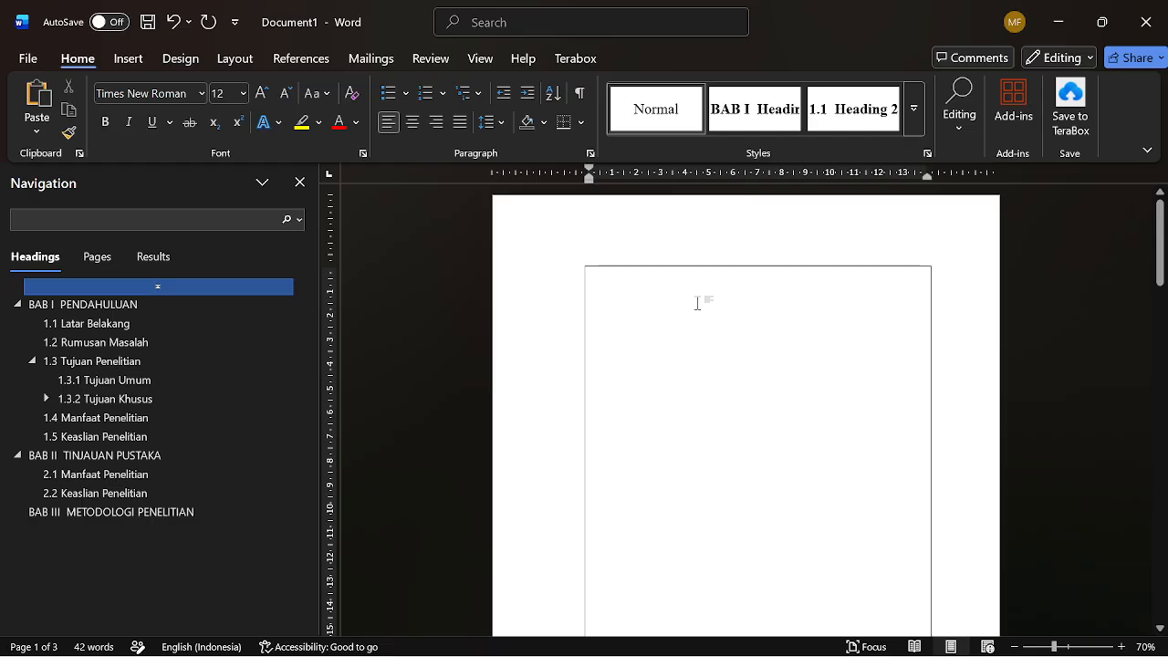
{"action": "left_click", "coordinate": [234, 62]}
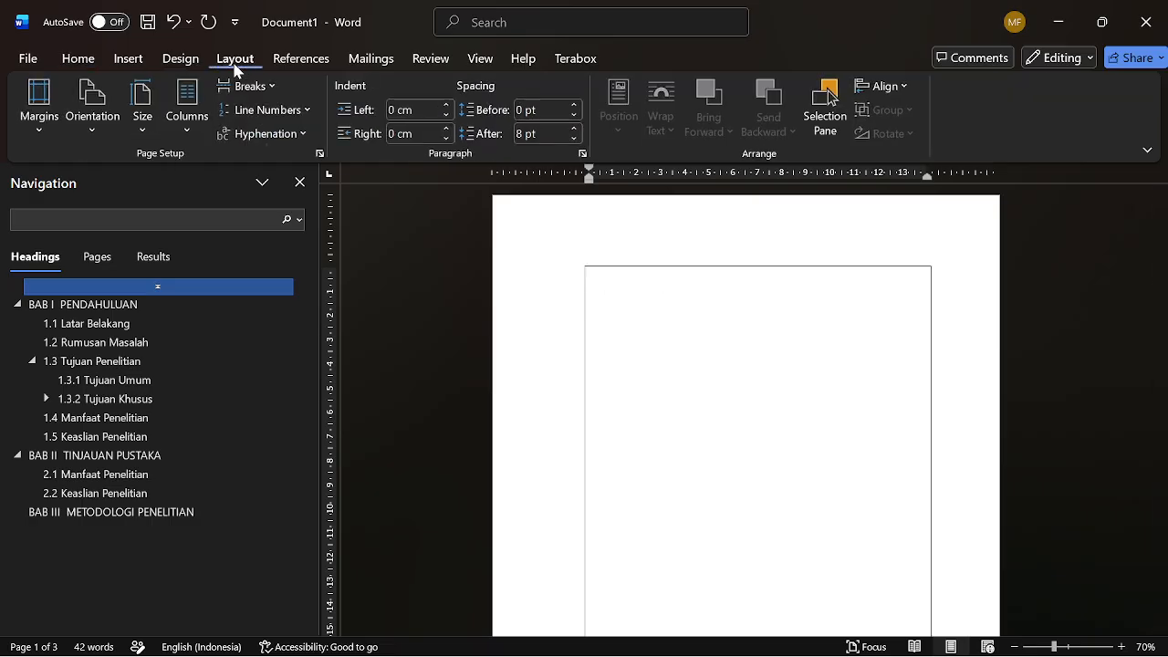
{"action": "left_click", "coordinate": [248, 84]}
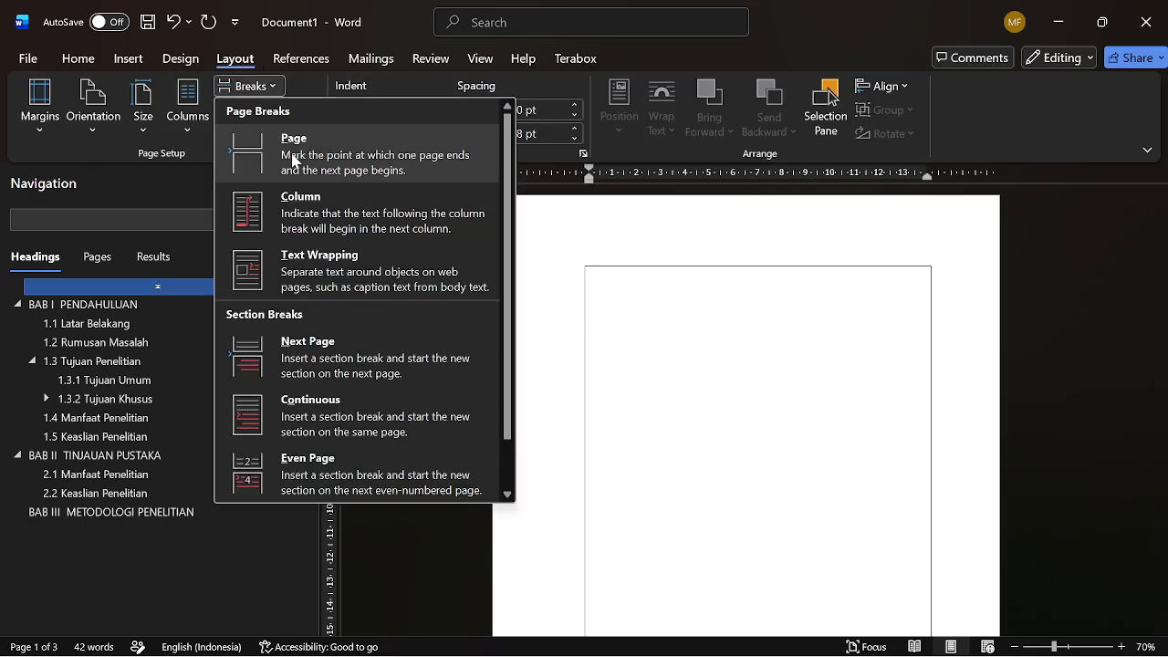
{"action": "left_click", "coordinate": [676, 329]}
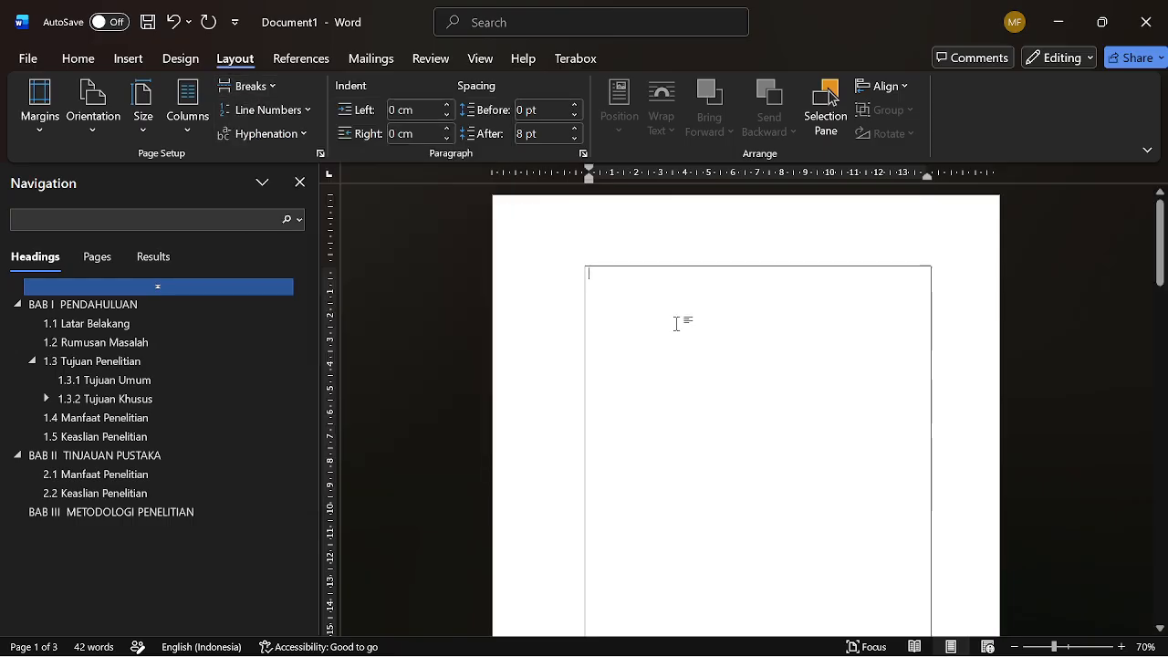
- Turn on the display of formatting marks and close the navigation pane
{"action": "left_click", "coordinate": [79, 61]}
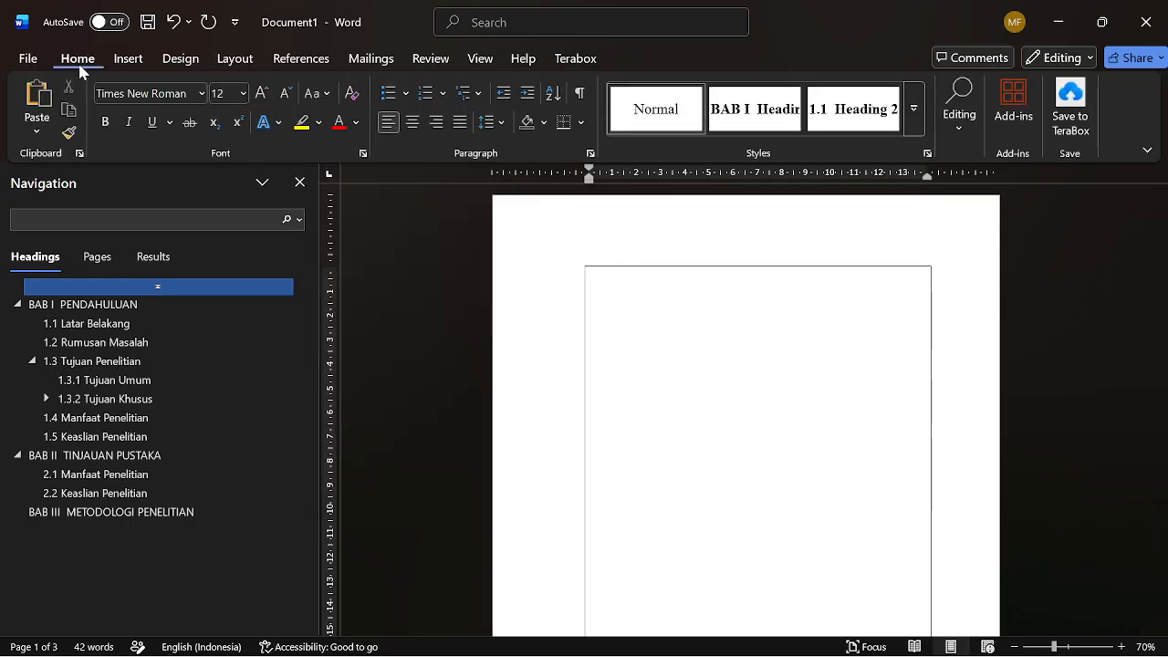
{"action": "left_click", "coordinate": [581, 95]}
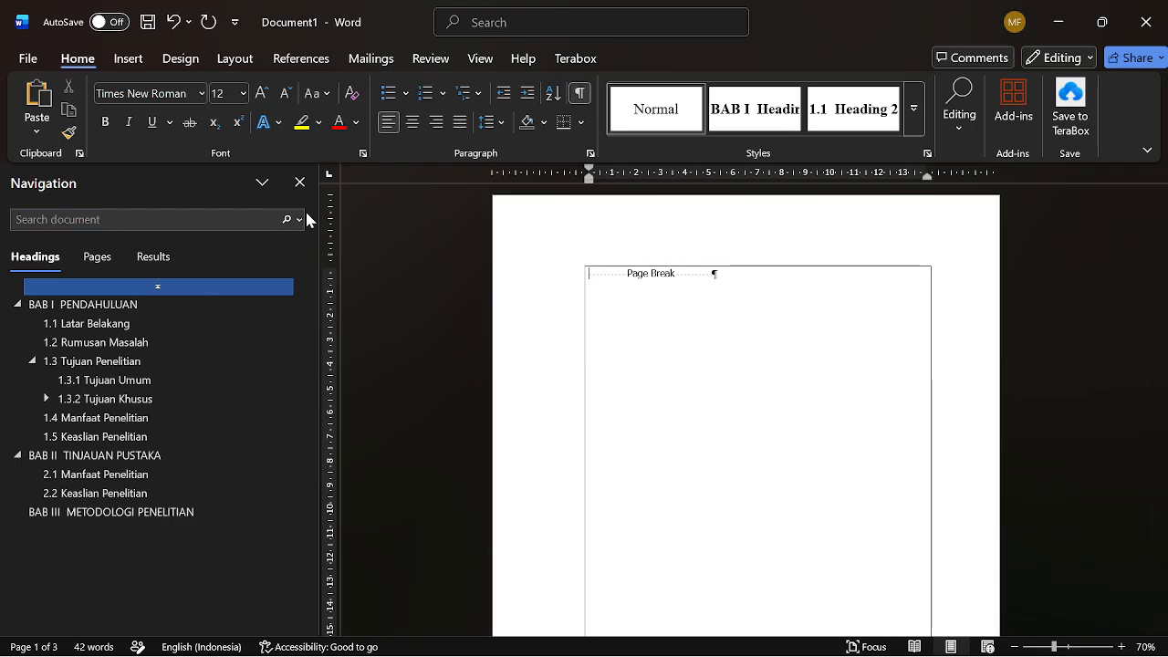
{"action": "left_click", "coordinate": [301, 182]}
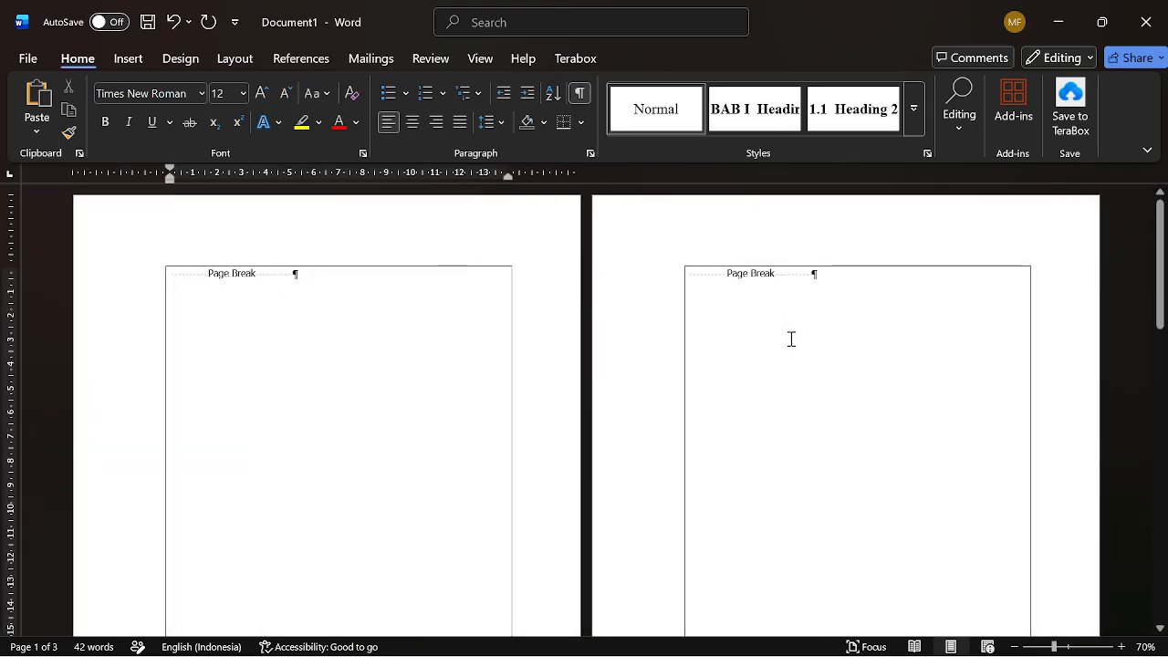
- Insert three more page breaks at the start of the document, ahead of BAB I
{"action": "scroll", "coordinate": [791, 347], "scroll_direction": "down", "scroll_amount": 5}
{"action": "scroll", "coordinate": [558, 437], "scroll_direction": "up", "scroll_amount": 5}
{"action": "scroll", "coordinate": [475, 287], "scroll_direction": "down", "scroll_amount": 2, "text": "ctrl"}
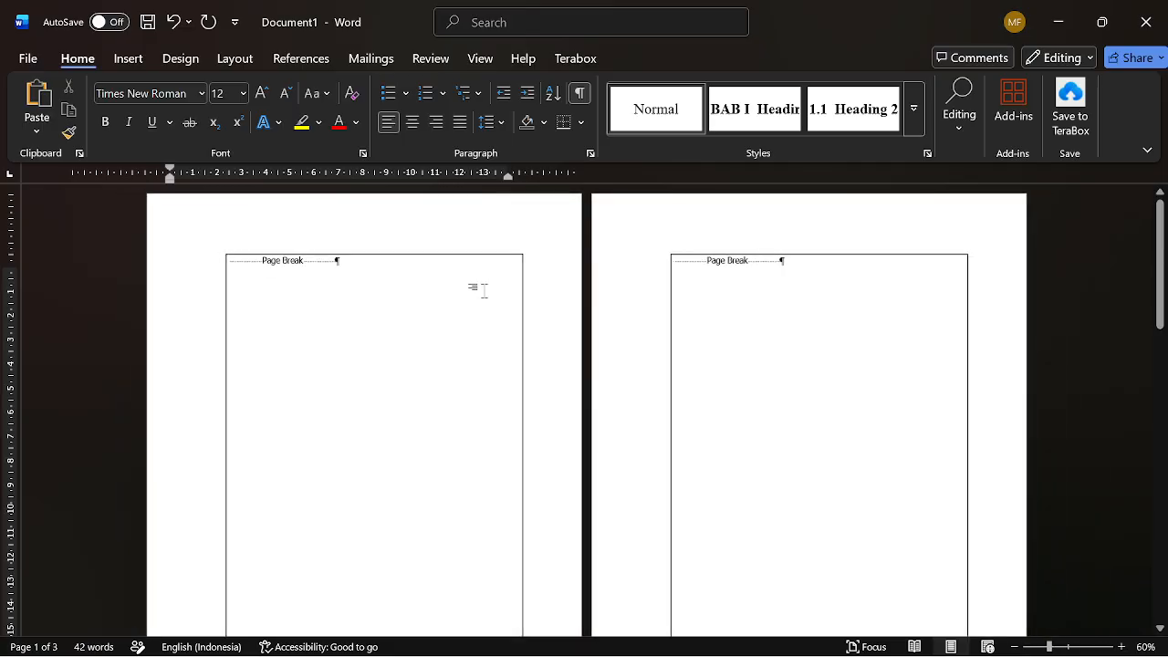
{"action": "scroll", "coordinate": [508, 318], "scroll_direction": "up", "scroll_amount": 1}
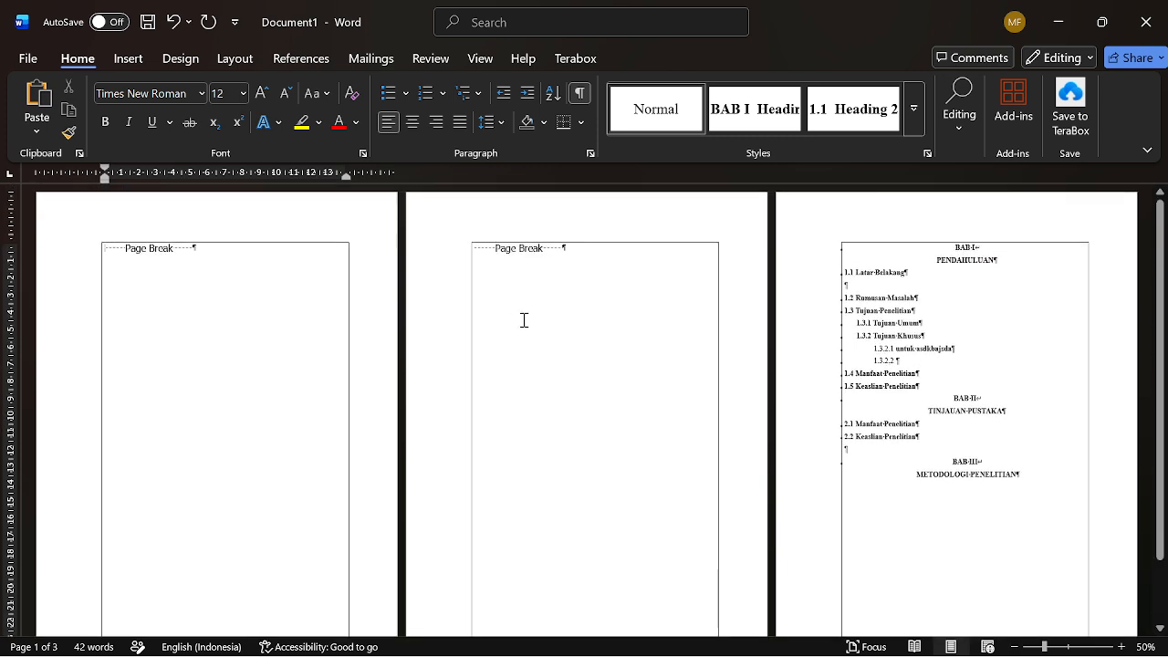
{"action": "key", "text": "ctrl+Return"}
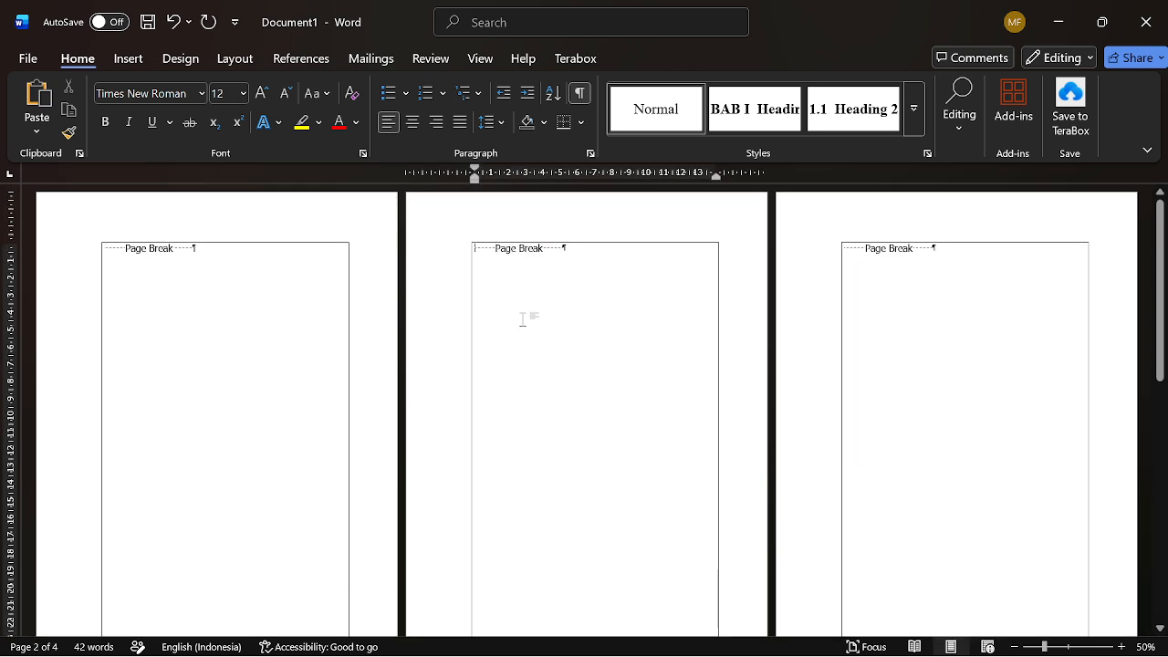
{"action": "key", "text": "ctrl+Return"}
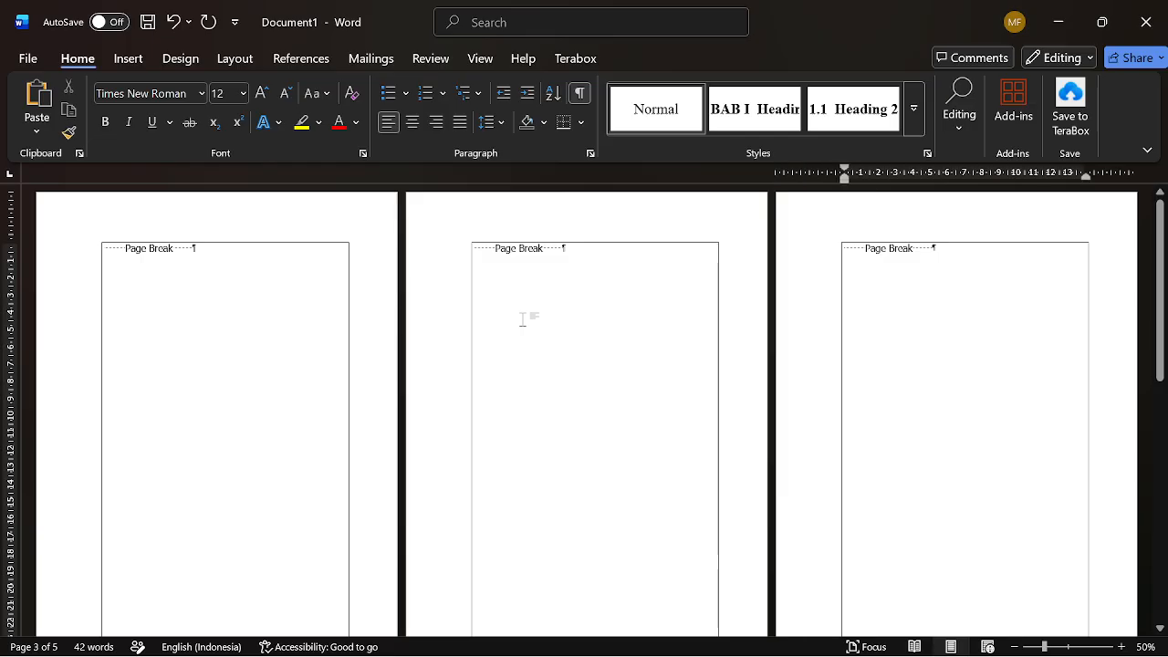
{"action": "key", "text": "ctrl+Return"}
{"action": "scroll", "coordinate": [618, 451], "scroll_direction": "down", "scroll_amount": 3}
{"action": "scroll", "coordinate": [625, 452], "scroll_direction": "up", "scroll_amount": 1}
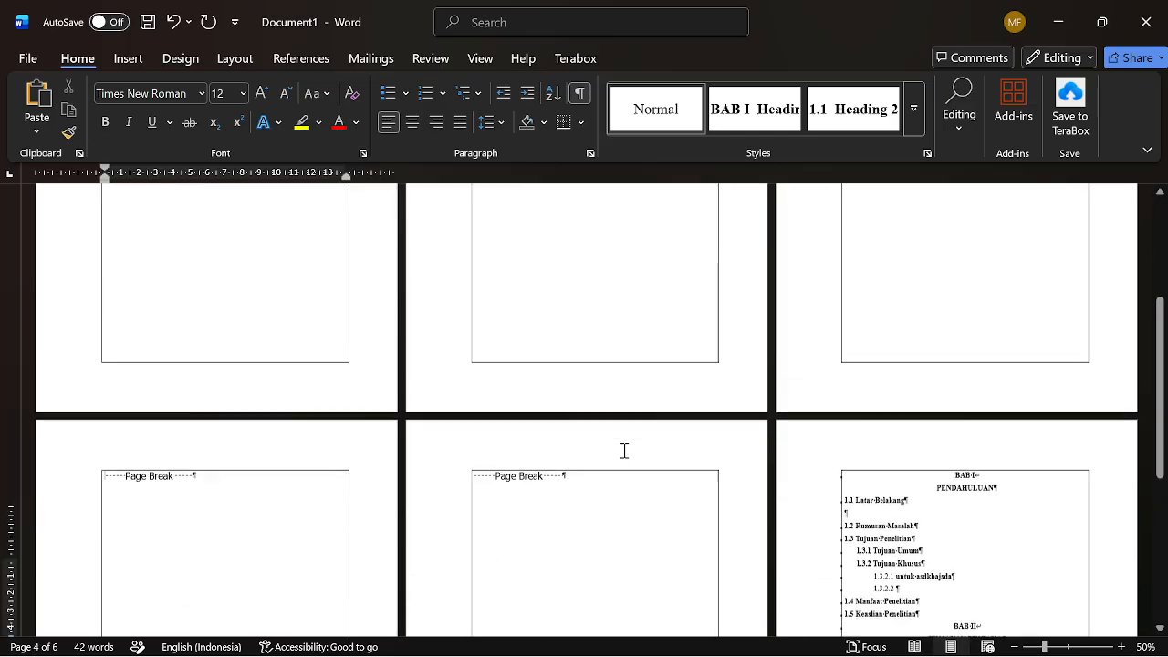
- Add the Heading 1 title "HALAMAN PENGESAHAN" on its own line above the page break on the first page
{"action": "scroll", "coordinate": [625, 451], "scroll_direction": "up", "scroll_amount": 4}
{"action": "left_click", "coordinate": [138, 251]}
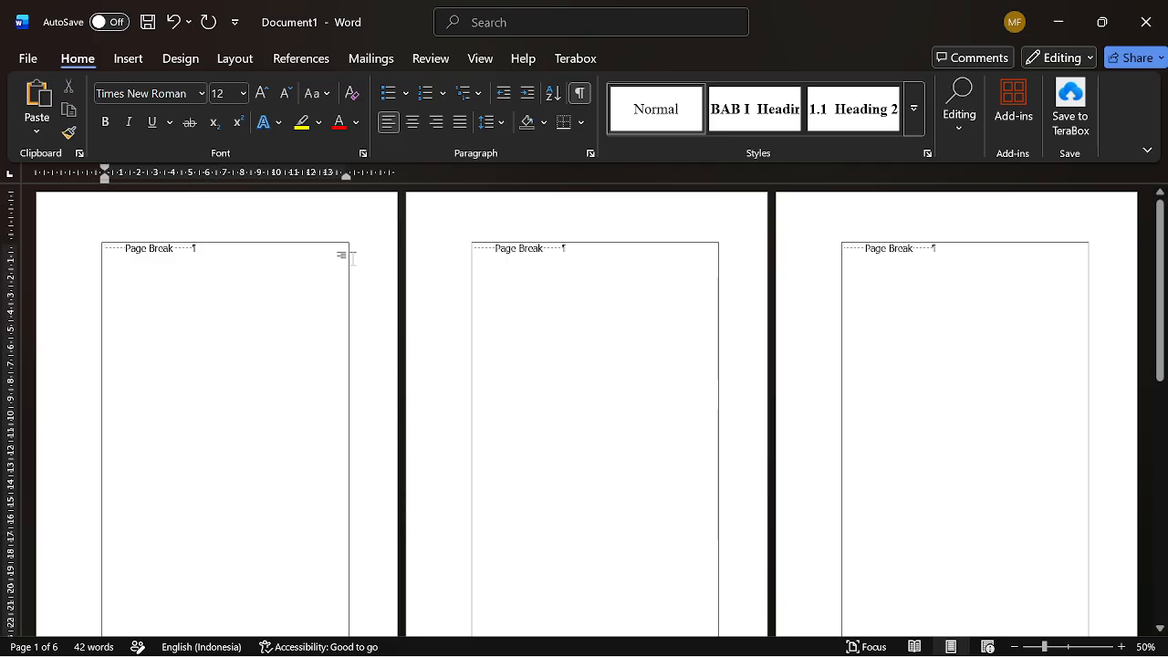
{"action": "key", "text": "Return"}
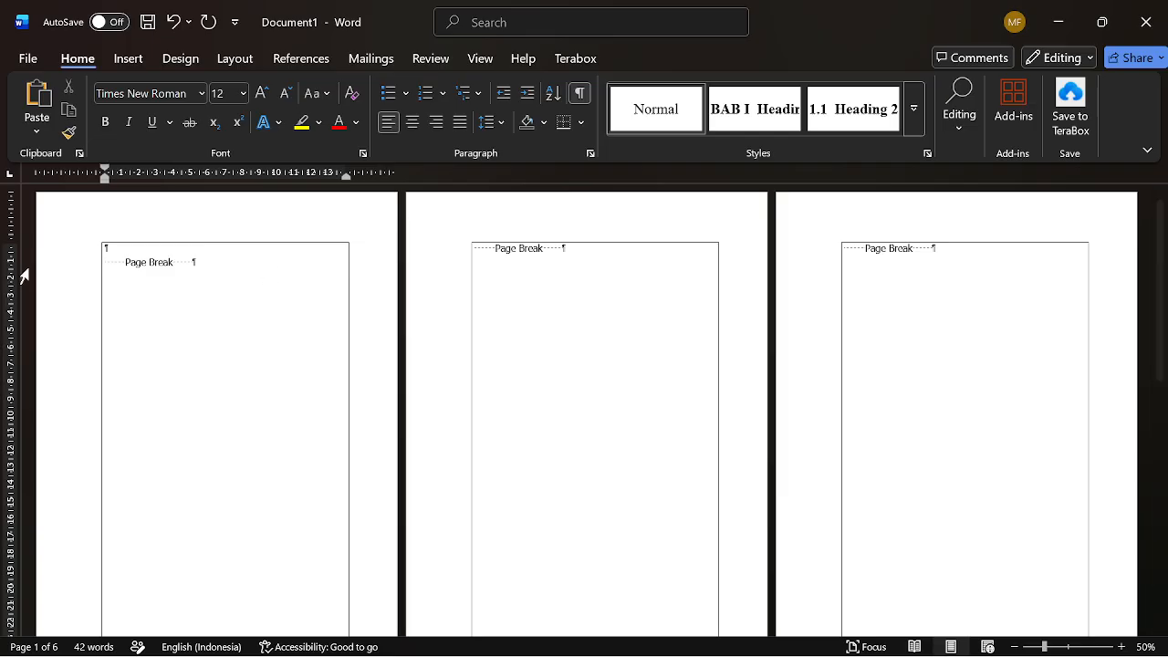
{"action": "left_click", "coordinate": [765, 121]}
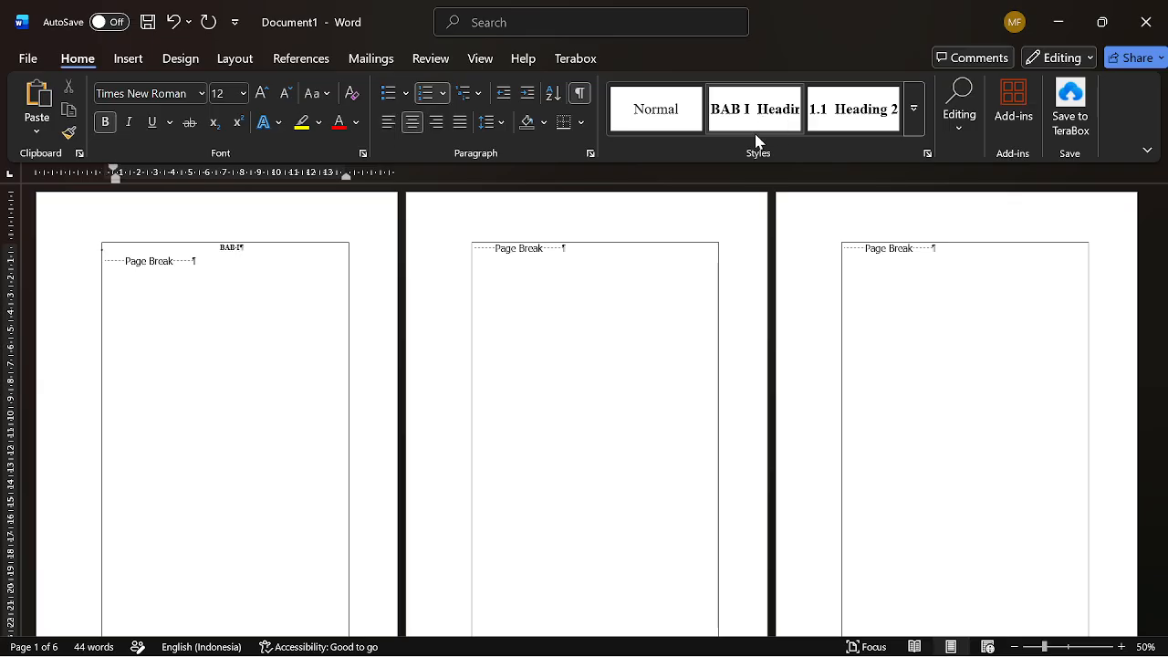
{"action": "key", "text": "Caps_Lock"}
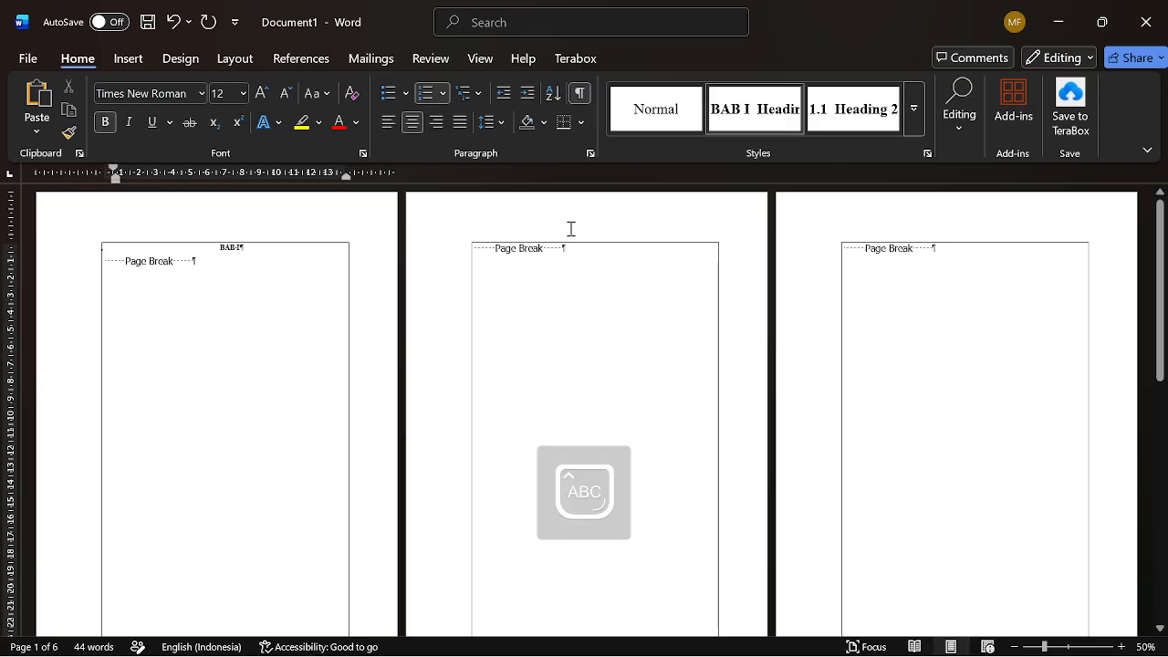
{"action": "type", "text": "HALAMAN"}
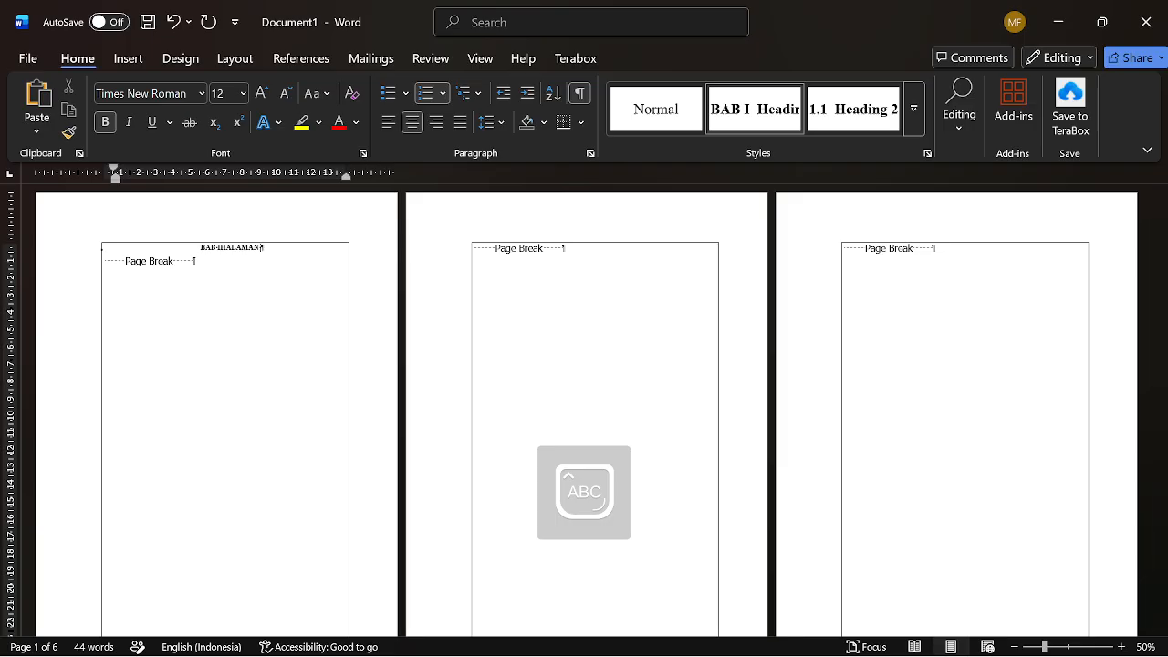
{"action": "type", "text": " PENGESAHAN"}
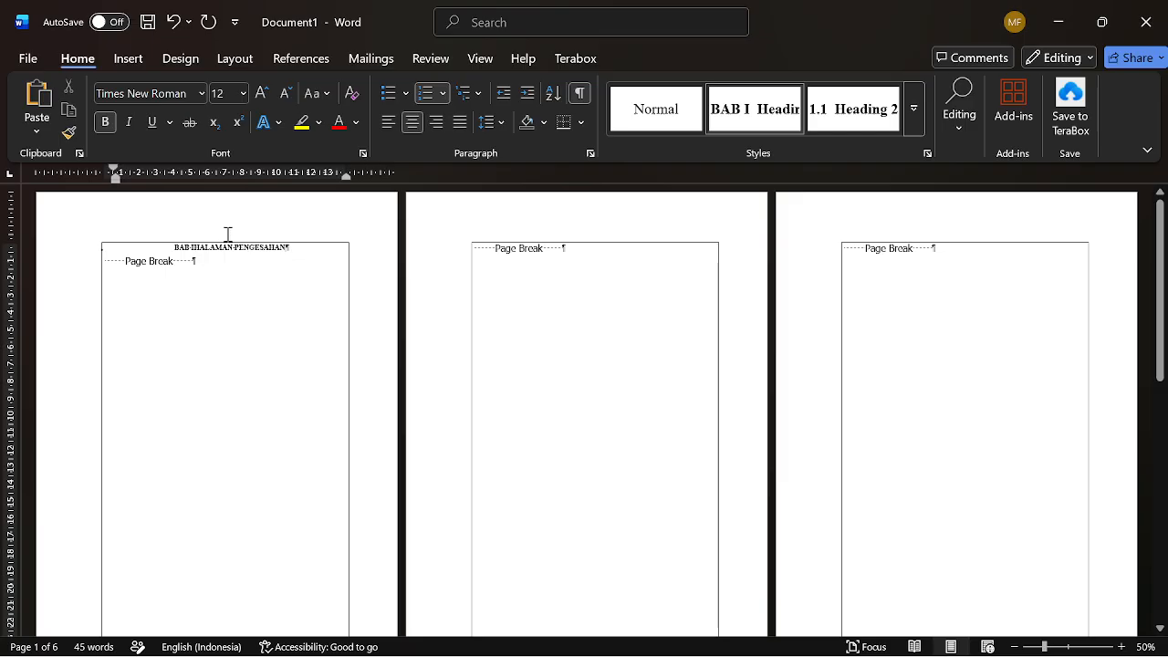
- Remove the automatic BAB numbering from the HALAMAN PENGESAHAN heading
{"action": "scroll", "coordinate": [292, 265], "scroll_direction": "up", "scroll_amount": 2}
{"action": "scroll", "coordinate": [307, 267], "scroll_direction": "up", "scroll_amount": 2}
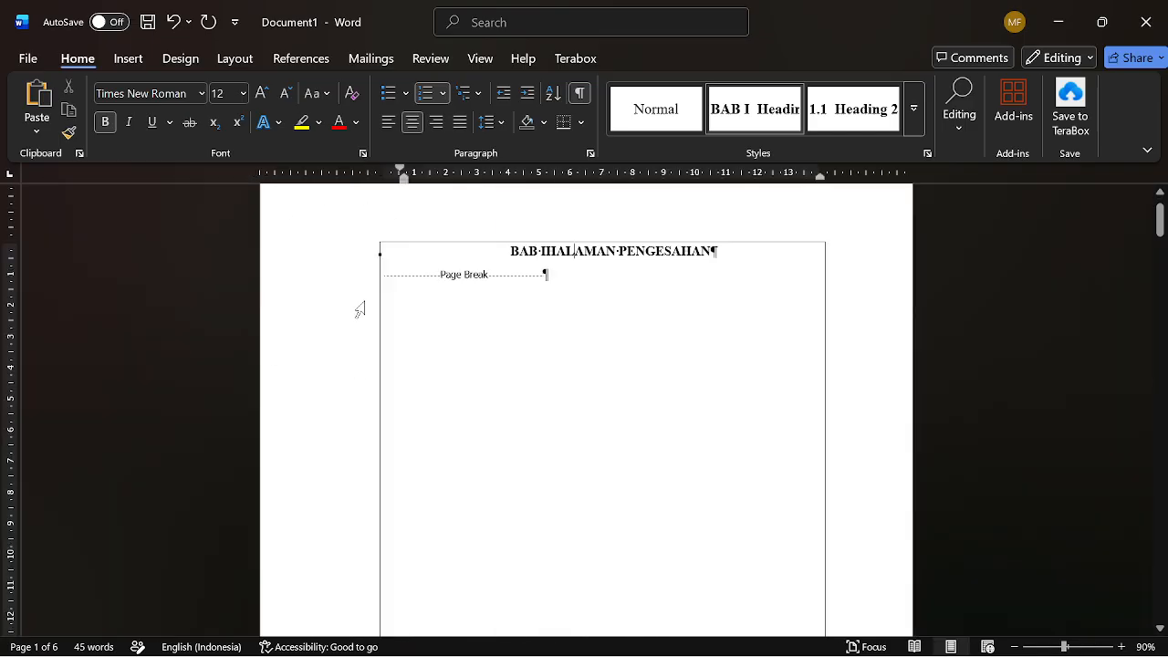
{"action": "left_click", "coordinate": [433, 99]}
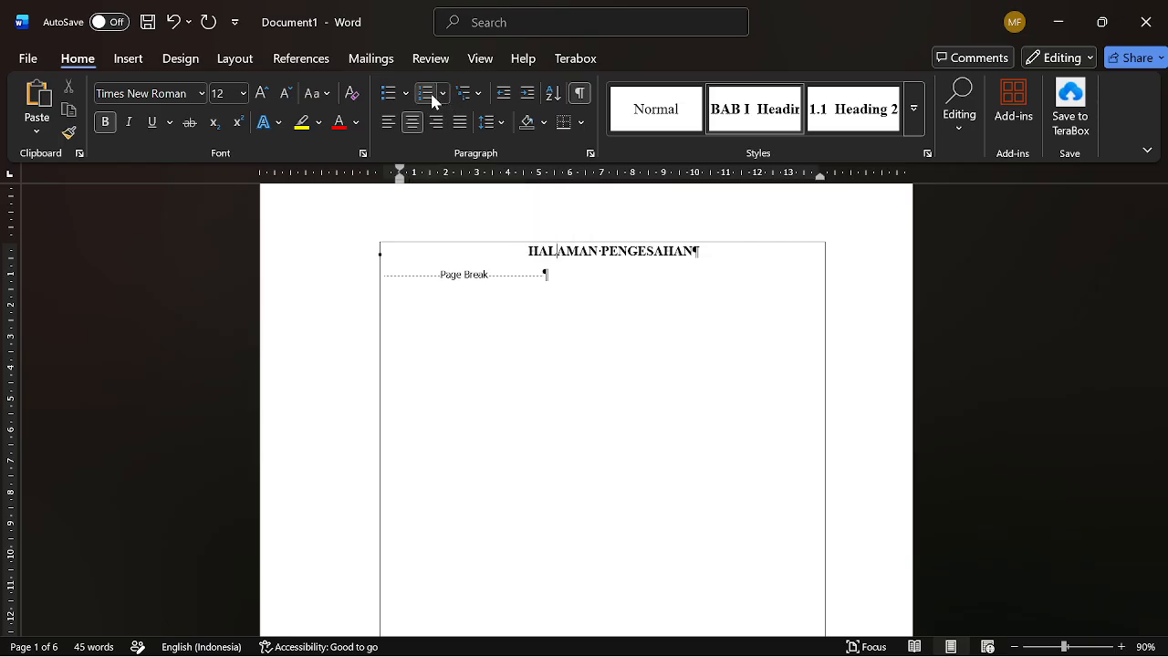
- Insert an empty body paragraph between the HALAMAN PENGESAHAN heading and the page break
{"action": "scroll", "coordinate": [683, 425], "scroll_direction": "down", "scroll_amount": 5}
{"action": "scroll", "coordinate": [683, 435], "scroll_direction": "up", "scroll_amount": 5}
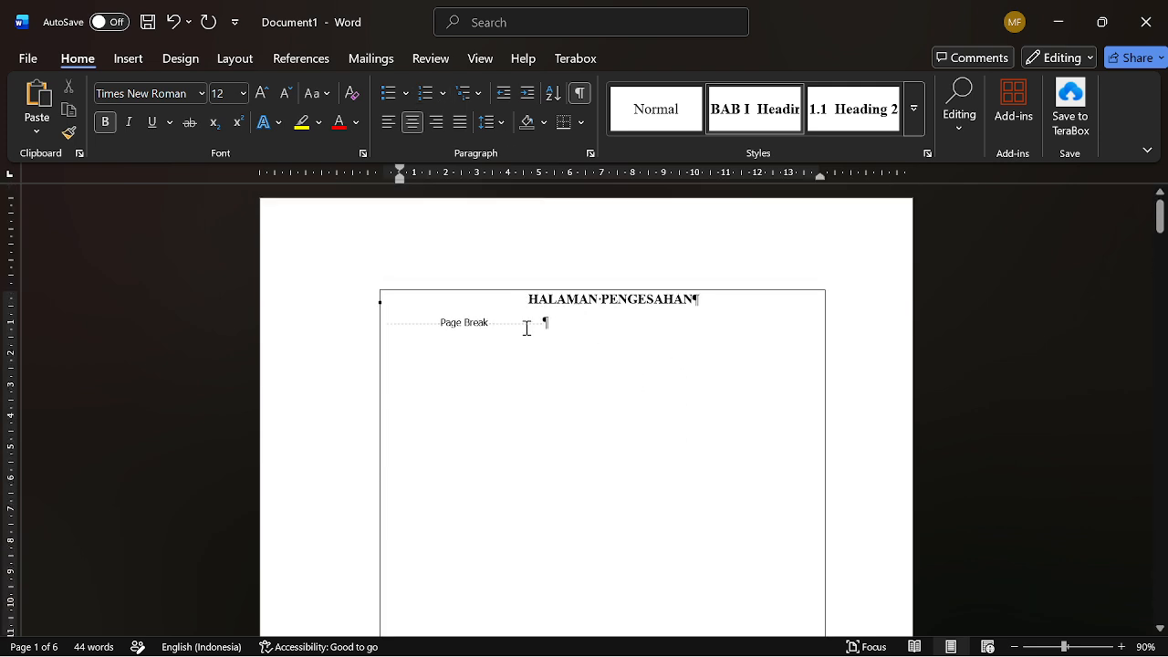
{"action": "left_click", "coordinate": [418, 322]}
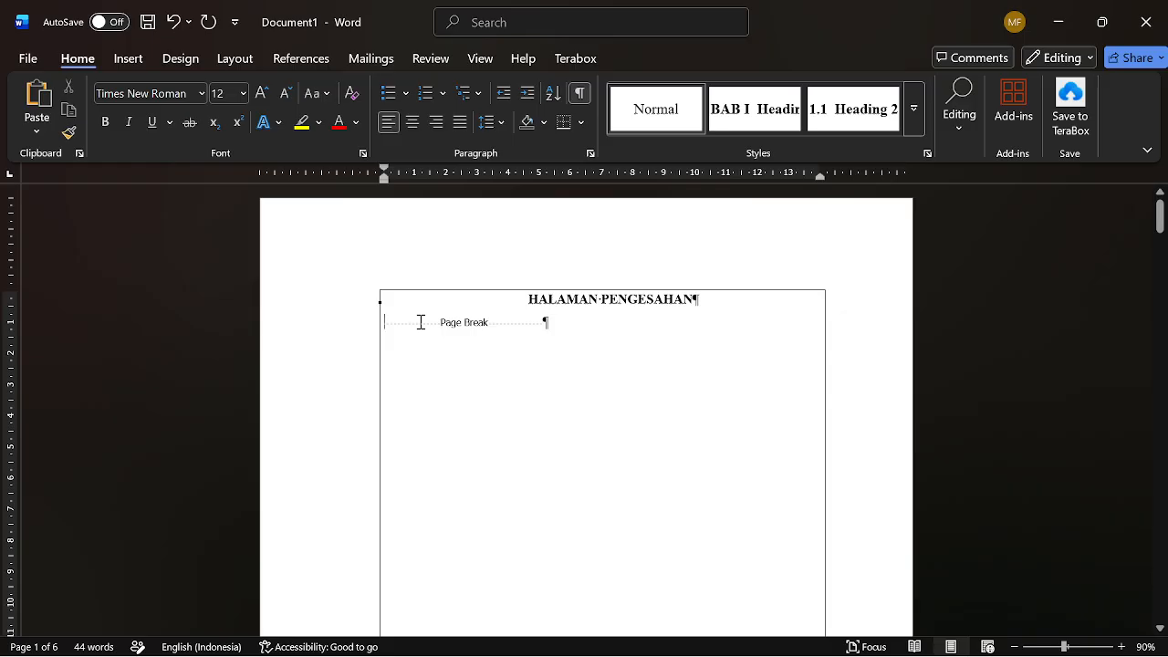
{"action": "key", "text": "Return"}
{"action": "type", "text": "SDAJFSHF"}
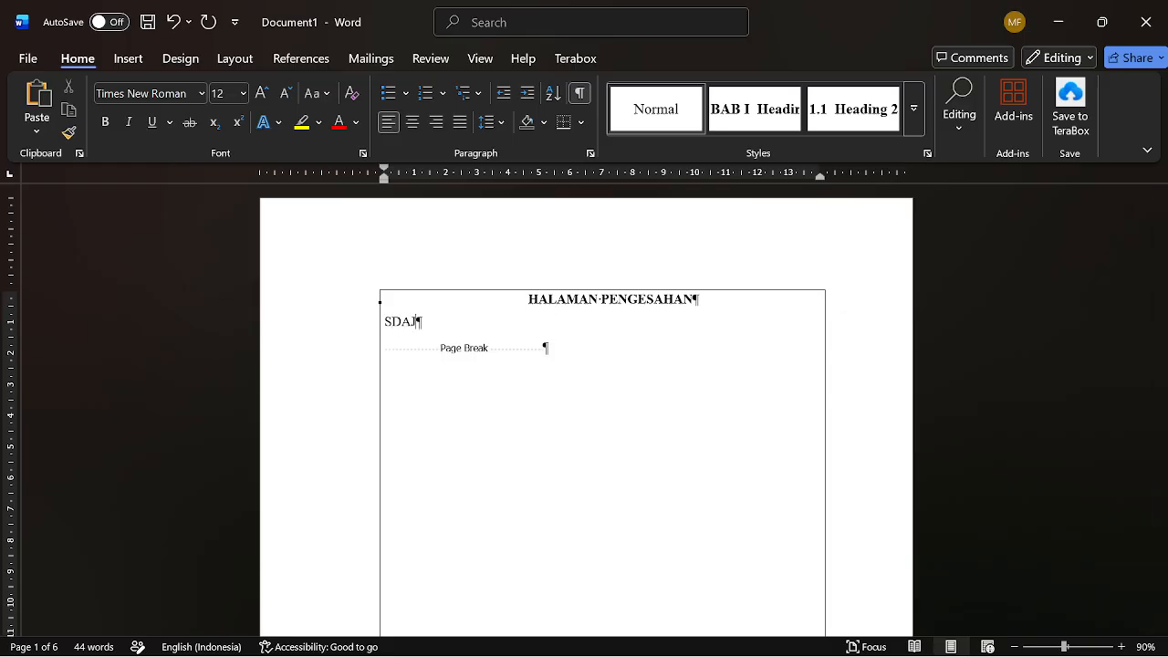
{"action": "key", "text": "BackSpace"}
{"action": "key", "text": "BackSpace"}
{"action": "key", "text": "BackSpace"}
{"action": "key", "text": "BackSpace"}
{"action": "key", "text": "BackSpace"}
{"action": "key", "text": "BackSpace"}
{"action": "key", "text": "BackSpace"}
{"action": "key", "text": "BackSpace"}
{"action": "type", "text": "ASDFSD"}
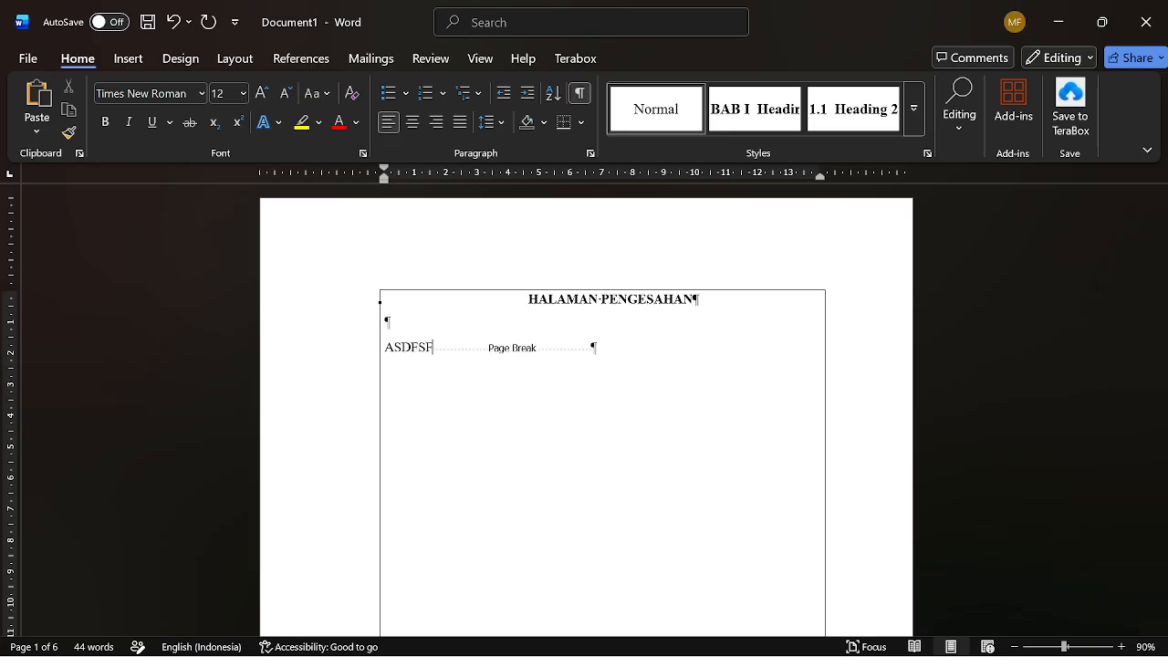
{"action": "key", "text": "BackSpace"}
{"action": "key", "text": "BackSpace"}
{"action": "key", "text": "BackSpace"}
{"action": "key", "text": "BackSpace"}
{"action": "key", "text": "BackSpace"}
{"action": "key", "text": "BackSpace"}
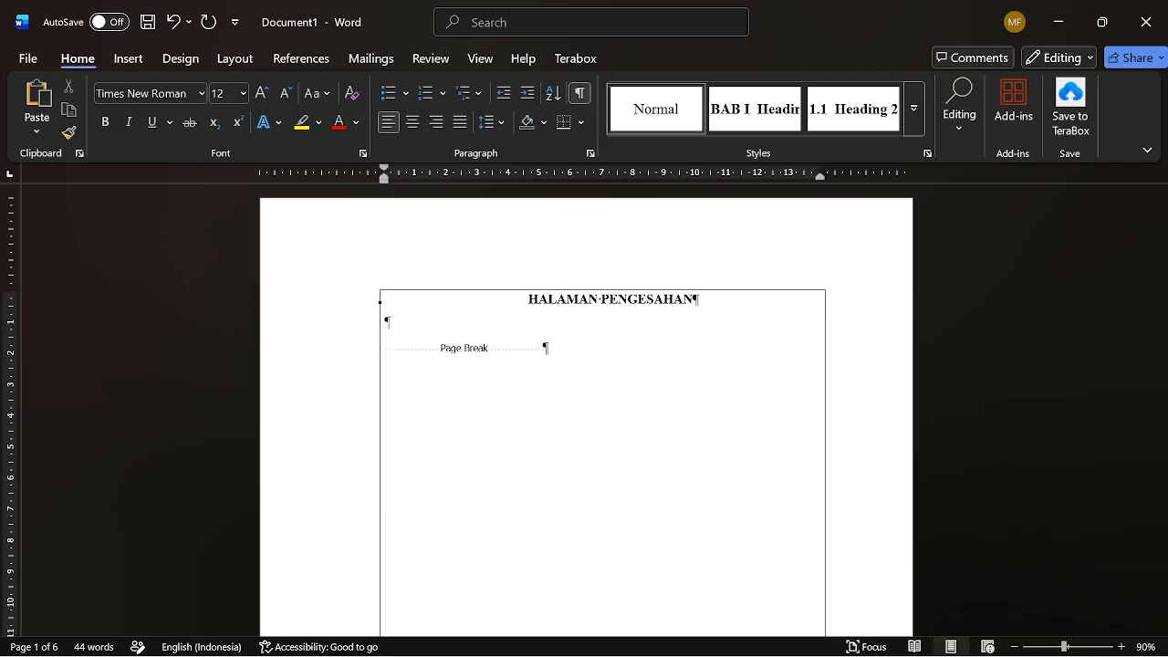
- Add the Heading 1 title "KATA PENGANTAR" above the page break on the second page, without BAB numbering
{"action": "scroll", "coordinate": [621, 423], "scroll_direction": "down", "scroll_amount": 3}
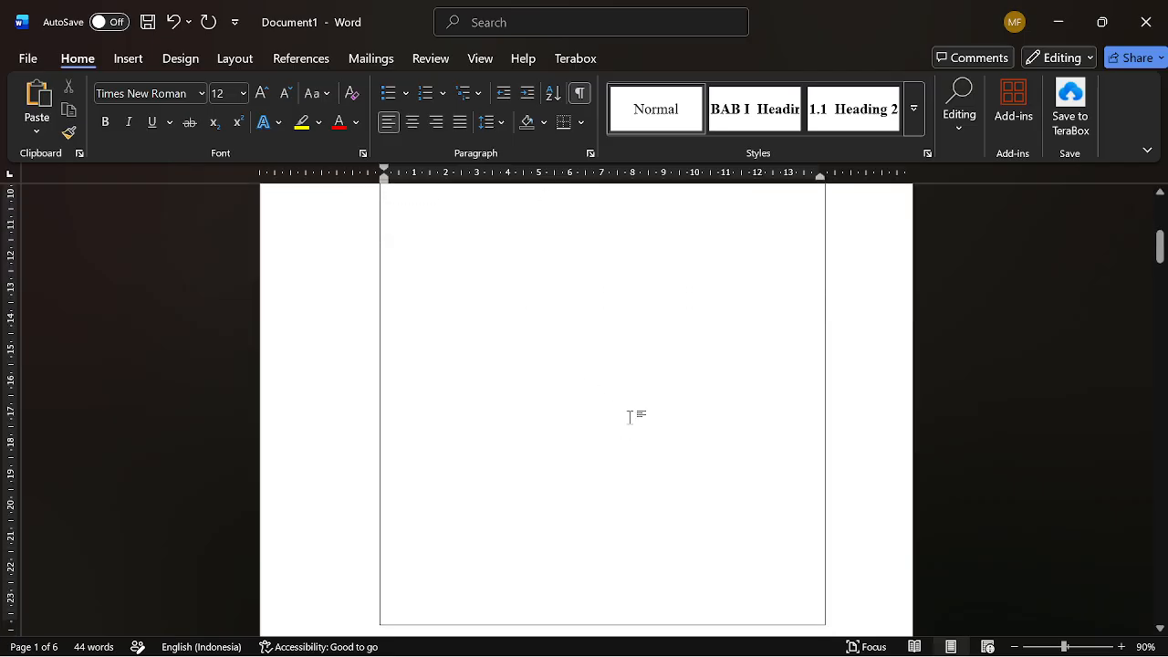
{"action": "scroll", "coordinate": [631, 412], "scroll_direction": "down", "scroll_amount": 3, "text": "ctrl"}
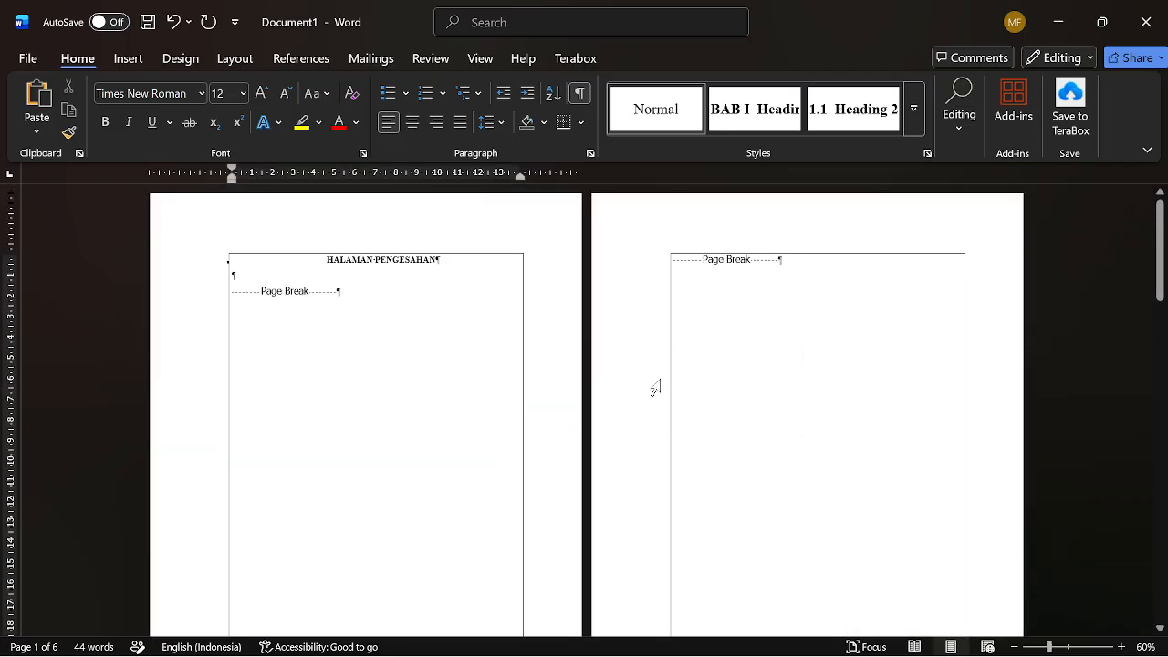
{"action": "left_click", "coordinate": [684, 263]}
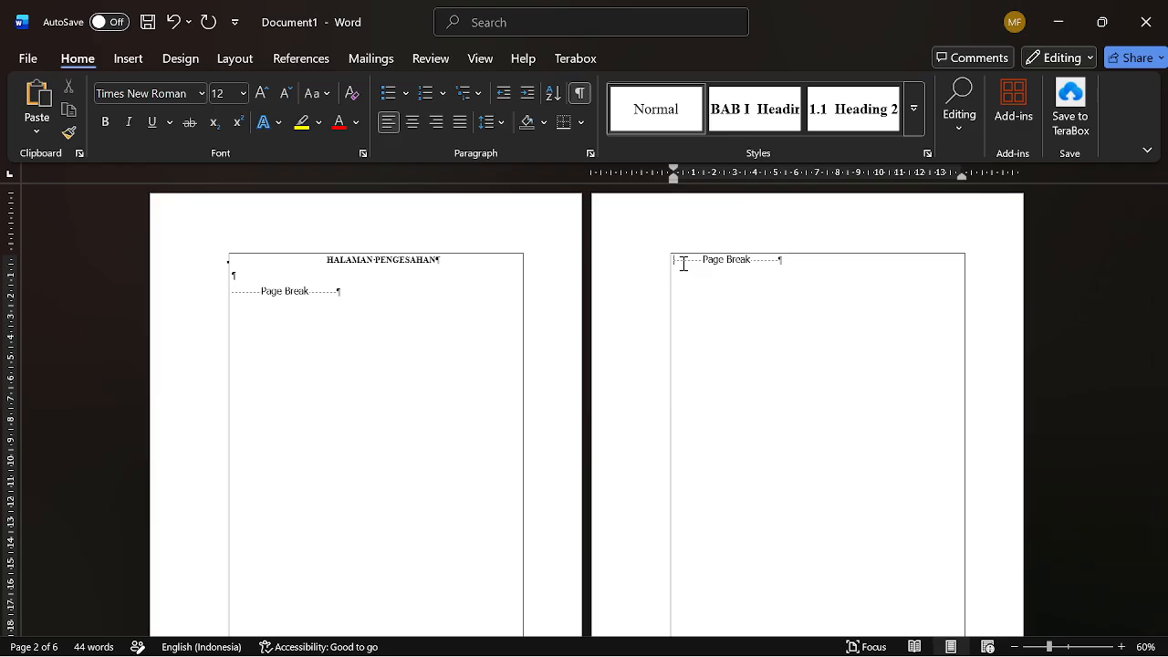
{"action": "key", "text": "Return"}
{"action": "key", "text": "ctrl+alt+1"}
{"action": "type", "text": "K"}
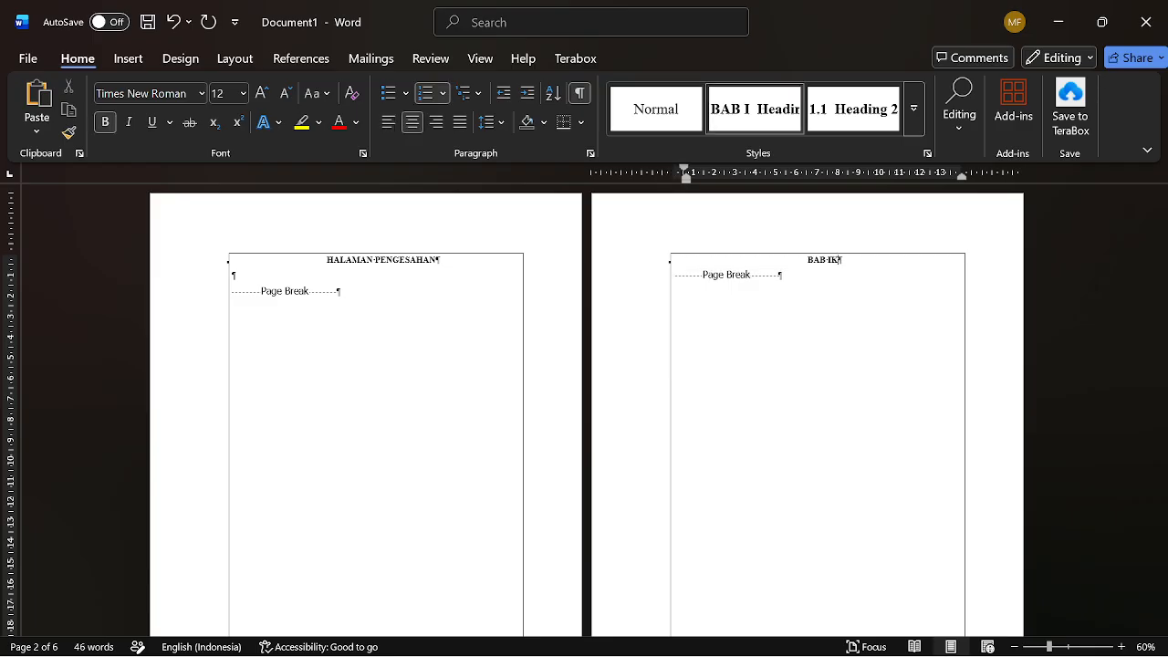
{"action": "type", "text": "ATA PENGANTAR"}
{"action": "key", "text": "alt"}
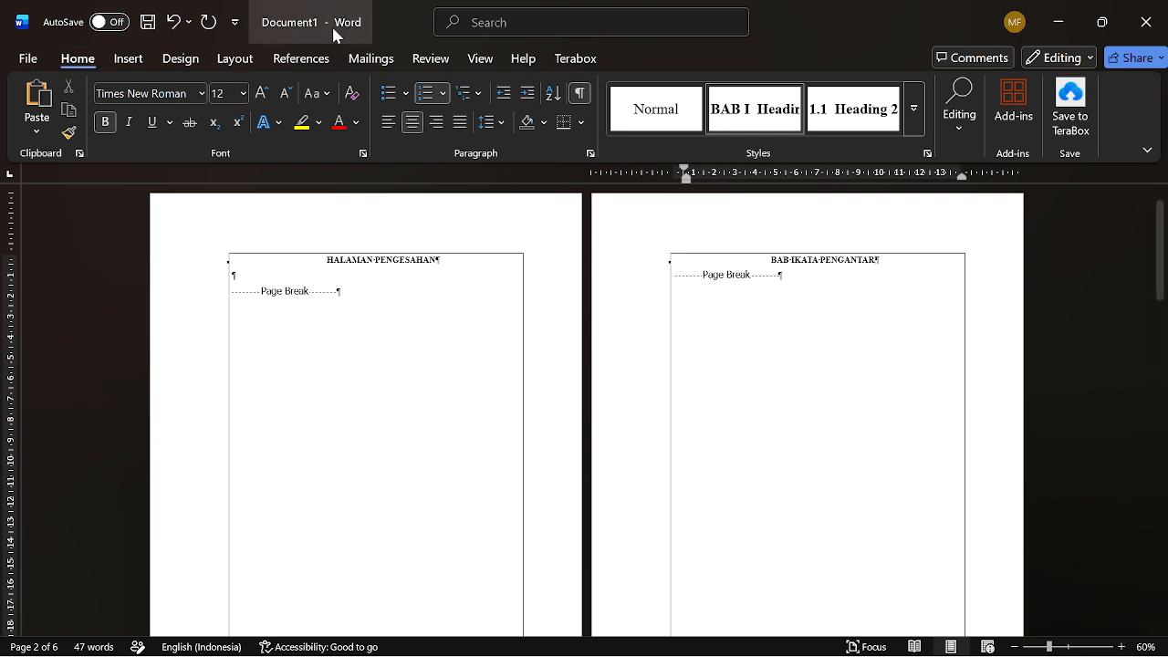
{"action": "left_click", "coordinate": [425, 93]}
- Add the Heading 1 title "DAFTAR ISI" above the page break on the third page, without BAB numbering
{"action": "scroll", "coordinate": [627, 376], "scroll_direction": "down", "scroll_amount": 8}
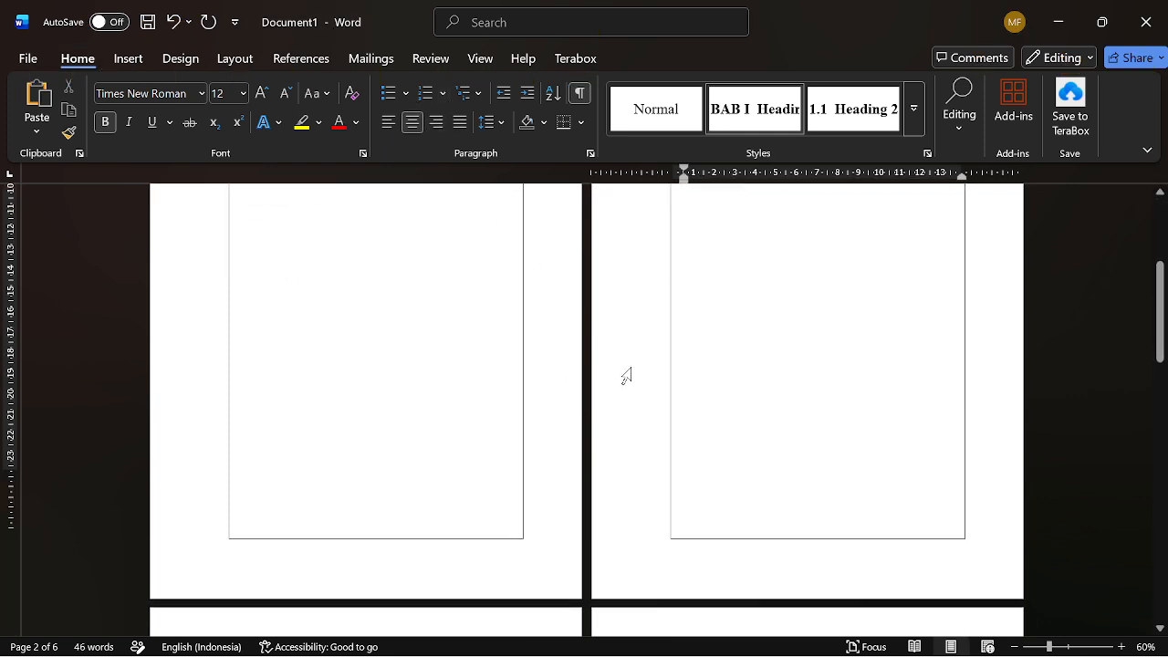
{"action": "left_click", "coordinate": [292, 332]}
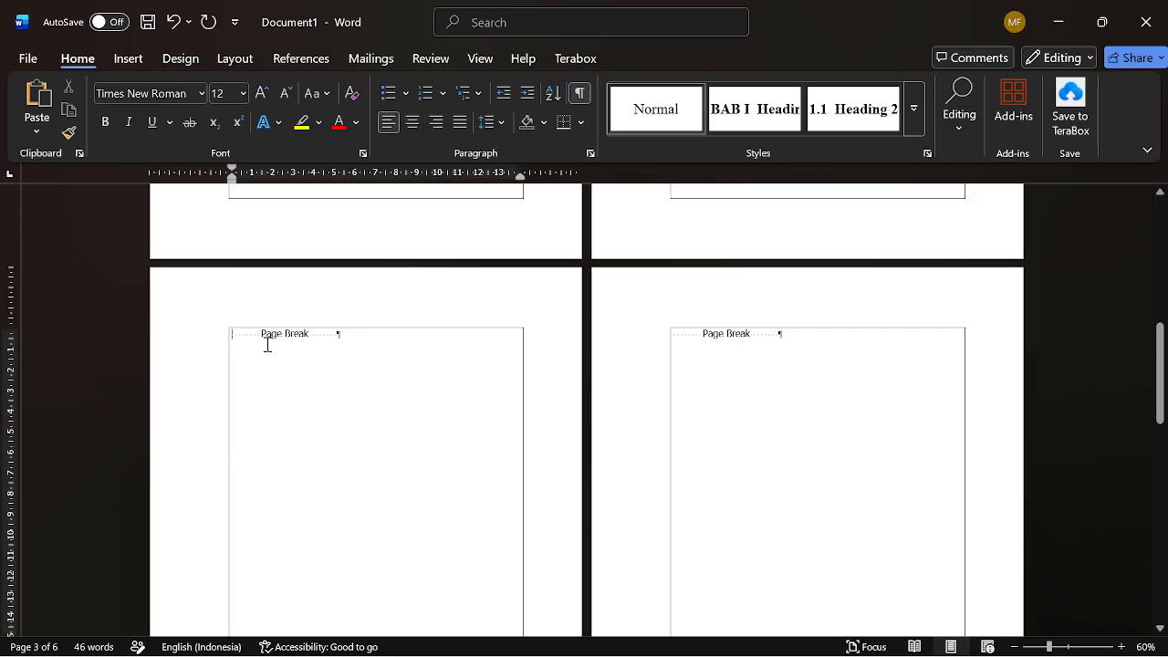
{"action": "key", "text": "Return"}
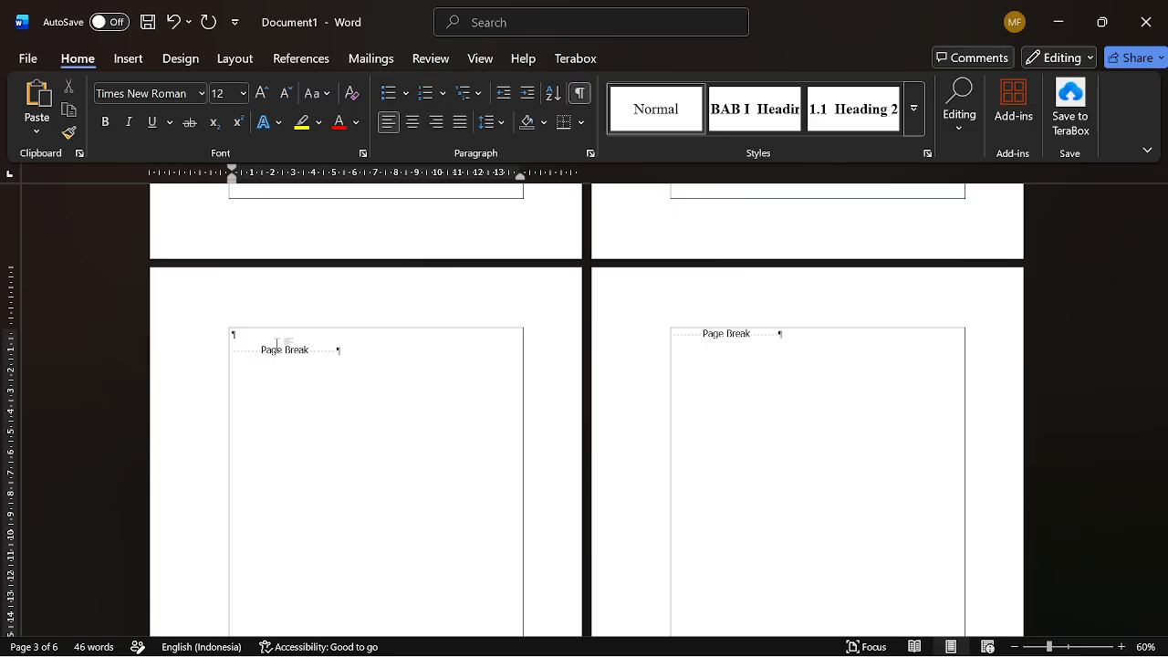
{"action": "key", "text": "ctrl+alt+1"}
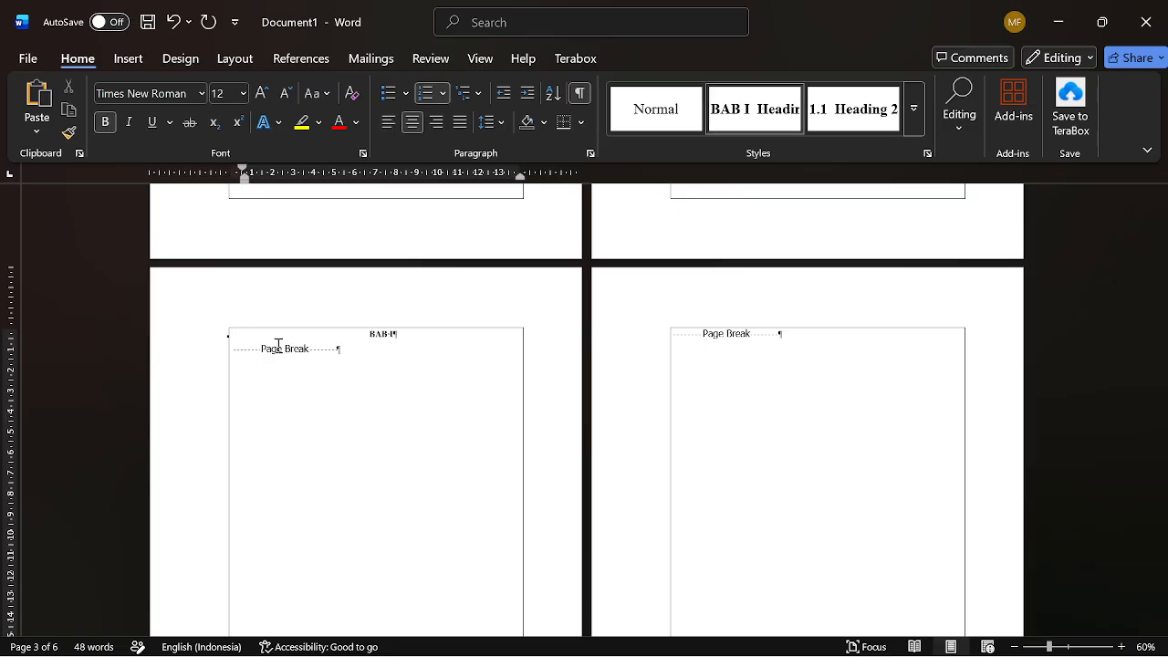
{"action": "type", "text": "DAFTAR ISI"}
{"action": "left_click", "coordinate": [424, 93]}
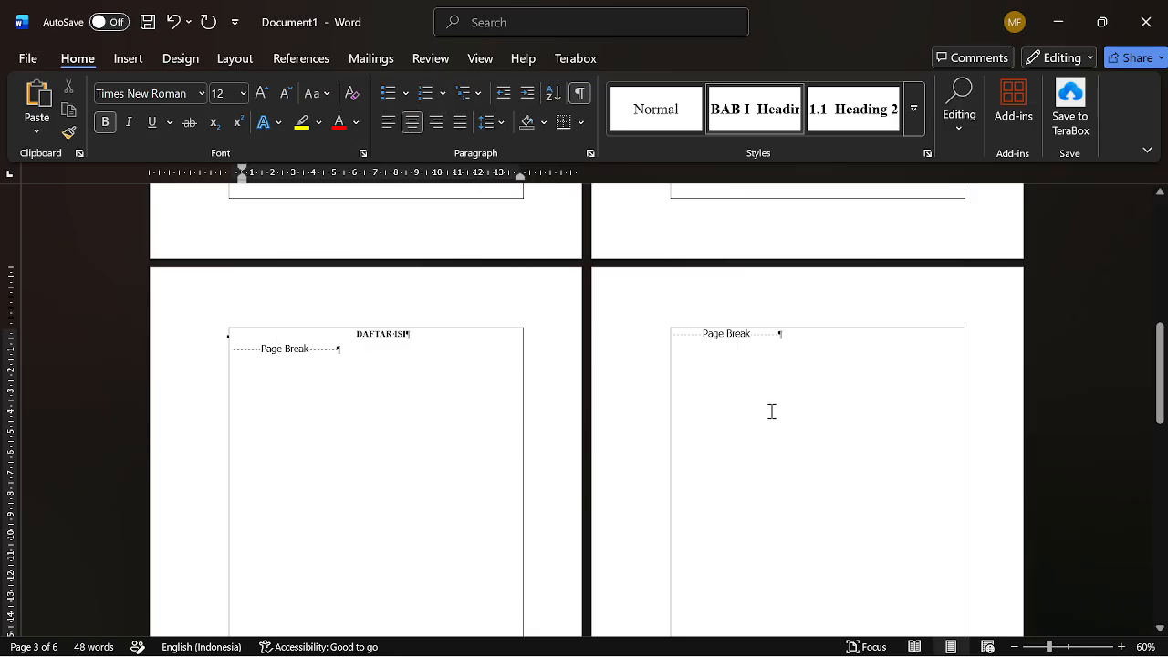
- Add the Heading 1 title "DAFTAR TABEL" above the fourth page's page break, with an empty body paragraph below it
{"action": "left_click", "coordinate": [672, 339]}
{"action": "left_click", "coordinate": [417, 336]}
{"action": "left_click", "coordinate": [709, 348]}
{"action": "key", "text": "Return"}
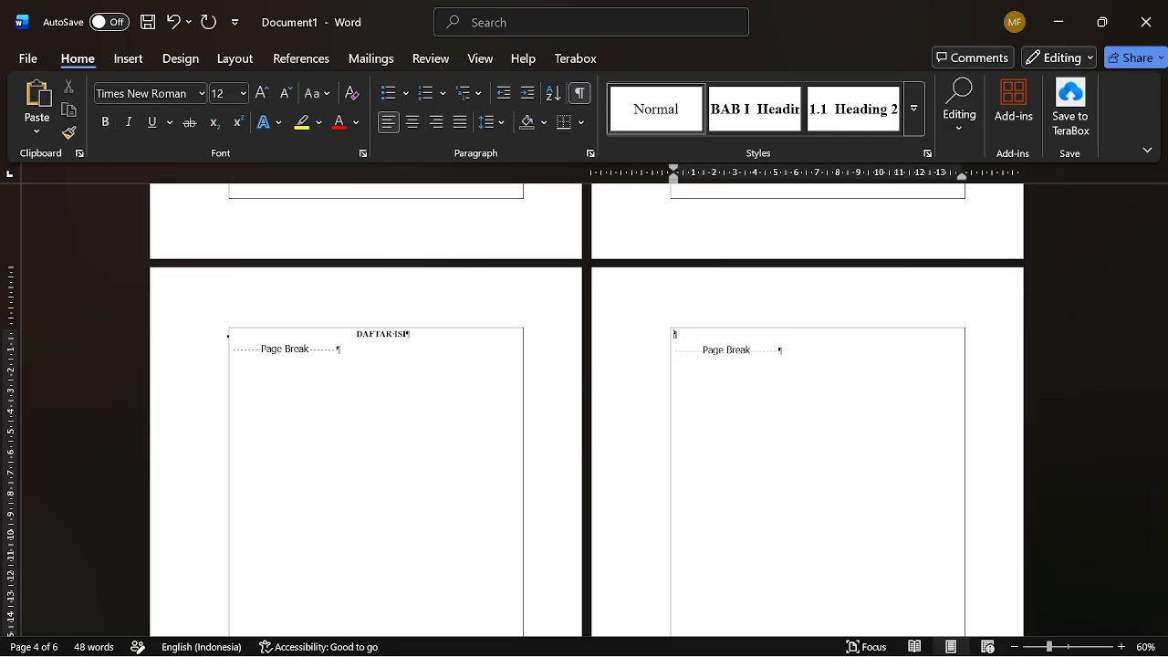
{"action": "key", "text": "ctrl+alt+1"}
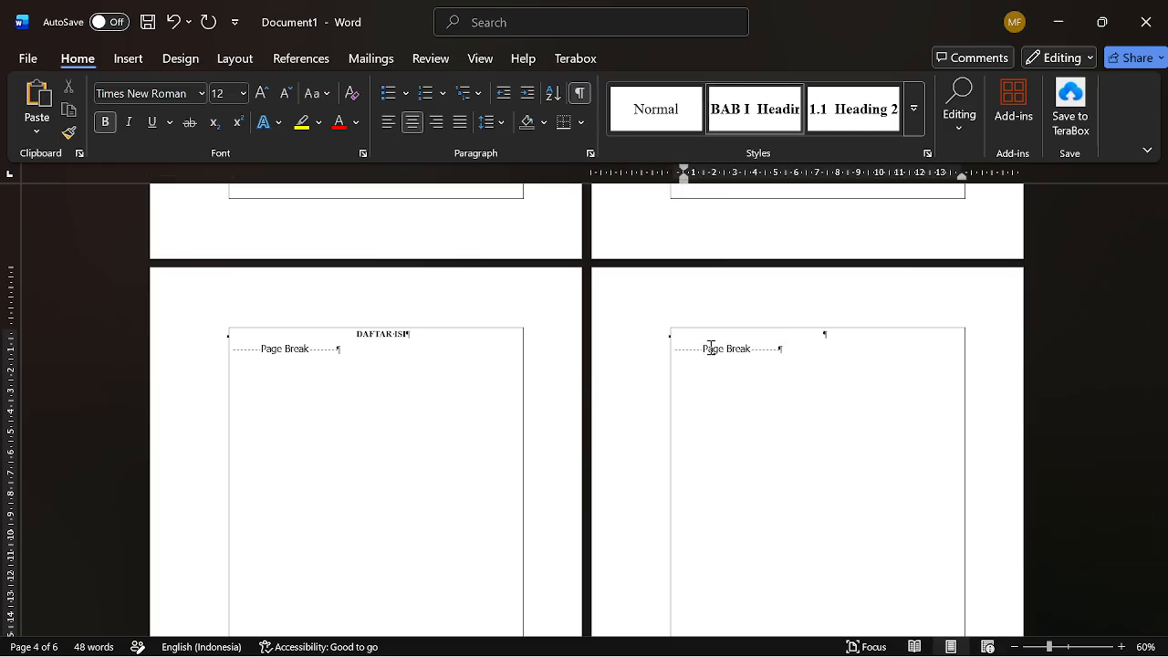
{"action": "type", "text": "DAFTAR TABEL"}
{"action": "key", "text": "Return"}
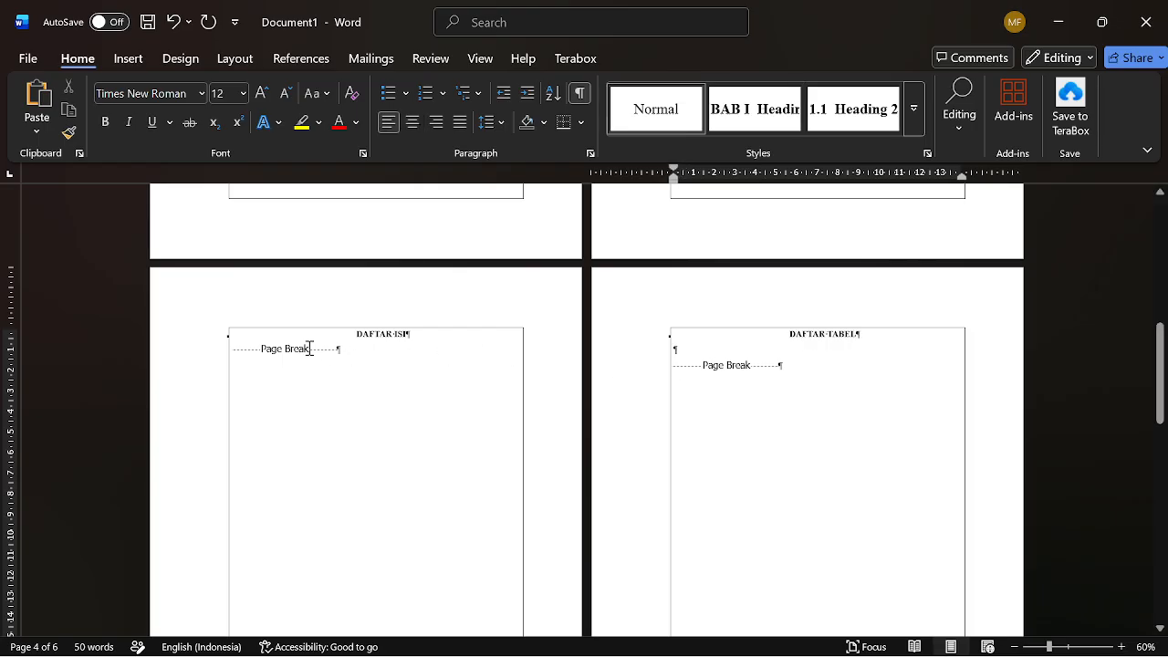
- Insert an empty body paragraph between the DAFTAR ISI heading and the page break
{"action": "left_click", "coordinate": [246, 357]}
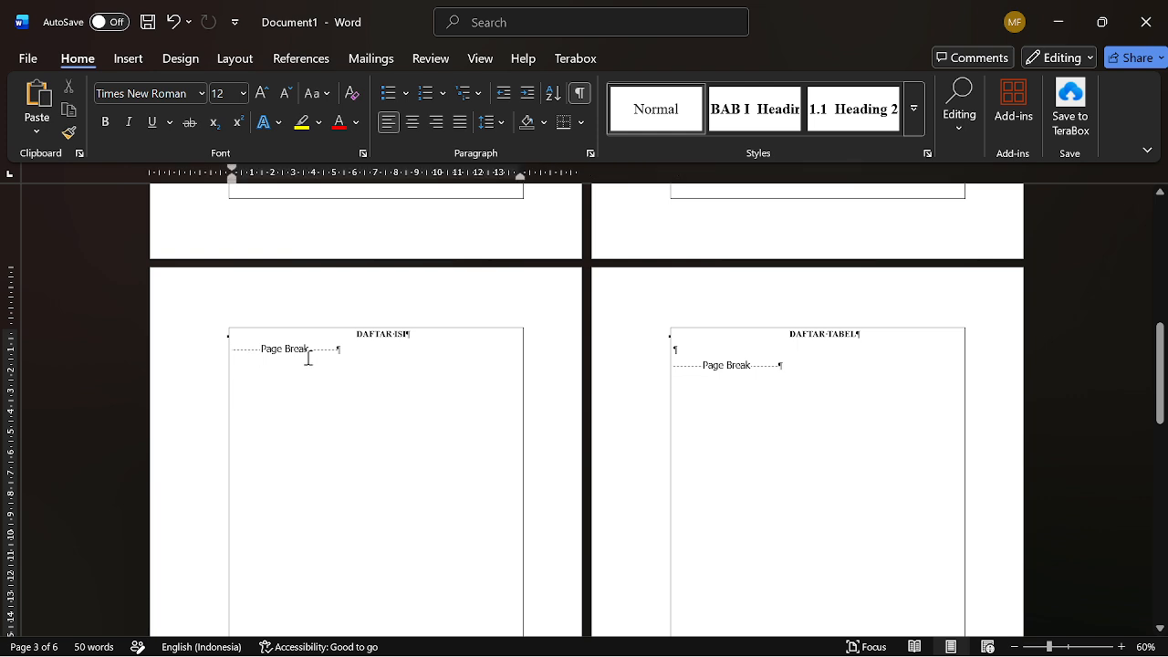
{"action": "key", "text": "Return"}
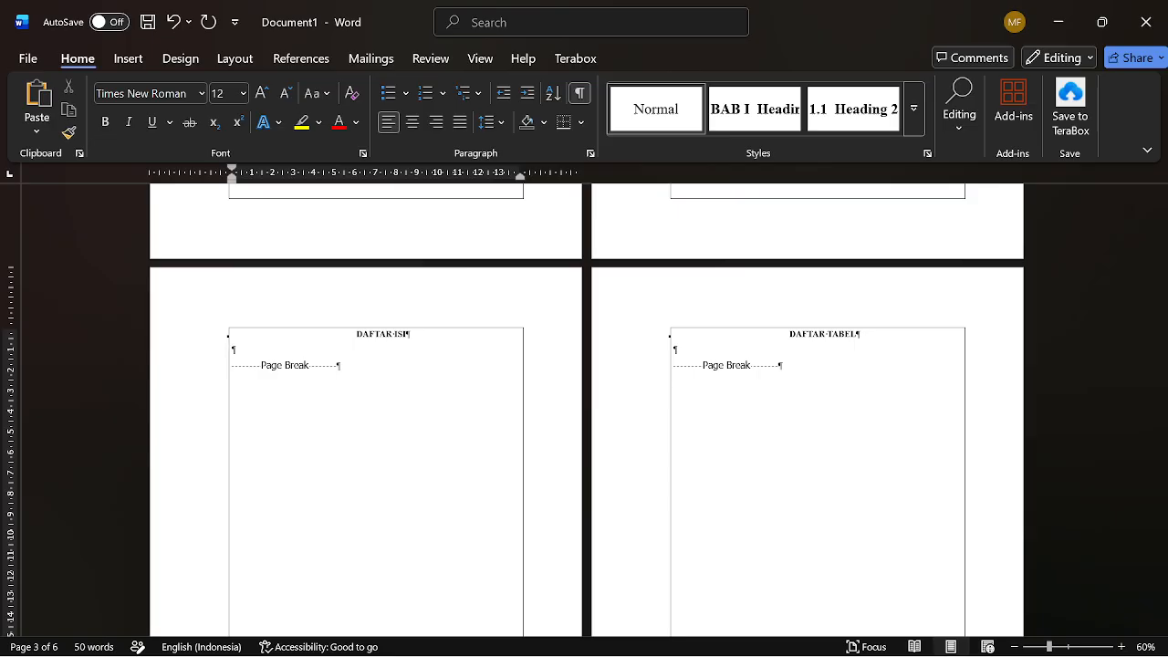
{"action": "key", "text": "Caps_Lock"}
- Add the Heading 1 title "DAFTAR SKEMA" above the page break on the fifth page, without BAB numbering
{"action": "scroll", "coordinate": [797, 385], "scroll_direction": "down", "scroll_amount": 6}
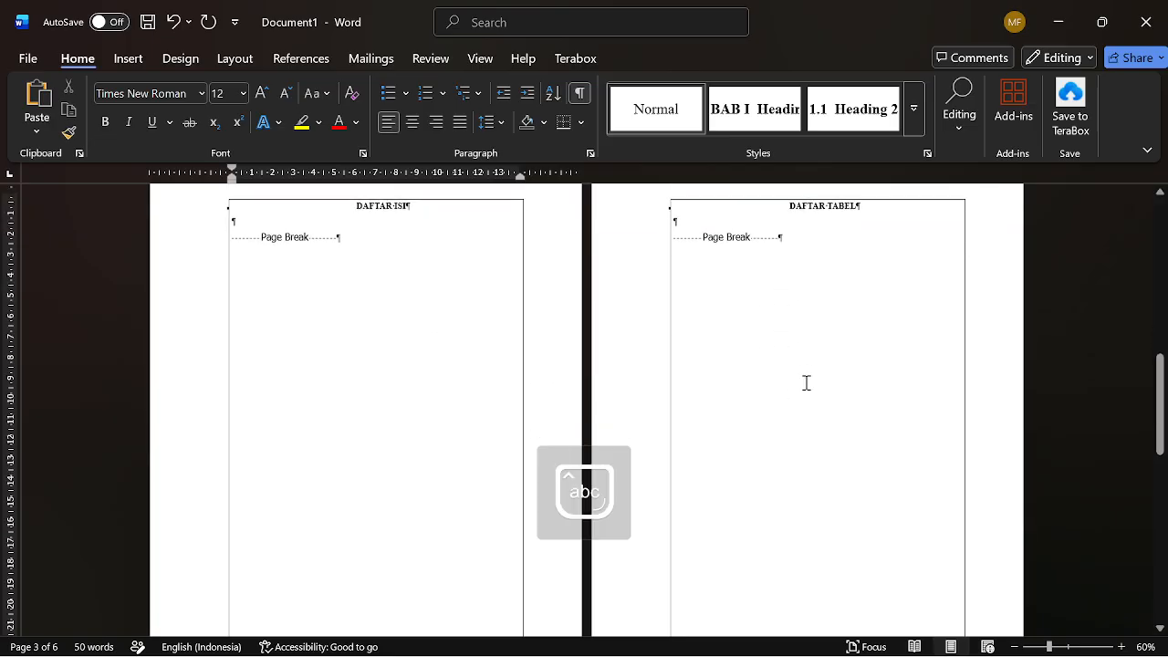
{"action": "scroll", "coordinate": [808, 383], "scroll_direction": "down", "scroll_amount": 3}
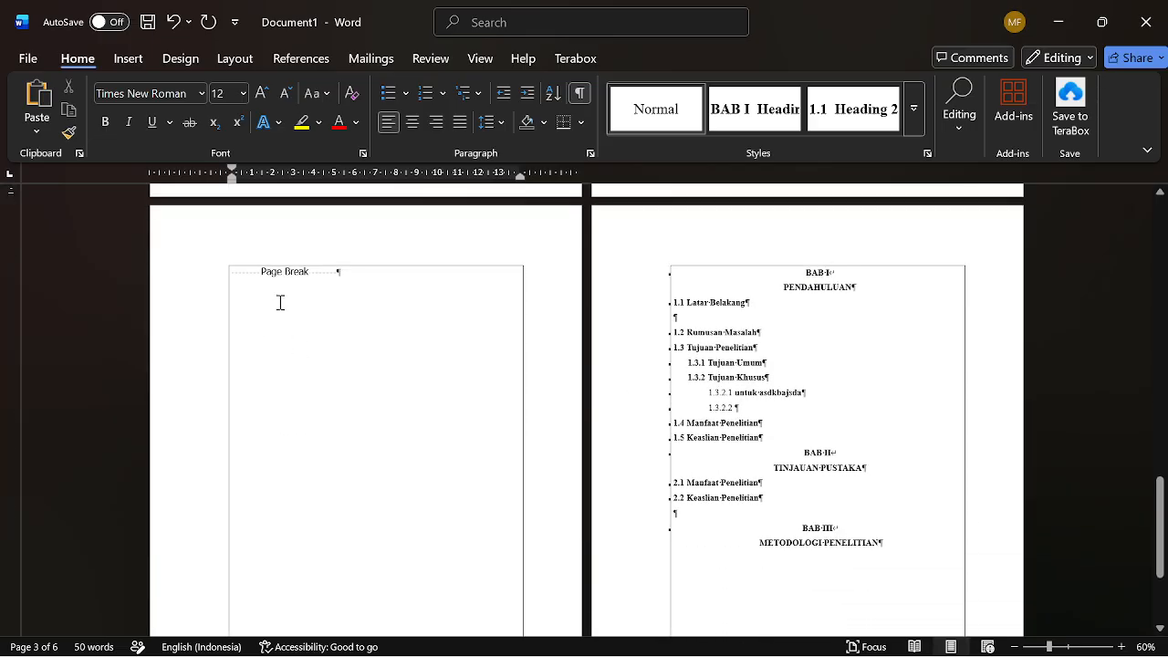
{"action": "left_click", "coordinate": [248, 276]}
{"action": "key", "text": "Return"}
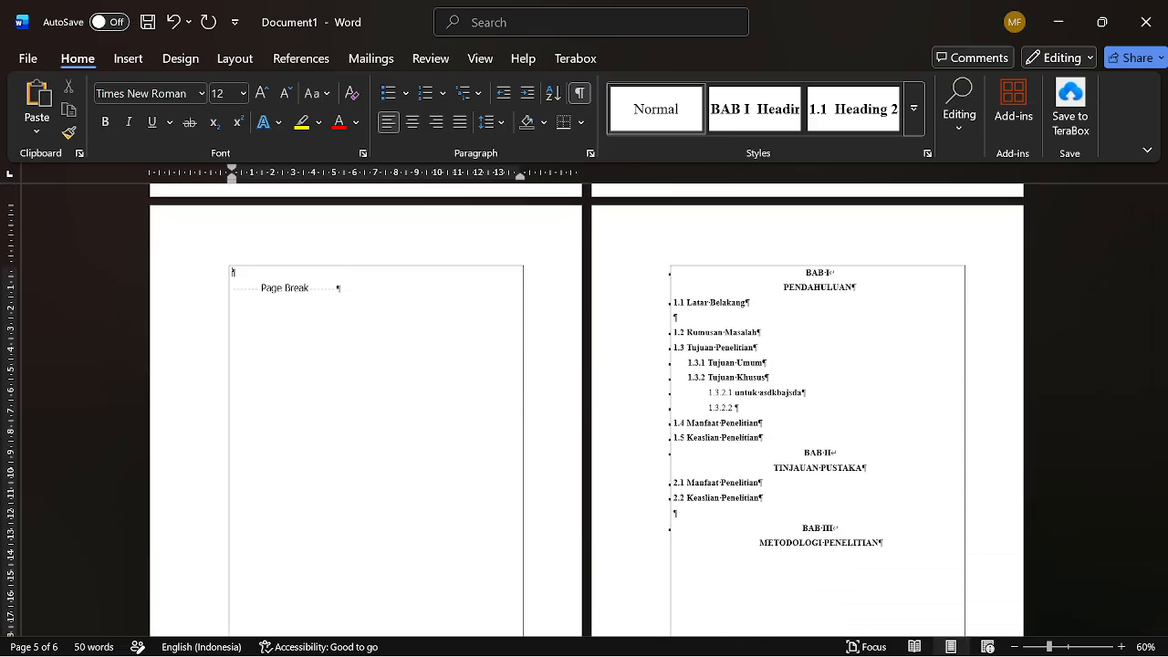
{"action": "key", "text": "ctrl+alt+1"}
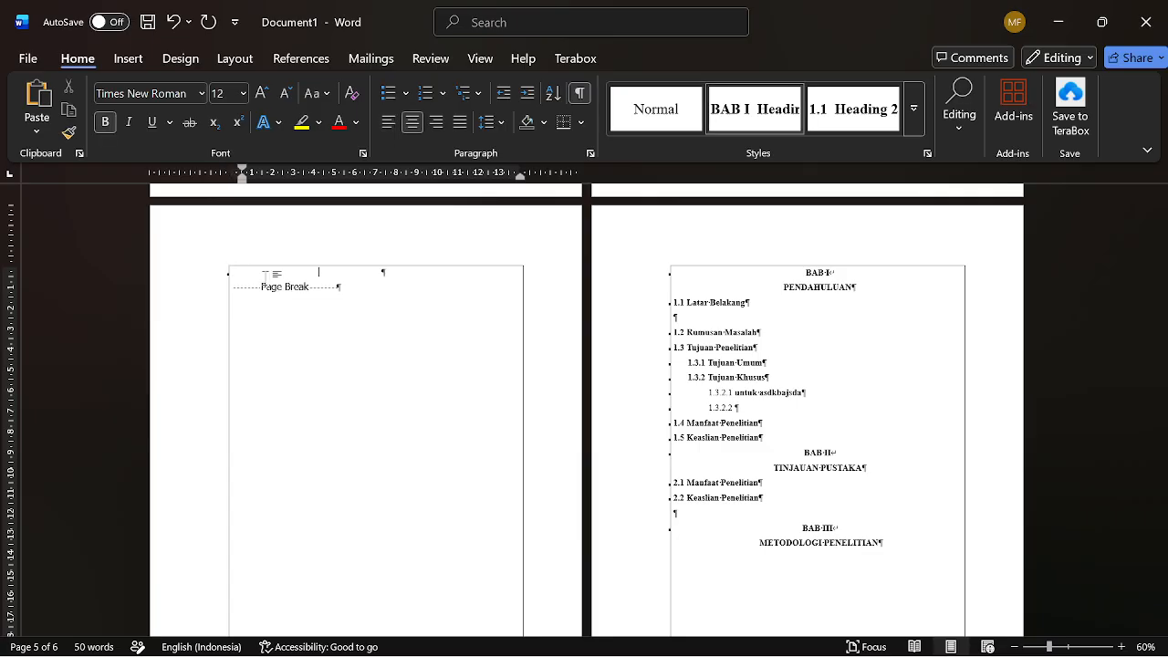
{"action": "type", "text": "daftar"}
{"action": "key", "text": "ctrl+BackSpace"}
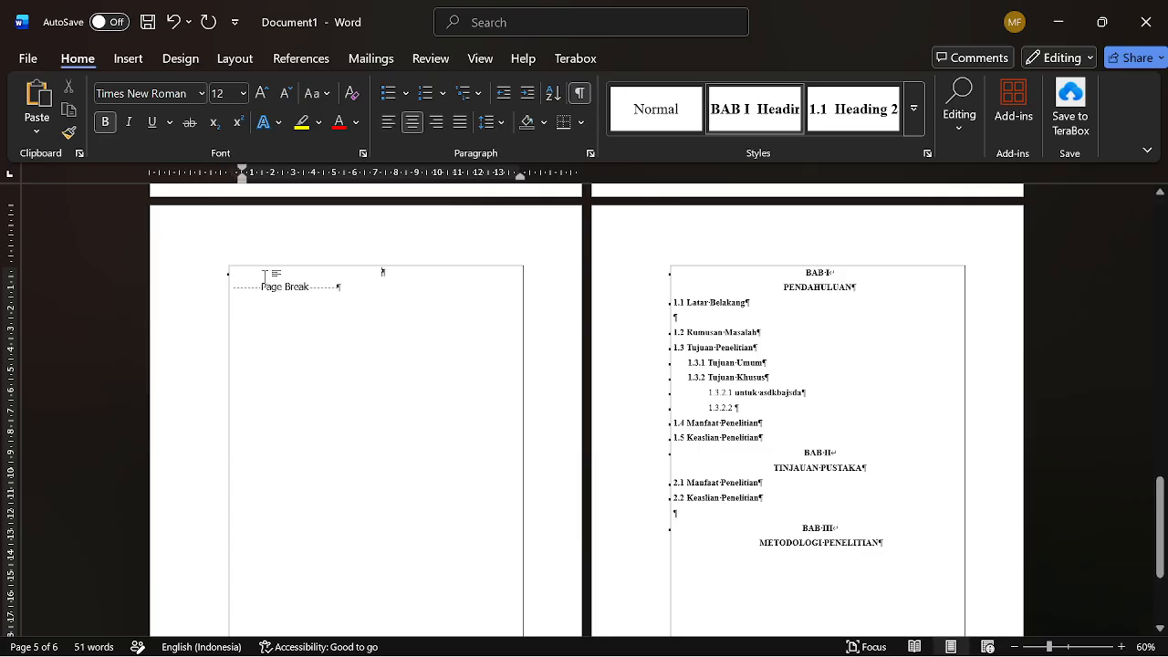
{"action": "key", "text": "Caps_Lock"}
{"action": "type", "text": "DAFTAR"}
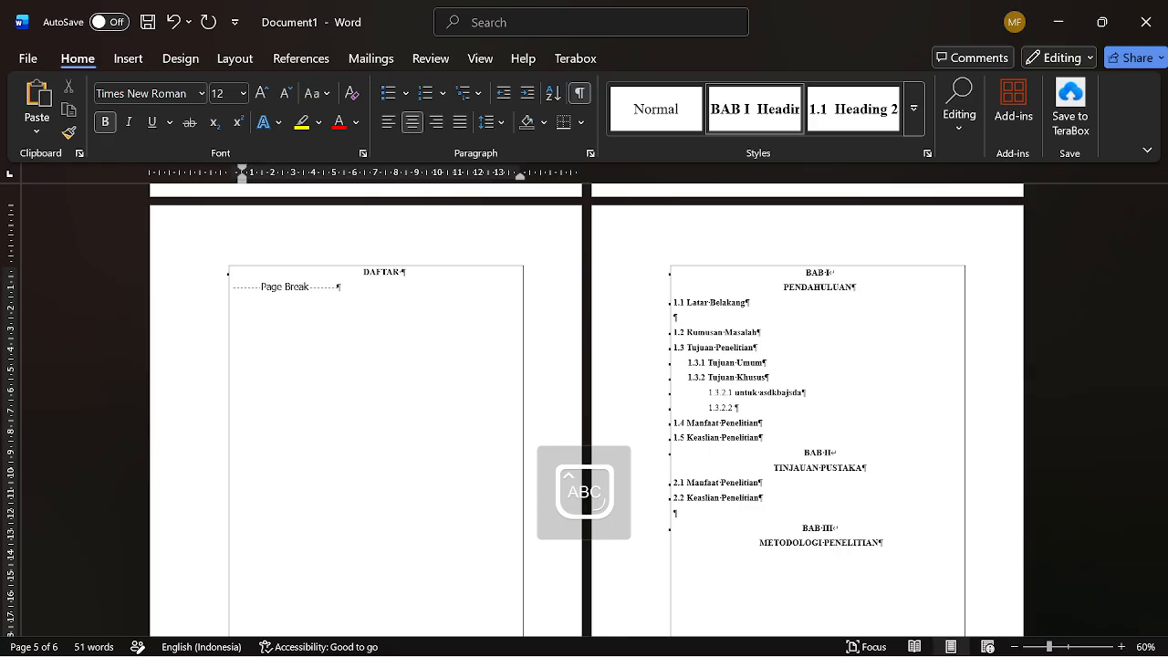
{"action": "scroll", "coordinate": [801, 396], "scroll_direction": "up", "scroll_amount": 10}
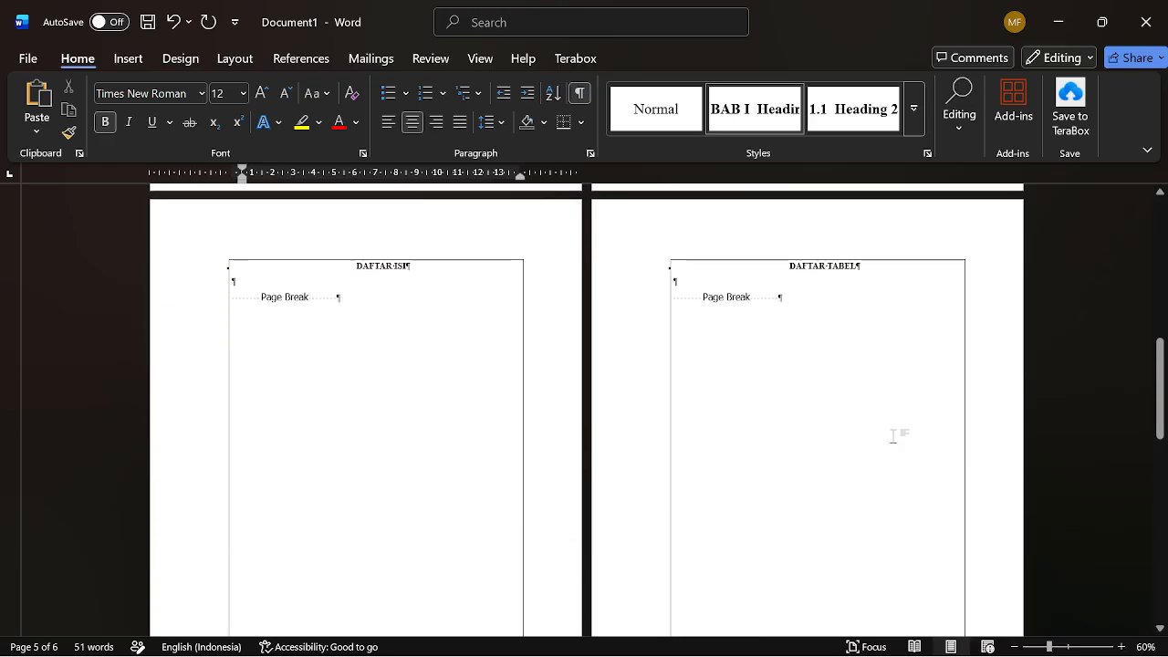
{"action": "scroll", "coordinate": [890, 440], "scroll_direction": "down", "scroll_amount": 10}
{"action": "type", "text": "S"}
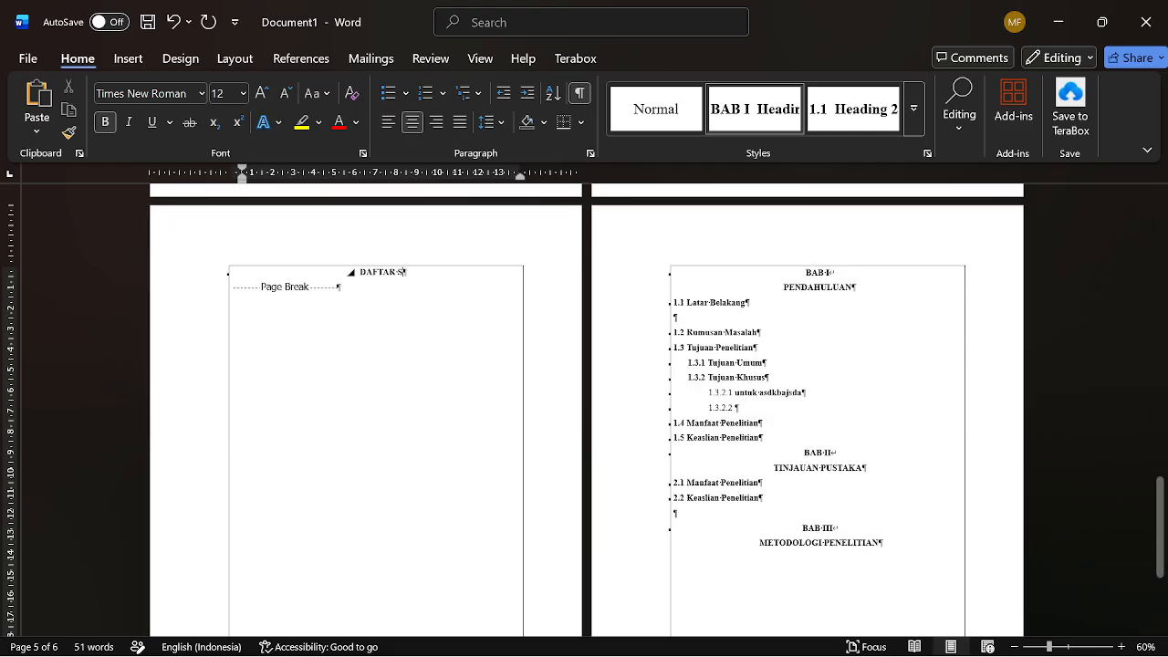
{"action": "type", "text": "KEMA"}
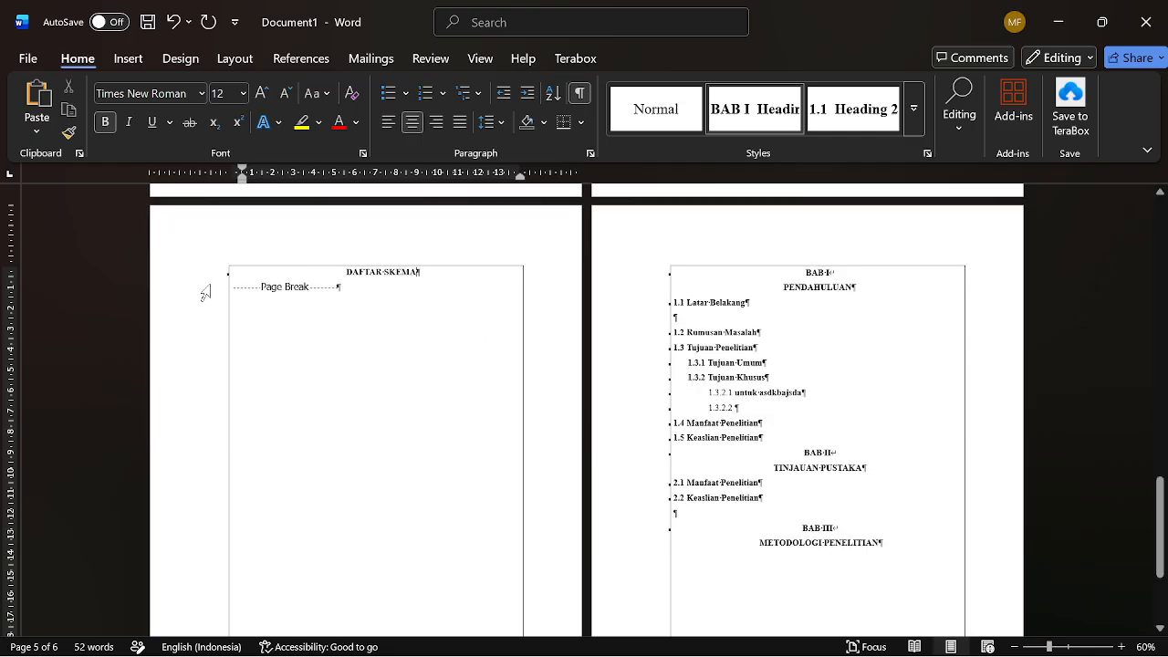
- Insert an empty body paragraph below the DAFTAR SKEMA heading and add another page break before BAB I
{"action": "left_click", "coordinate": [261, 294]}
{"action": "key", "text": "Return"}
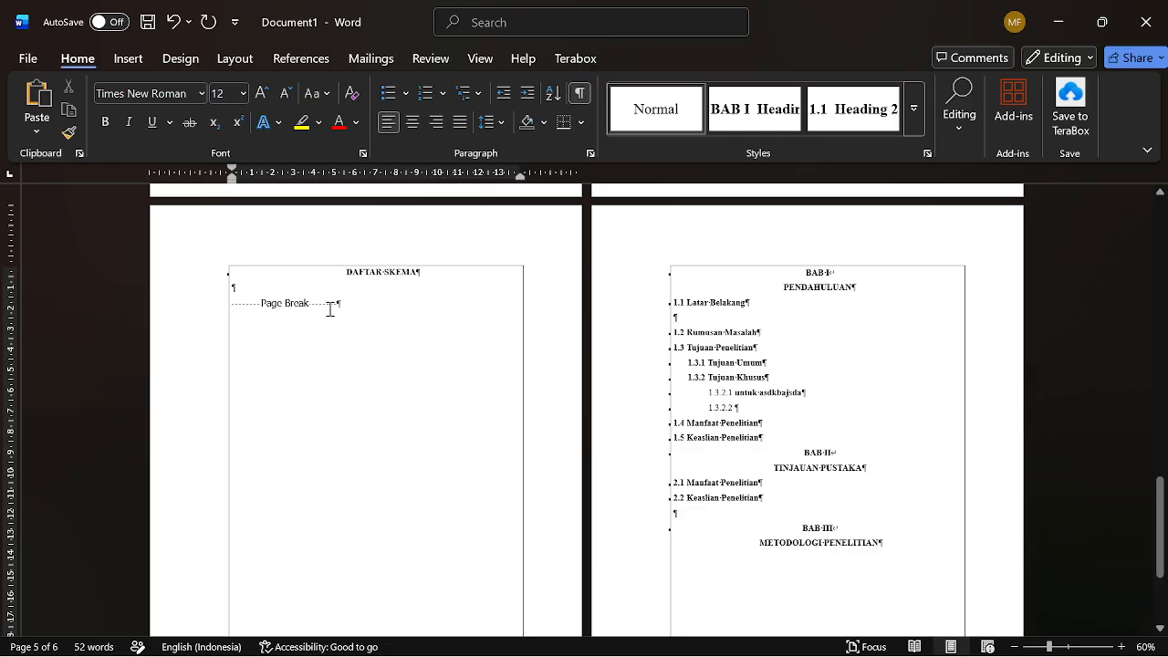
{"action": "key", "text": "ctrl+Return"}
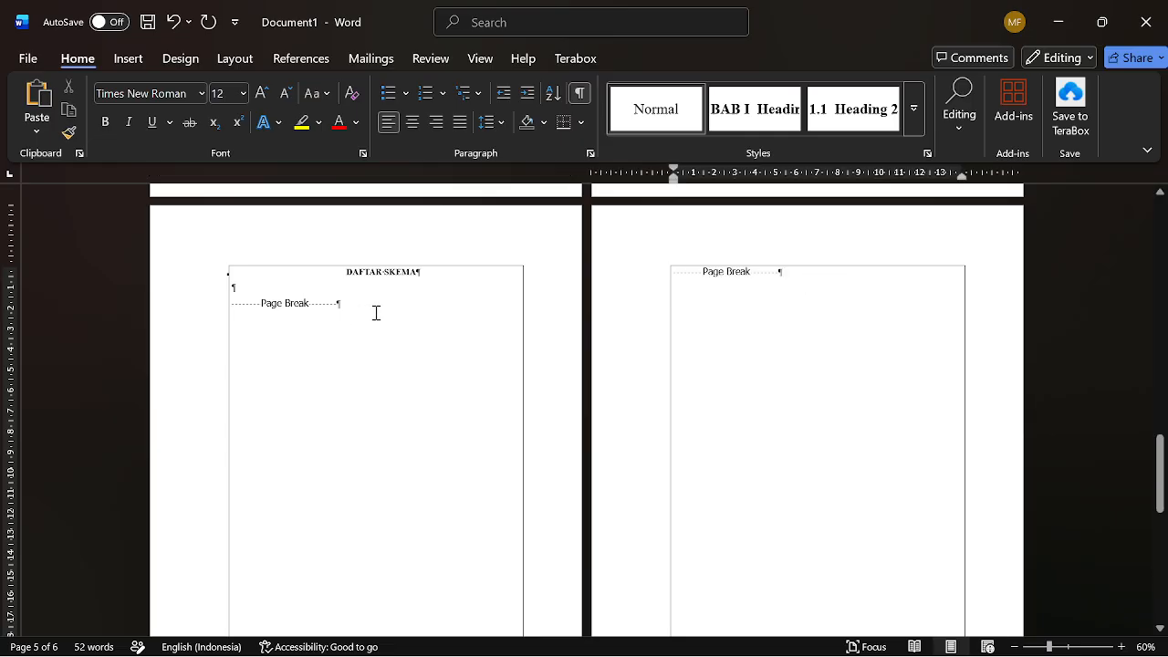
- Add the Heading 1 title "DAFTAR LAMPIRAN" above the page break on the sixth page, without BAB numbering
{"action": "key", "text": "Return"}
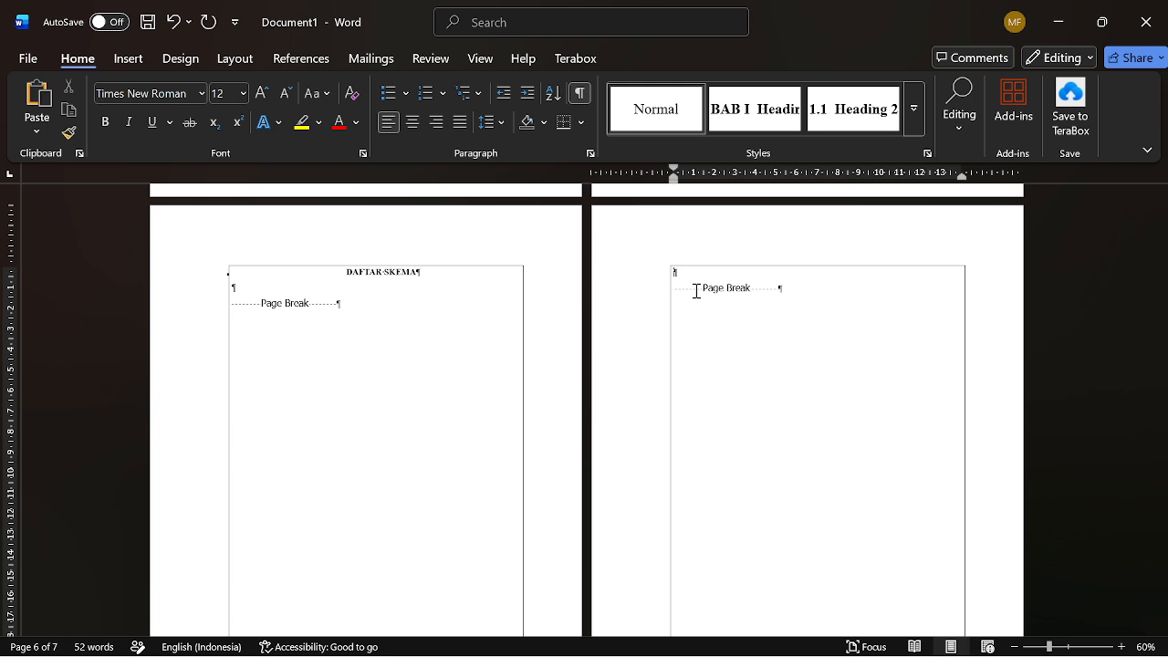
{"action": "key", "text": "ctrl+alt+1"}
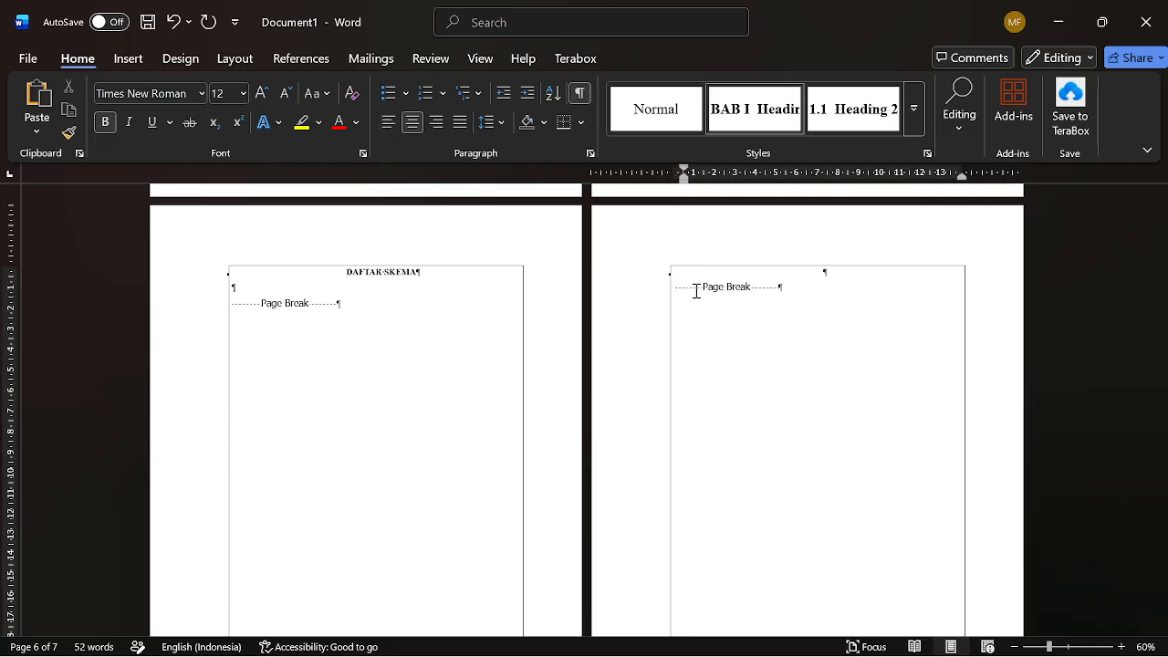
{"action": "type", "text": "DAFTAR LAMPIRAN"}
{"action": "key", "text": "Caps_Lock"}
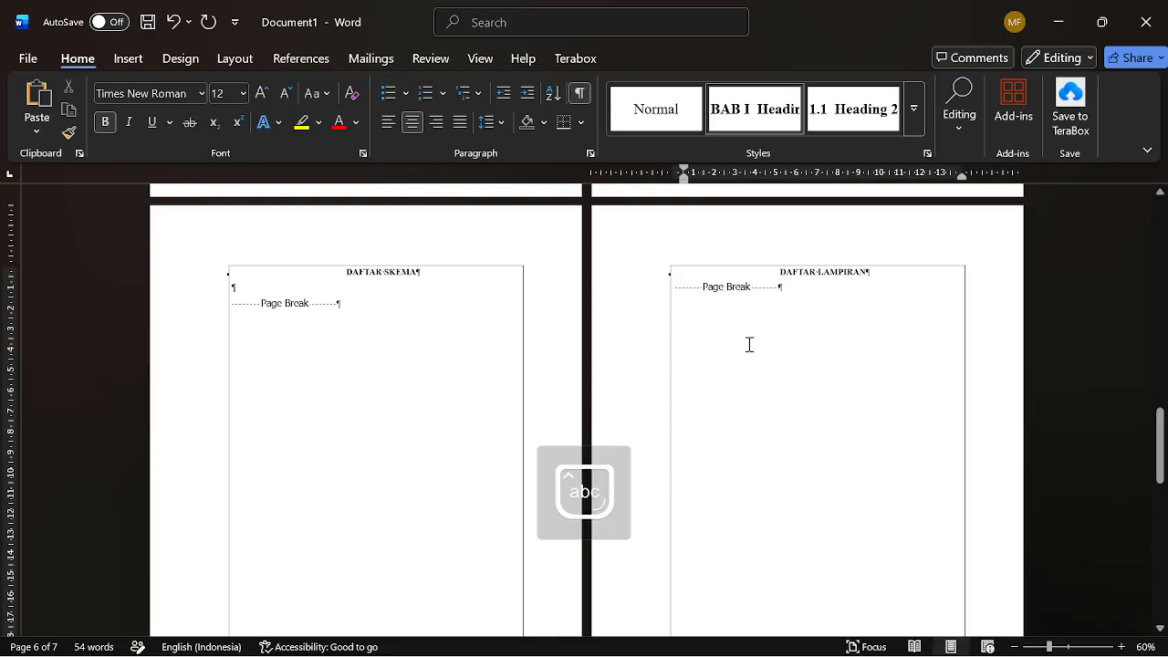
- Insert an empty paragraph and a page break after 1.5 Keaslian Penelitian so BAB II opens directly at the top of a new page
{"action": "scroll", "coordinate": [750, 344], "scroll_direction": "down", "scroll_amount": 4}
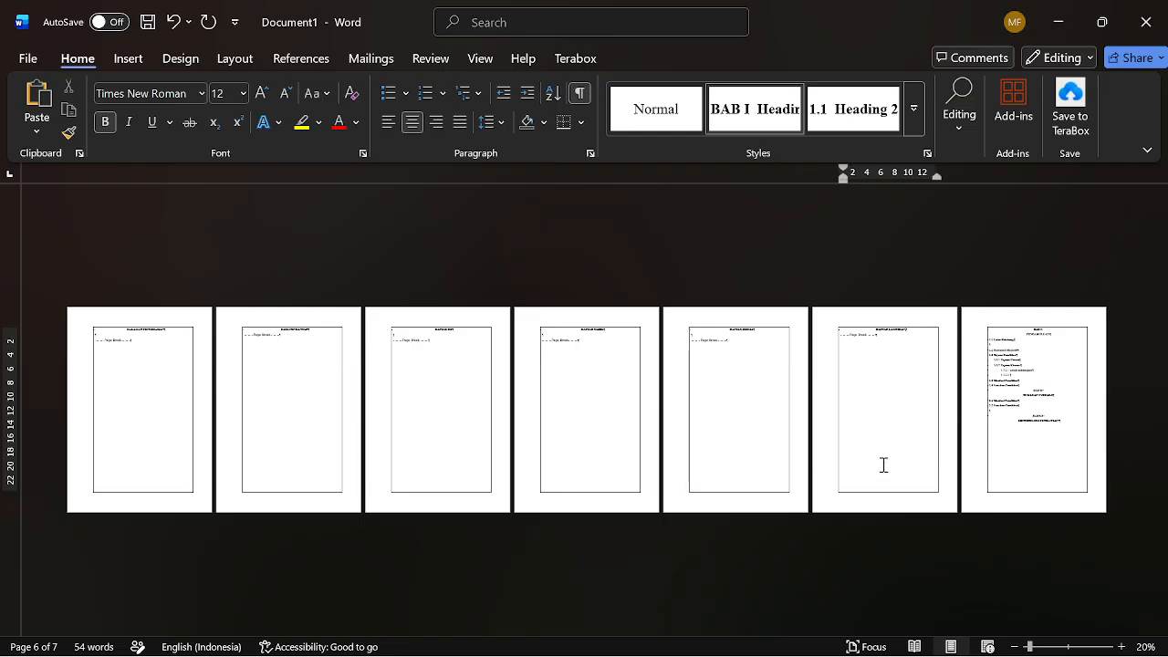
{"action": "scroll", "coordinate": [882, 464], "scroll_direction": "up", "scroll_amount": 4}
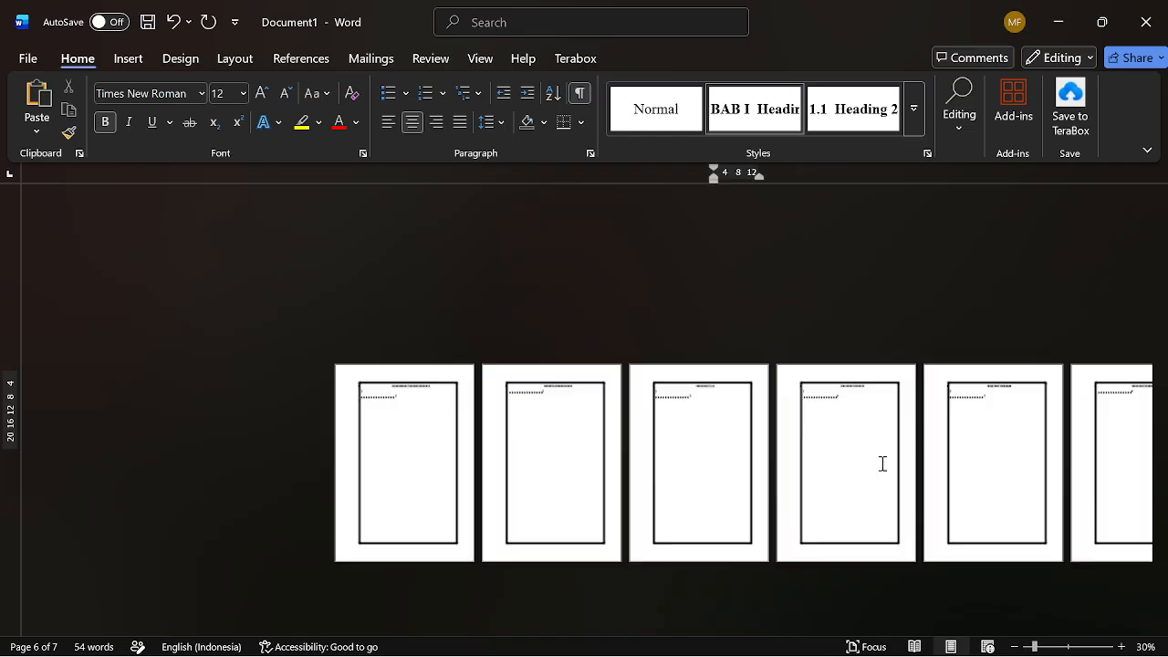
{"action": "scroll", "coordinate": [739, 378], "scroll_direction": "down", "scroll_amount": 6}
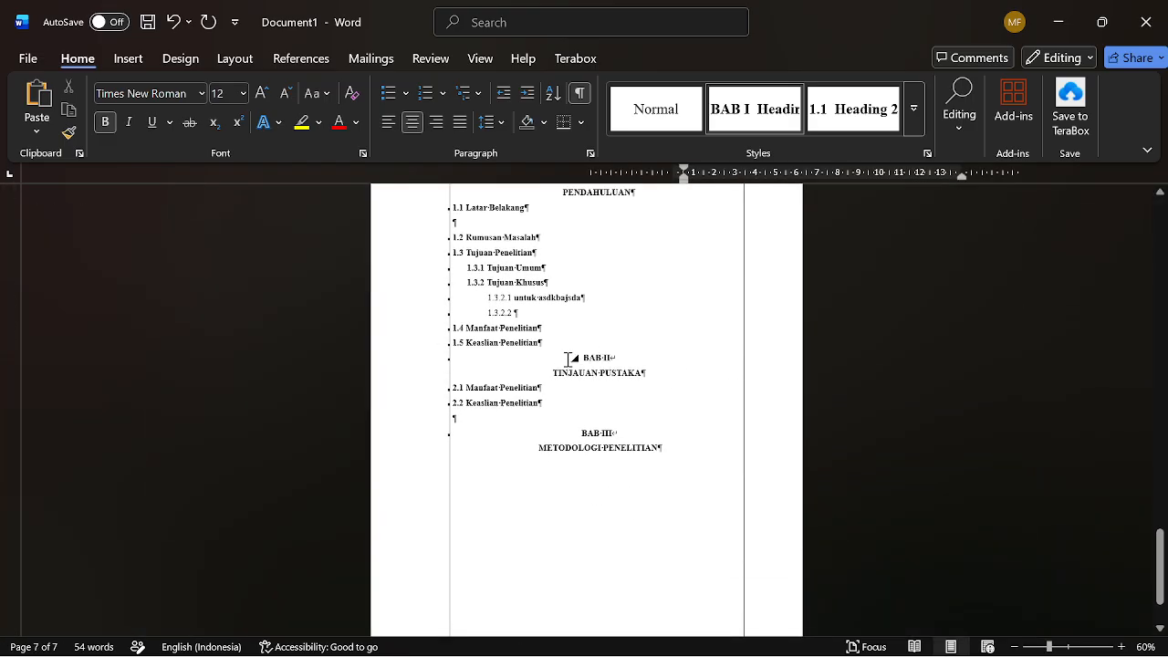
{"action": "left_click", "coordinate": [609, 357]}
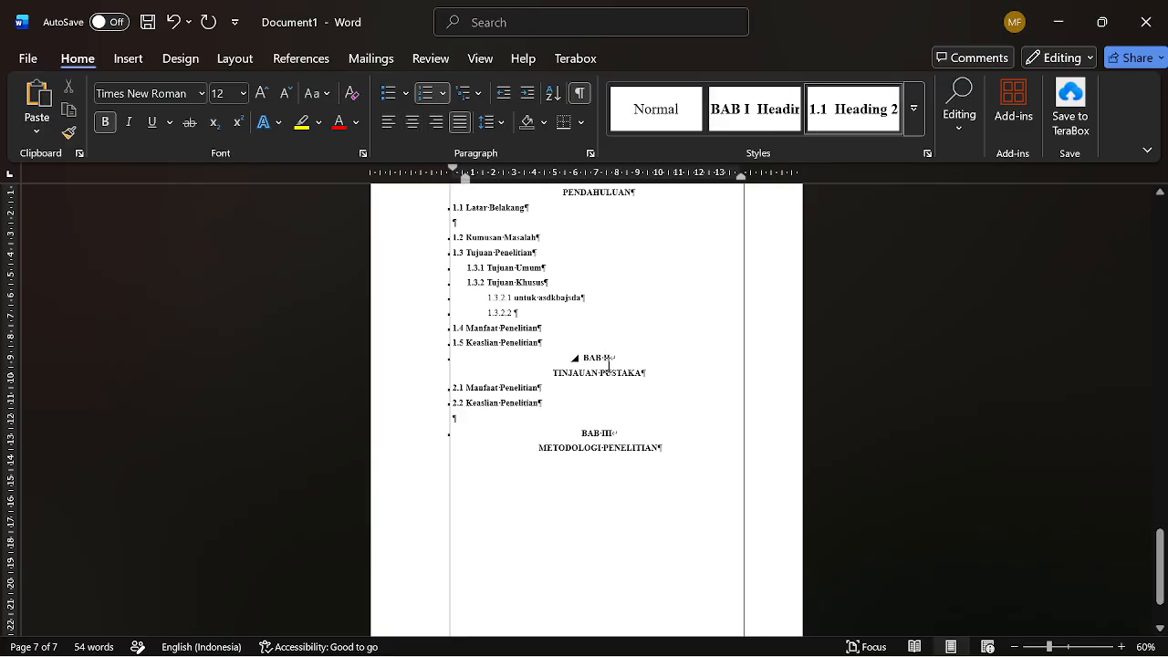
{"action": "key", "text": "Return"}
{"action": "key", "text": "Return"}
{"action": "key", "text": "alt+p"}
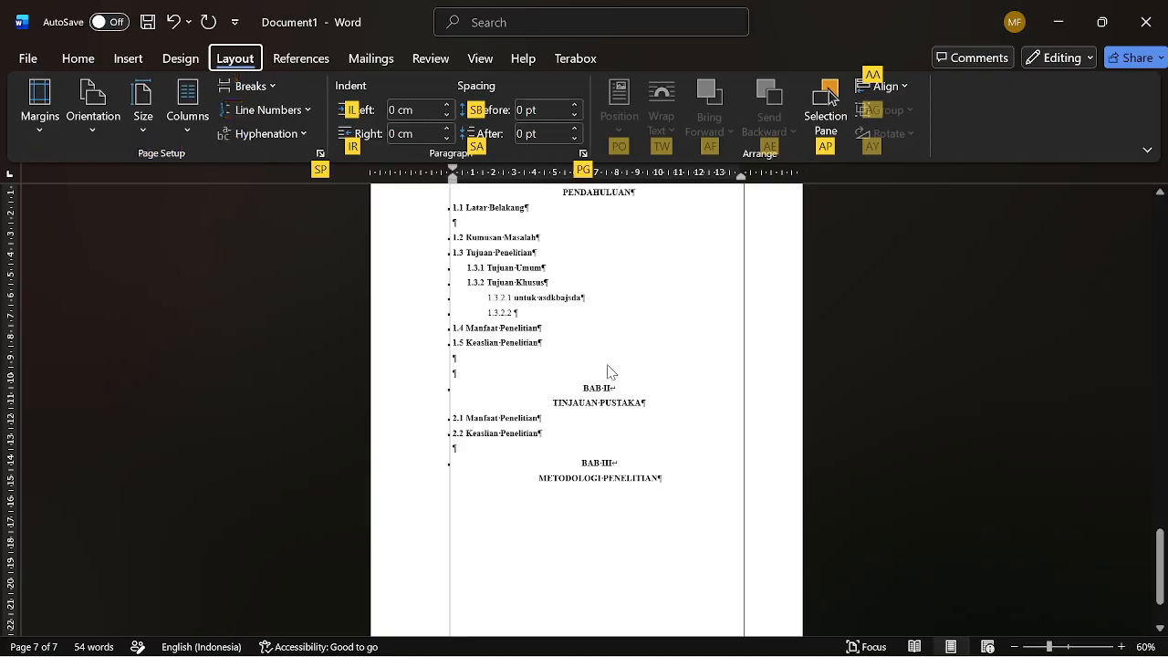
{"action": "mouse_move", "coordinate": [617, 390]}
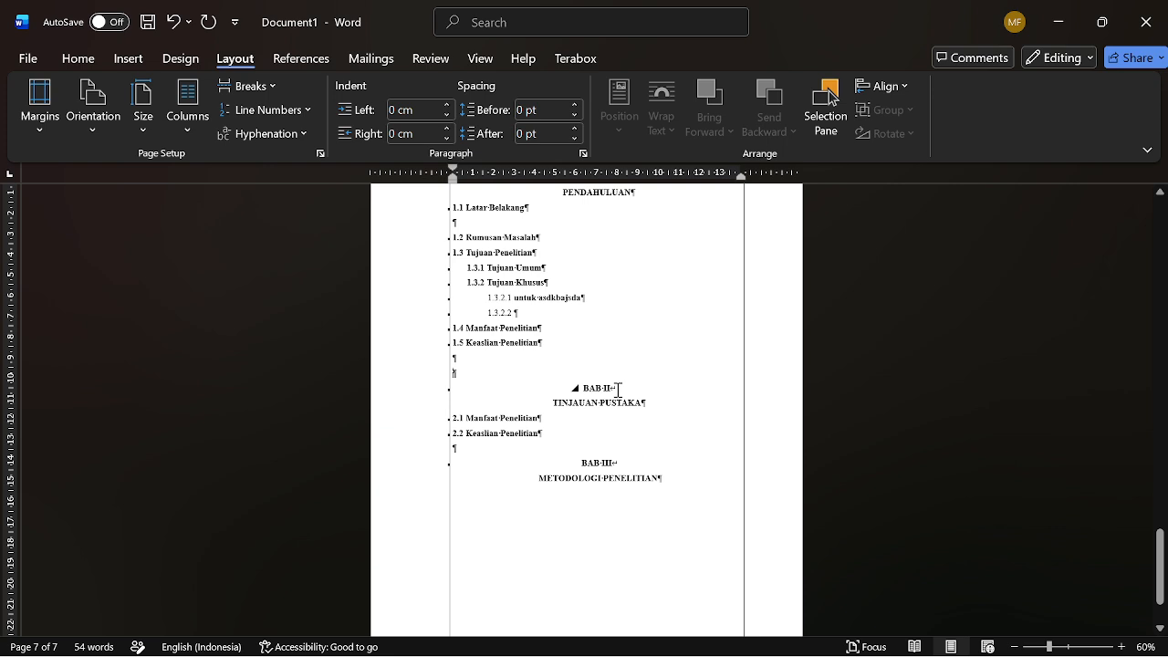
{"action": "key", "text": "ctrl+Return"}
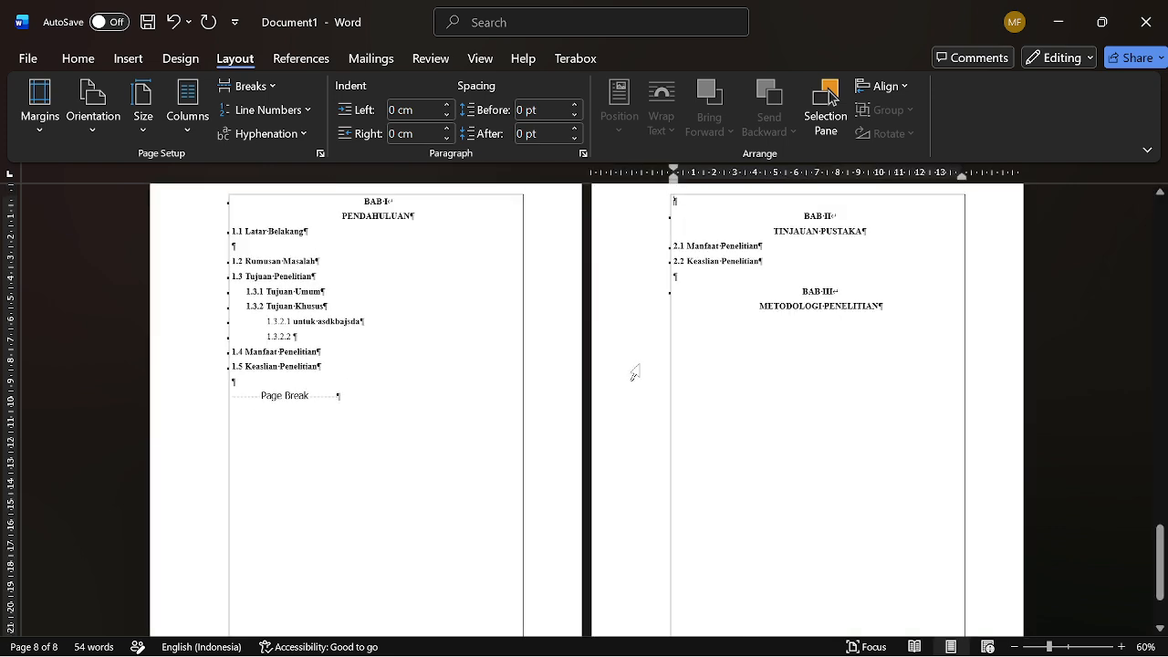
{"action": "key", "text": "Delete"}
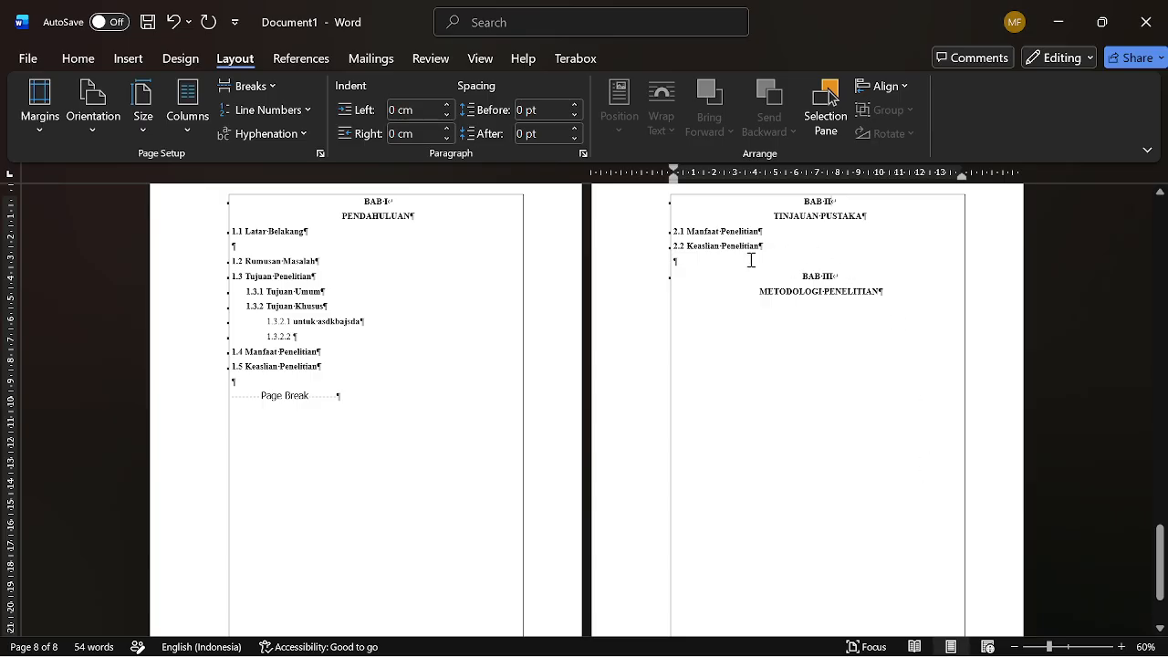
- Insert a page break after 2.2 Keaslian Penelitian so the BAB III METODOLOGI PENELITIAN title opens a new page
{"action": "key", "text": "ctrl+Return"}
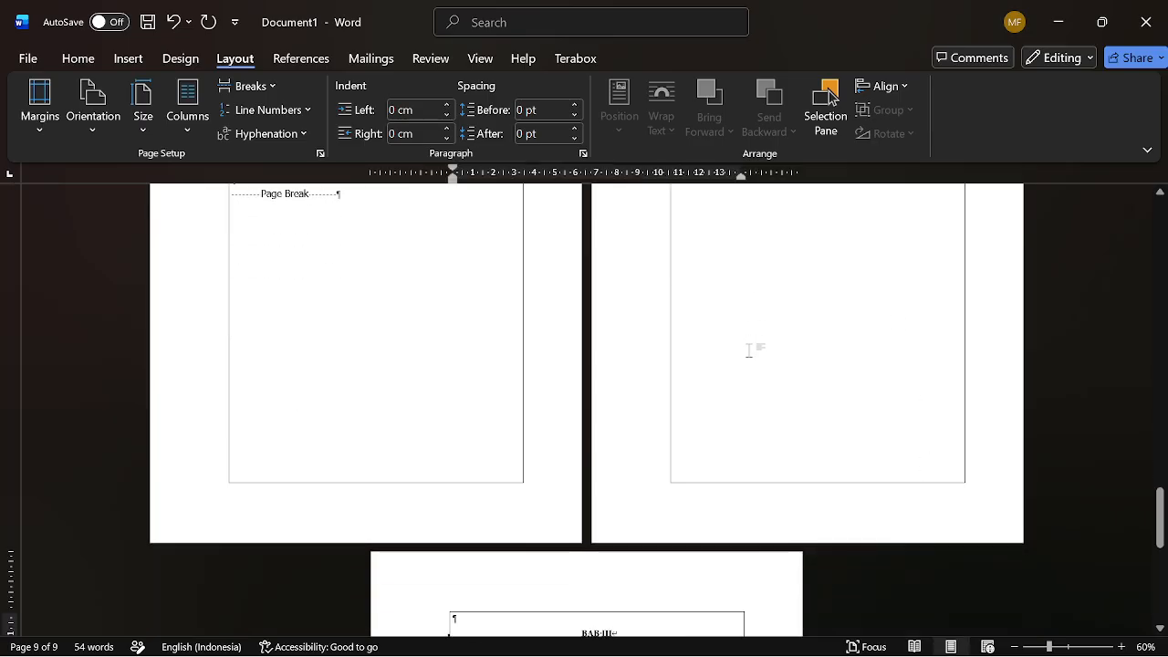
{"action": "scroll", "coordinate": [754, 417], "scroll_direction": "up", "scroll_amount": 10}
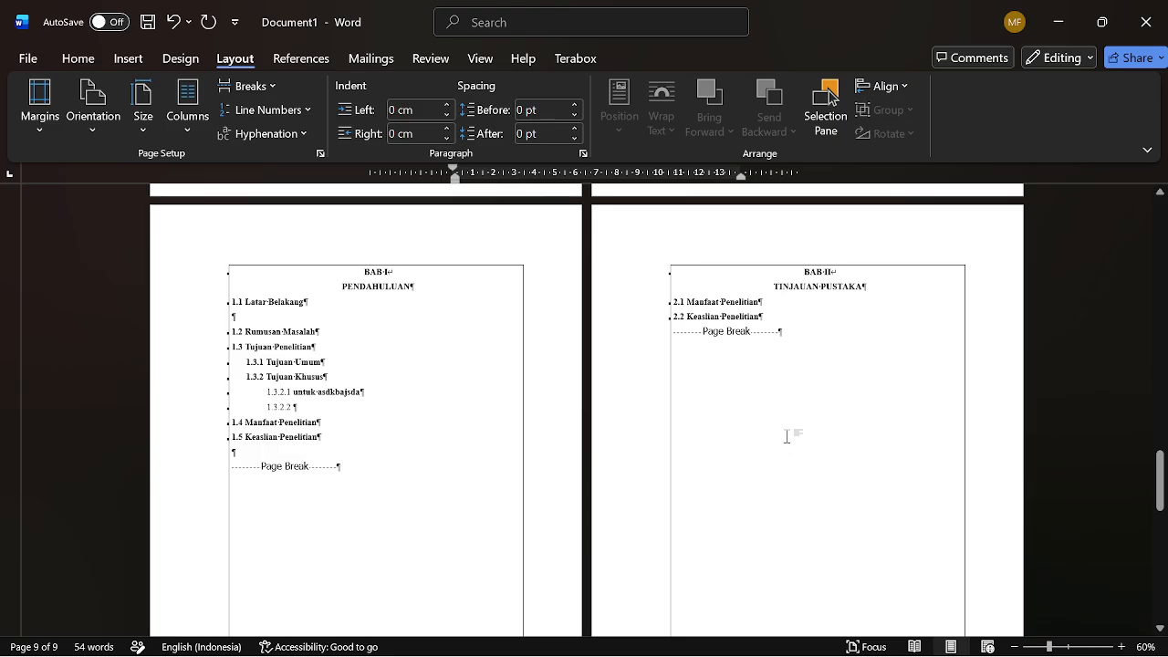
{"action": "scroll", "coordinate": [807, 440], "scroll_direction": "down", "scroll_amount": 5}
{"action": "scroll", "coordinate": [347, 553], "scroll_direction": "up", "scroll_amount": 5}
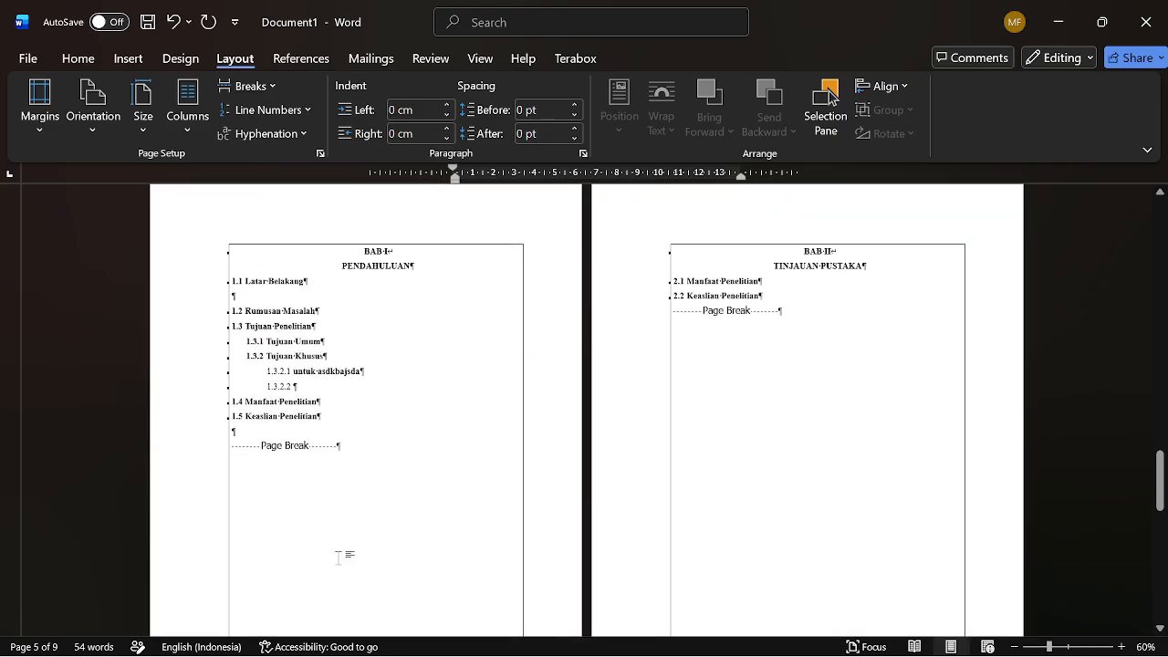
- Insert a page break before the HALAMAN PENGESAHAN heading to add a new first page, keeping that heading expanded
{"action": "left_click", "coordinate": [491, 405]}
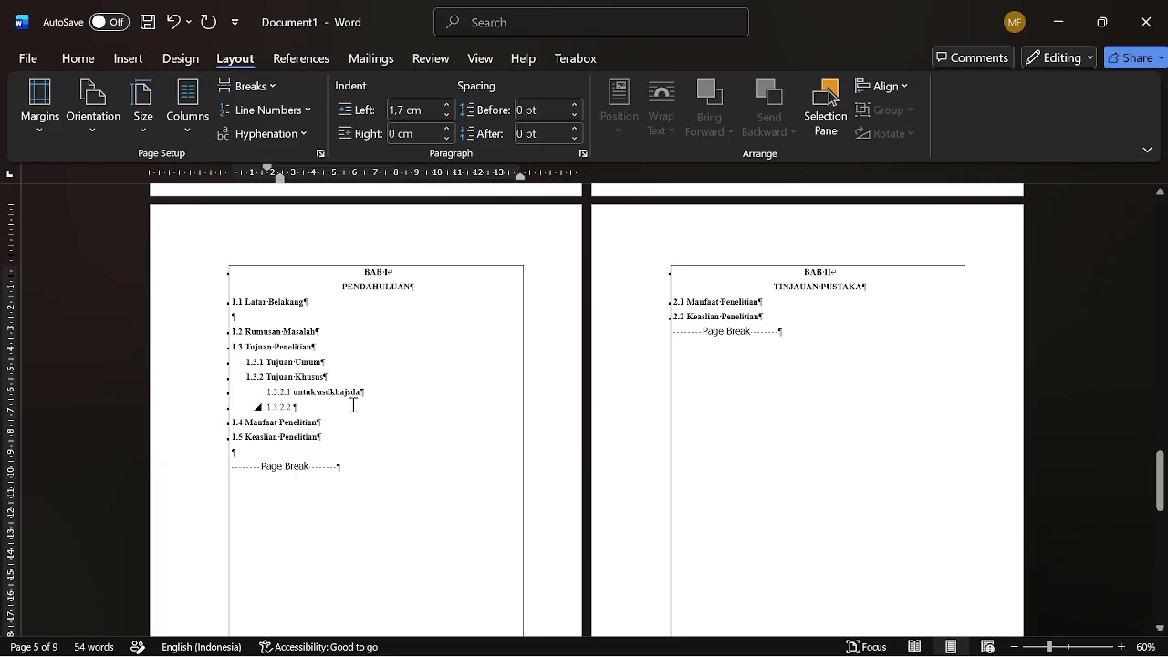
{"action": "scroll", "coordinate": [429, 383], "scroll_direction": "up", "scroll_amount": 5}
{"action": "scroll", "coordinate": [508, 366], "scroll_direction": "up", "scroll_amount": 14}
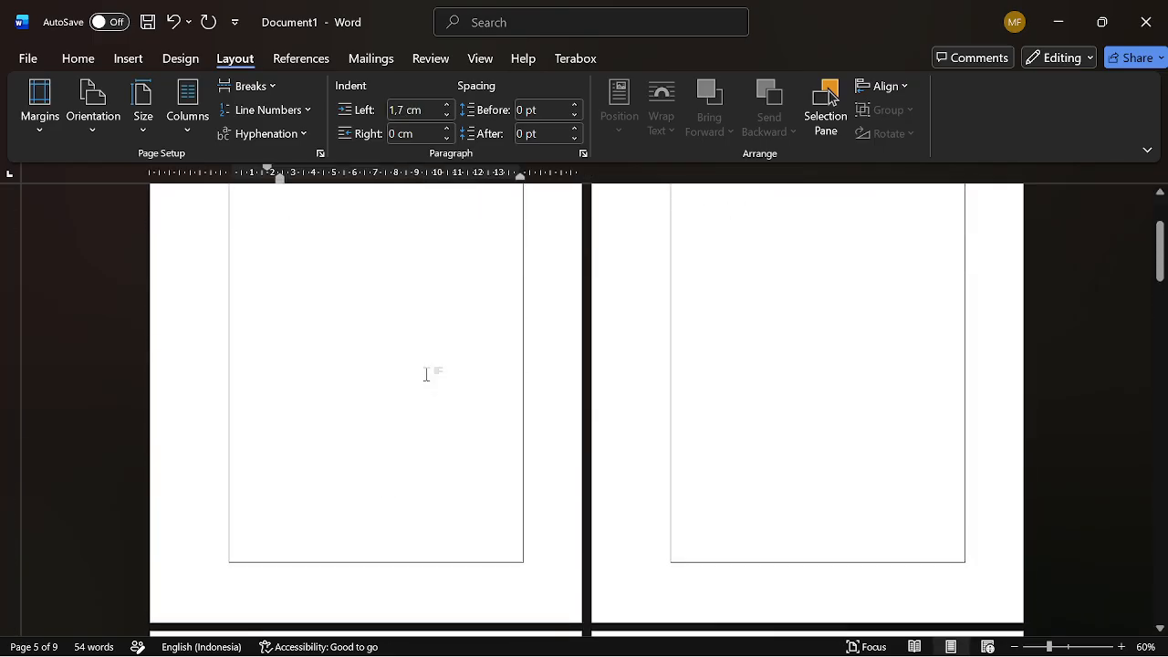
{"action": "left_click", "coordinate": [319, 262]}
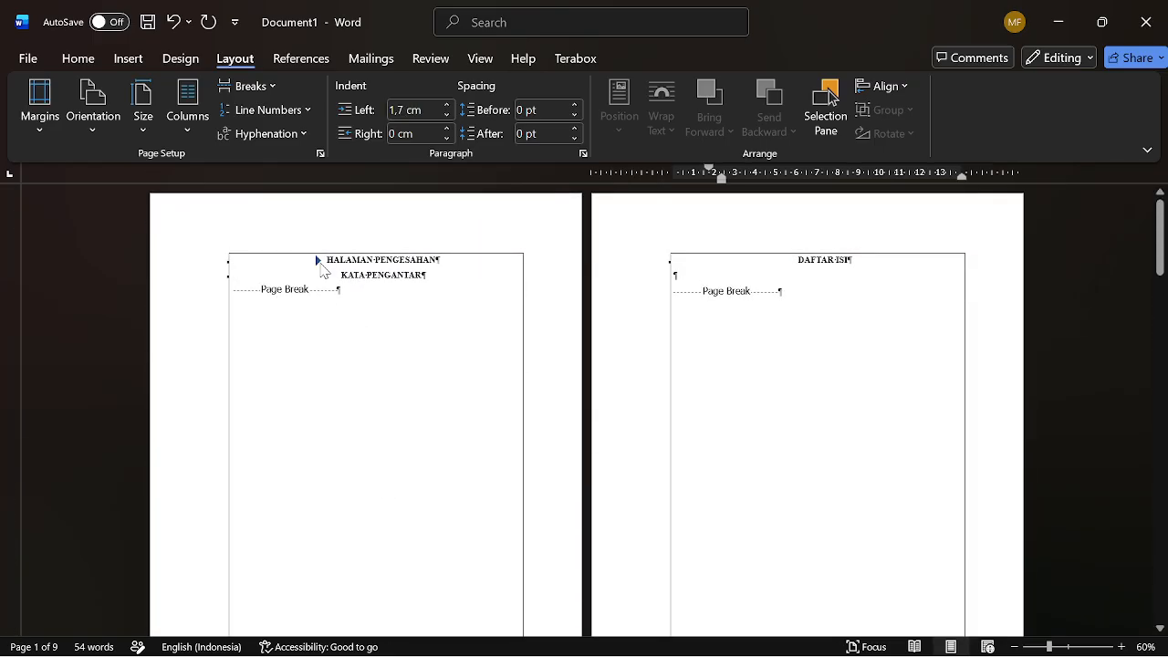
{"action": "left_click", "coordinate": [319, 262]}
{"action": "left_click", "coordinate": [326, 261]}
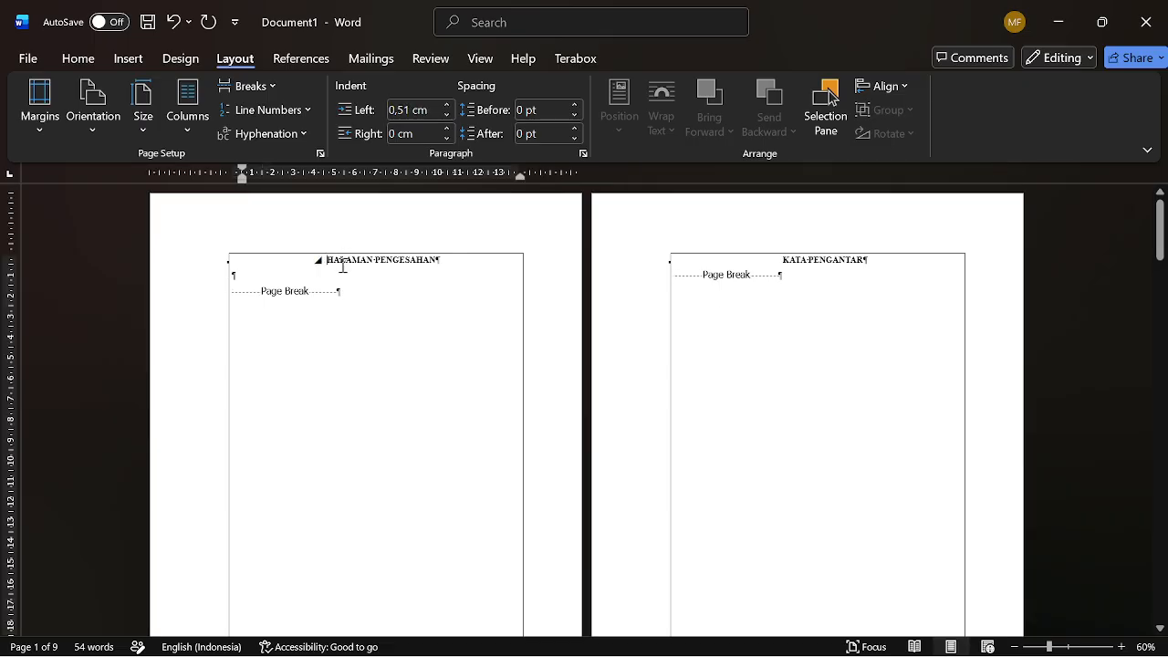
{"action": "key", "text": "ctrl+Return"}
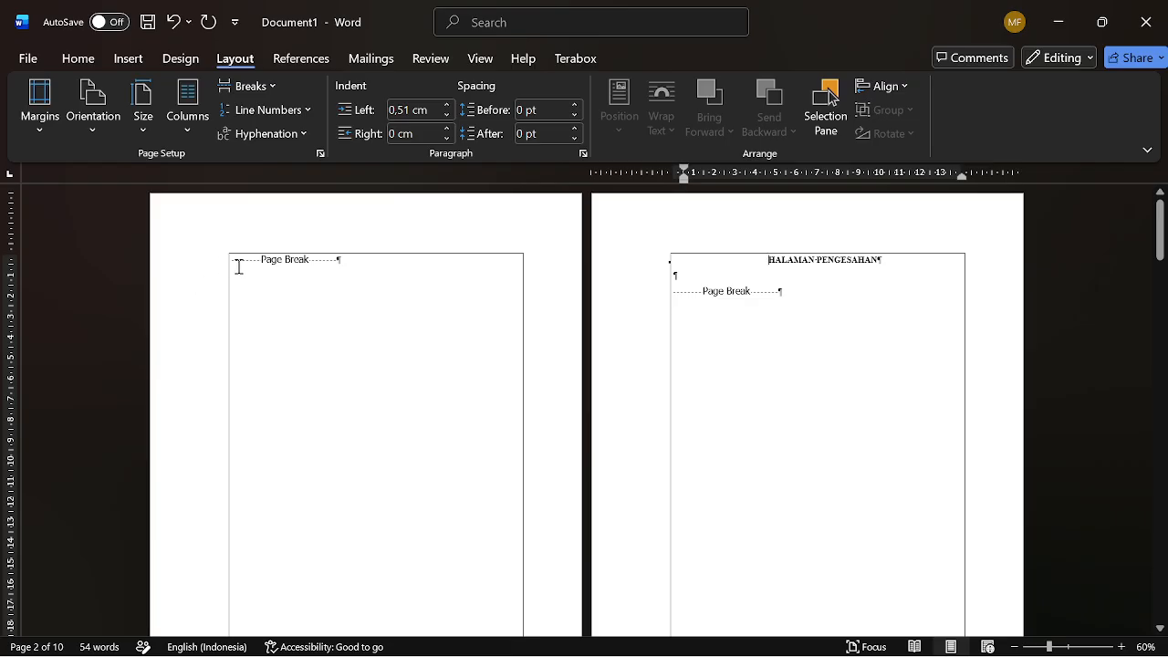
- Add the title "HALAMAN SAMPUL" in enlarged bold body text above the page break on the first page
{"action": "left_click", "coordinate": [253, 264]}
{"action": "key", "text": "Return"}
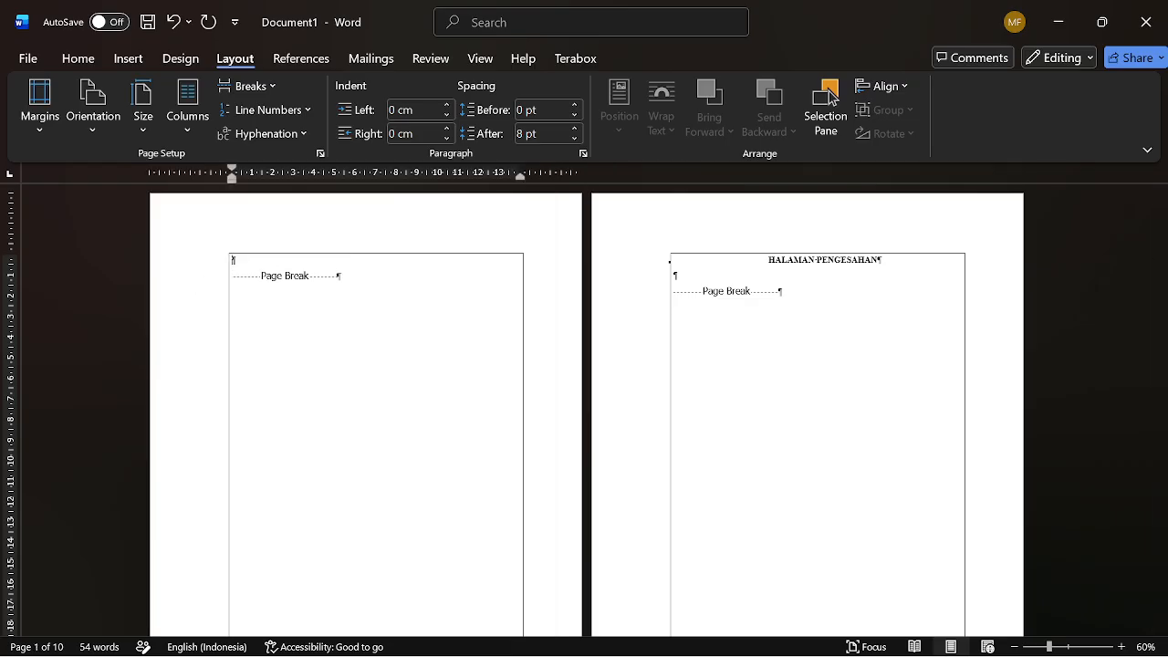
{"action": "key", "text": "BackSpace"}
{"action": "key", "text": "BackSpace"}
{"action": "key", "text": "BackSpace"}
{"action": "key", "text": "BackSpace"}
{"action": "key", "text": "ctrl+shift+period"}
{"action": "key", "text": "ctrl+shift+period"}
{"action": "key", "text": "ctrl+shift+period"}
{"action": "key", "text": "ctrl+shift+period"}
{"action": "key", "text": "ctrl+shift+period"}
{"action": "key", "text": "ctrl+shift+period"}
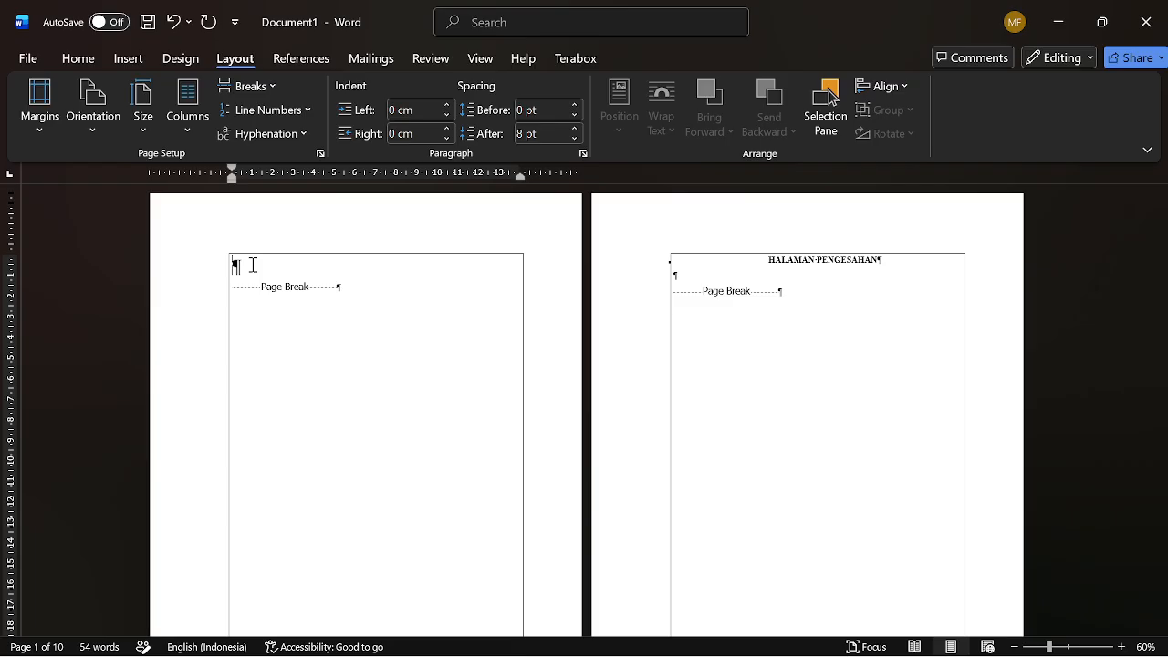
{"action": "key", "text": "Caps_Lock"}
{"action": "type", "text": "HALAM"}
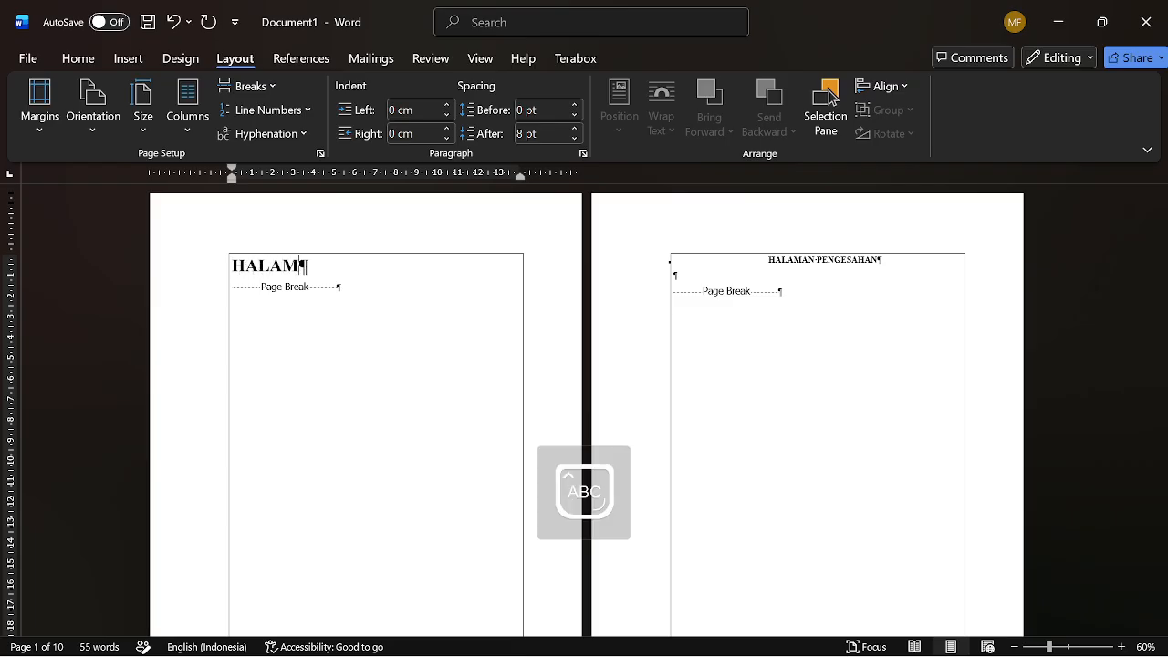
{"action": "type", "text": "AN SAMPUL"}
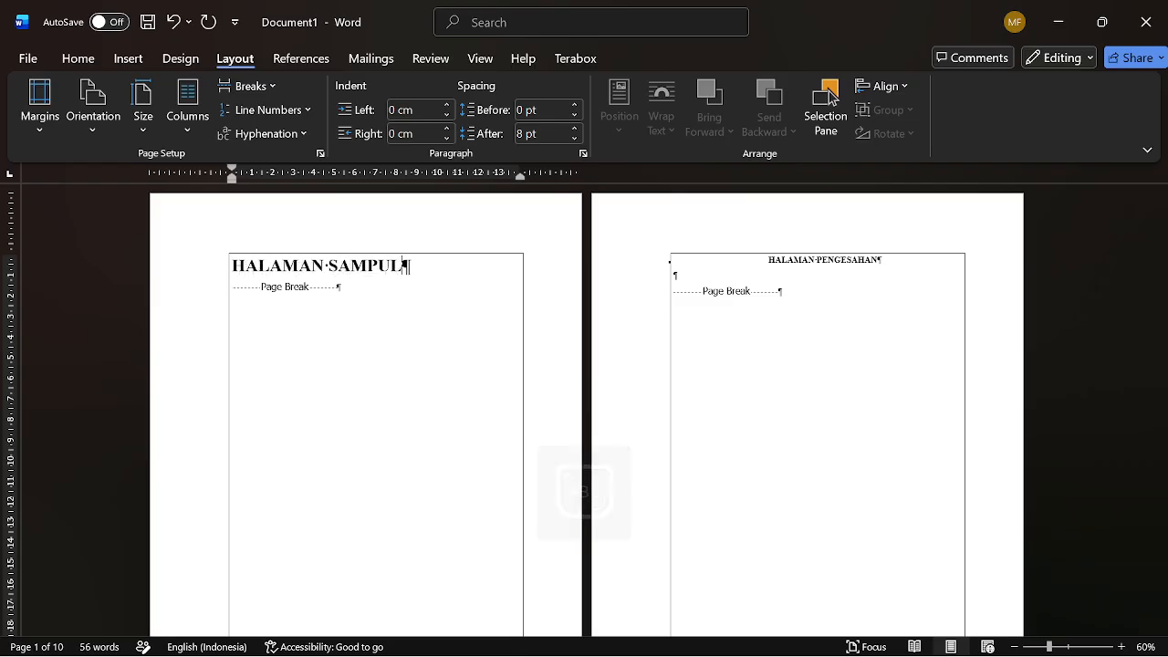
{"action": "scroll", "coordinate": [525, 470], "scroll_direction": "down", "scroll_amount": 4}
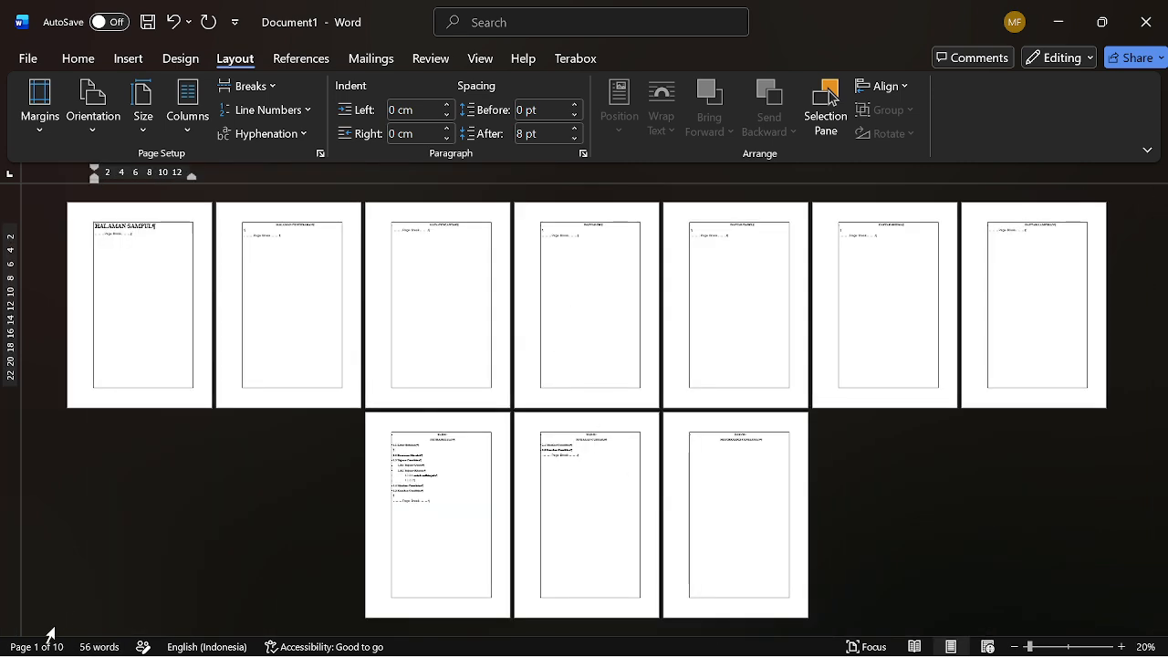
- Place the cursor on the DAFTAR ISI page and show the Navigation Pane with the document's headings
{"action": "left_click", "coordinate": [334, 247]}
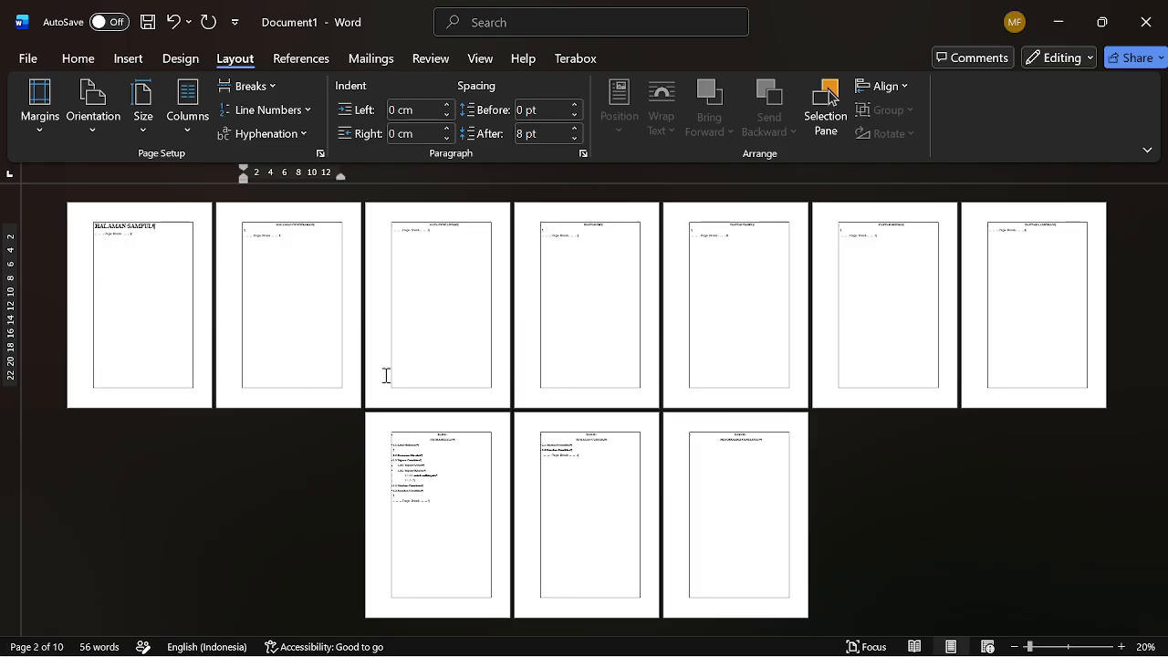
{"action": "scroll", "coordinate": [553, 391], "scroll_direction": "up", "scroll_amount": 3}
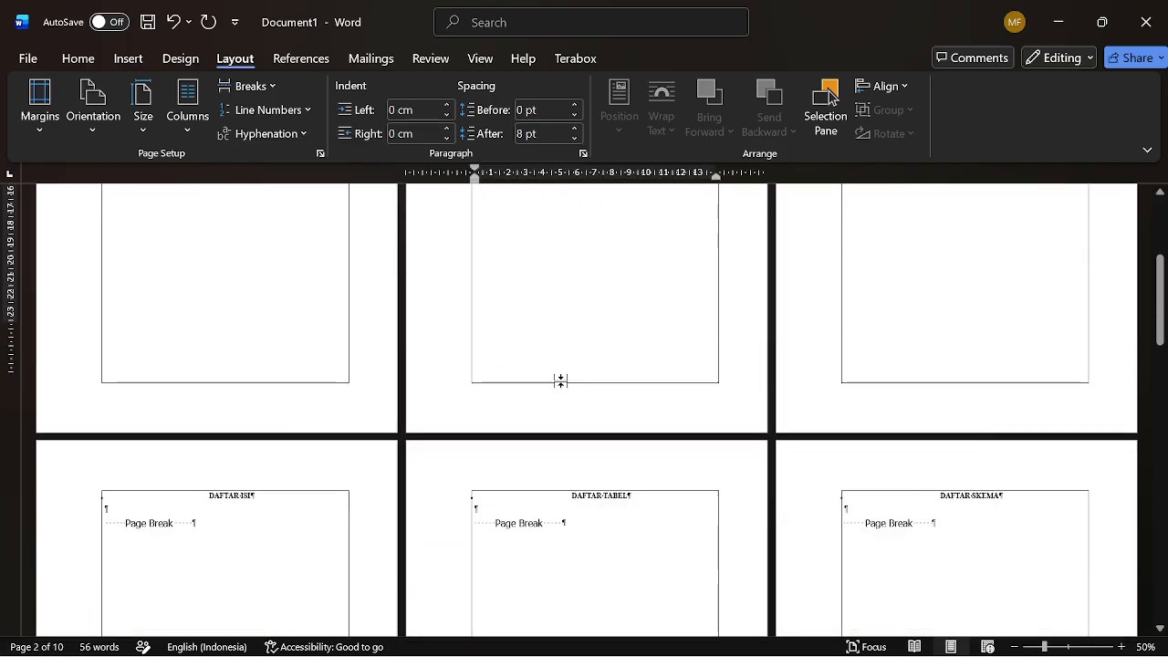
{"action": "scroll", "coordinate": [561, 381], "scroll_direction": "down", "scroll_amount": 2}
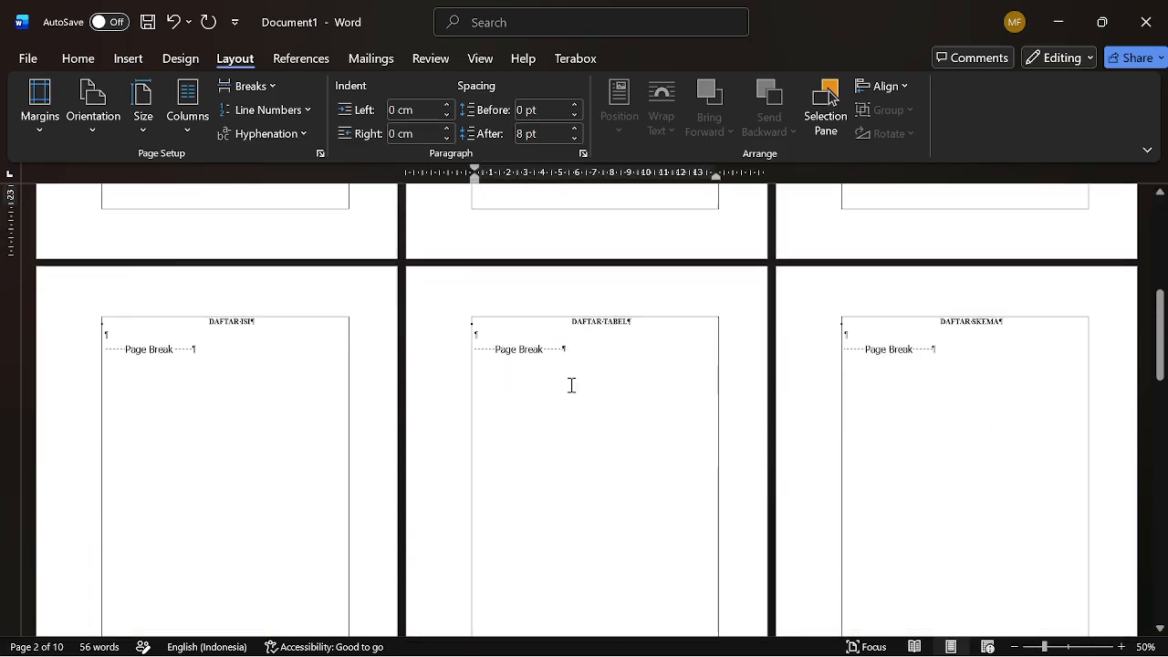
{"action": "left_click", "coordinate": [256, 345]}
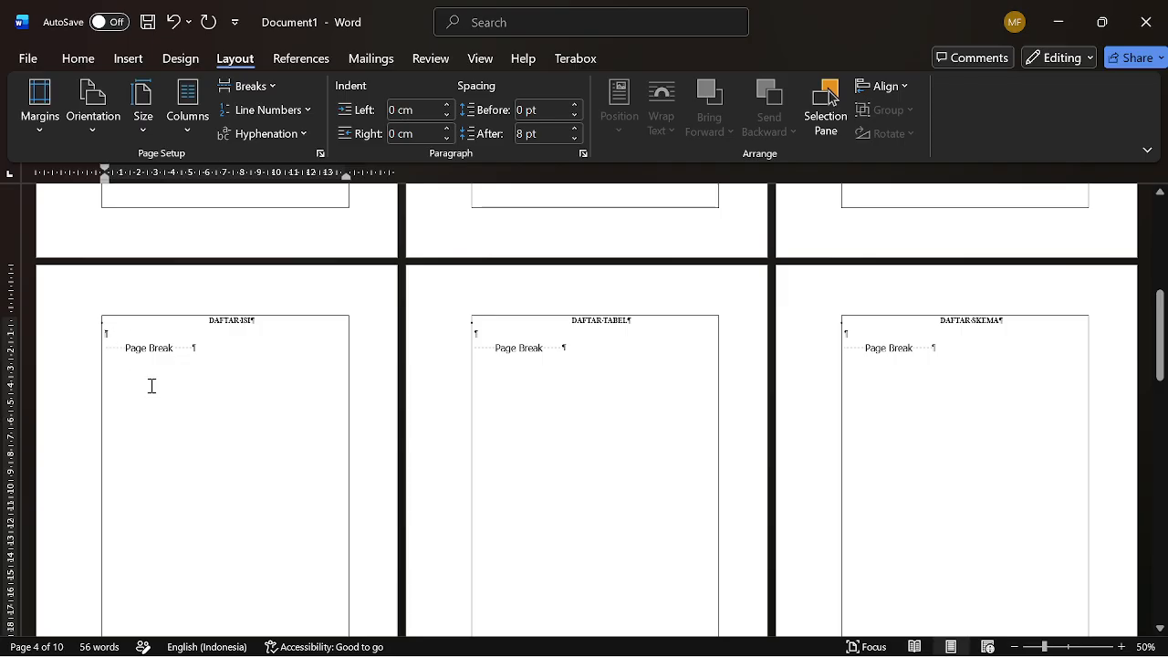
{"action": "left_click", "coordinate": [476, 61]}
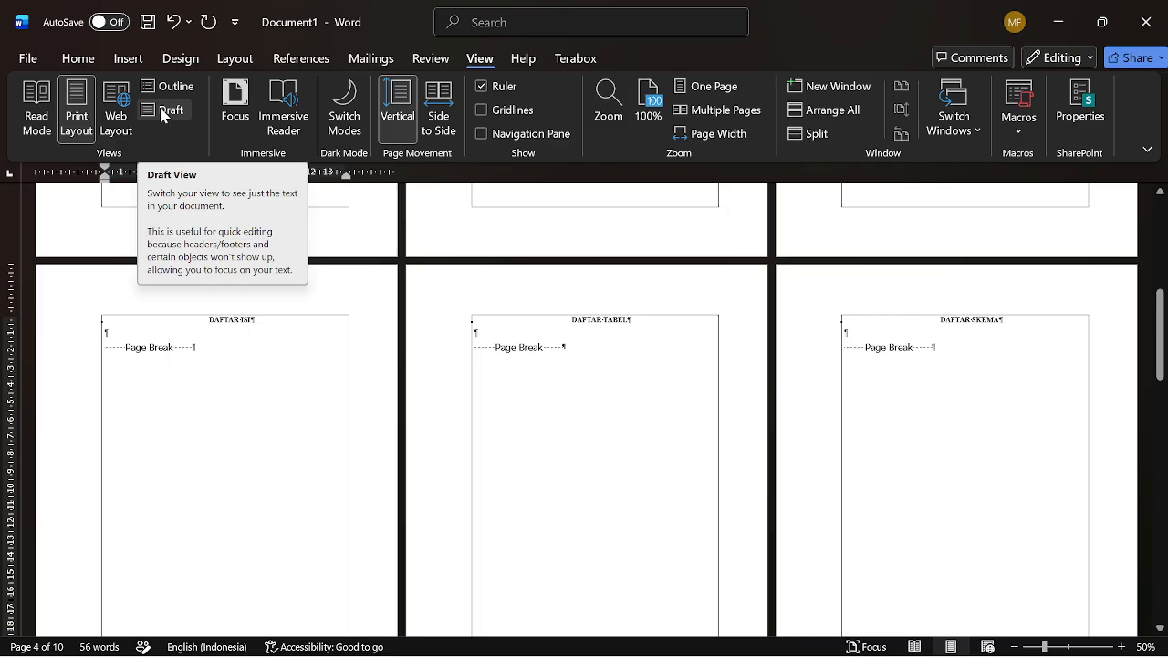
{"action": "left_click", "coordinate": [522, 133]}
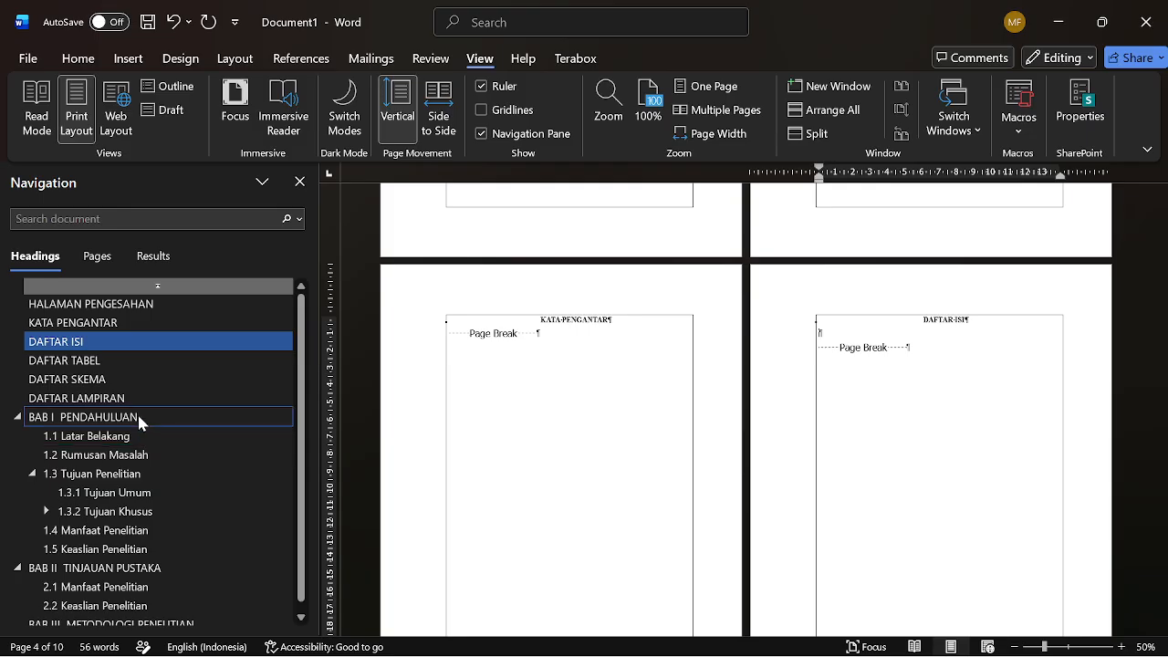
- Insert an empty paragraph between the KATA PENGANTAR heading and the page break below it
{"action": "scroll", "coordinate": [193, 482], "scroll_direction": "down", "scroll_amount": 1}
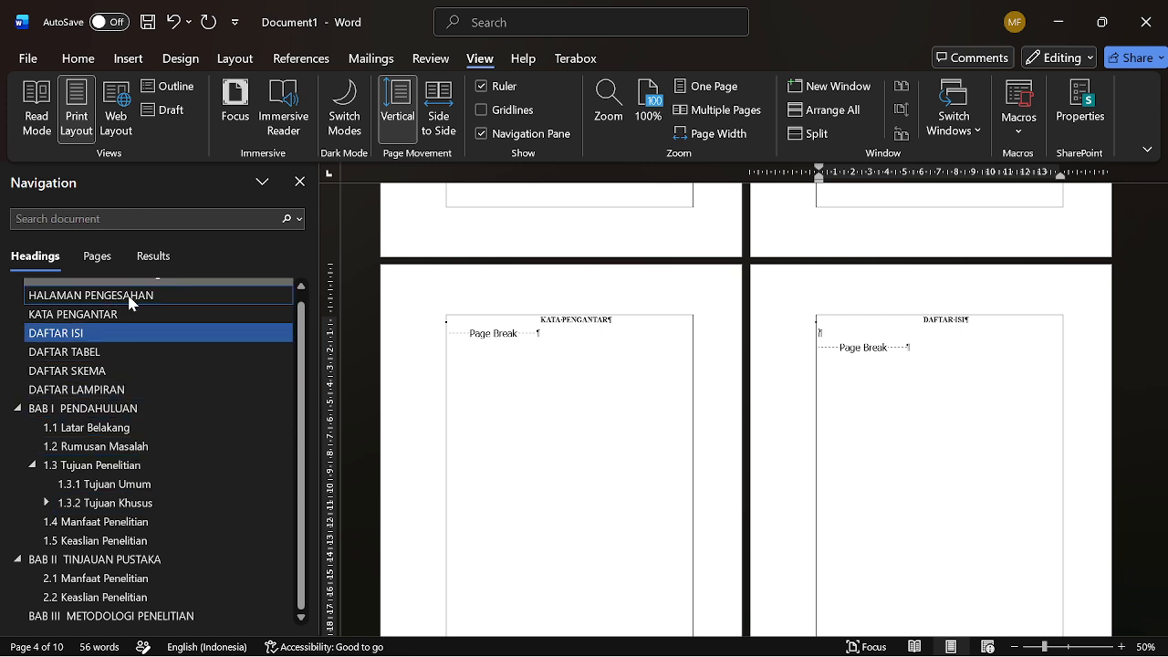
{"action": "scroll", "coordinate": [620, 372], "scroll_direction": "up", "scroll_amount": 8}
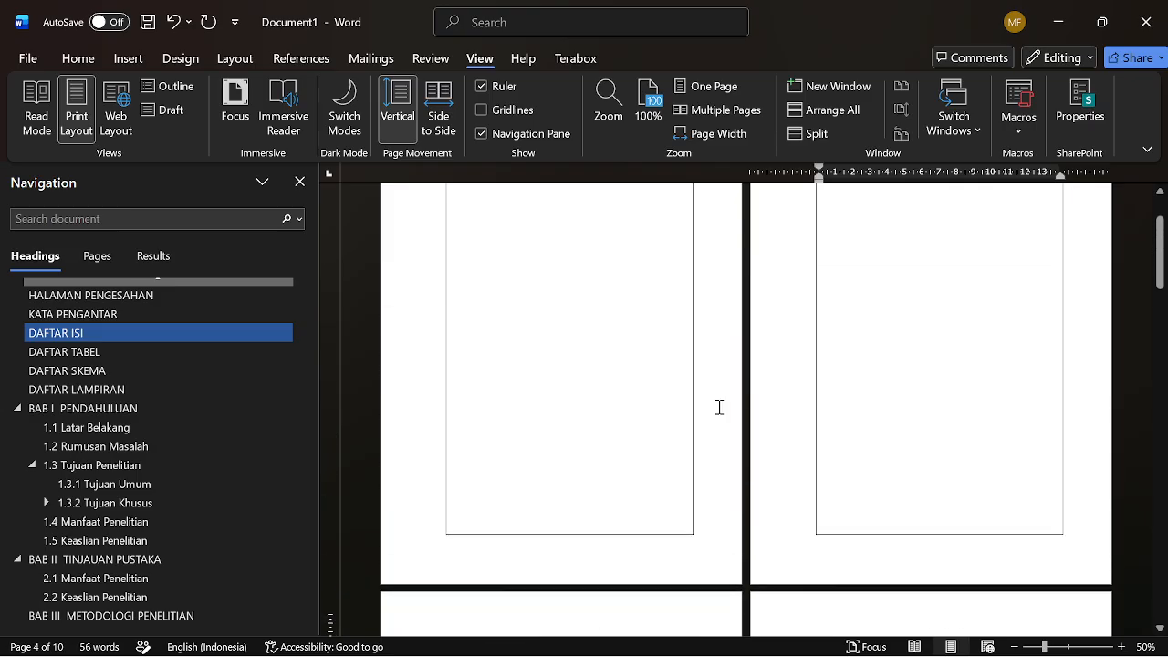
{"action": "scroll", "coordinate": [742, 486], "scroll_direction": "down", "scroll_amount": 5}
{"action": "scroll", "coordinate": [742, 486], "scroll_direction": "down", "scroll_amount": 5}
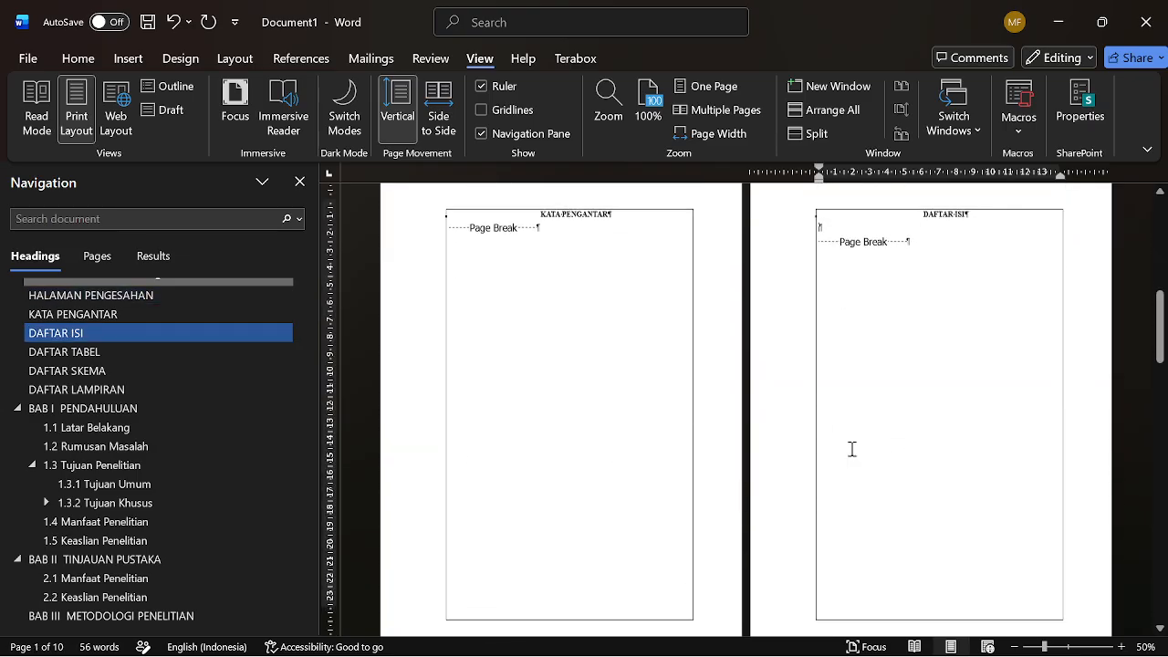
{"action": "scroll", "coordinate": [965, 268], "scroll_direction": "up", "scroll_amount": 1}
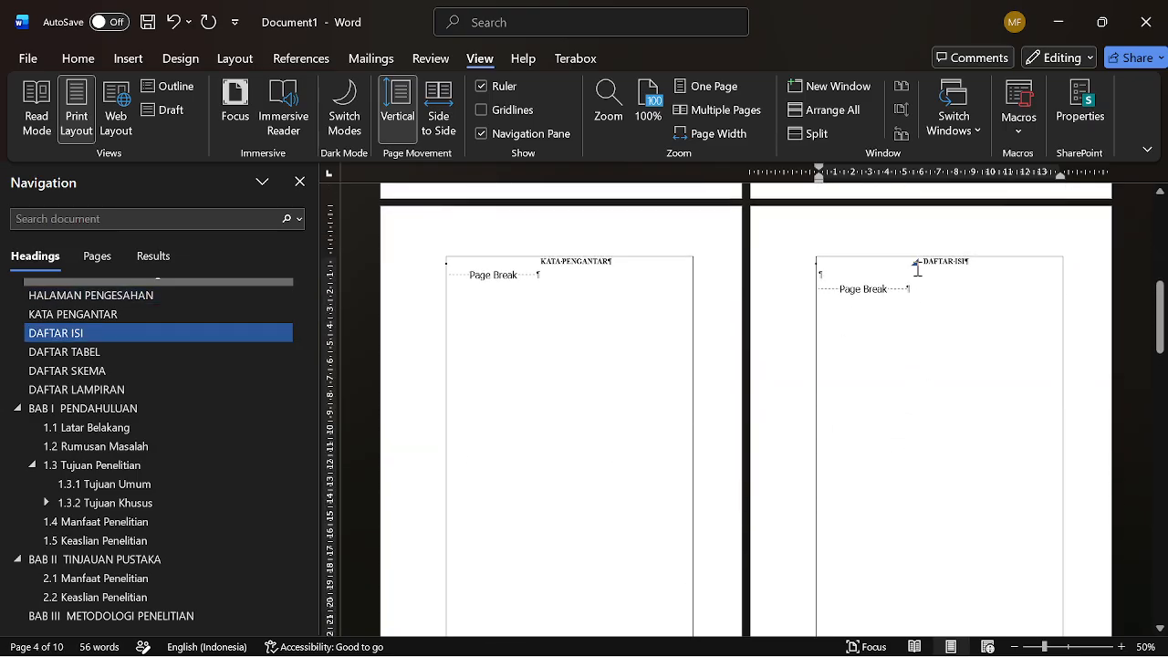
{"action": "left_click", "coordinate": [470, 283]}
{"action": "key", "text": "Return"}
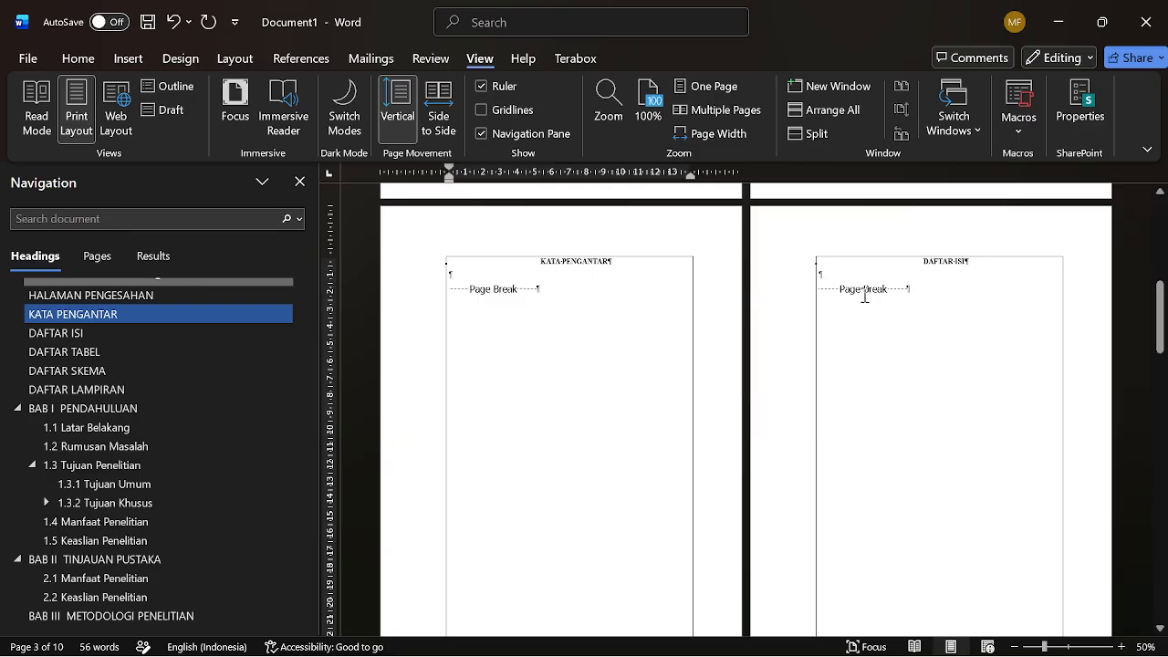
- Insert the built-in Automatic Table 2 table of contents on the empty line below the DAFTAR ISI heading
{"action": "left_click", "coordinate": [836, 272]}
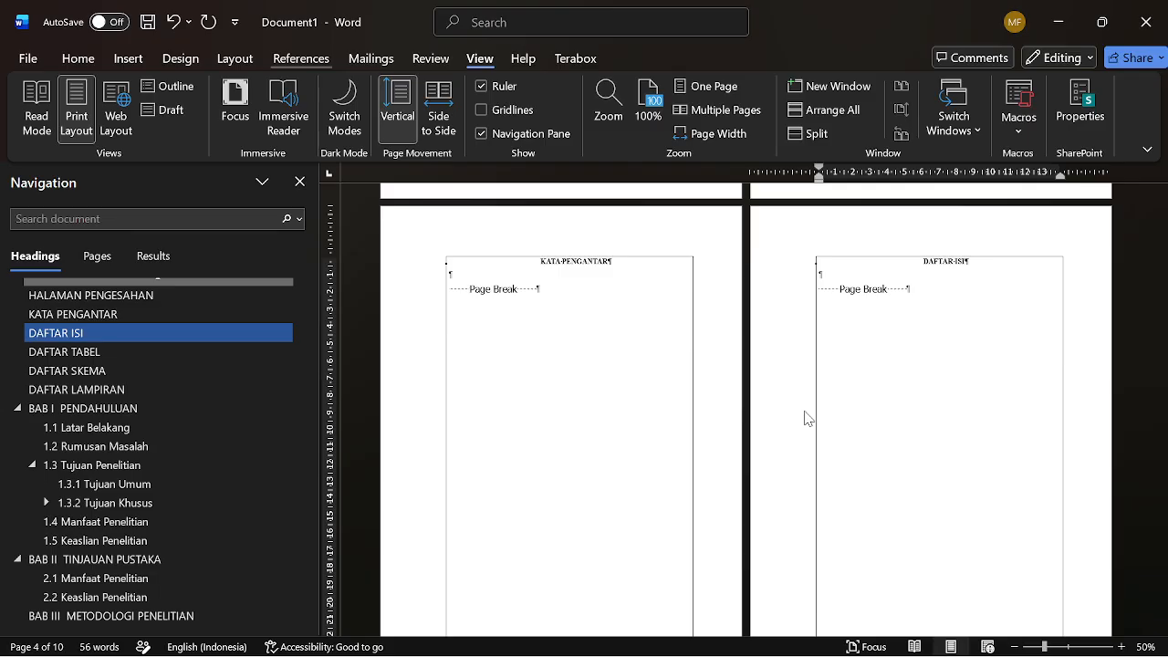
{"action": "key", "text": "alt+s"}
{"action": "left_click", "coordinate": [66, 126]}
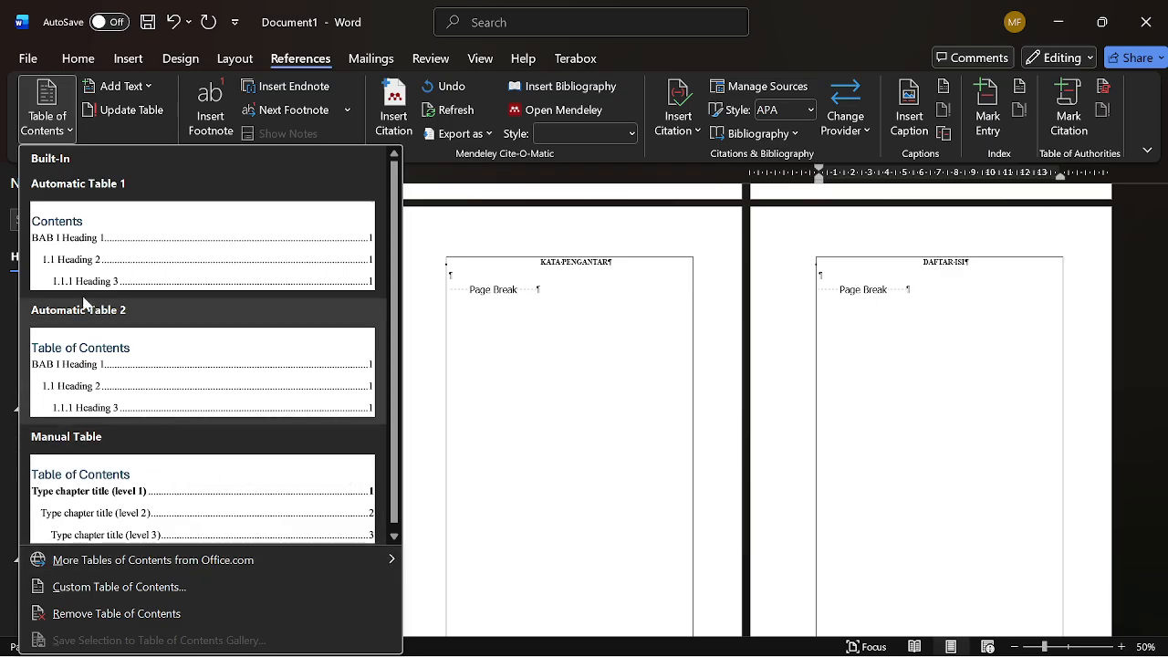
{"action": "left_click", "coordinate": [135, 365]}
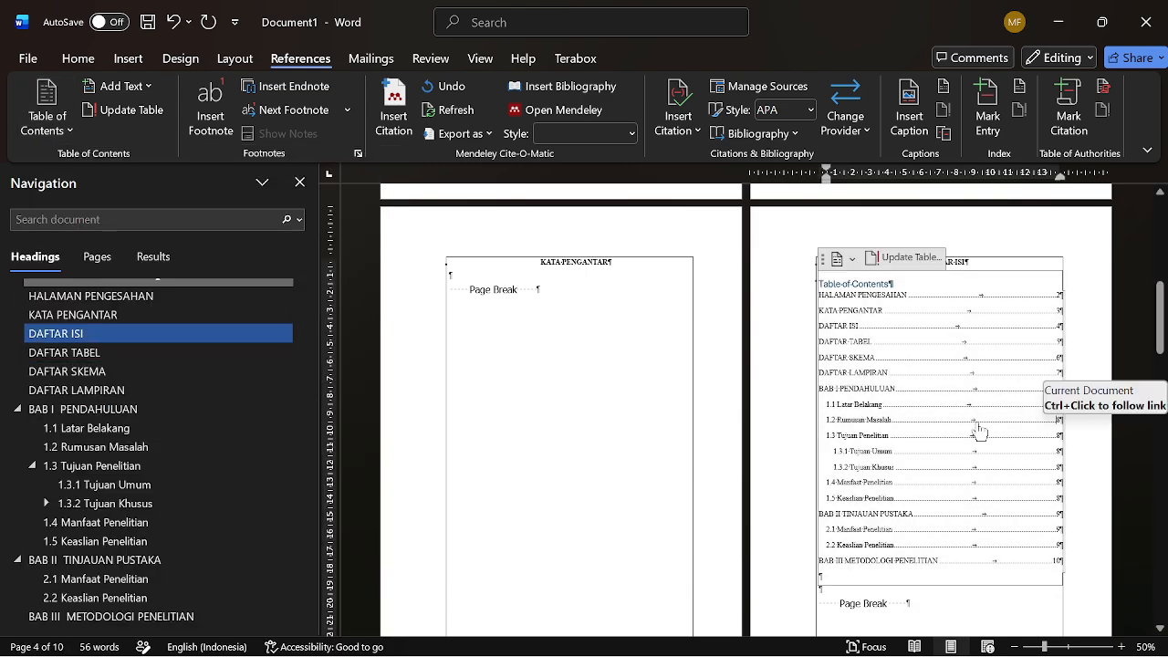
- Delete the "Table of Contents" title and its leftover empty paragraph above the first entry on the DAFTAR ISI page
{"action": "scroll", "coordinate": [978, 427], "scroll_direction": "up", "scroll_amount": 2}
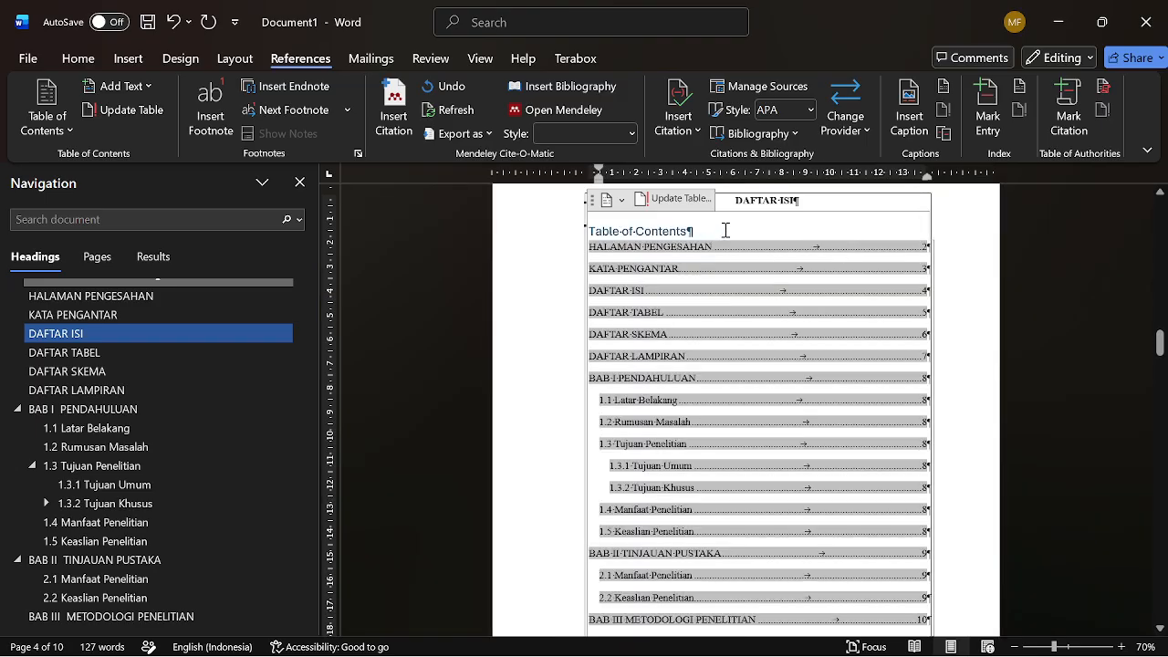
{"action": "left_click", "coordinate": [726, 231]}
{"action": "key", "text": "ctrl+BackSpace"}
{"action": "key", "text": "ctrl+BackSpace"}
{"action": "key", "text": "ctrl+BackSpace"}
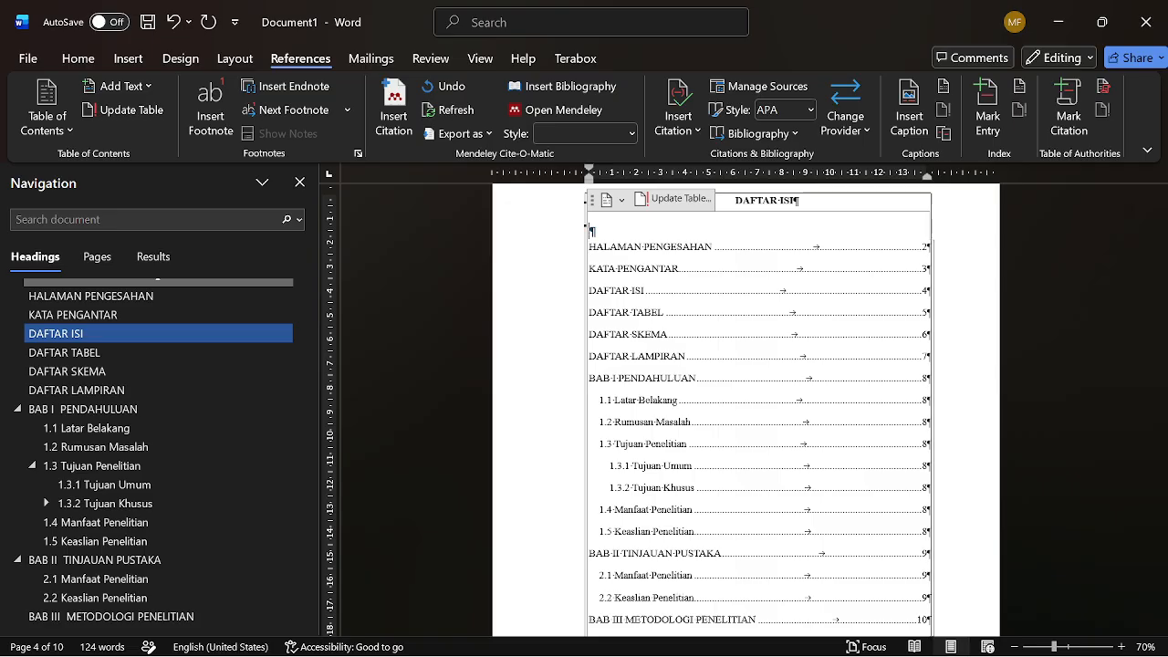
{"action": "scroll", "coordinate": [776, 338], "scroll_direction": "up", "scroll_amount": 4, "text": "ctrl"}
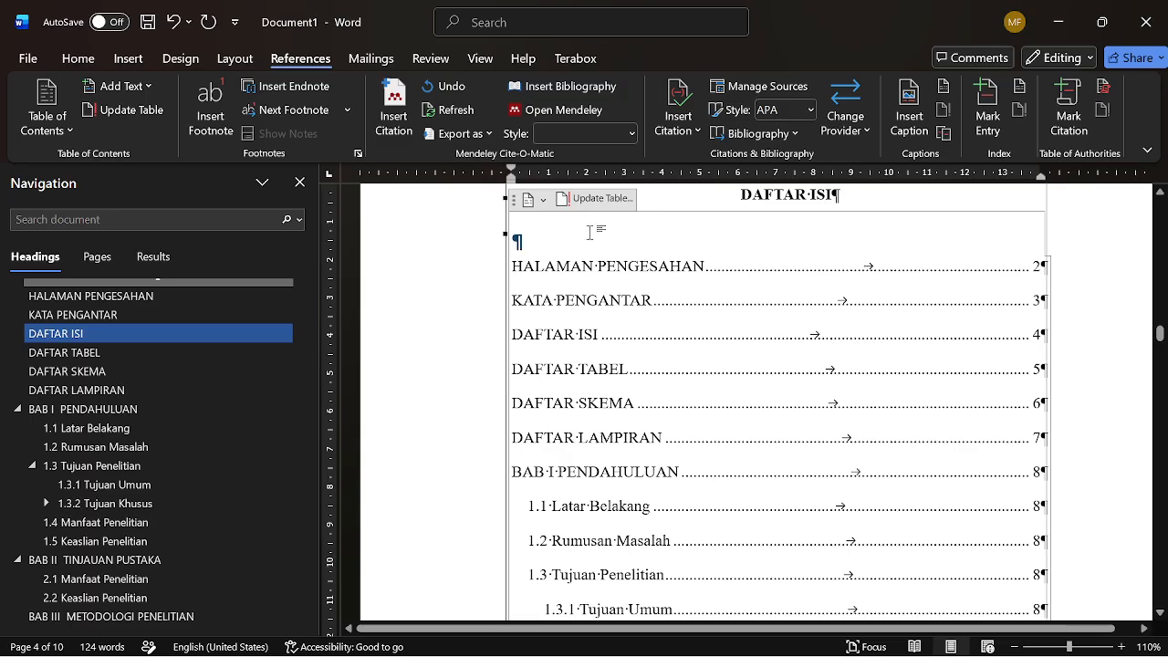
{"action": "key", "text": "Delete"}
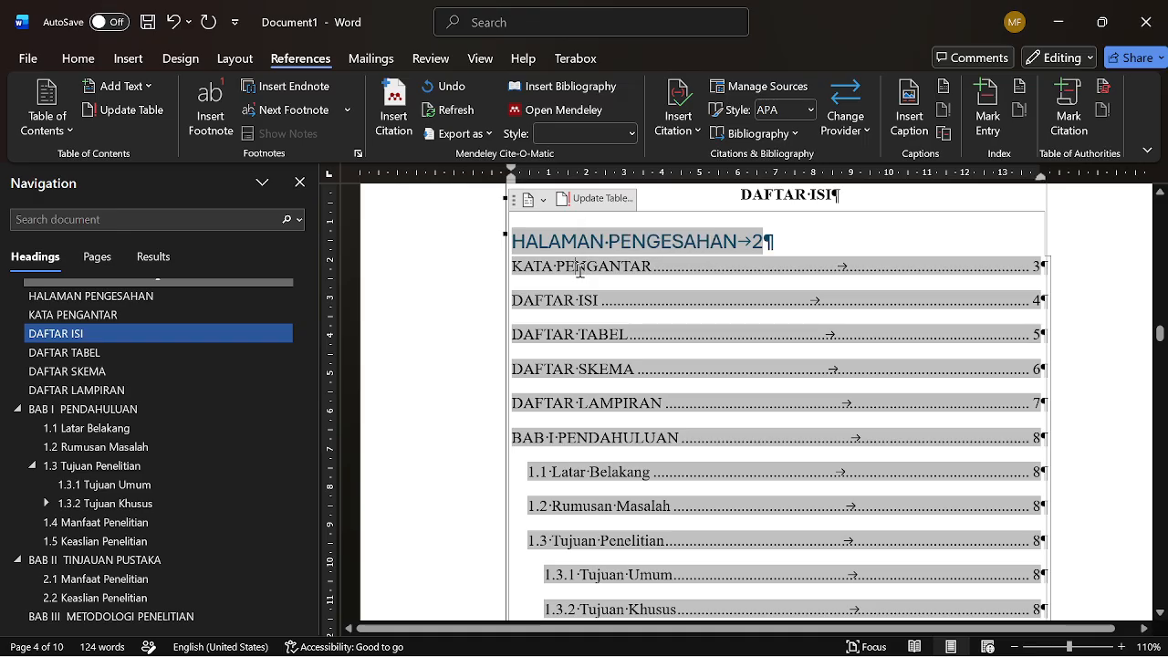
- Copy the formatting of the KATA PENGANTAR entry onto the HALAMAN PENGESAHAN entry in the table of contents
{"action": "left_click_drag", "start_coordinate": [557, 266], "coordinate": [609, 280]}
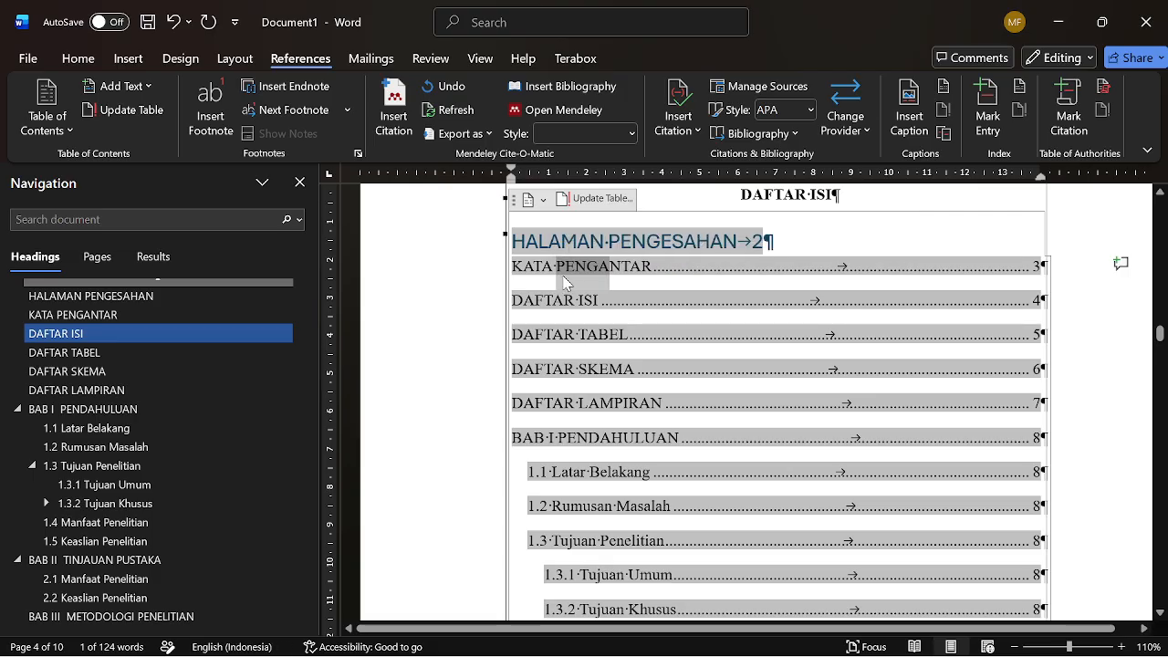
{"action": "left_click_drag", "start_coordinate": [538, 239], "coordinate": [587, 247]}
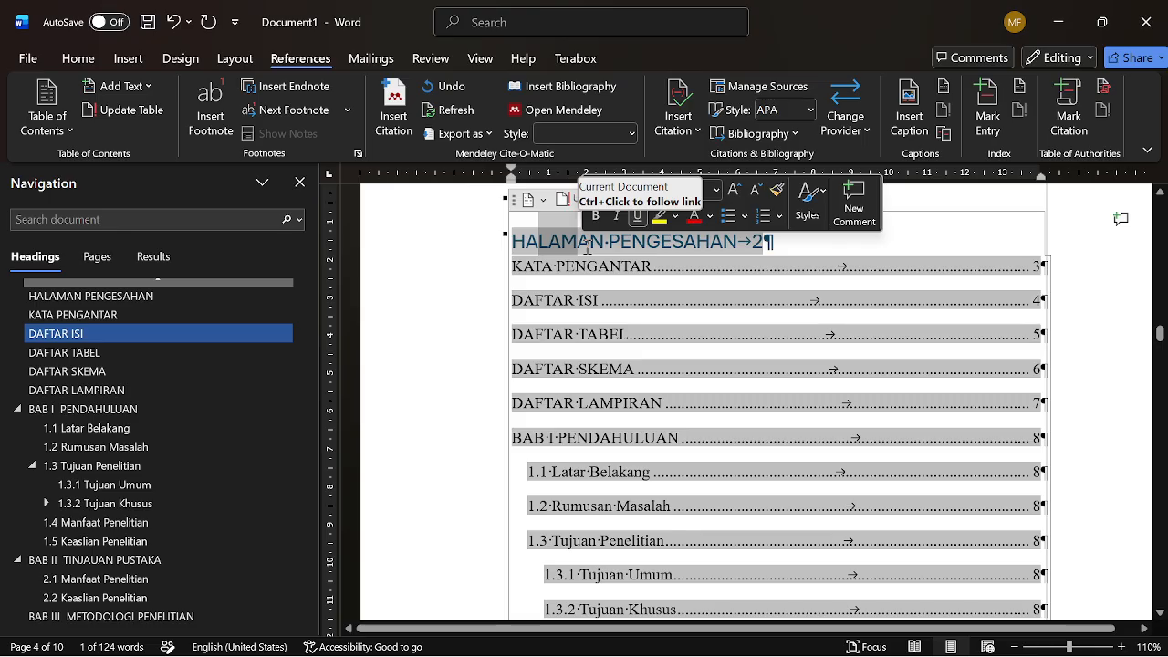
{"action": "key", "text": "Left"}
{"action": "type", "text": "1.1 Manfaat Penelitian 1.2 Keaslian Penelitian"}
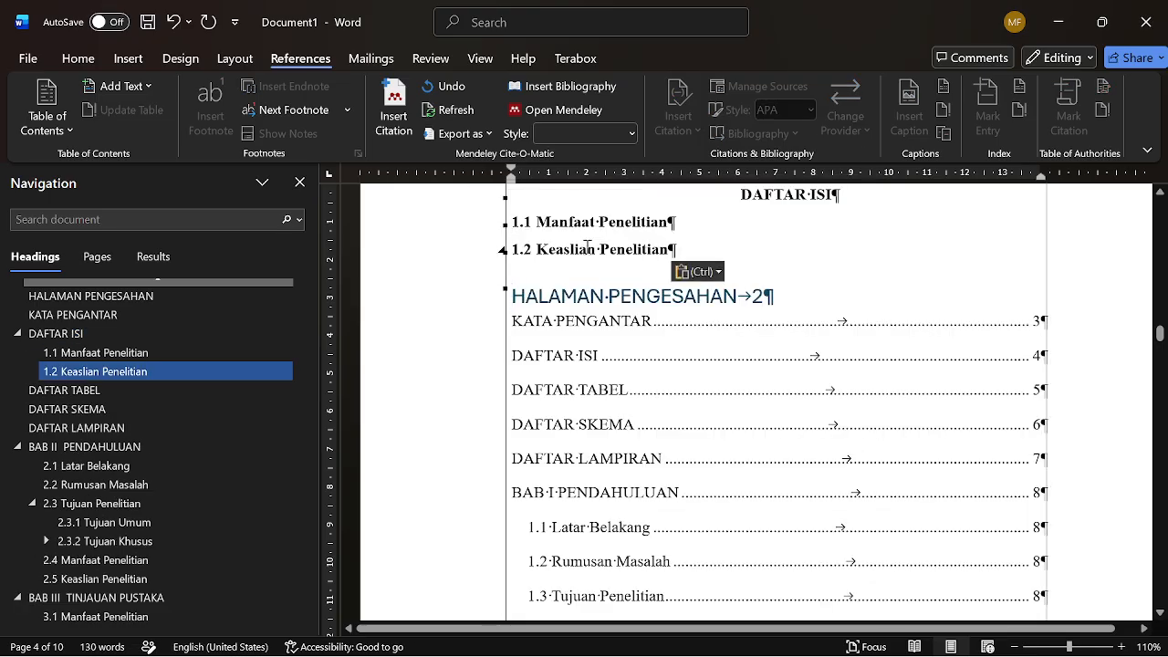
{"action": "key", "text": "ctrl+z"}
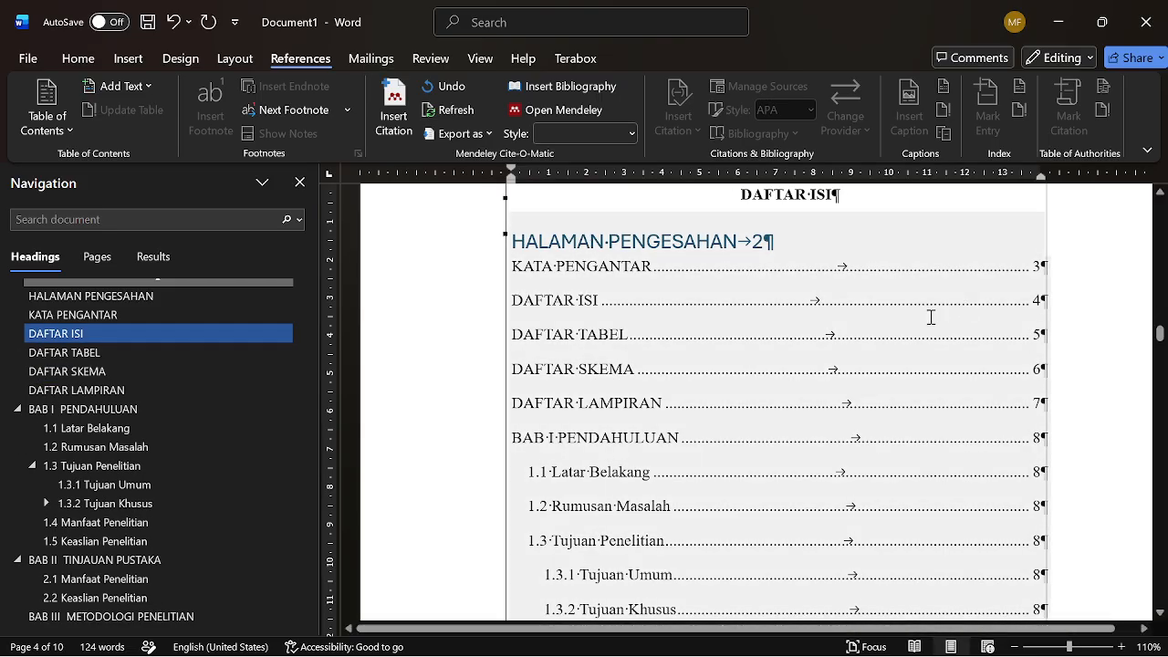
{"action": "left_click", "coordinate": [630, 257]}
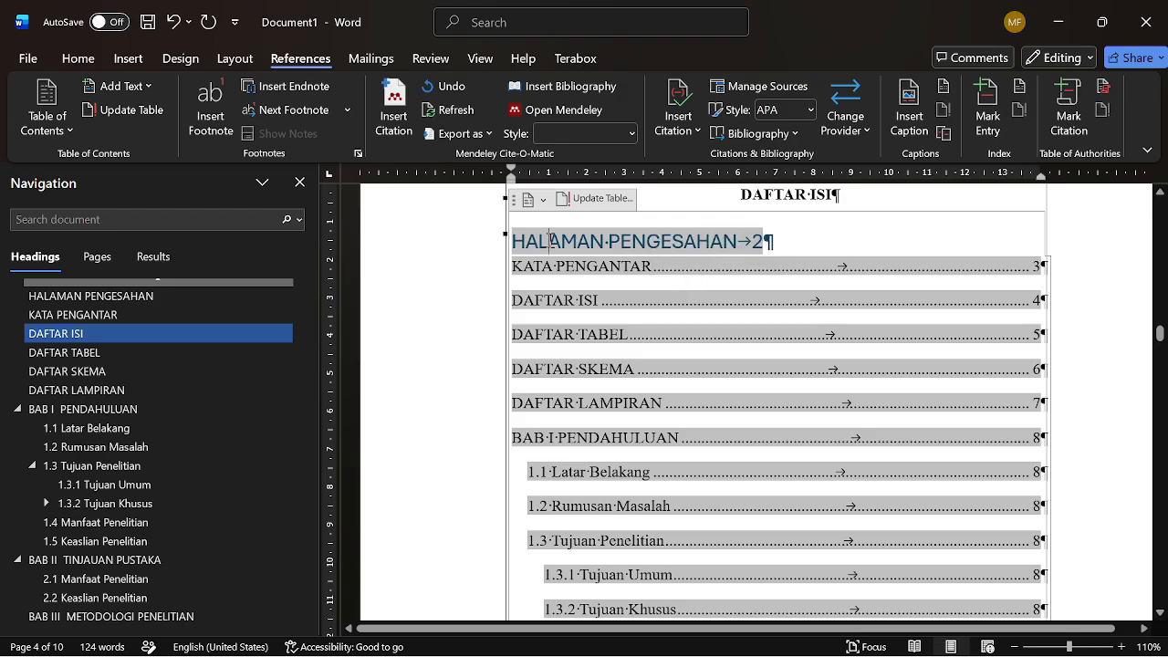
{"action": "key", "text": "ctrl+alt+v"}
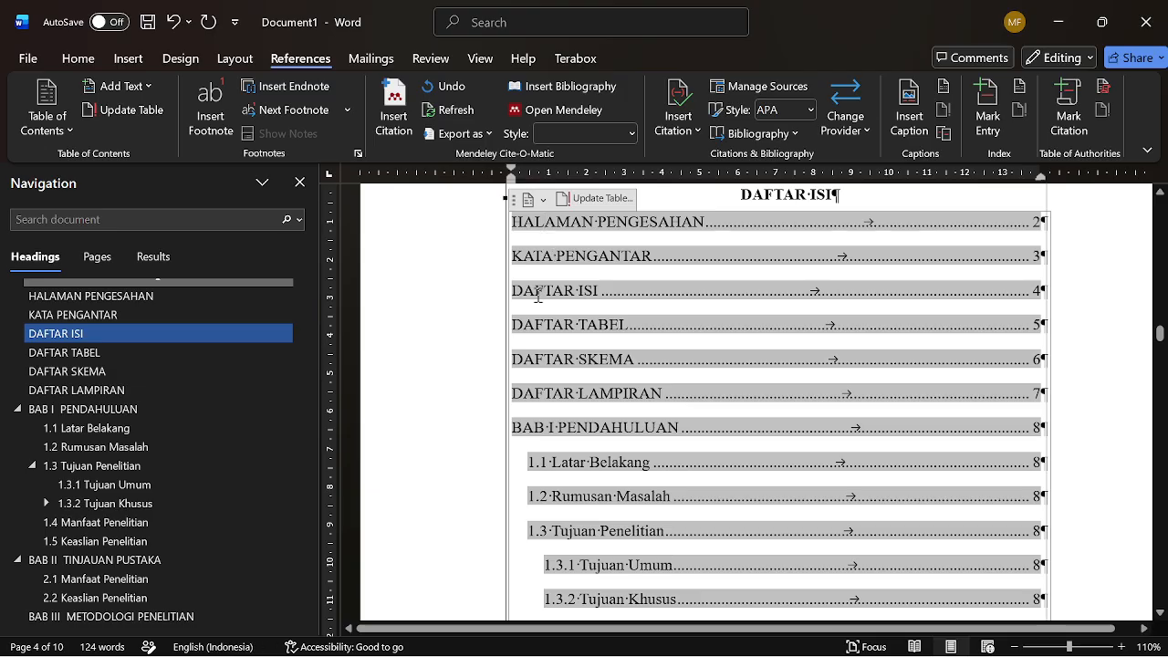
- Set the line spacing of the whole table of contents to 1,15
{"action": "scroll", "coordinate": [712, 409], "scroll_direction": "down", "scroll_amount": 2, "text": "ctrl"}
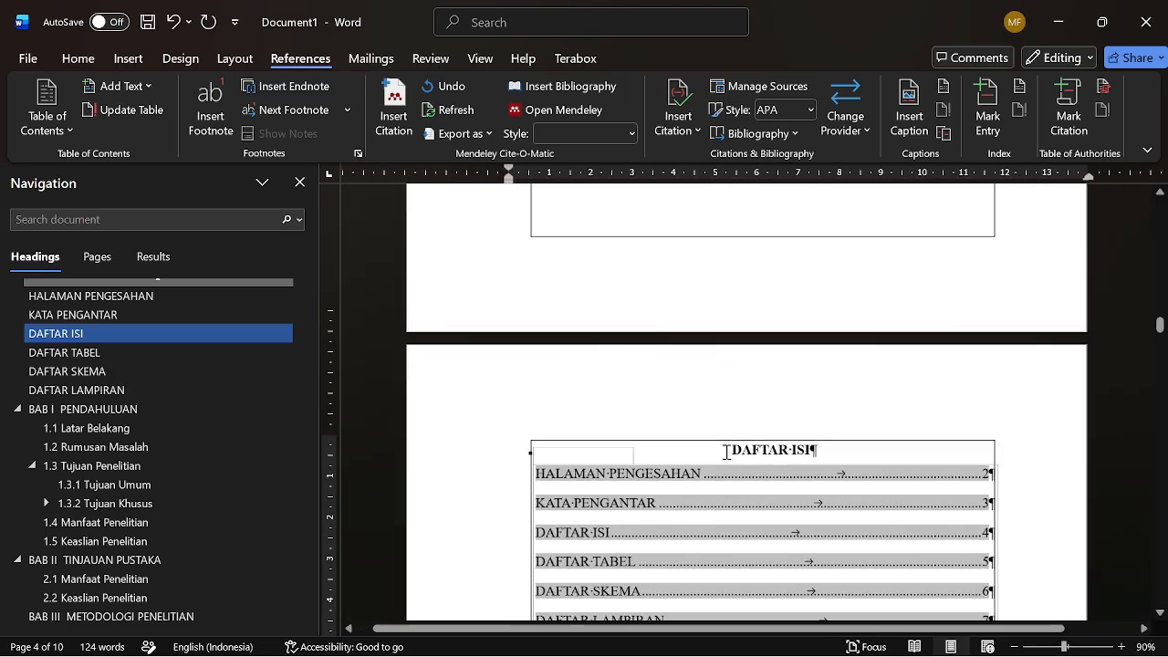
{"action": "scroll", "coordinate": [520, 502], "scroll_direction": "down", "scroll_amount": 4}
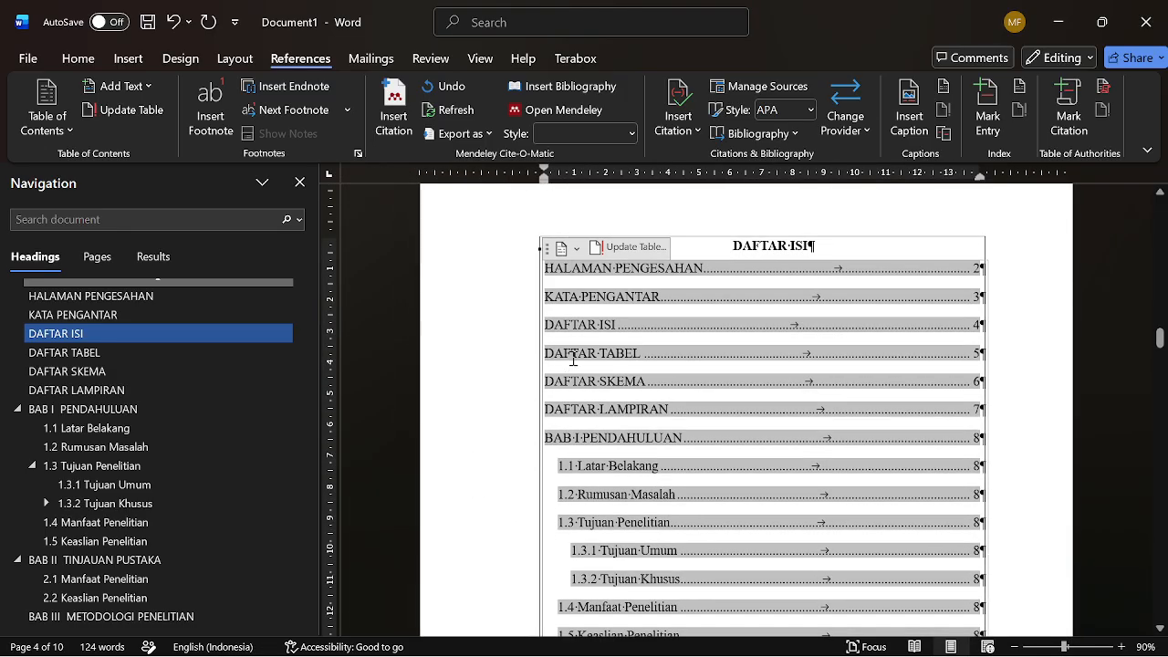
{"action": "left_click", "coordinate": [543, 247]}
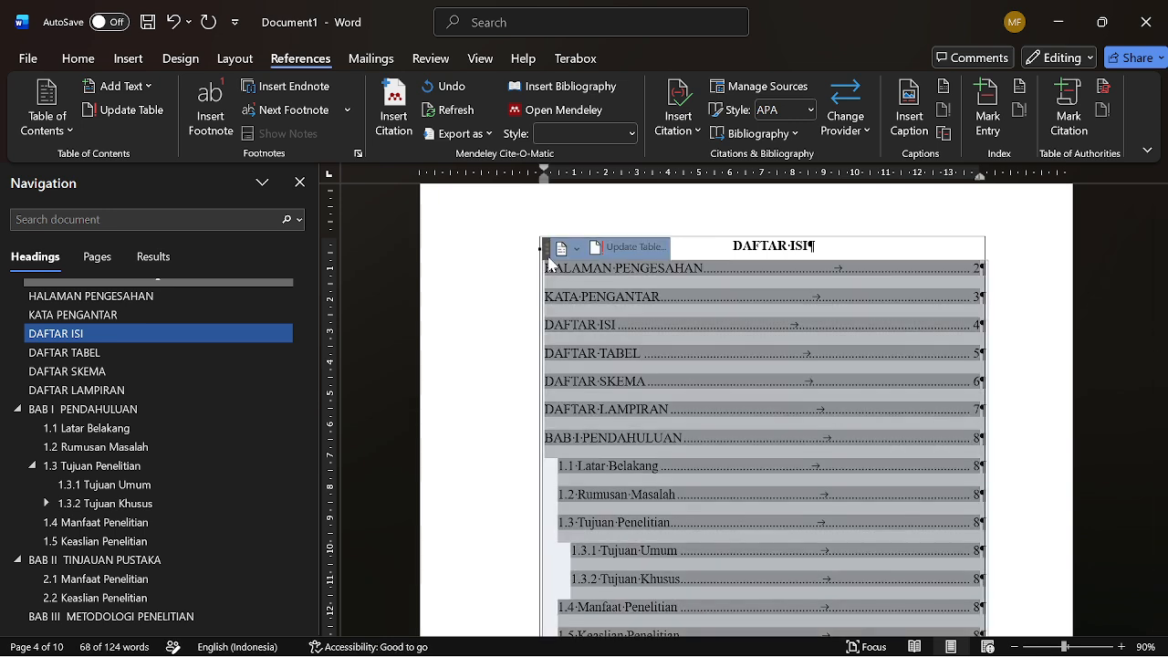
{"action": "left_click", "coordinate": [127, 58]}
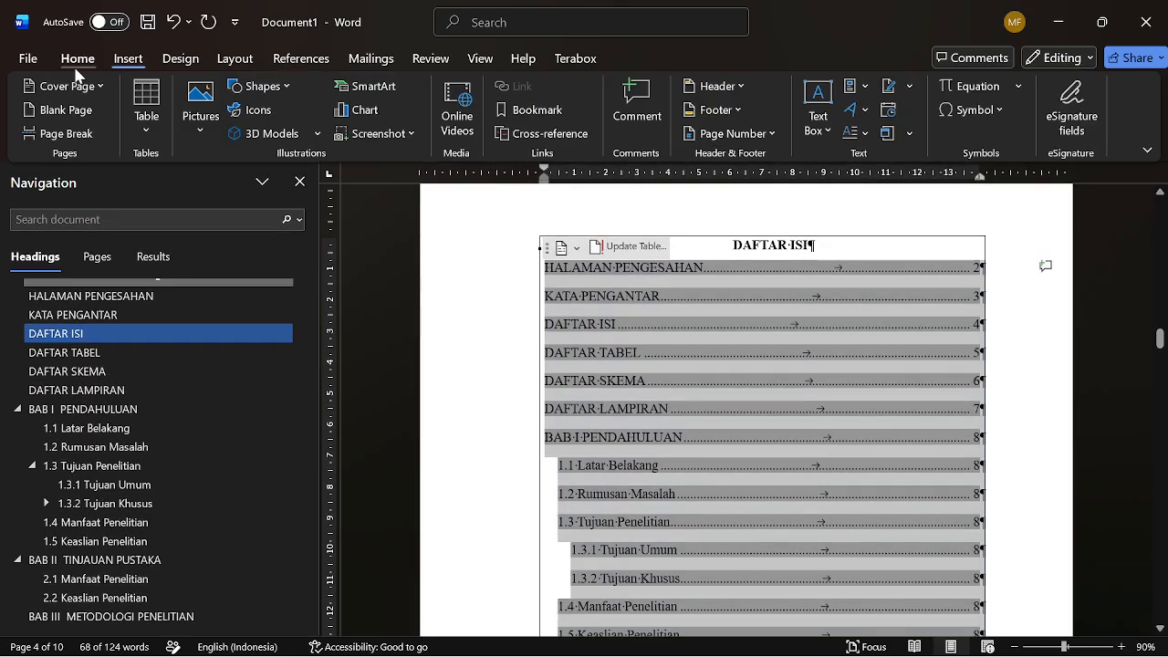
{"action": "left_click", "coordinate": [77, 58]}
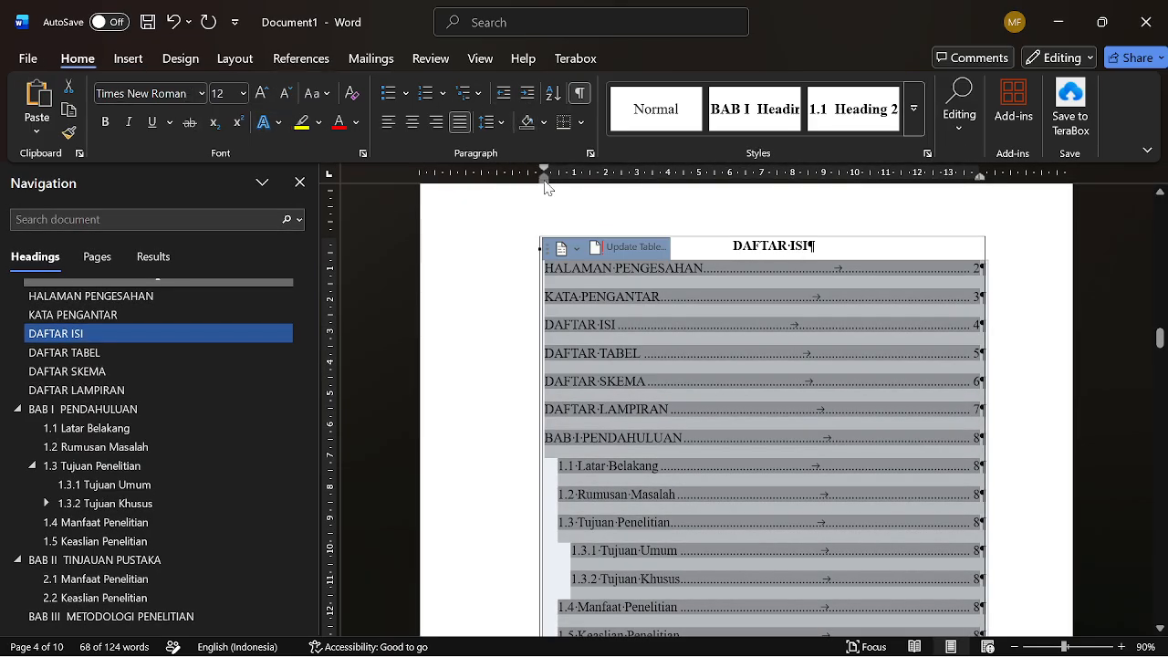
{"action": "left_click", "coordinate": [490, 122]}
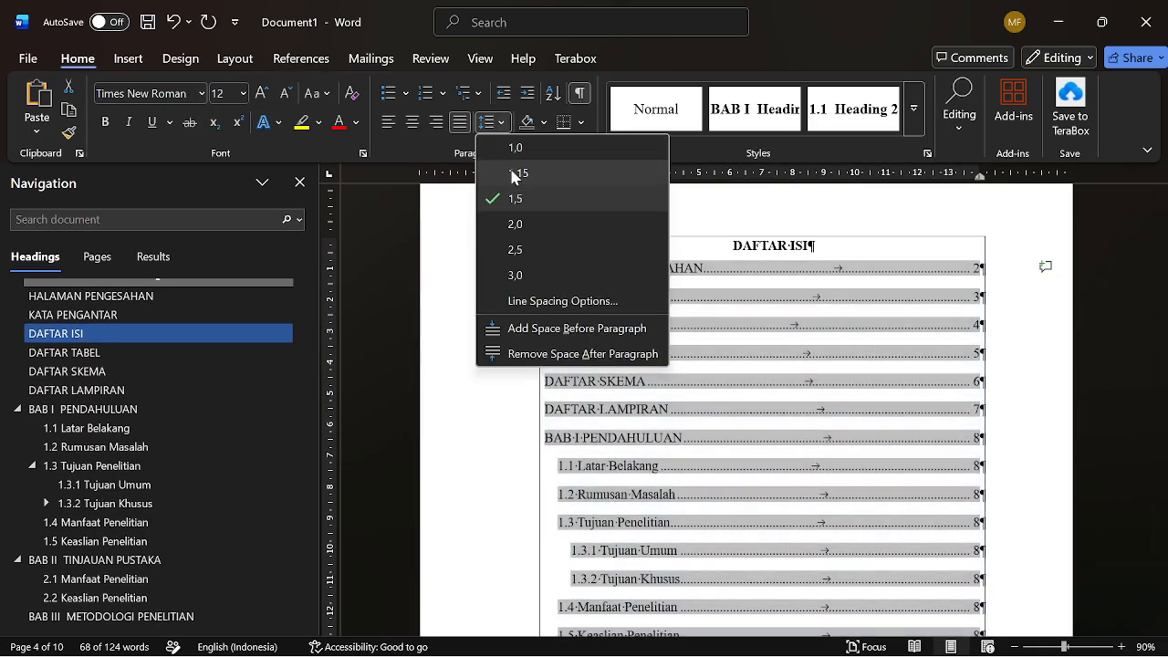
{"action": "left_click", "coordinate": [516, 174]}
{"action": "left_click", "coordinate": [598, 383]}
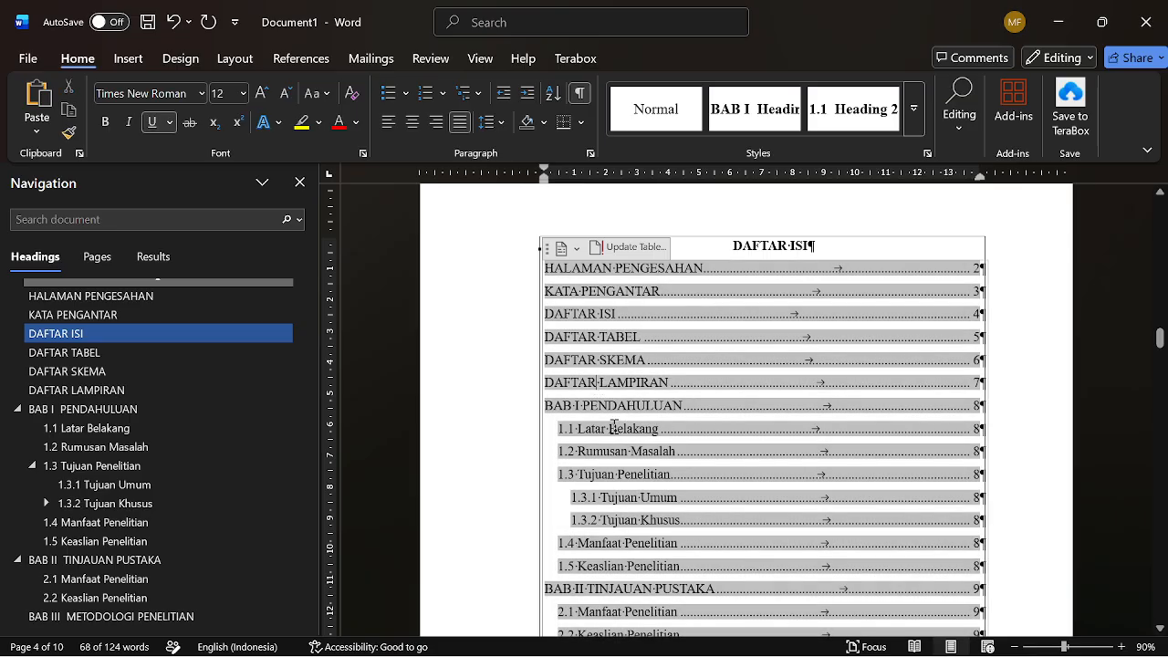
- Delete the 1.3.1 Tujuan Umum and 1.3.2 Tujuan Khusus entries from the table of contents and return to the DAFTAR ISI heading
{"action": "scroll", "coordinate": [688, 520], "scroll_direction": "down", "scroll_amount": 4}
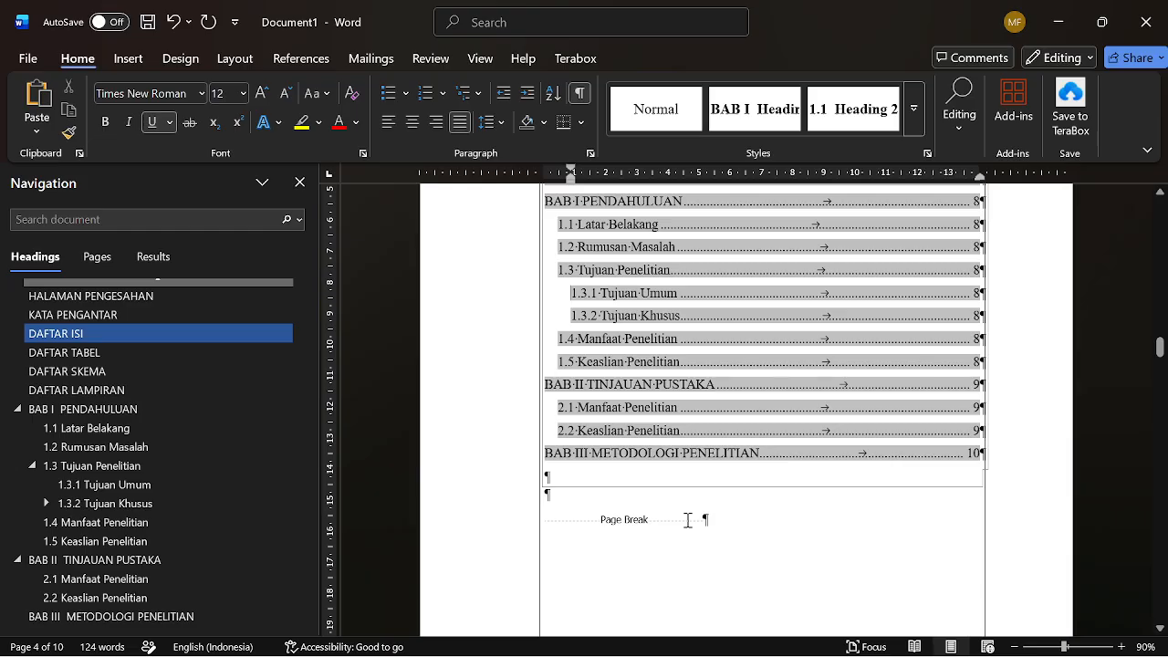
{"action": "key", "text": "shift+Down"}
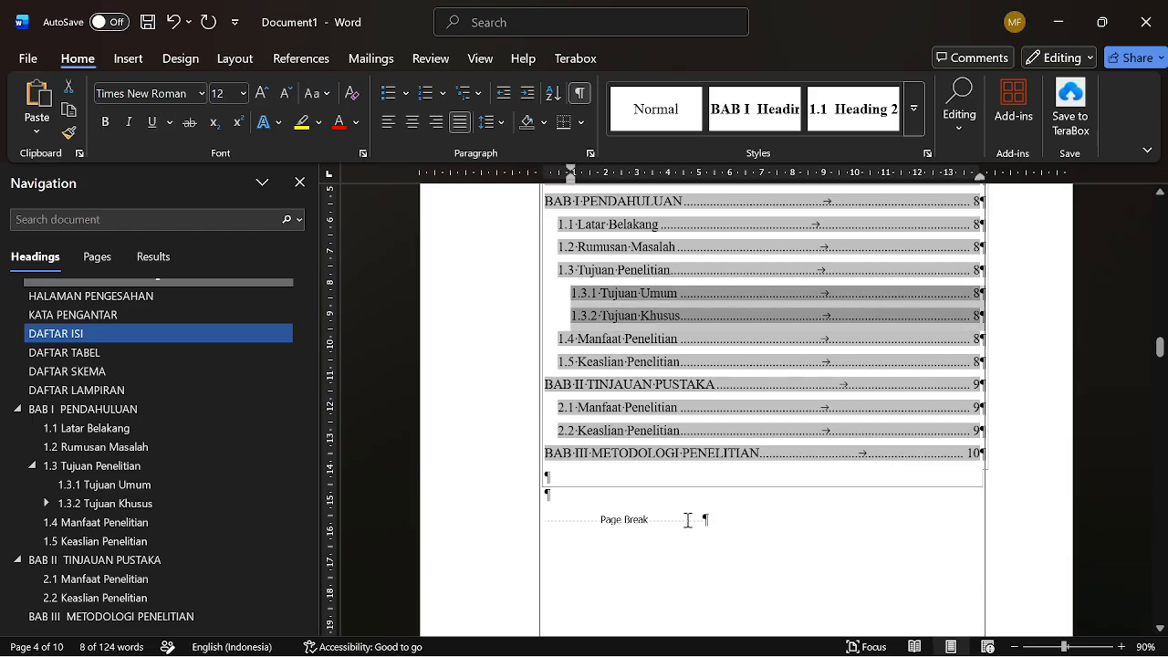
{"action": "key", "text": "Delete"}
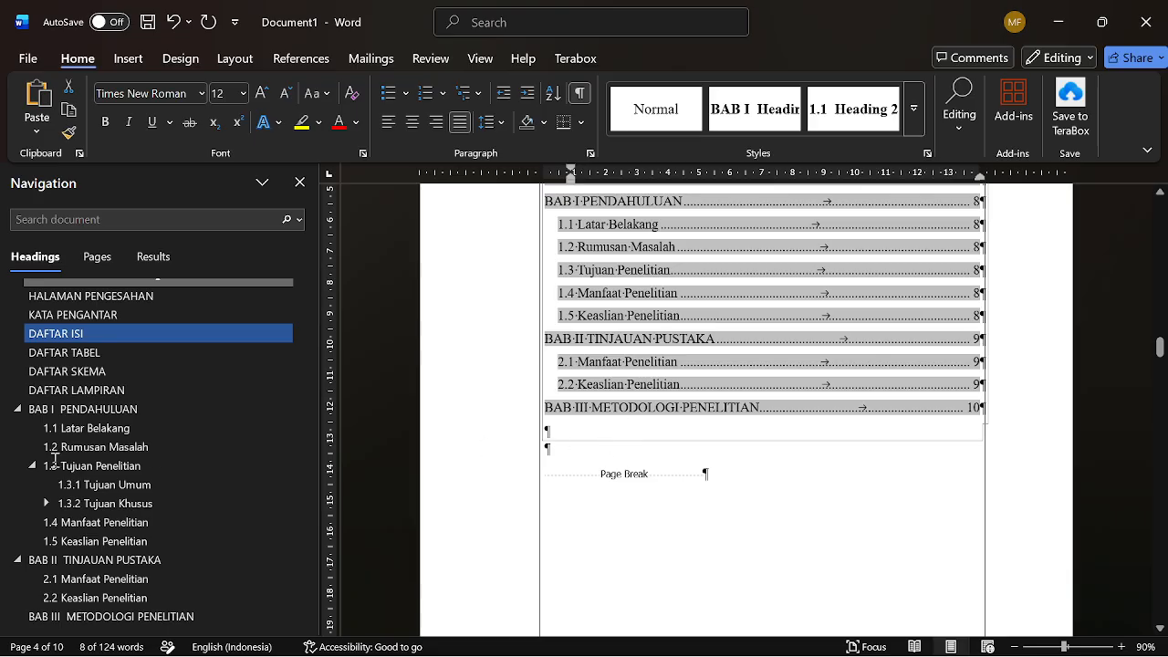
{"action": "left_click", "coordinate": [56, 334]}
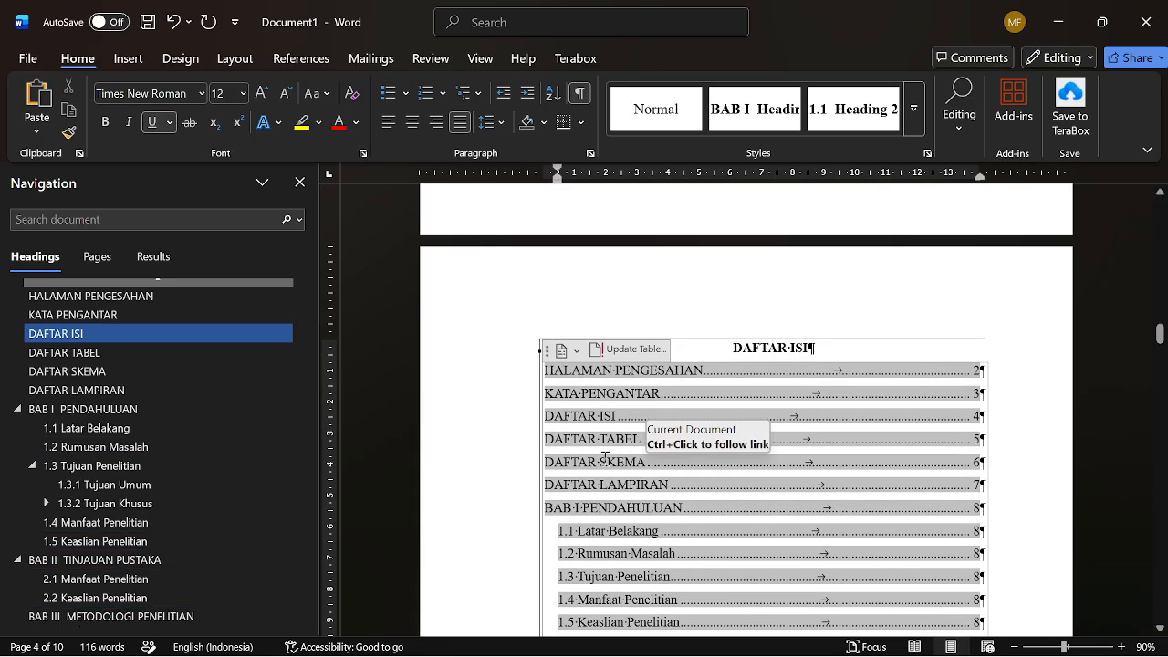
- Make the table of contents entries from HALAMAN PENGESAHAN through BAB I PENDAHULUAN bold
{"action": "left_click", "coordinate": [586, 385]}
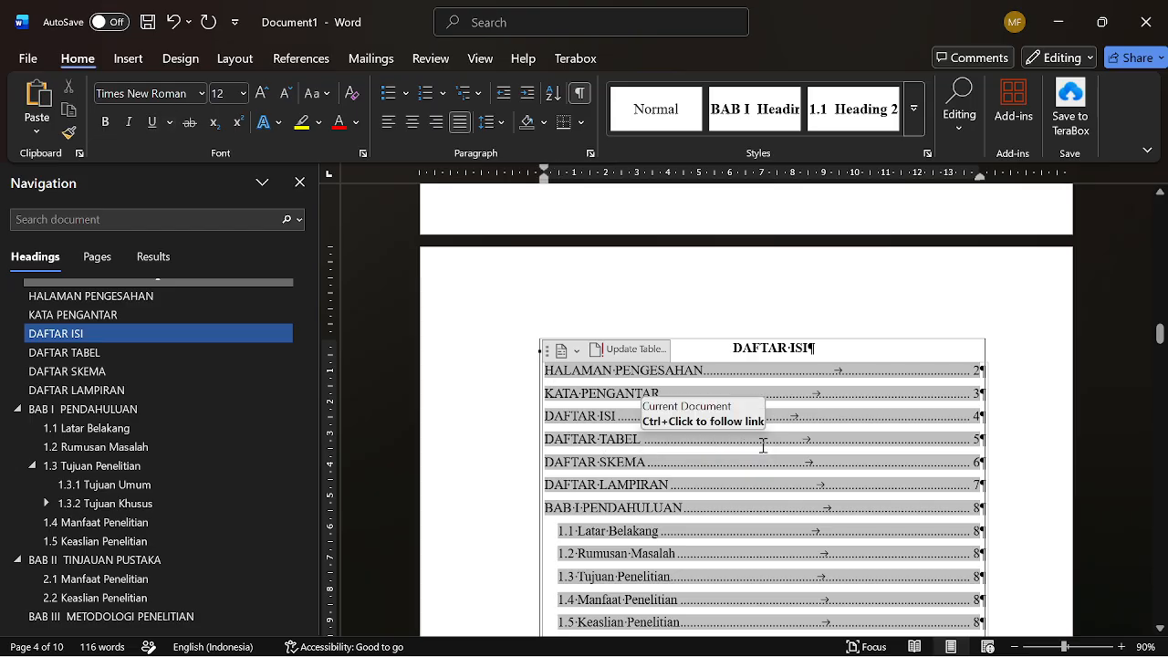
{"action": "key", "text": "shift+Down"}
{"action": "key", "text": "shift+Down"}
{"action": "key", "text": "shift+Down"}
{"action": "key", "text": "shift+Down"}
{"action": "key", "text": "shift+Down"}
{"action": "key", "text": "shift+Down"}
{"action": "key", "text": "shift+Down"}
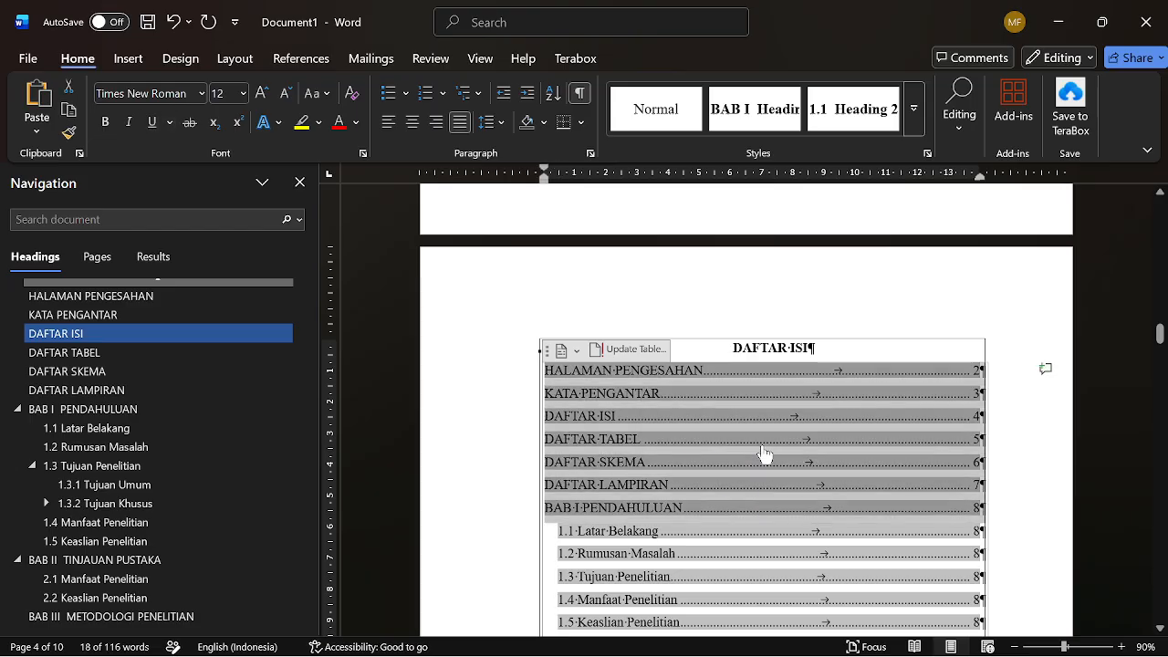
{"action": "key", "text": "ctrl+b"}
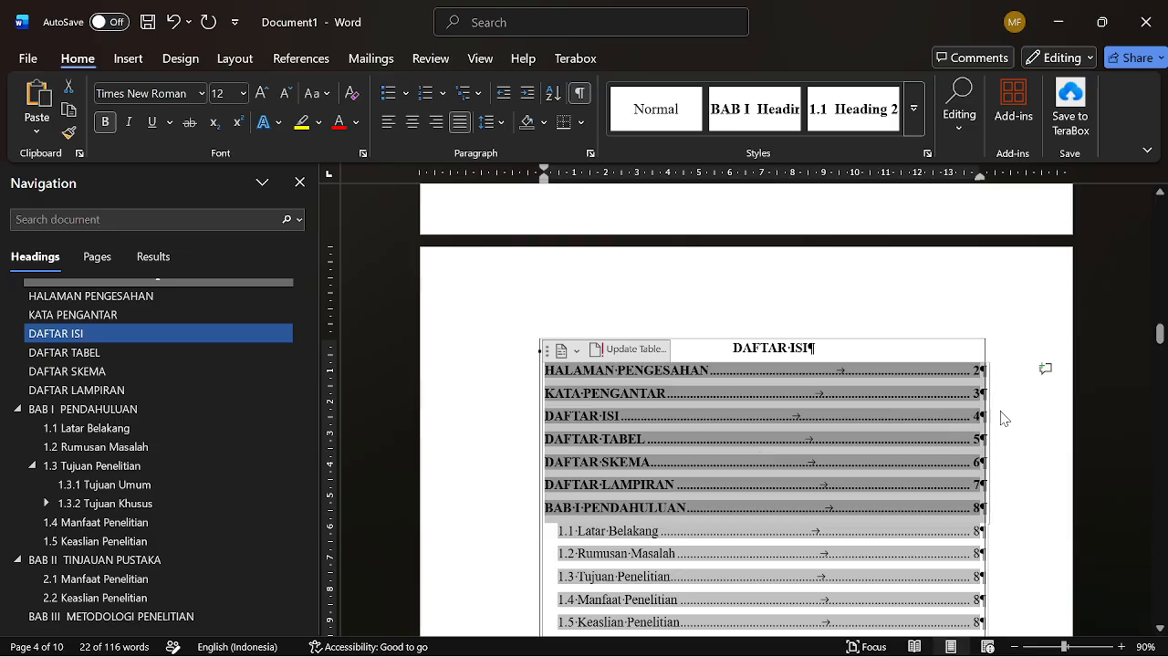
{"action": "left_click", "coordinate": [1043, 468]}
- Close the navigation pane and zoom the document out to 60% so two pages show side by side
{"action": "scroll", "coordinate": [822, 374], "scroll_direction": "up", "scroll_amount": 8}
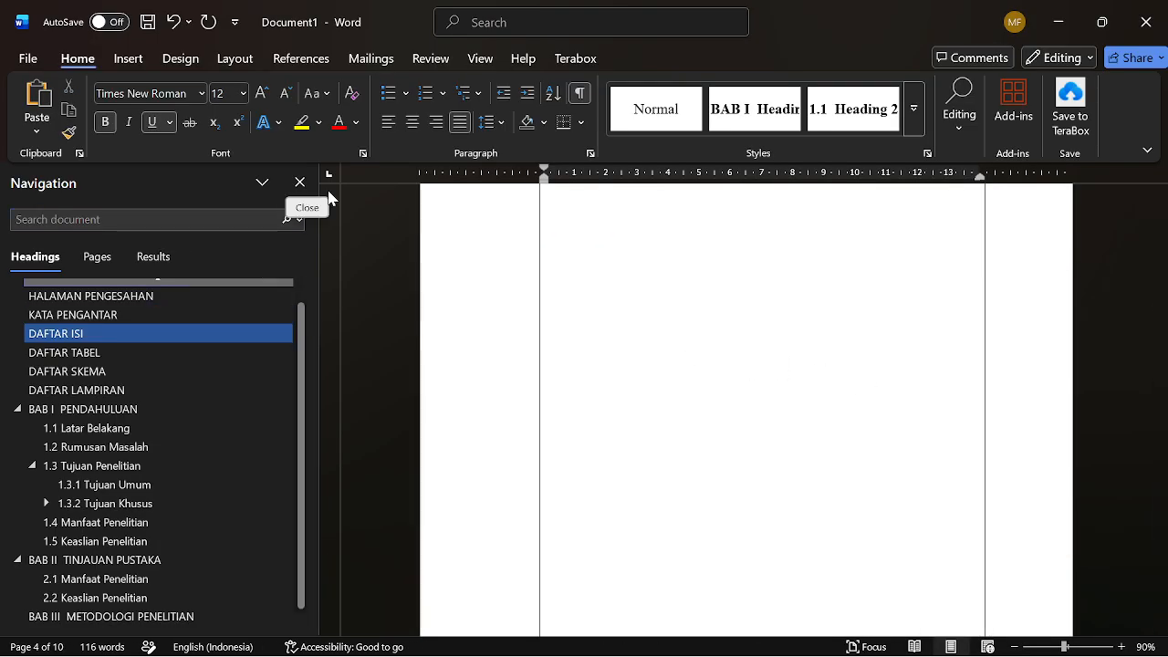
{"action": "left_click", "coordinate": [299, 182]}
{"action": "scroll", "coordinate": [657, 443], "scroll_direction": "down", "scroll_amount": 3}
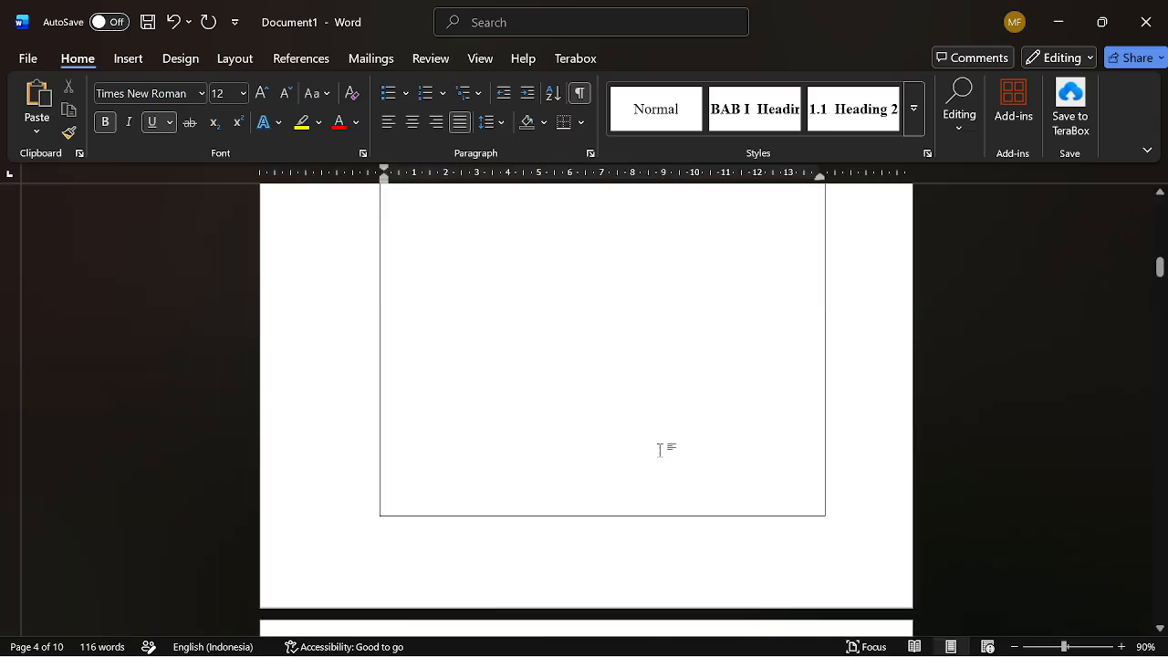
{"action": "scroll", "coordinate": [659, 450], "scroll_direction": "down", "scroll_amount": 3}
{"action": "scroll", "coordinate": [745, 436], "scroll_direction": "up", "scroll_amount": 8}
{"action": "scroll", "coordinate": [646, 483], "scroll_direction": "down", "scroll_amount": 2, "text": "ctrl"}
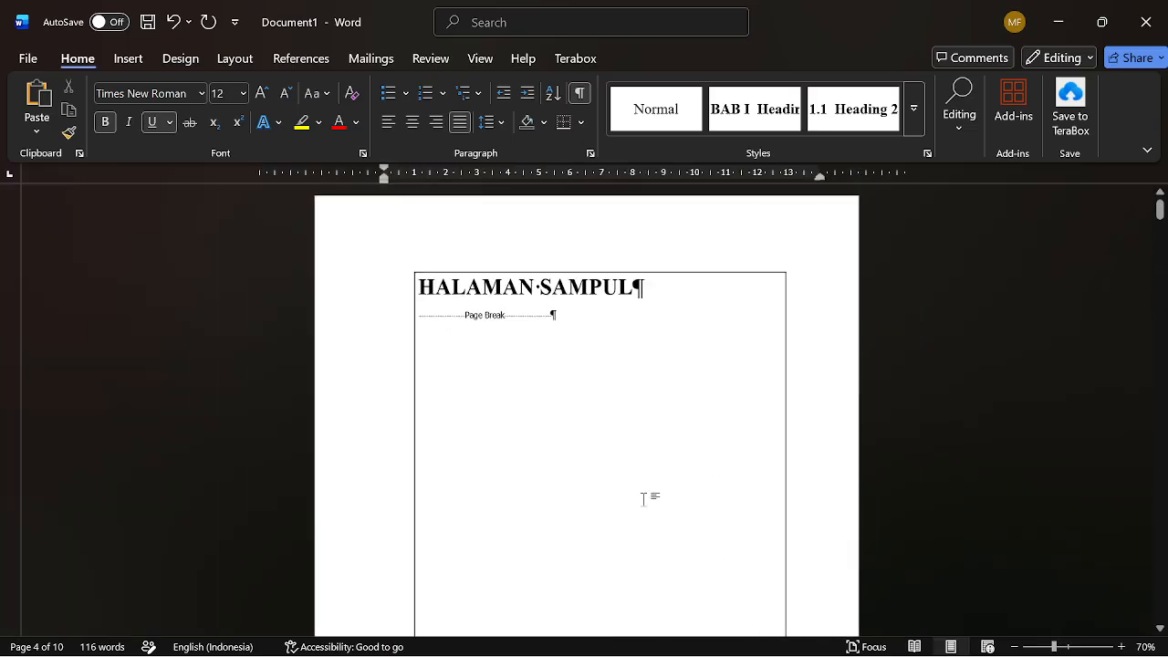
{"action": "scroll", "coordinate": [643, 500], "scroll_direction": "down", "scroll_amount": 1, "text": "ctrl"}
{"action": "scroll", "coordinate": [726, 529], "scroll_direction": "down", "scroll_amount": 1}
{"action": "scroll", "coordinate": [726, 529], "scroll_direction": "up", "scroll_amount": 1}
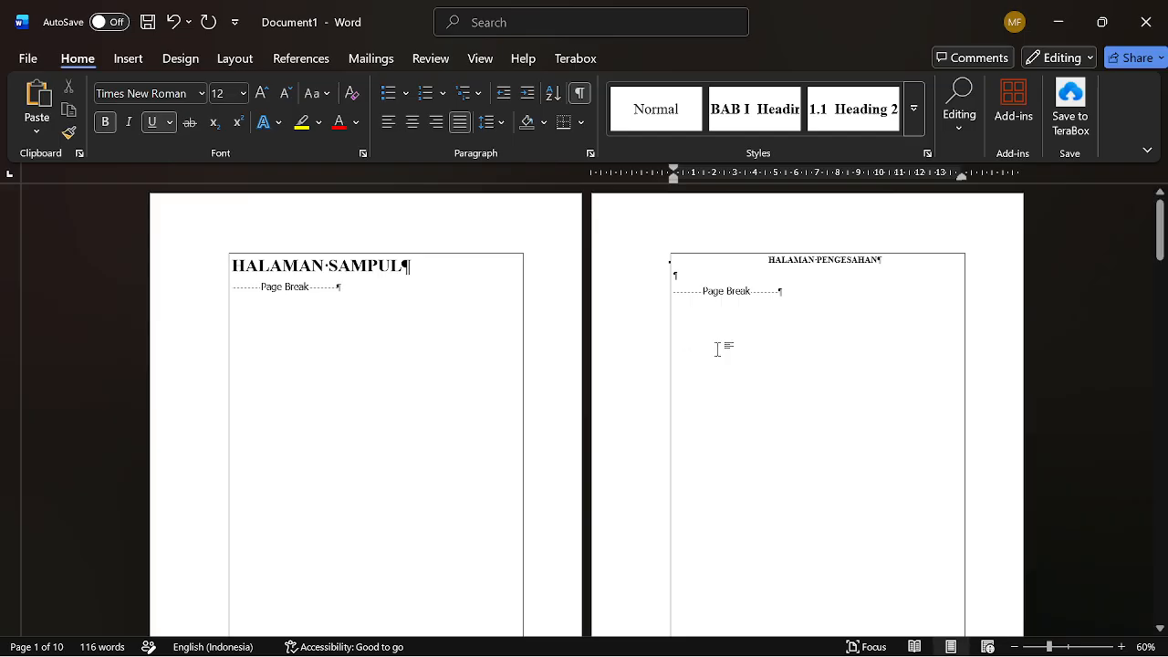
{"action": "scroll", "coordinate": [587, 481], "scroll_direction": "down", "scroll_amount": 5}
{"action": "scroll", "coordinate": [490, 392], "scroll_direction": "up", "scroll_amount": 5}
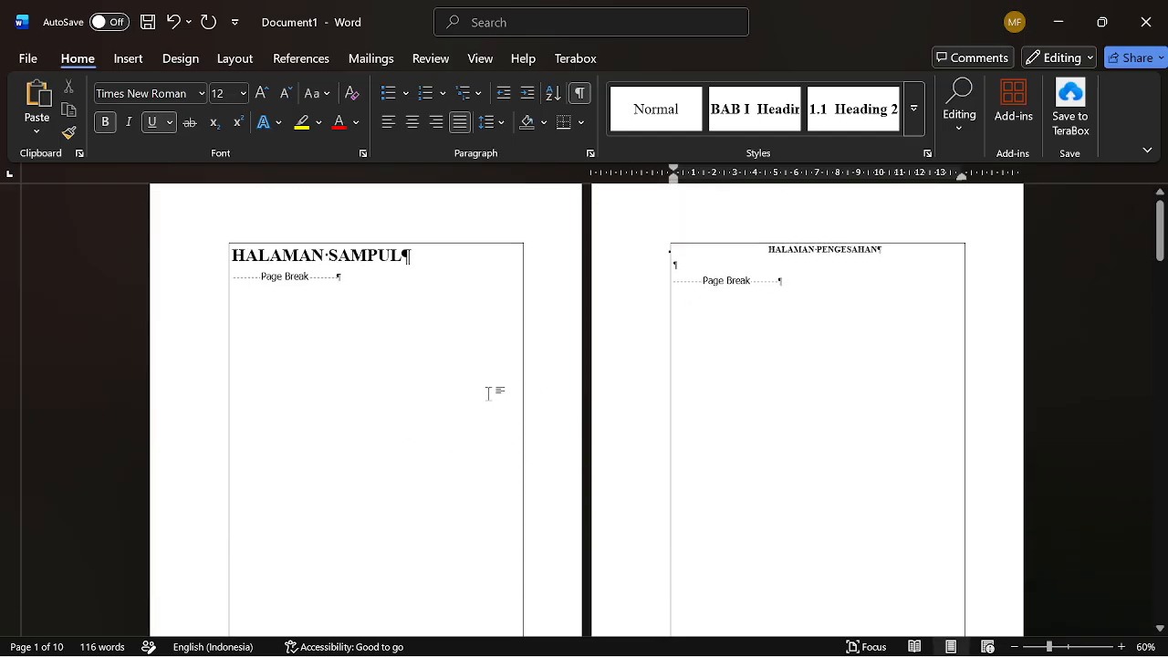
- Set the left indent of the HALAMAN PENGESAHAN heading to 0 cm
{"action": "left_click", "coordinate": [240, 296]}
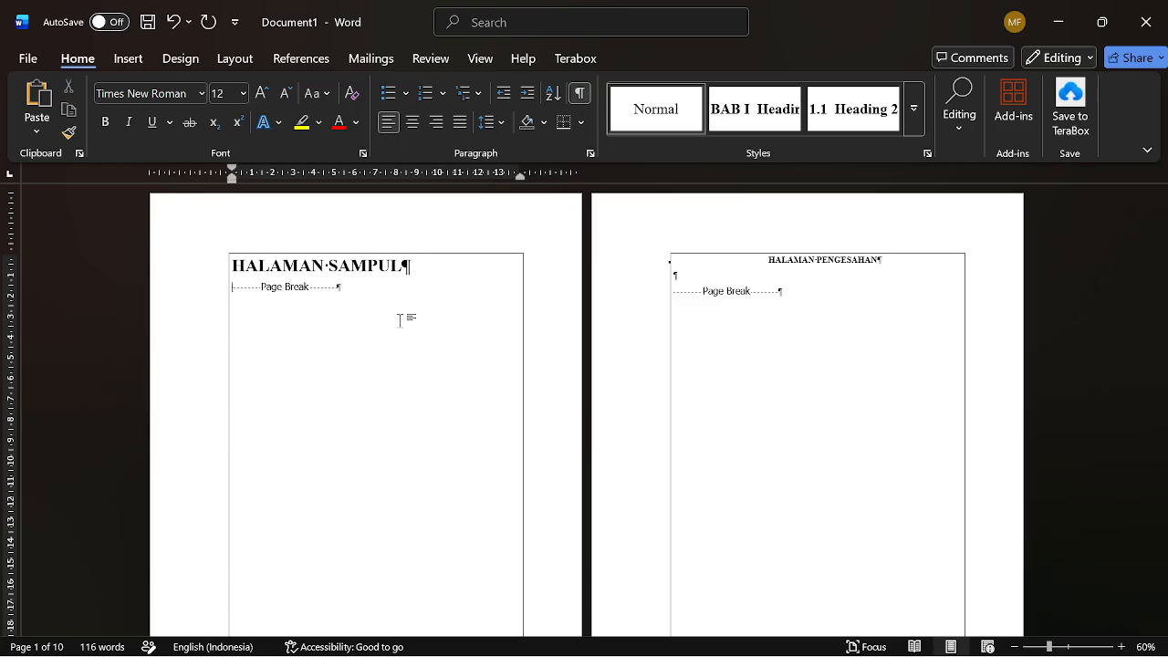
{"action": "left_click", "coordinate": [844, 263]}
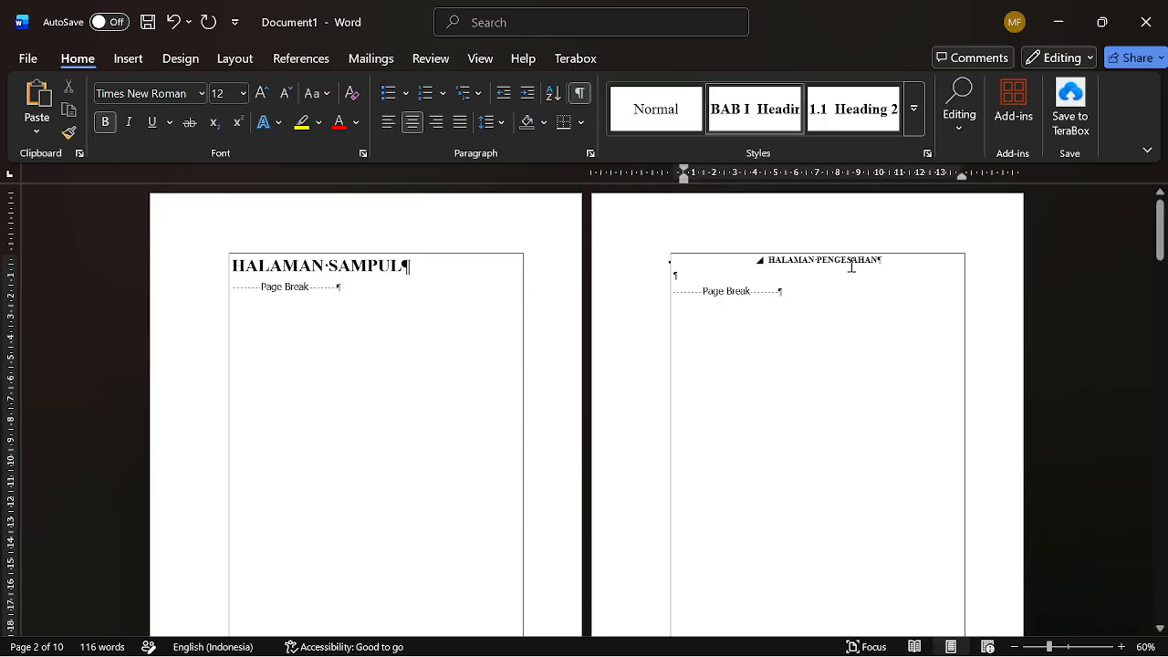
{"action": "key", "text": "alt"}
{"action": "type", "text": "pil0"}
{"action": "key", "text": "Return"}
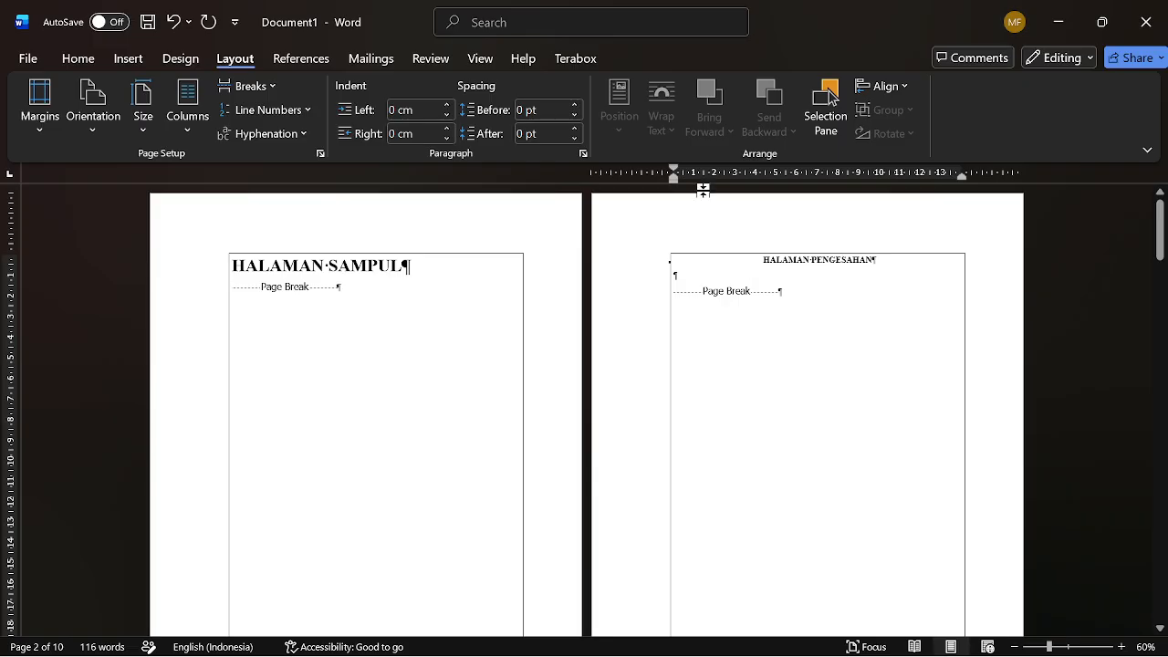
- Modify the Heading 1 style so its paragraph format has a left indentation of 0
{"action": "left_click", "coordinate": [77, 58]}
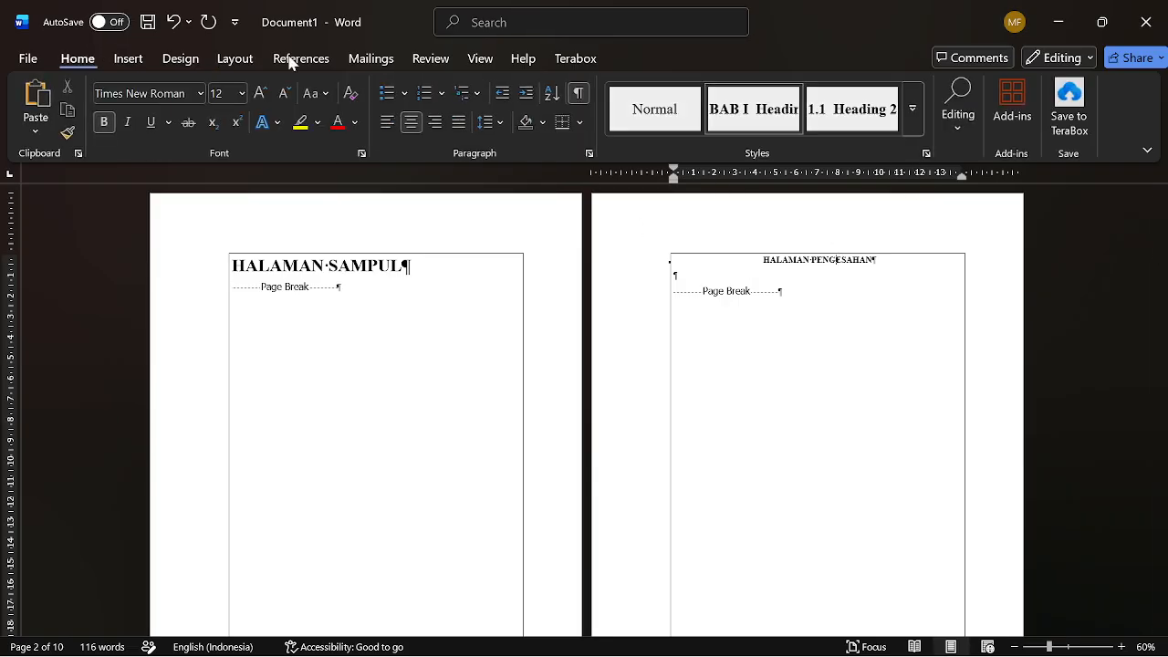
{"action": "right_click", "coordinate": [718, 107]}
{"action": "left_click", "coordinate": [765, 141]}
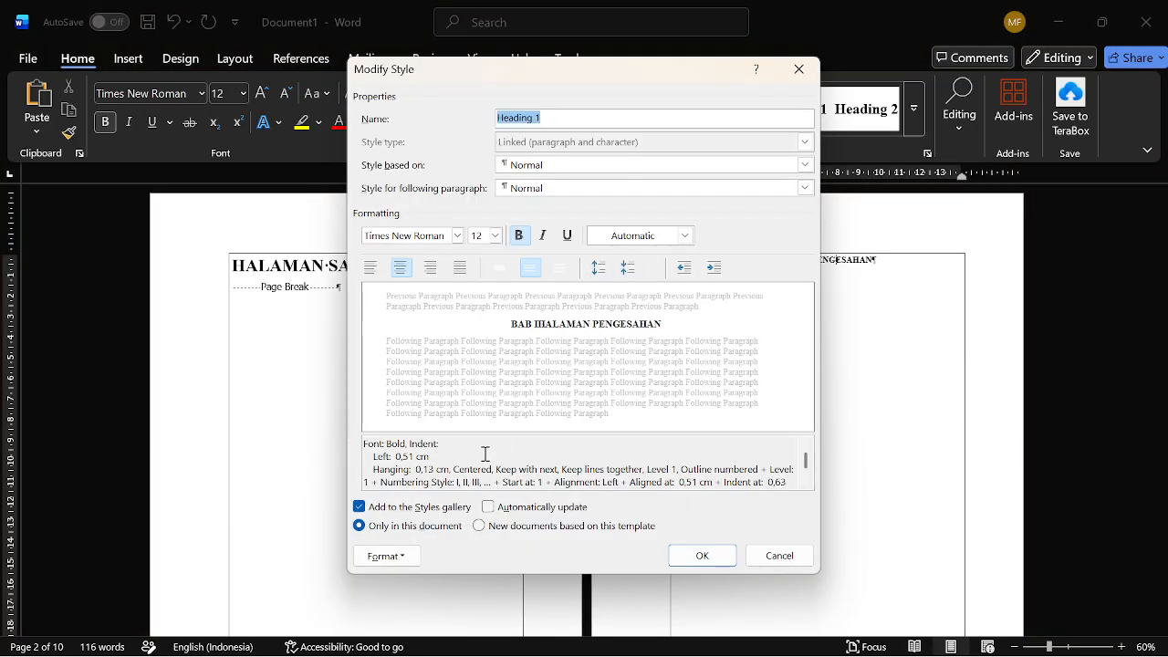
{"action": "left_click", "coordinate": [402, 556]}
{"action": "left_click", "coordinate": [417, 383]}
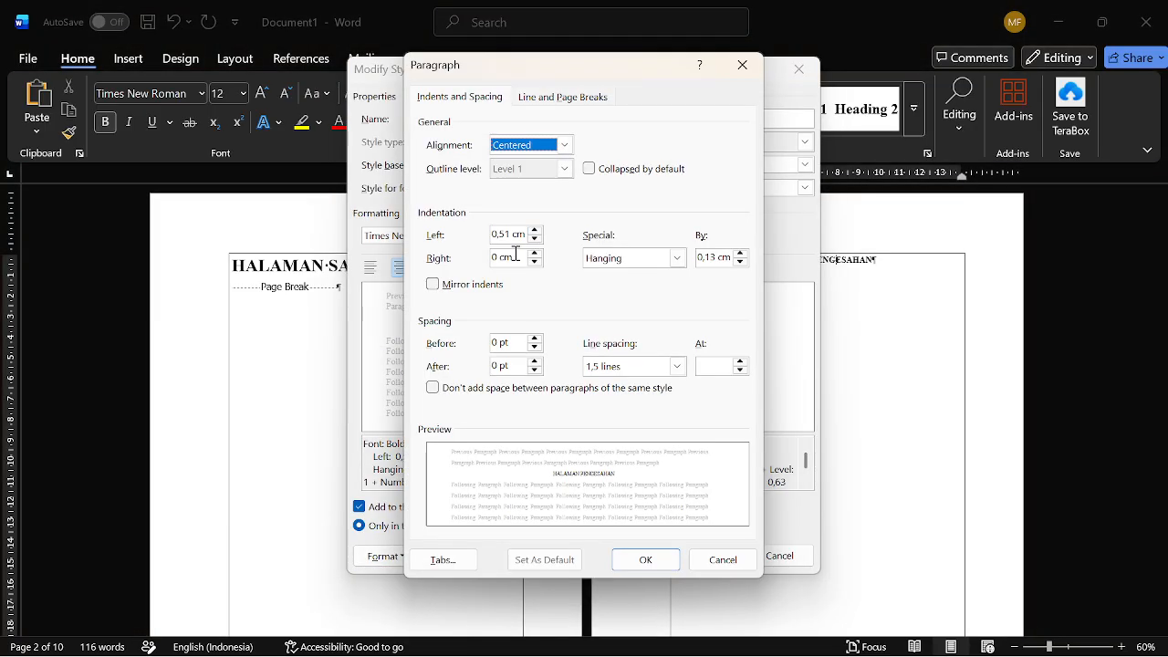
{"action": "triple_click", "coordinate": [515, 235]}
{"action": "type", "text": "0"}
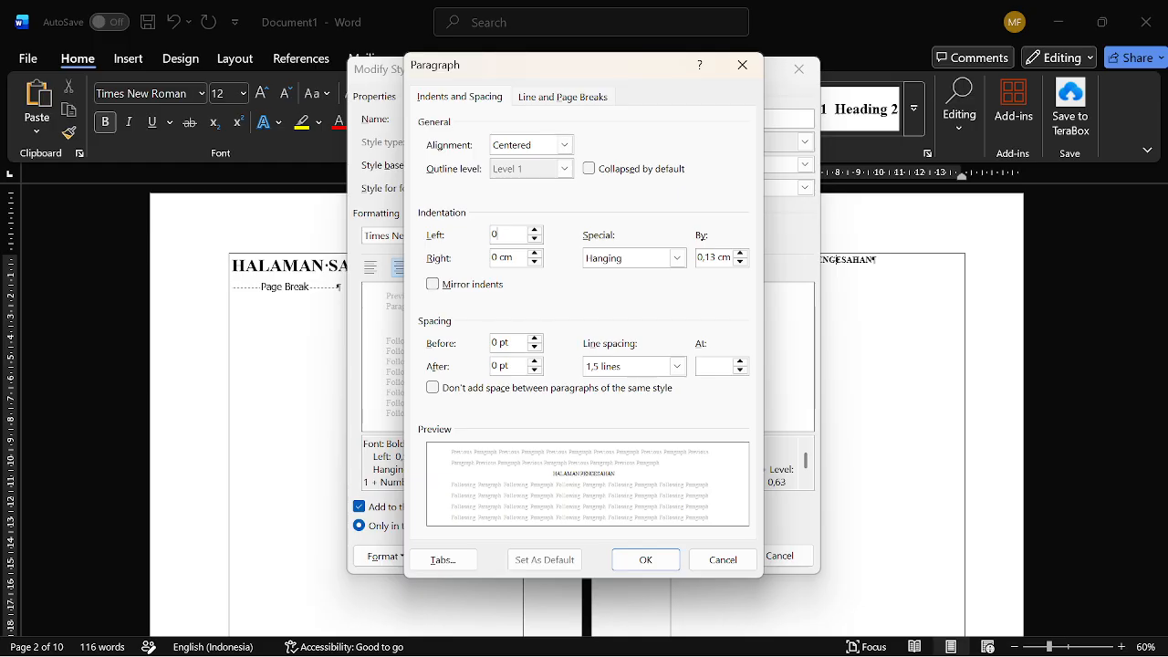
{"action": "key", "text": "Return"}
{"action": "left_click", "coordinate": [702, 556]}
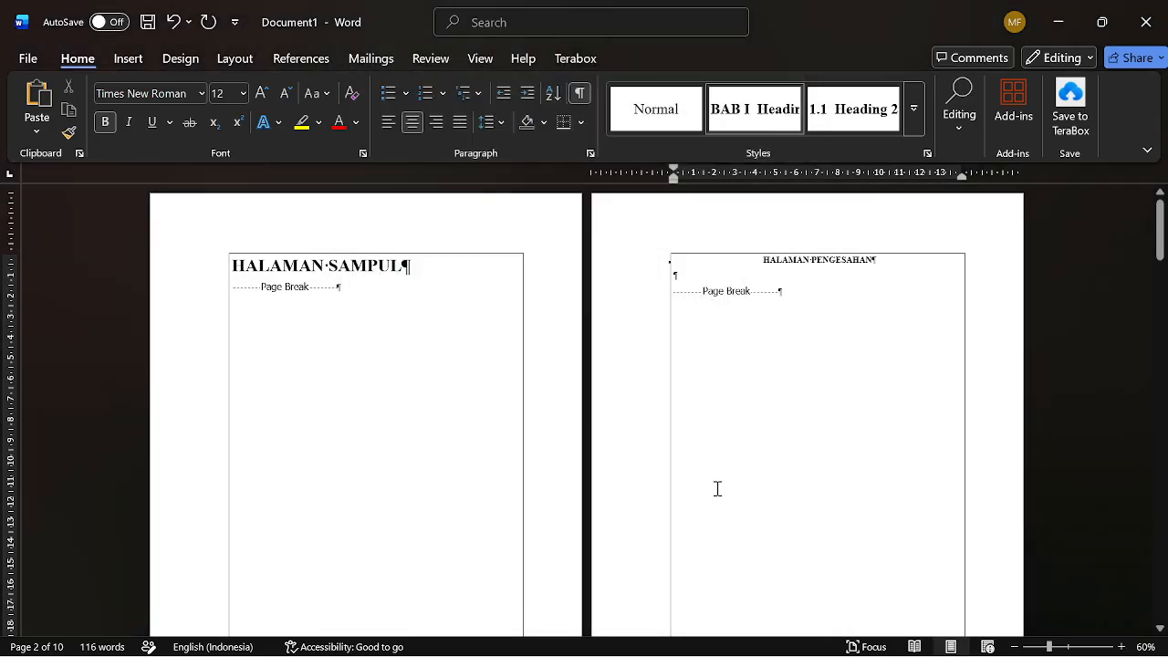
- Review the heading alignment and page layout from HALAMAN SAMPUL through BAB III
{"action": "scroll", "coordinate": [718, 487], "scroll_direction": "down", "scroll_amount": 10}
{"action": "scroll", "coordinate": [728, 480], "scroll_direction": "down", "scroll_amount": 5}
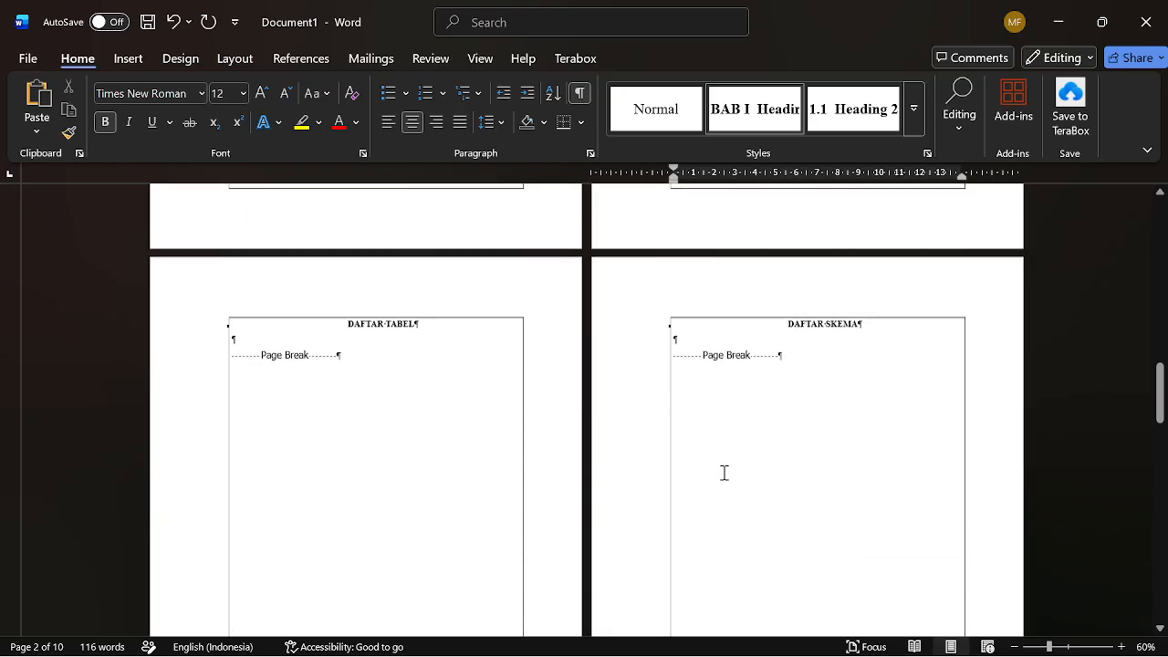
{"action": "scroll", "coordinate": [535, 353], "scroll_direction": "down", "scroll_amount": 5}
{"action": "scroll", "coordinate": [707, 372], "scroll_direction": "down", "scroll_amount": 10}
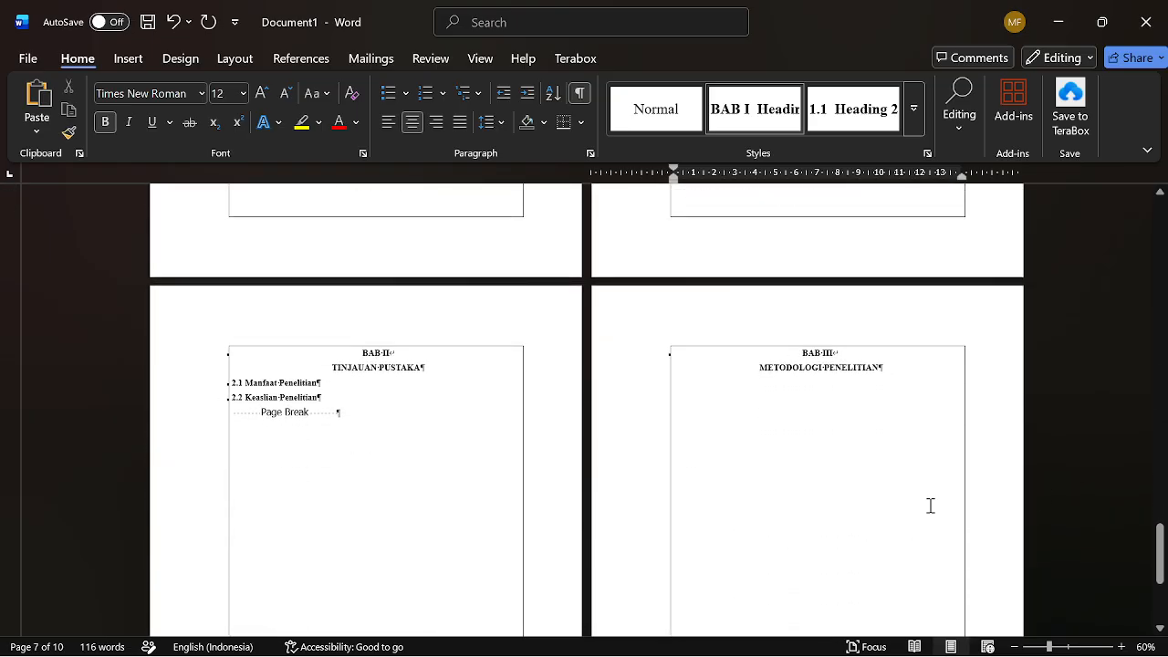
{"action": "scroll", "coordinate": [468, 449], "scroll_direction": "up", "scroll_amount": 5}
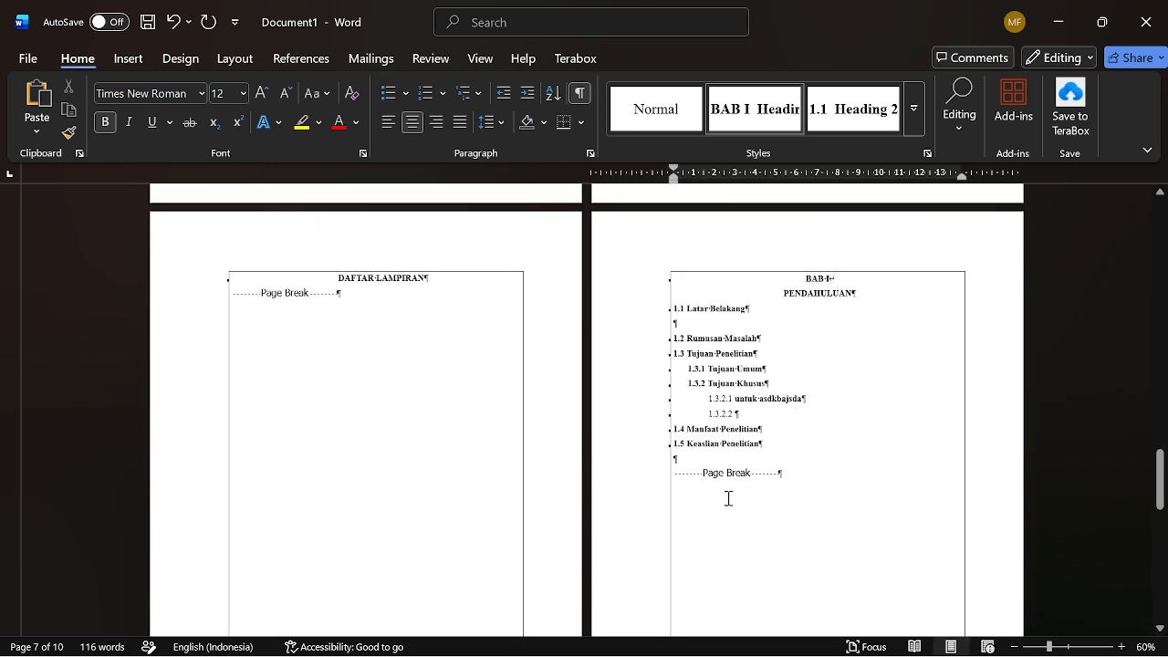
{"action": "scroll", "coordinate": [849, 366], "scroll_direction": "up", "scroll_amount": 6}
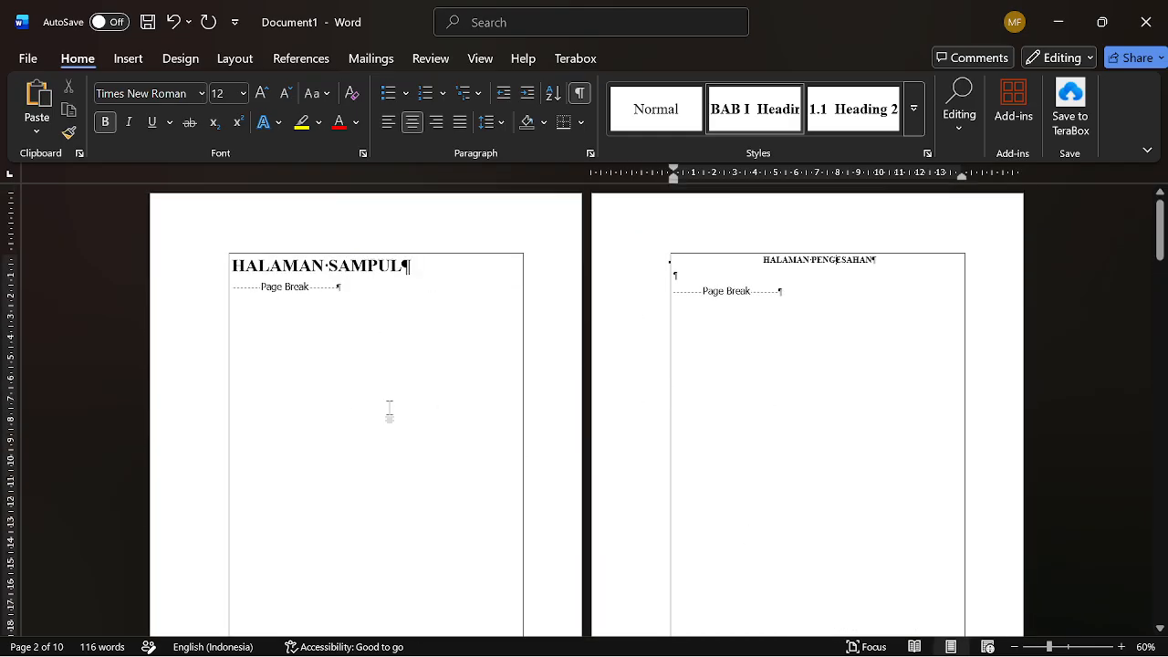
{"action": "scroll", "coordinate": [594, 441], "scroll_direction": "down", "scroll_amount": 10}
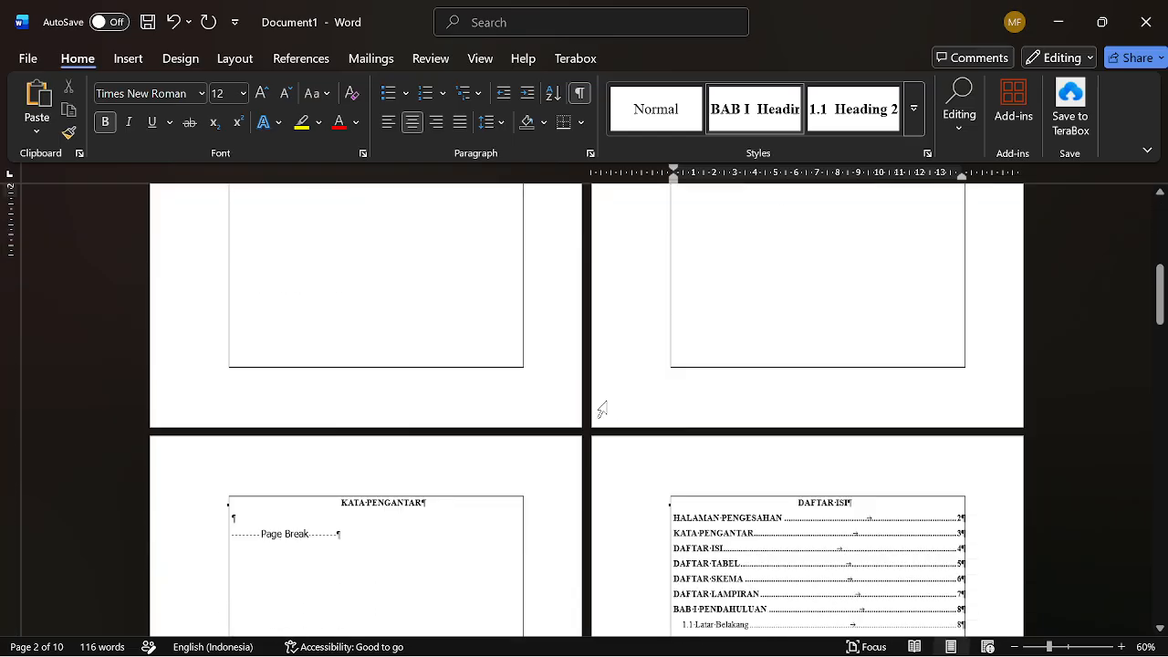
{"action": "scroll", "coordinate": [745, 403], "scroll_direction": "up", "scroll_amount": 10}
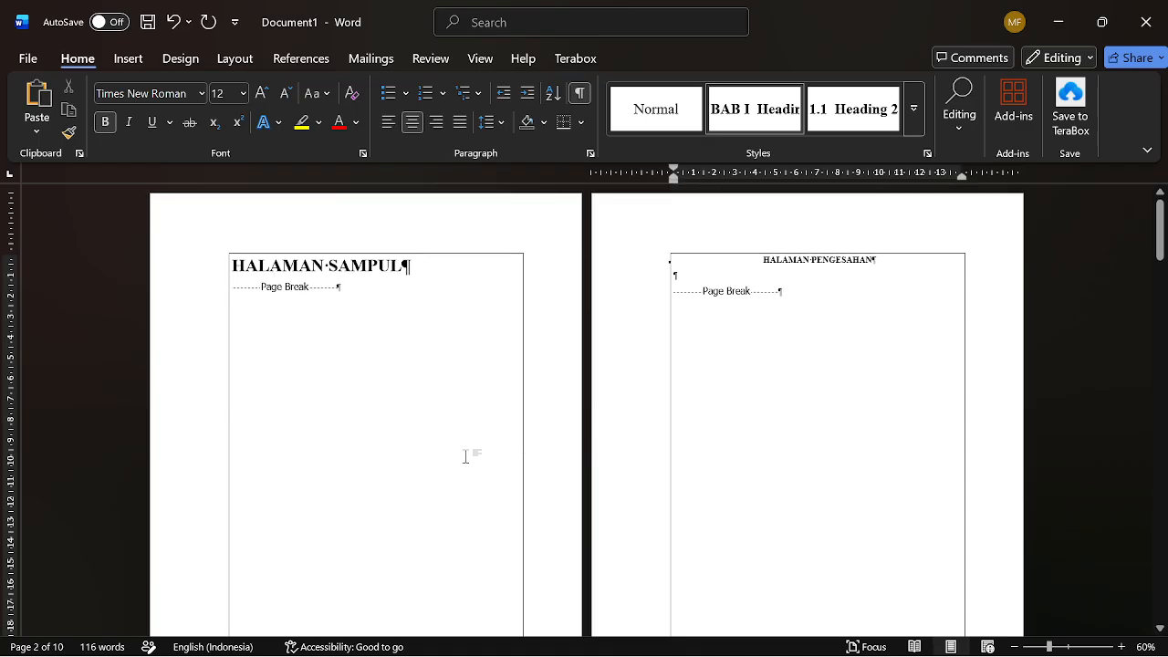
{"action": "scroll", "coordinate": [376, 438], "scroll_direction": "down", "scroll_amount": 5}
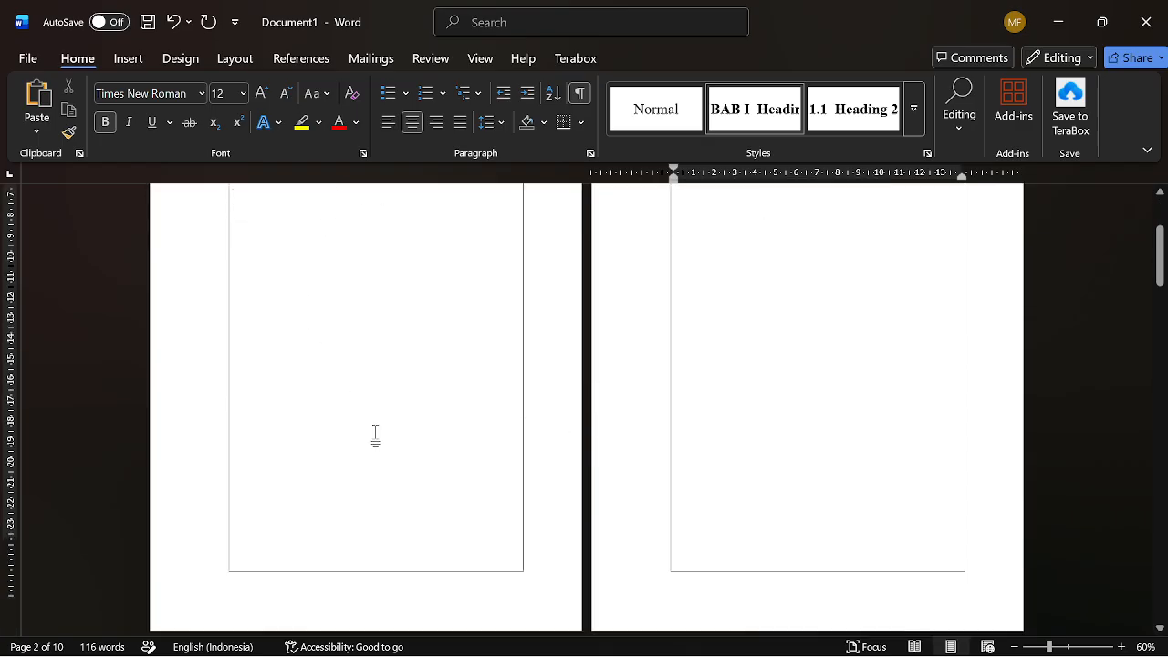
{"action": "scroll", "coordinate": [387, 383], "scroll_direction": "up", "scroll_amount": 5}
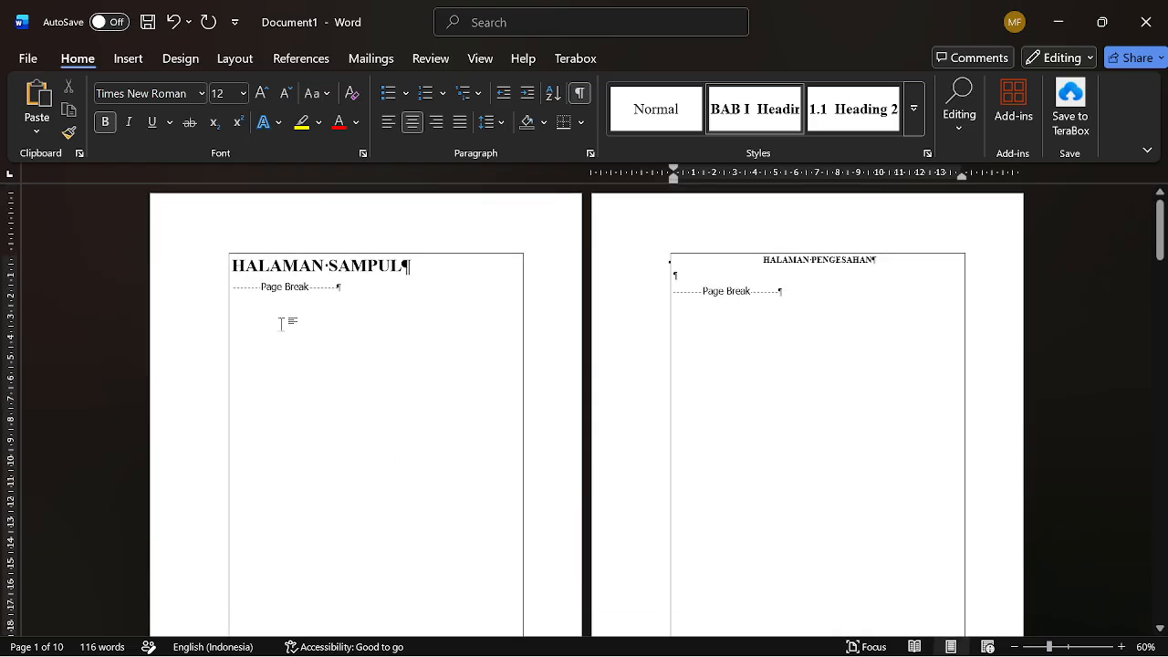
- Replace the page break after HALAMAN SAMPUL with a Next Page section break
{"action": "left_click", "coordinate": [374, 300]}
{"action": "key", "text": "BackSpace"}
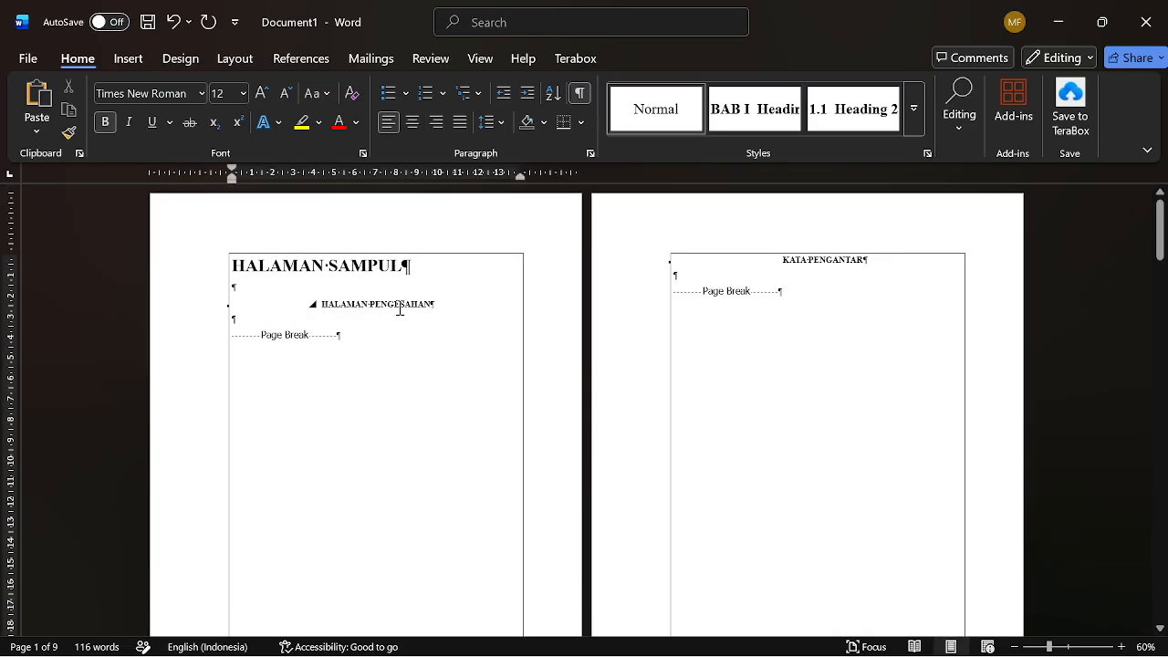
{"action": "left_click", "coordinate": [240, 66]}
{"action": "left_click", "coordinate": [252, 86]}
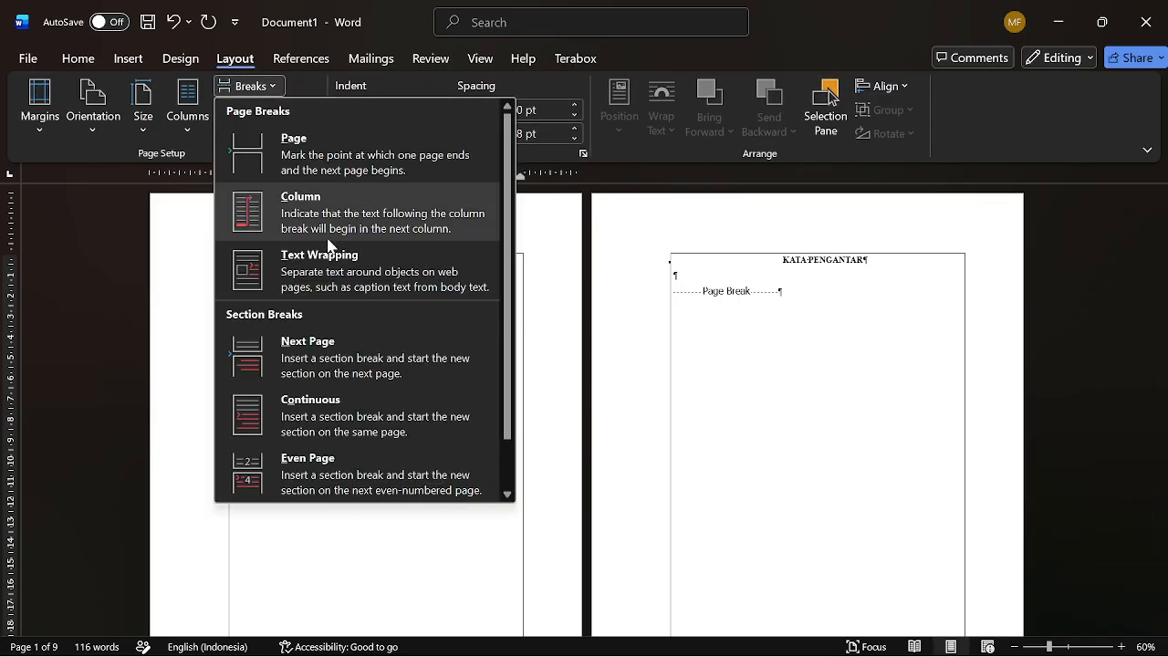
{"action": "left_click", "coordinate": [326, 347]}
{"action": "scroll", "coordinate": [417, 319], "scroll_direction": "down", "scroll_amount": 1}
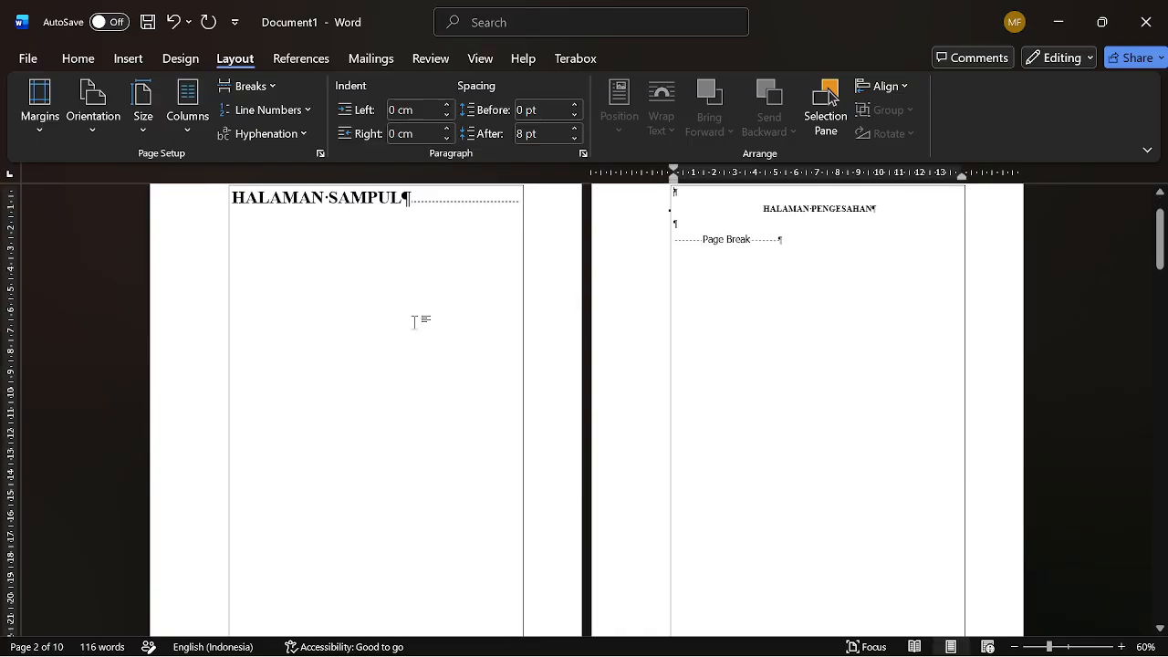
- Add two empty paragraphs below HALAMAN SAMPUL and delete the empty paragraph above the HALAMAN PENGESAHAN heading
{"action": "left_click", "coordinate": [405, 203]}
{"action": "key", "text": "Return"}
{"action": "key", "text": "Return"}
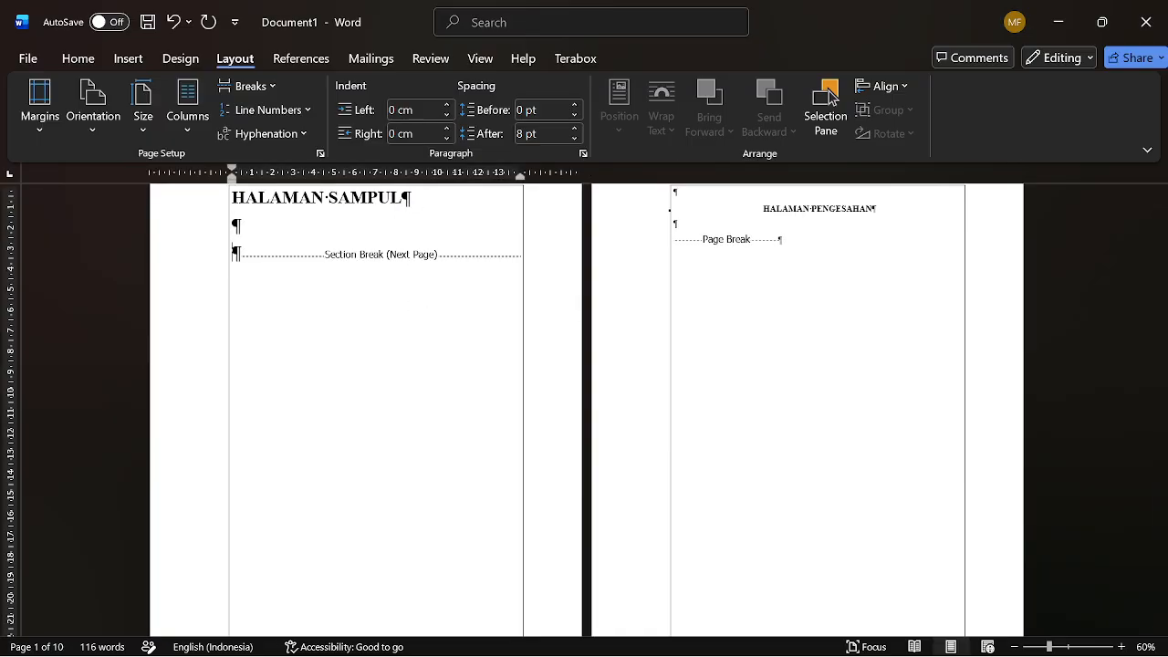
{"action": "scroll", "coordinate": [363, 352], "scroll_direction": "down", "scroll_amount": 5}
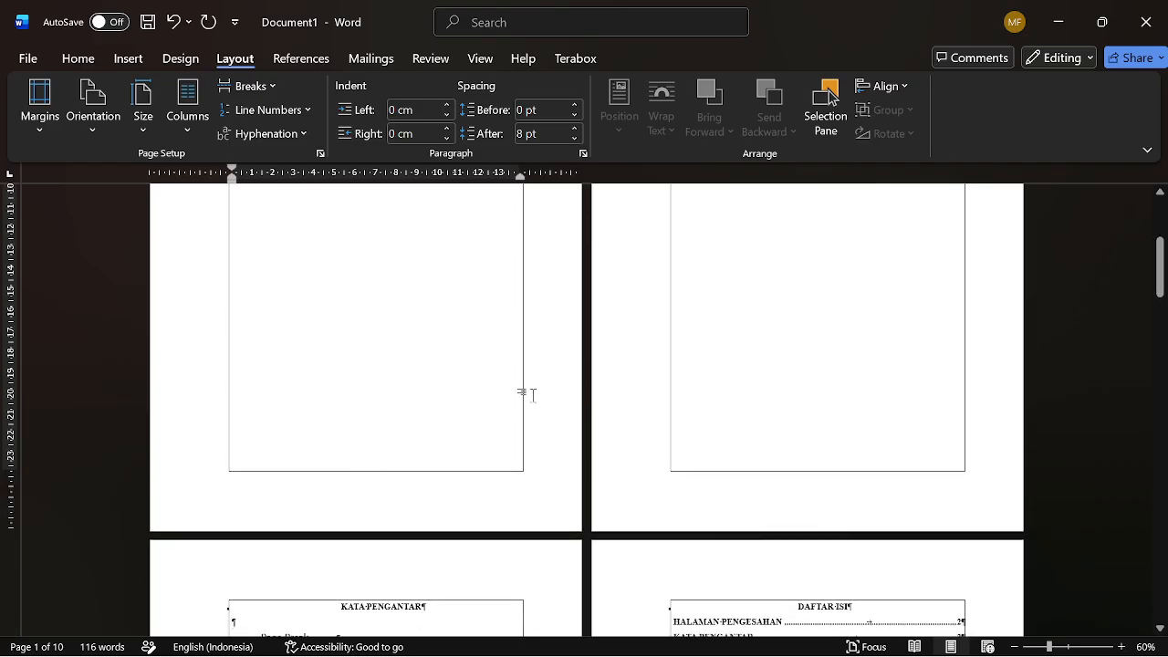
{"action": "scroll", "coordinate": [532, 394], "scroll_direction": "up", "scroll_amount": 5}
{"action": "left_click", "coordinate": [781, 257]}
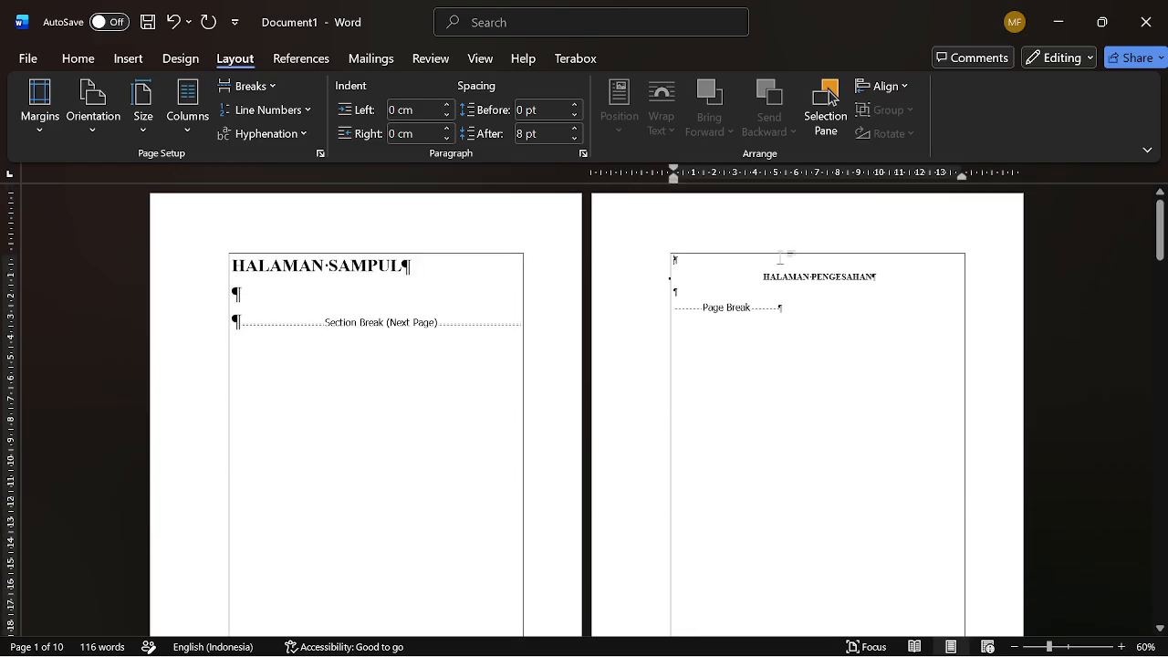
{"action": "key", "text": "Delete"}
- Set the left indent of the DAFTAR ISI heading to 0 cm
{"action": "scroll", "coordinate": [787, 351], "scroll_direction": "down", "scroll_amount": 4}
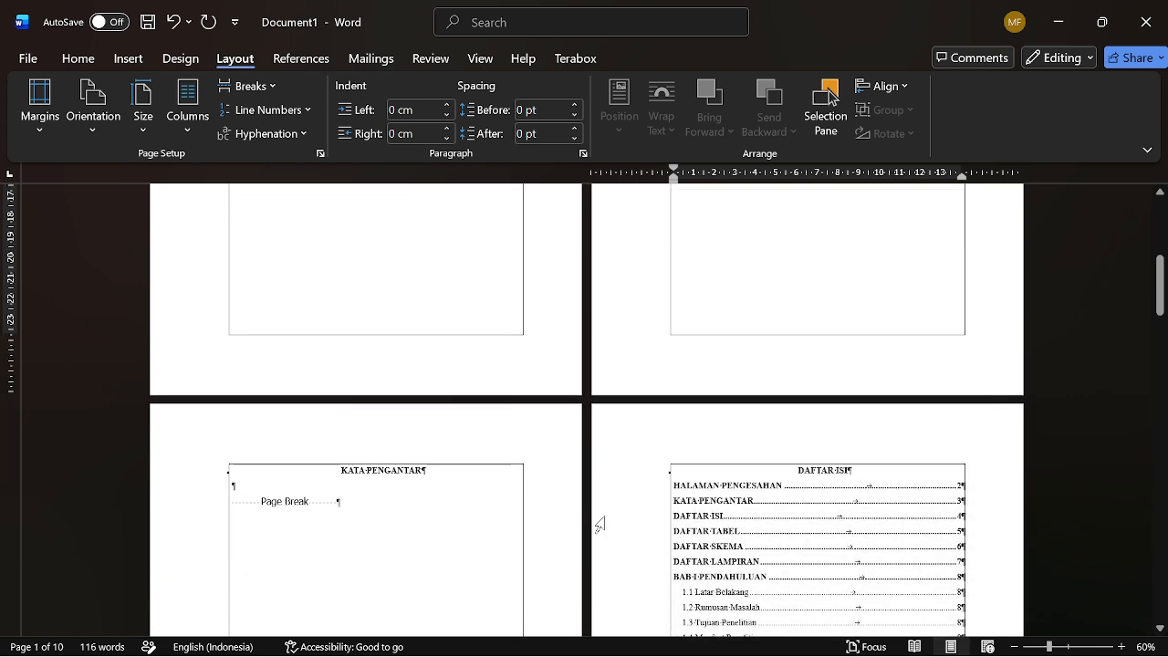
{"action": "left_click", "coordinate": [867, 486]}
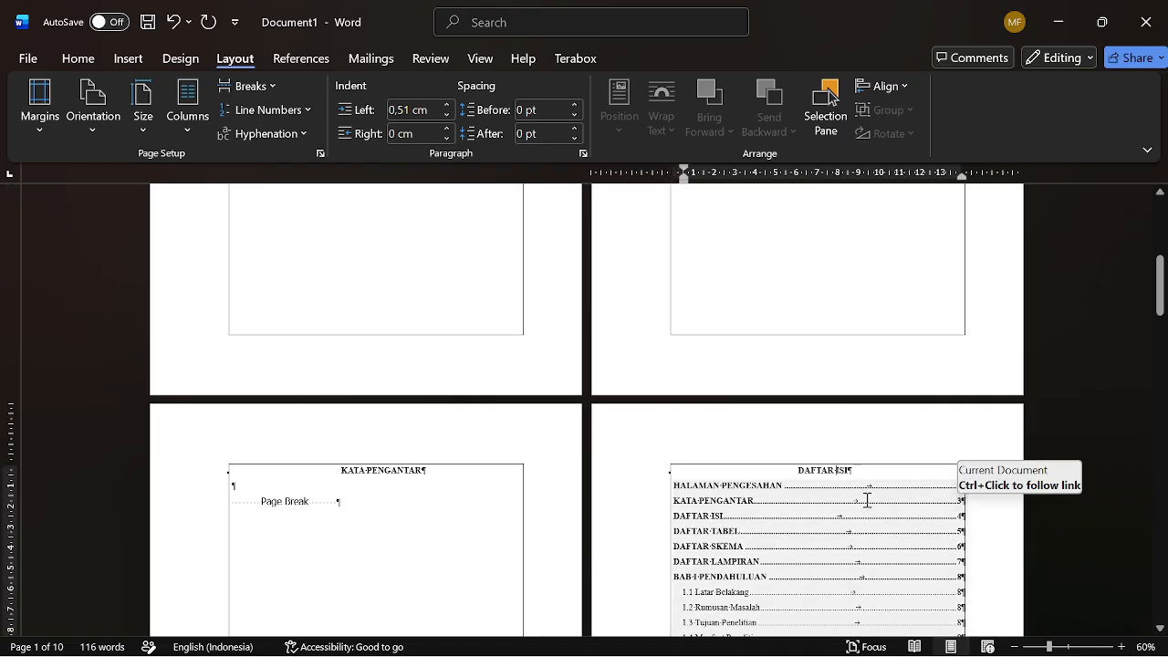
{"action": "key", "text": "alt+i"}
{"action": "key", "text": "Escape"}
{"action": "key", "text": "alt"}
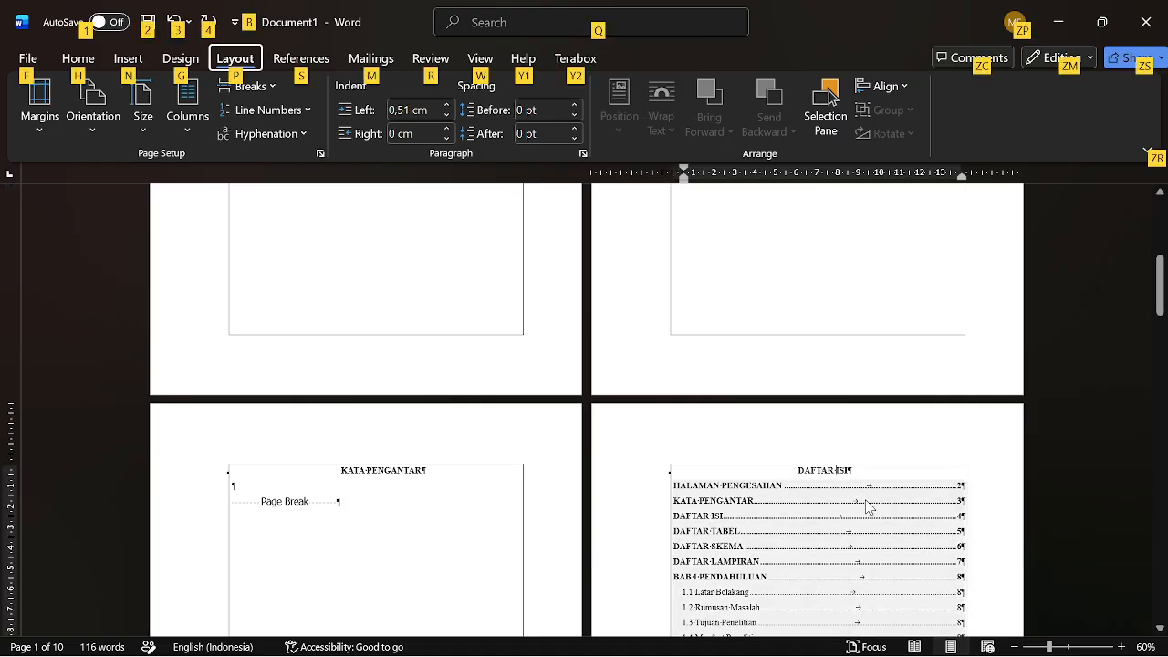
{"action": "type", "text": "pil0"}
{"action": "key", "text": "Return"}
- Set the left indent of the KATA PENGANTAR heading to 0 cm
{"action": "left_click", "coordinate": [388, 476]}
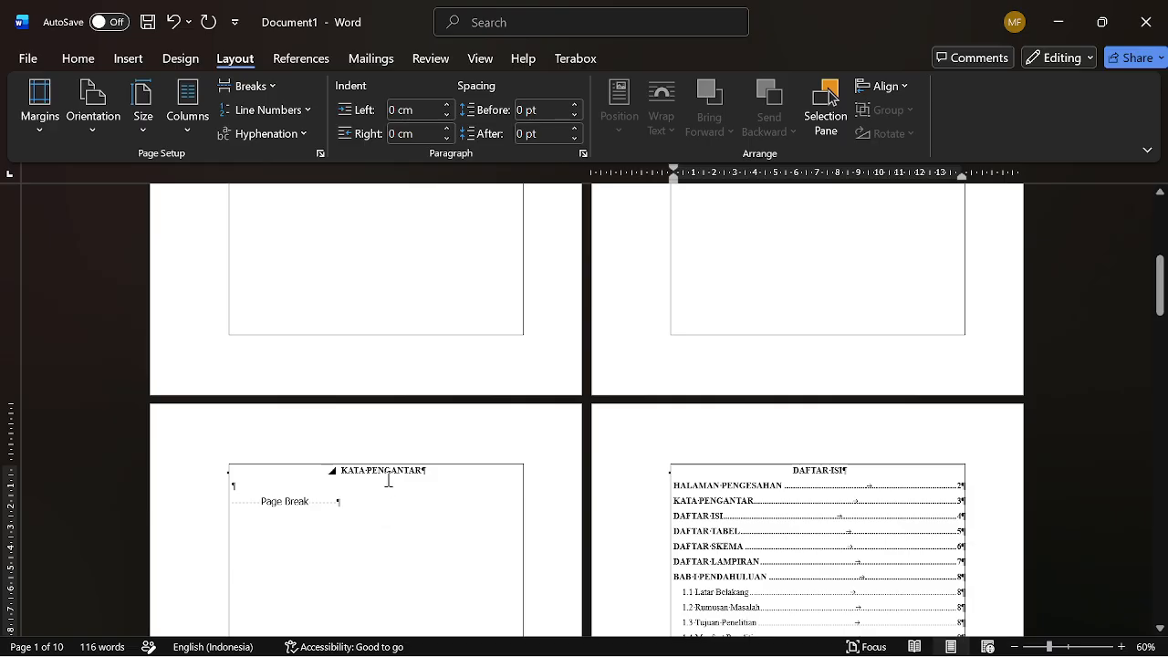
{"action": "key", "text": "alt"}
{"action": "type", "text": "pil"}
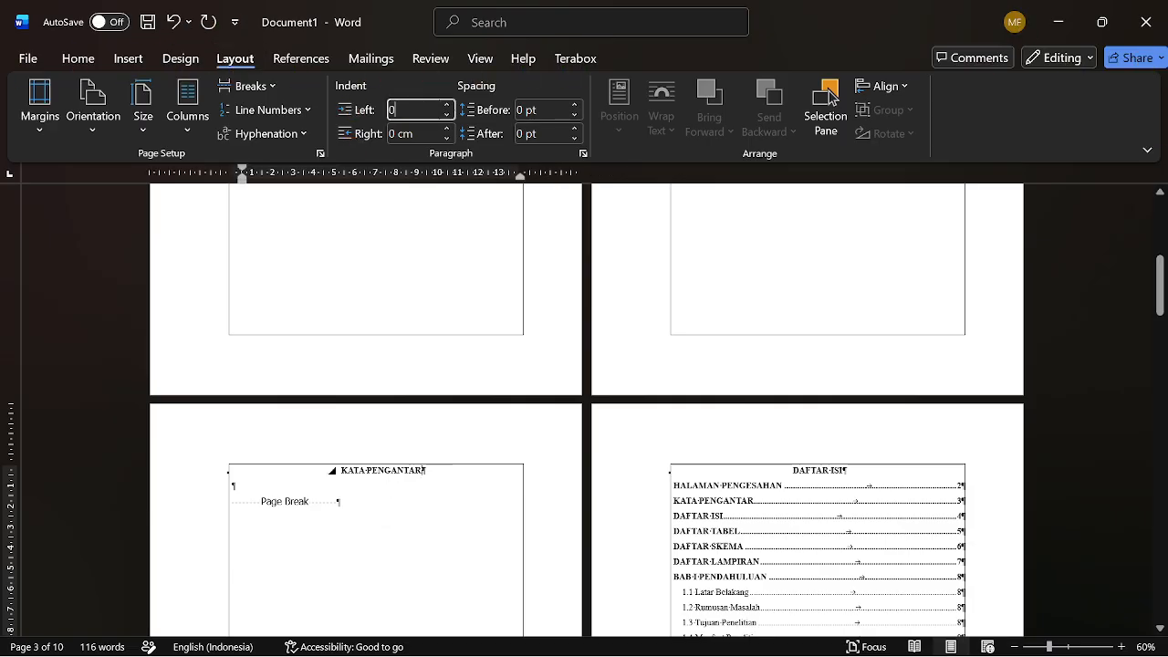
{"action": "type", "text": "0"}
{"action": "key", "text": "Return"}
- Set the left indent of the DAFTAR SKEMA and DAFTAR TABEL headings to 0 cm
{"action": "scroll", "coordinate": [681, 477], "scroll_direction": "up", "scroll_amount": 2}
{"action": "scroll", "coordinate": [681, 456], "scroll_direction": "up", "scroll_amount": 5}
{"action": "scroll", "coordinate": [681, 432], "scroll_direction": "down", "scroll_amount": 20}
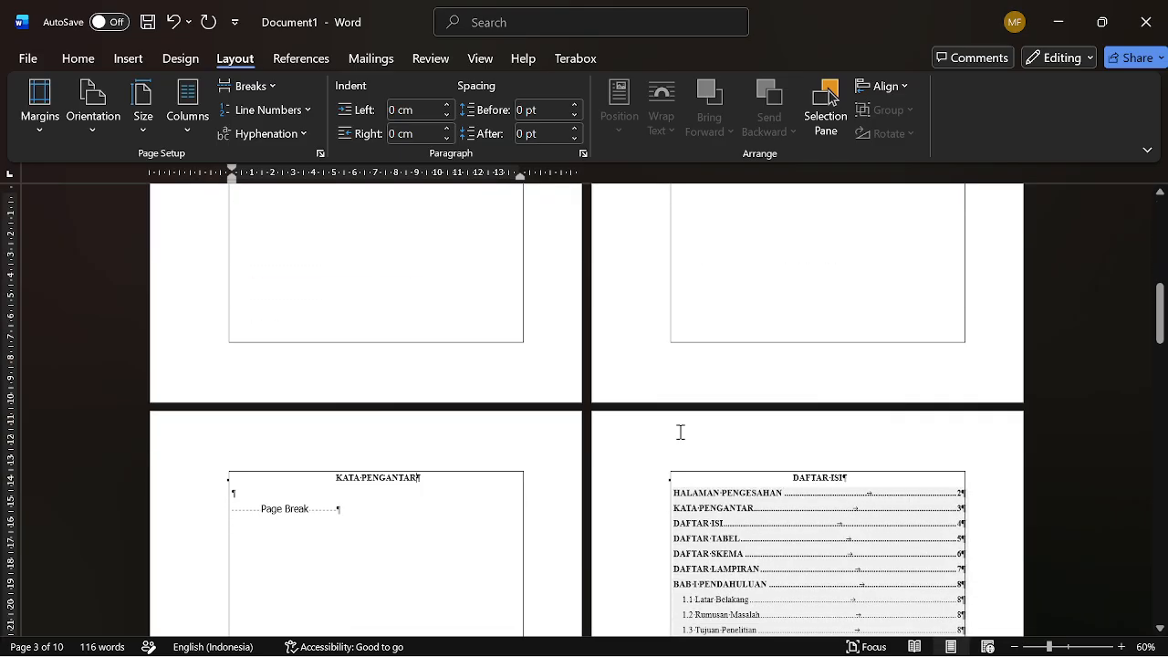
{"action": "scroll", "coordinate": [682, 432], "scroll_direction": "up", "scroll_amount": 2}
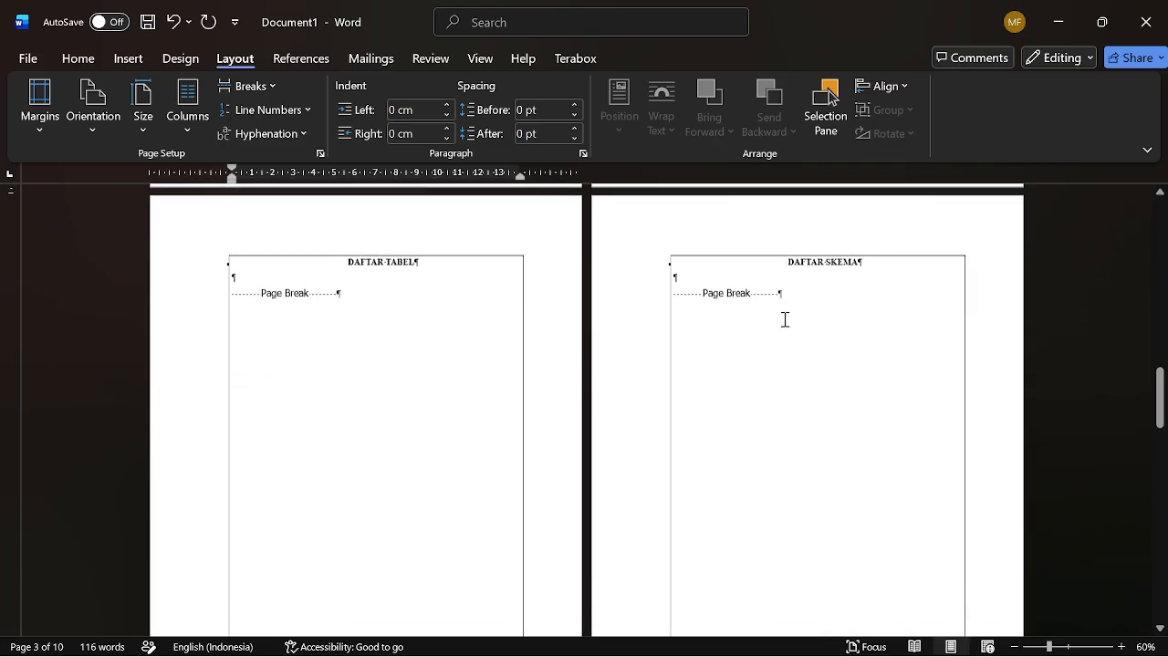
{"action": "left_click", "coordinate": [827, 274]}
{"action": "key", "text": "alt"}
{"action": "type", "text": "pil0"}
{"action": "key", "text": "Return"}
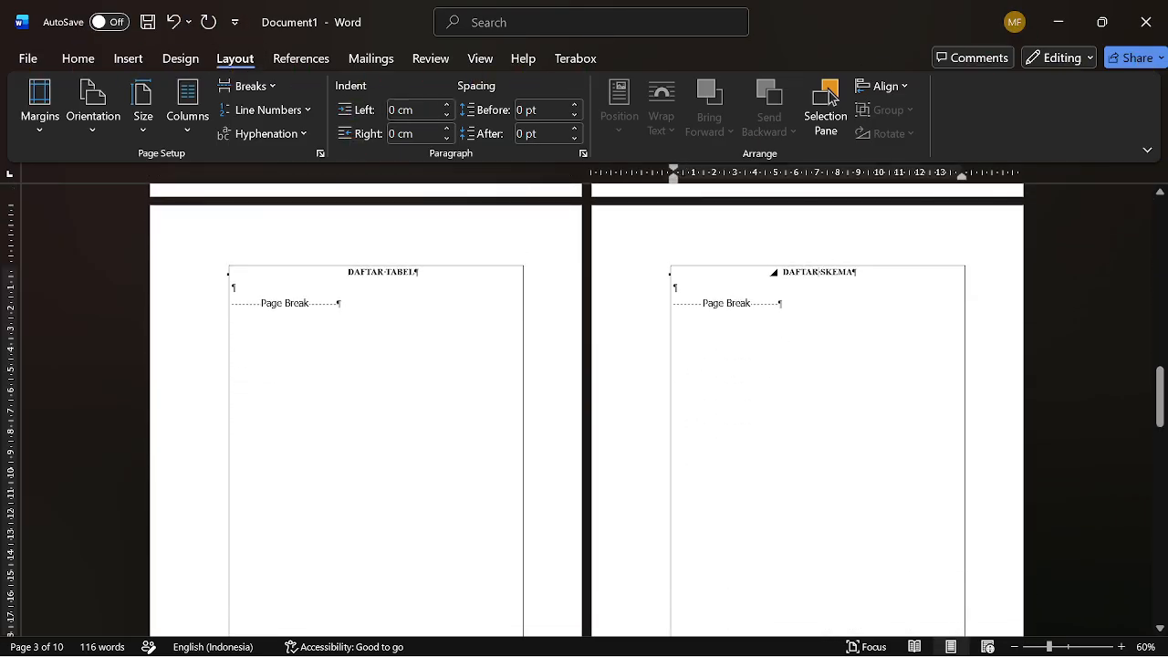
{"action": "left_click", "coordinate": [453, 265]}
{"action": "key", "text": "alt"}
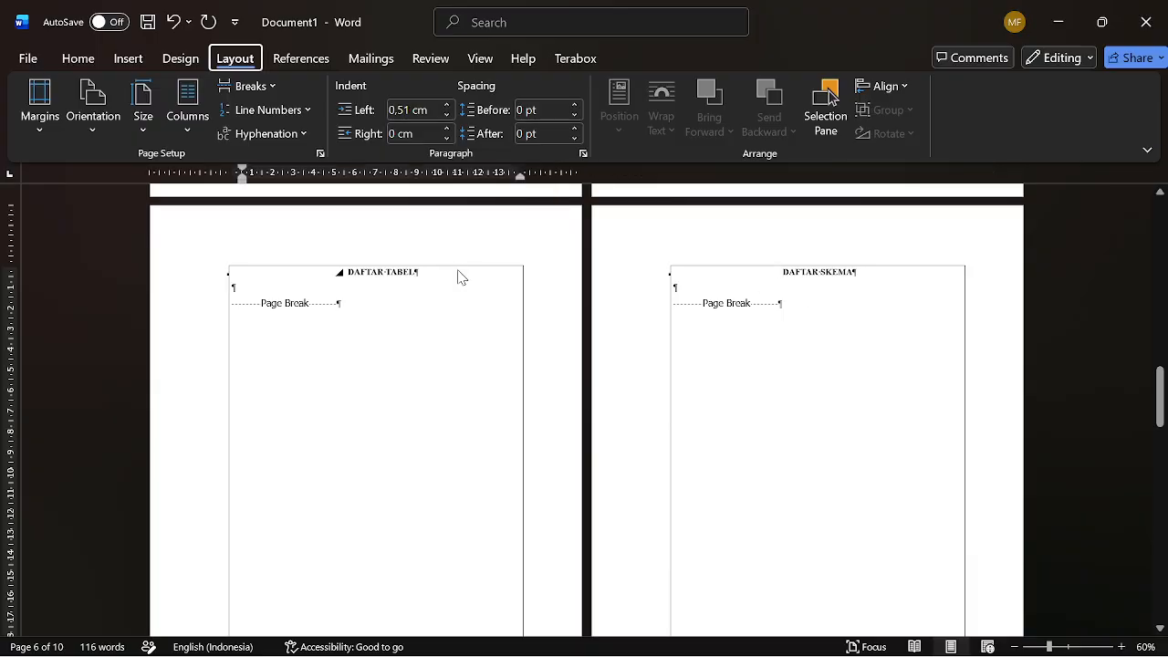
{"action": "type", "text": "pil0"}
{"action": "key", "text": "Return"}
- Set the left indent of the BAB I PENDAHULUAN and DAFTAR LAMPIRAN headings to 0 cm
{"action": "scroll", "coordinate": [509, 393], "scroll_direction": "down", "scroll_amount": 10}
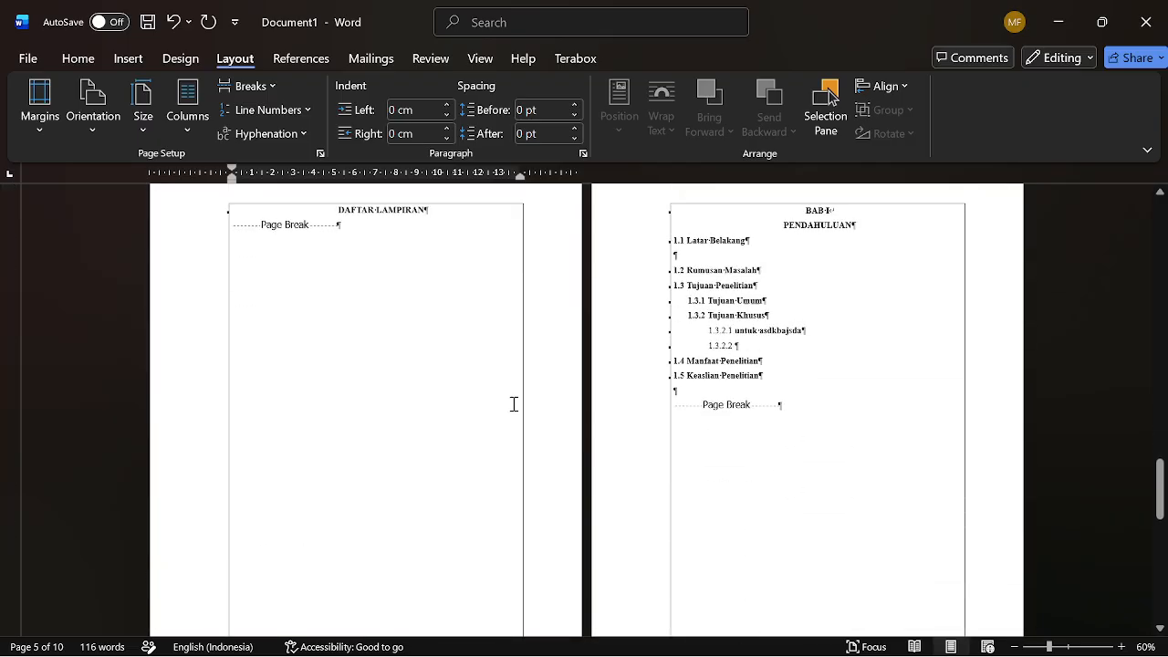
{"action": "left_click", "coordinate": [825, 303]}
{"action": "key", "text": "alt"}
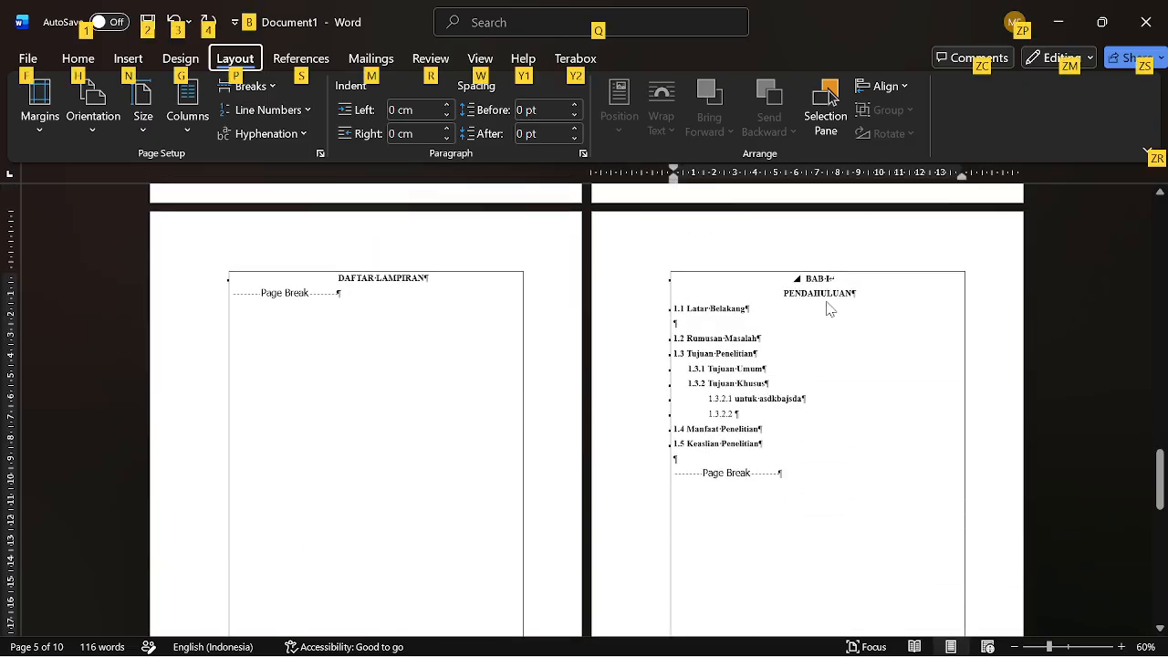
{"action": "type", "text": "pil0"}
{"action": "key", "text": "Return"}
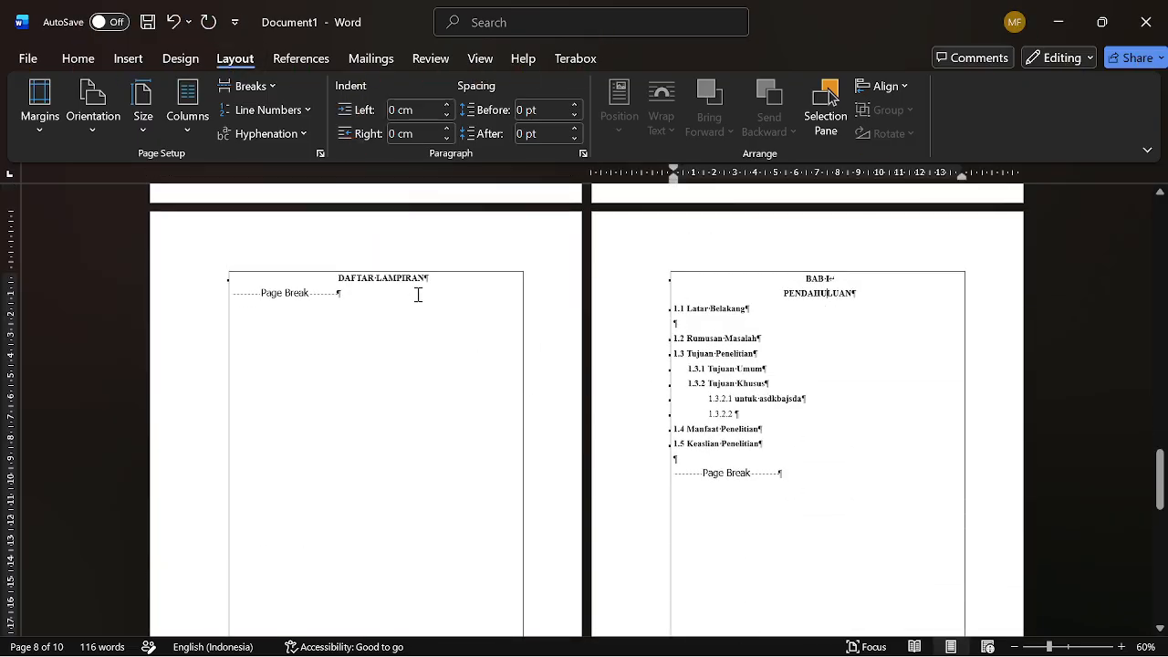
{"action": "left_click", "coordinate": [428, 281]}
{"action": "key", "text": "alt"}
{"action": "type", "text": "pil0"}
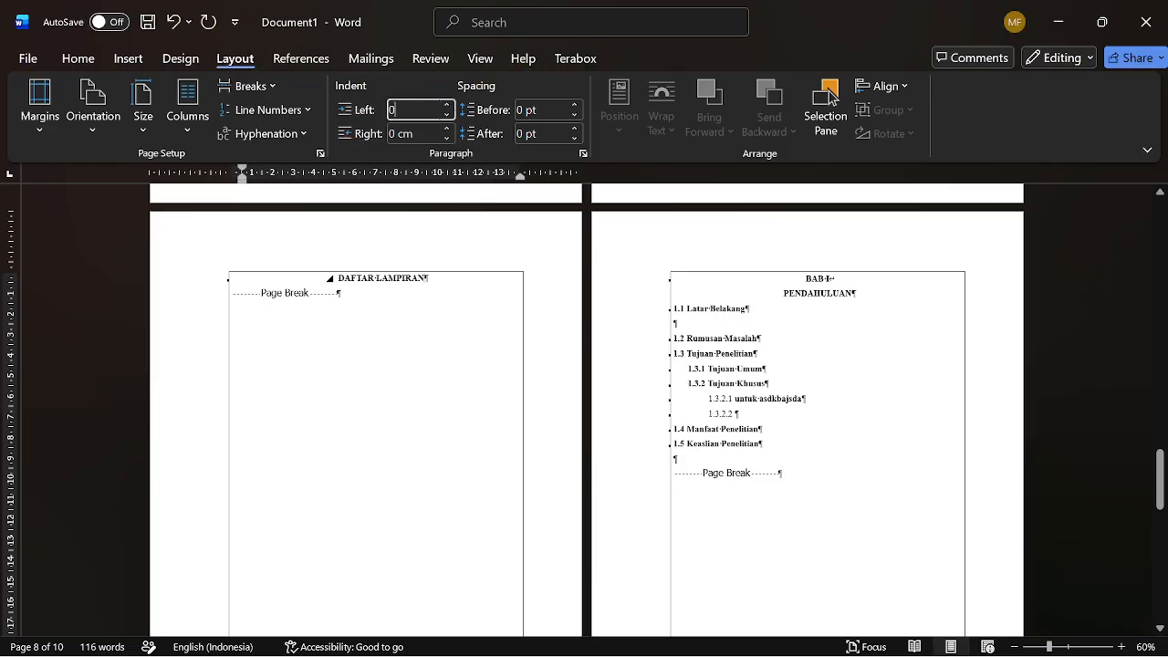
{"action": "key", "text": "Return"}
- Review the heading alignment and page breaks on the pages from HALAMAN SAMPUL through BAB I
{"action": "scroll", "coordinate": [387, 326], "scroll_direction": "up", "scroll_amount": 15}
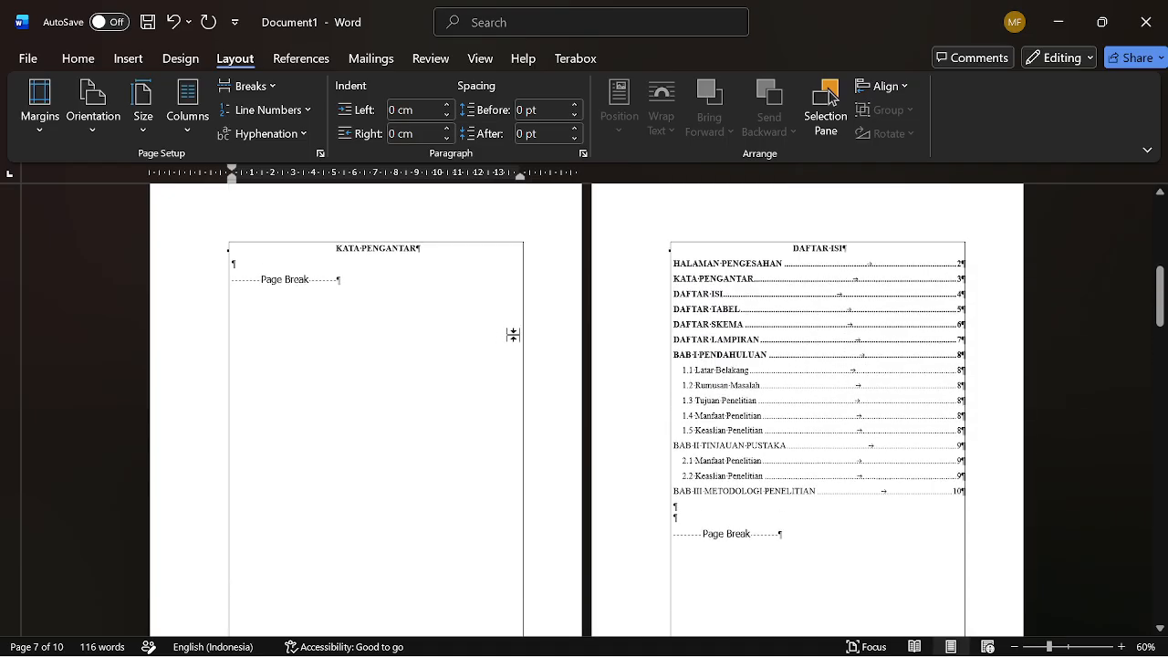
{"action": "scroll", "coordinate": [513, 335], "scroll_direction": "up", "scroll_amount": 8}
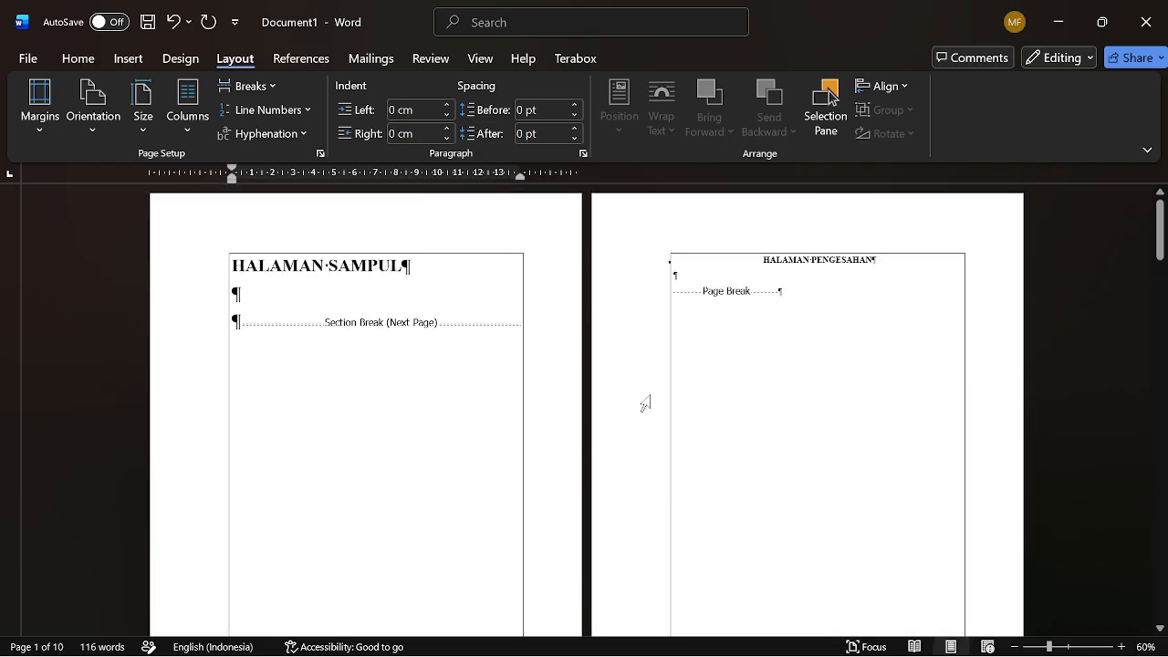
{"action": "scroll", "coordinate": [810, 429], "scroll_direction": "down", "scroll_amount": 8}
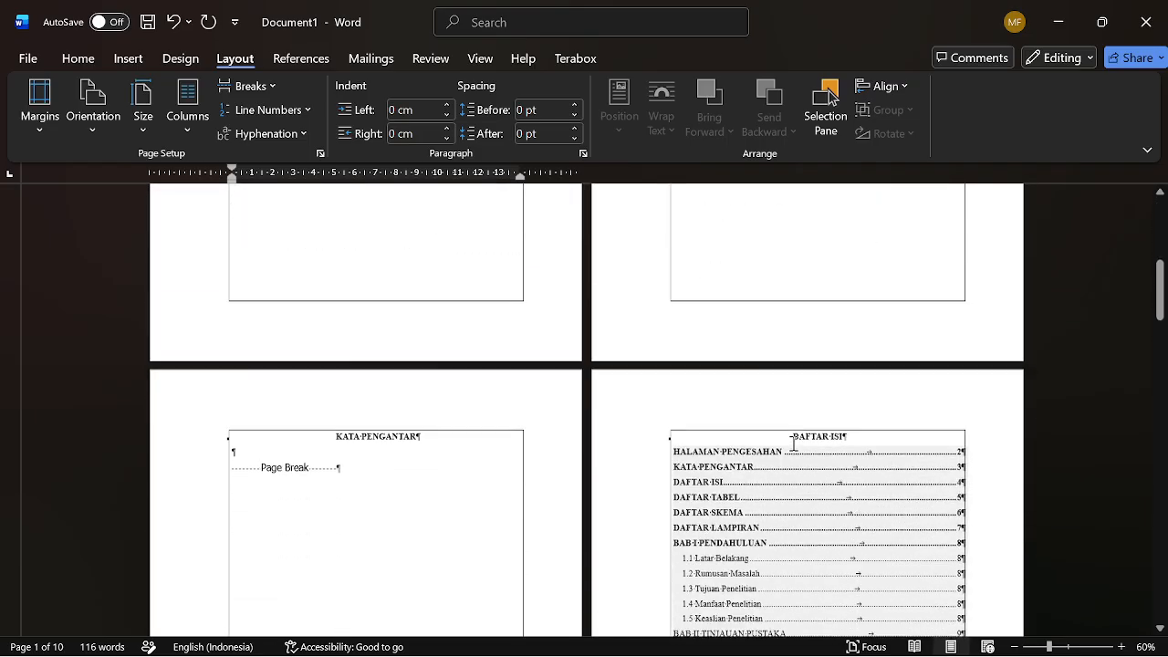
{"action": "scroll", "coordinate": [758, 475], "scroll_direction": "down", "scroll_amount": 15}
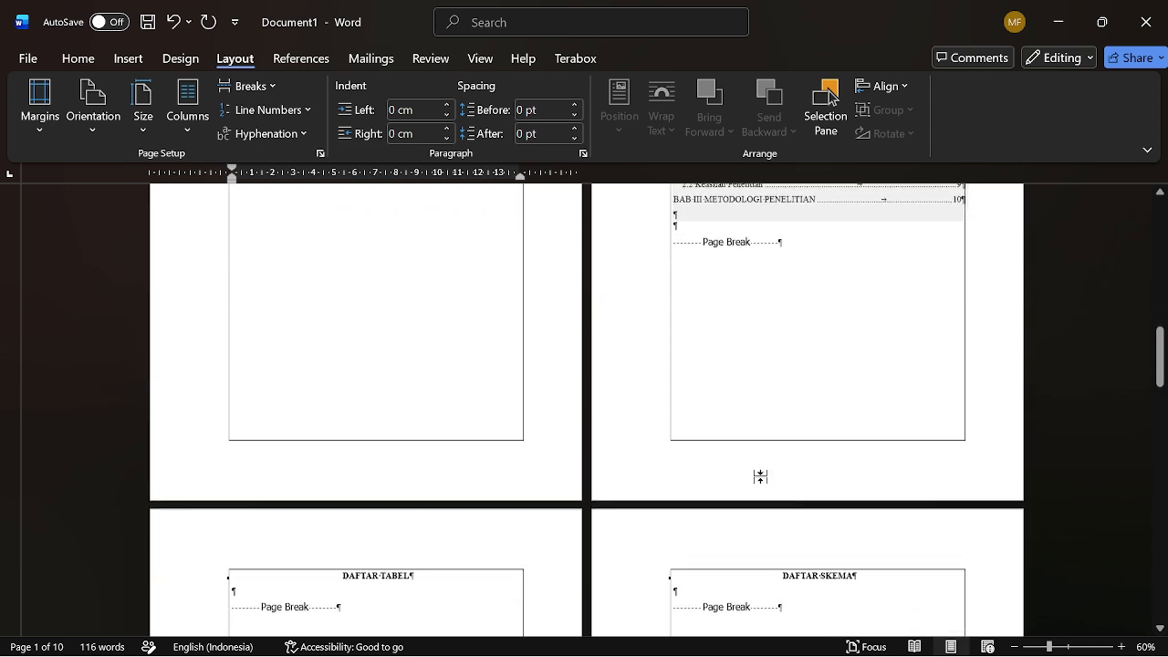
{"action": "scroll", "coordinate": [470, 292], "scroll_direction": "down", "scroll_amount": 2}
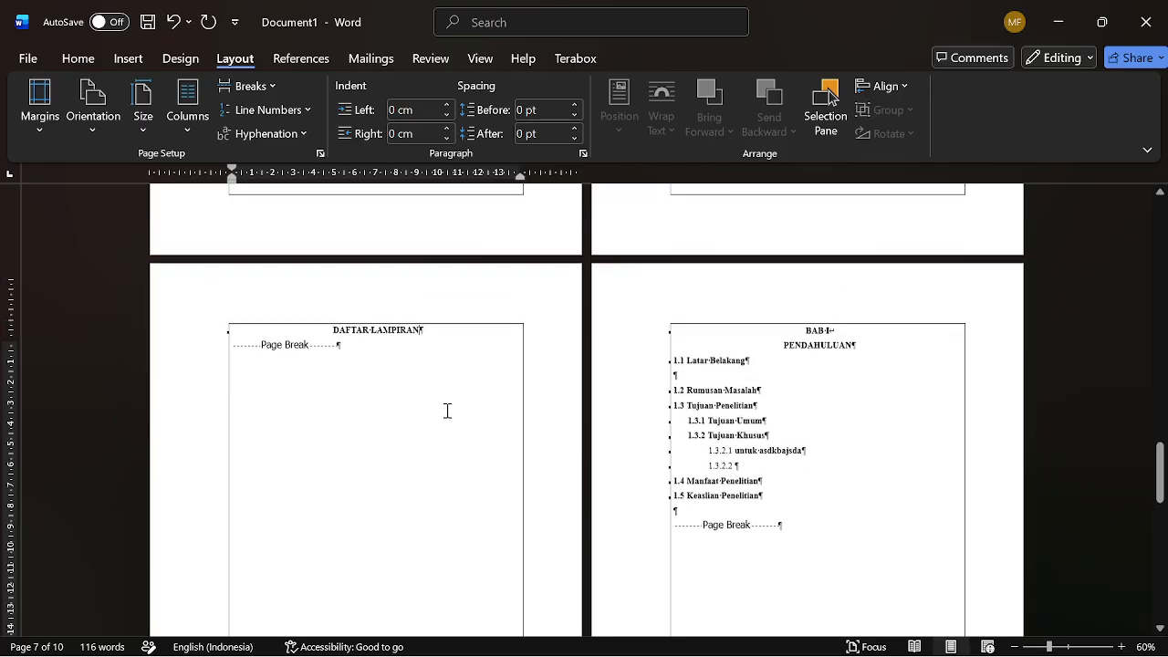
{"action": "scroll", "coordinate": [615, 474], "scroll_direction": "up", "scroll_amount": 7}
{"action": "scroll", "coordinate": [732, 537], "scroll_direction": "up", "scroll_amount": 20}
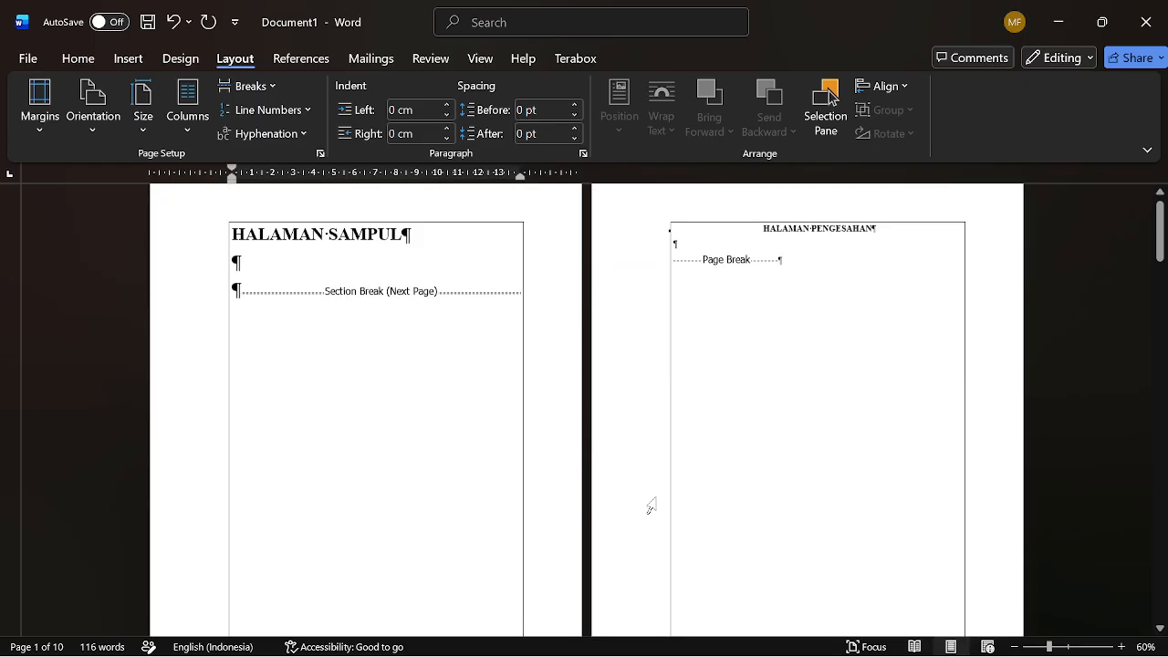
- Replace the page break after DAFTAR LAMPIRAN with a Next Page section break
{"action": "scroll", "coordinate": [673, 508], "scroll_direction": "down", "scroll_amount": 5}
{"action": "scroll", "coordinate": [692, 514], "scroll_direction": "down", "scroll_amount": 5}
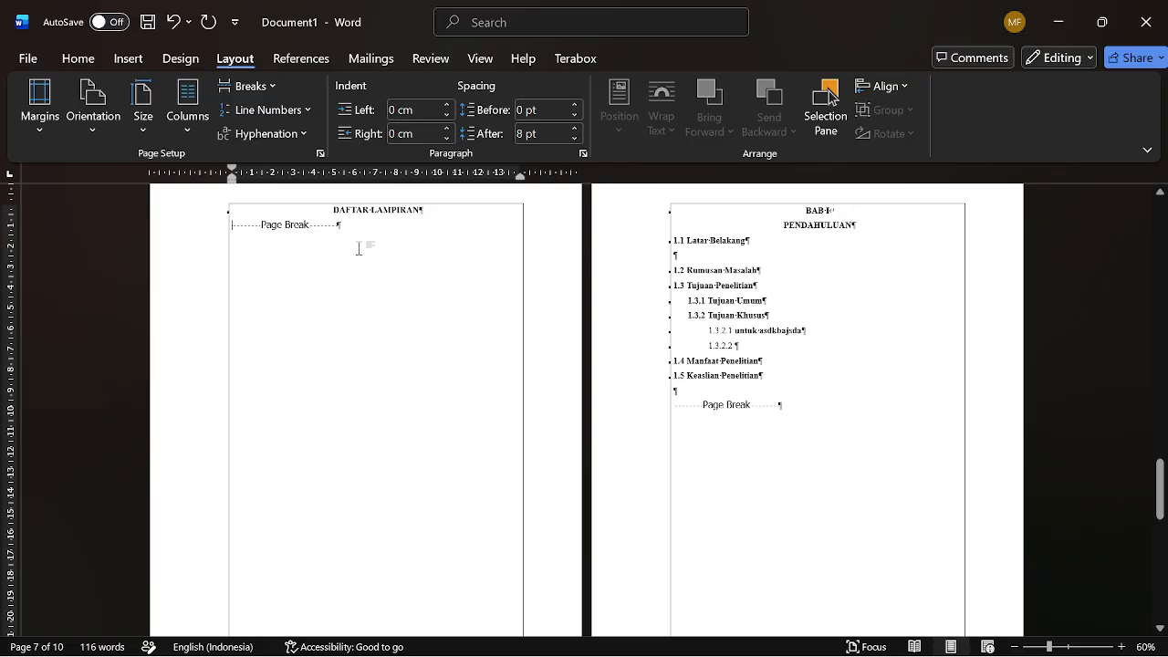
{"action": "key", "text": "Delete"}
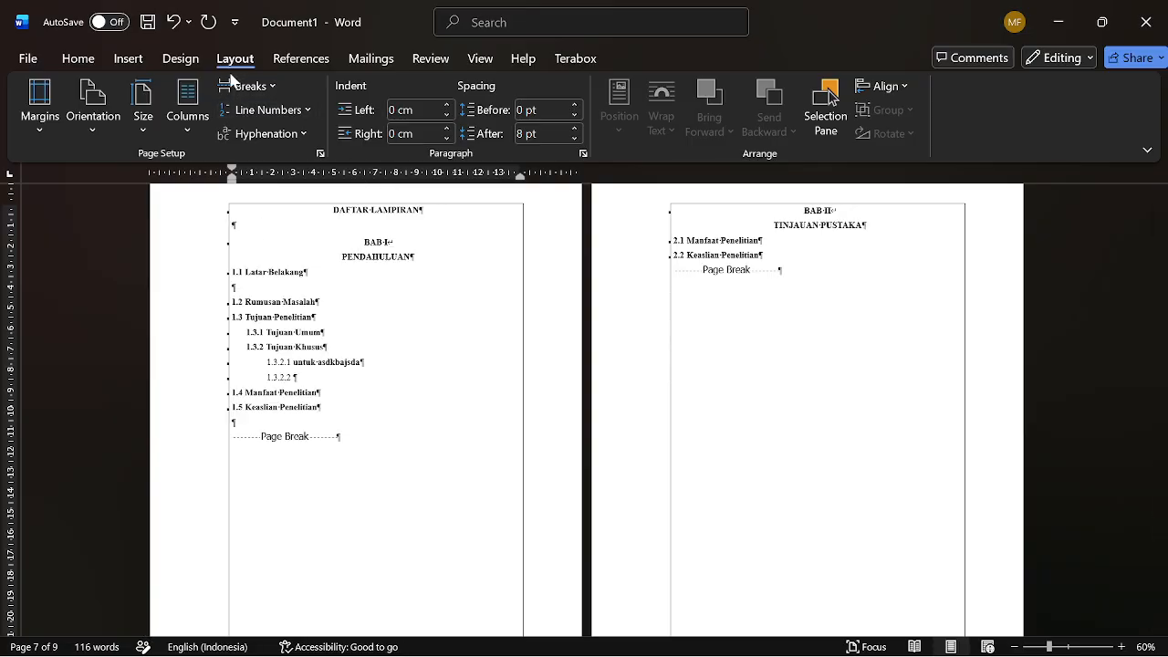
{"action": "left_click", "coordinate": [245, 86]}
{"action": "left_click", "coordinate": [315, 375]}
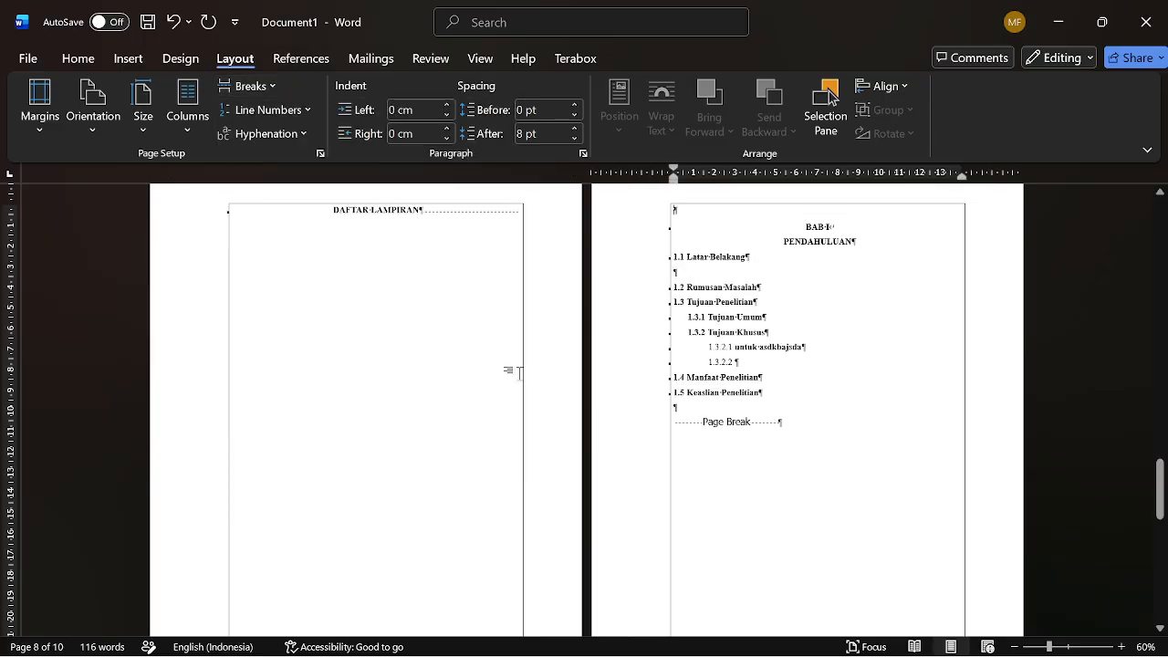
- Add two empty paragraphs between the DAFTAR LAMPIRAN heading and its section break, and delete the empty paragraph above the BAB I heading
{"action": "left_click", "coordinate": [431, 212]}
{"action": "key", "text": "Return"}
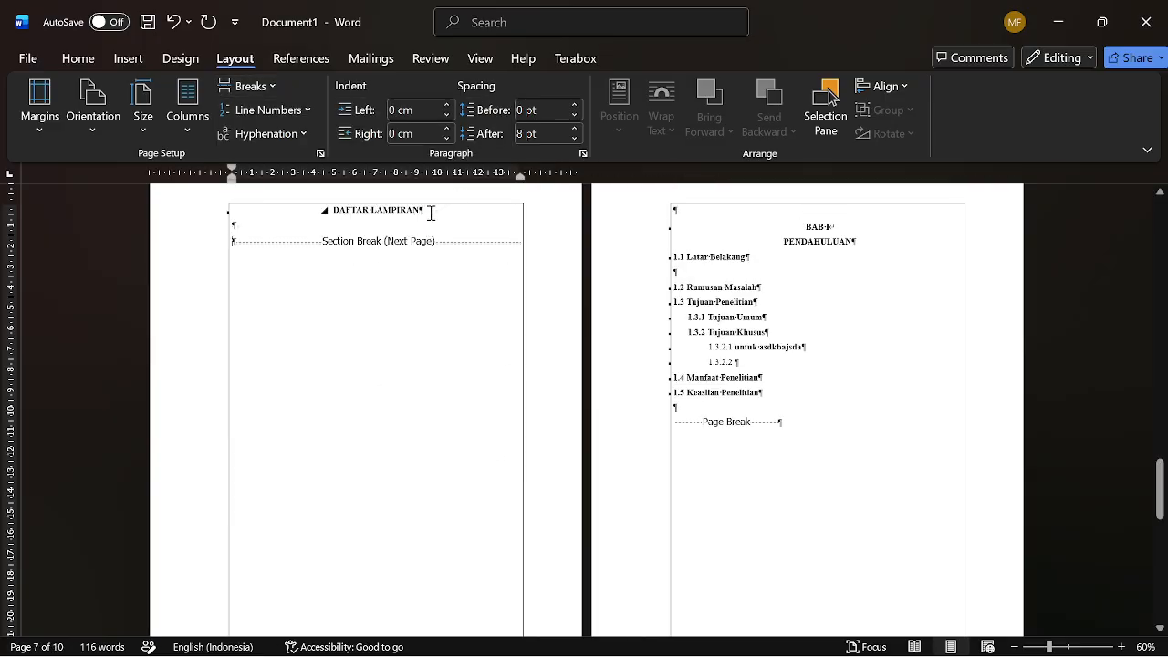
{"action": "key", "text": "Return"}
{"action": "left_click", "coordinate": [745, 213]}
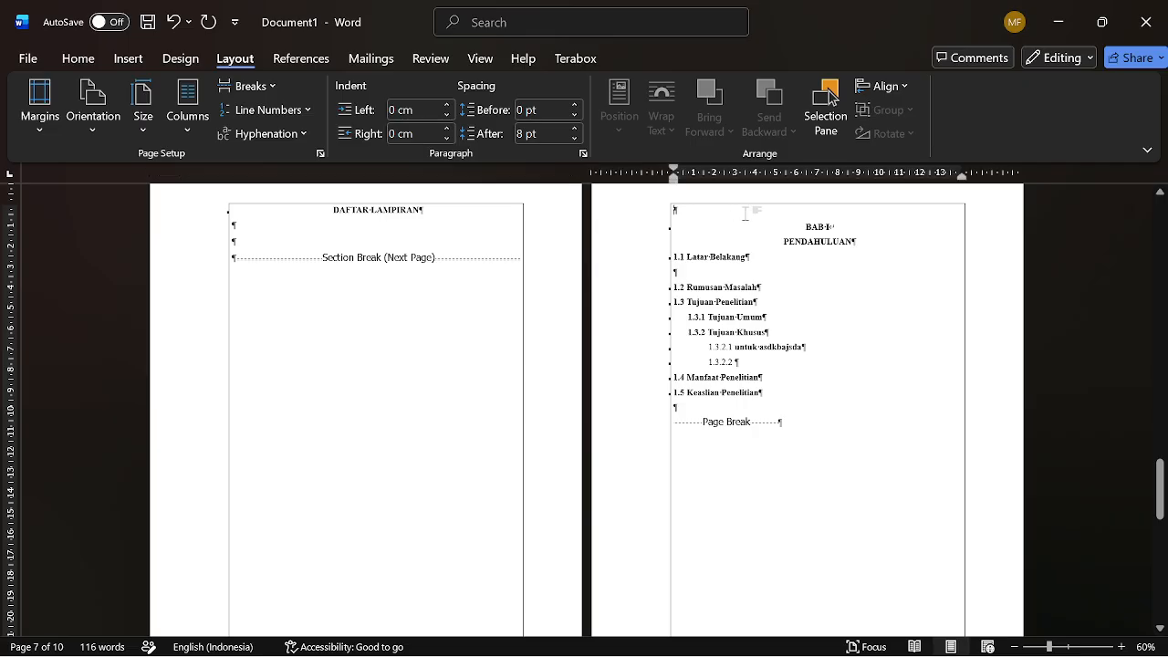
{"action": "key", "text": "Delete"}
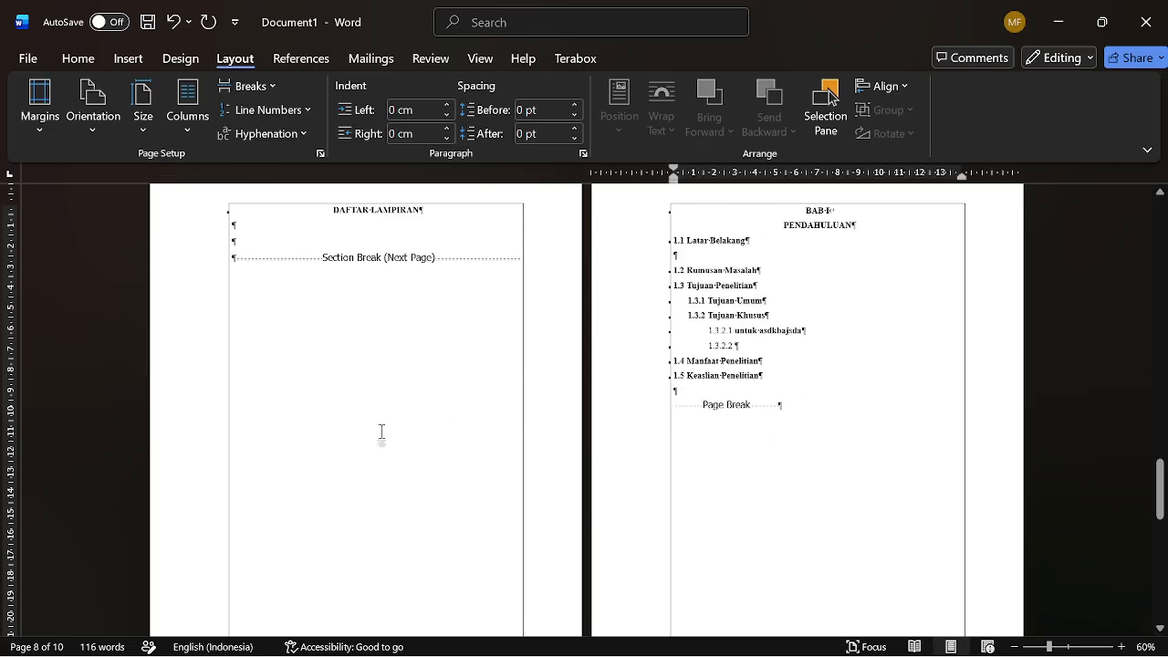
- Review how the section breaks divide the document from HALAMAN SAMPUL to BAB I, showing three pages side by side
{"action": "left_click", "coordinate": [382, 432]}
{"action": "scroll", "coordinate": [386, 435], "scroll_direction": "up", "scroll_amount": 5}
{"action": "scroll", "coordinate": [464, 438], "scroll_direction": "down", "scroll_amount": 3}
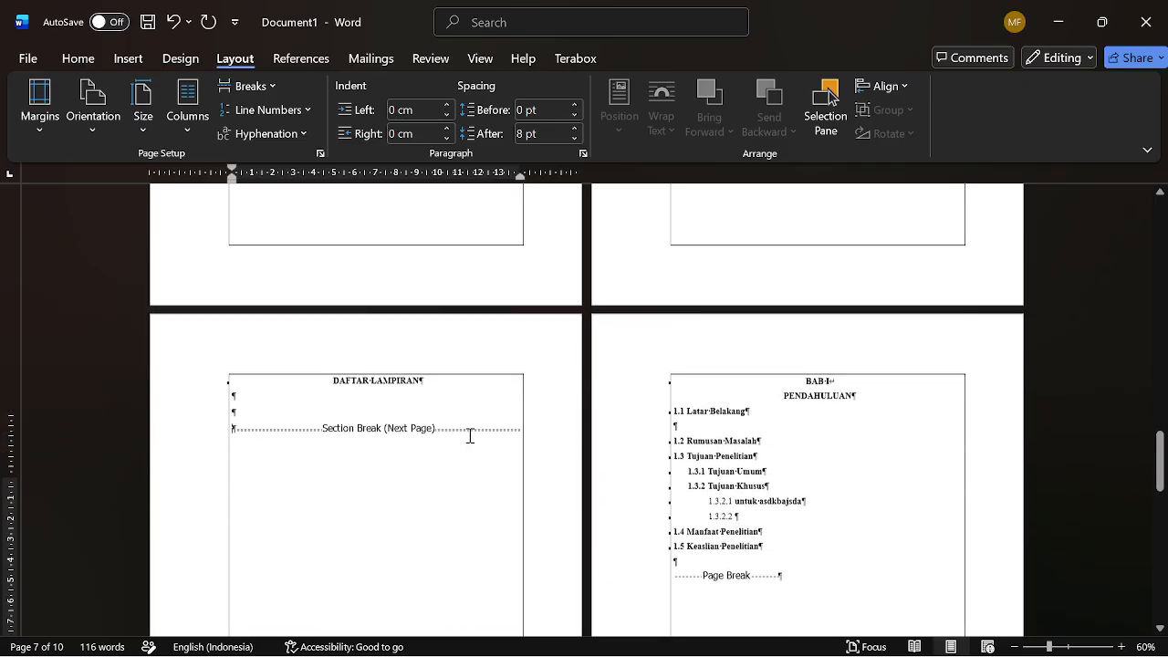
{"action": "scroll", "coordinate": [470, 436], "scroll_direction": "up", "scroll_amount": 10}
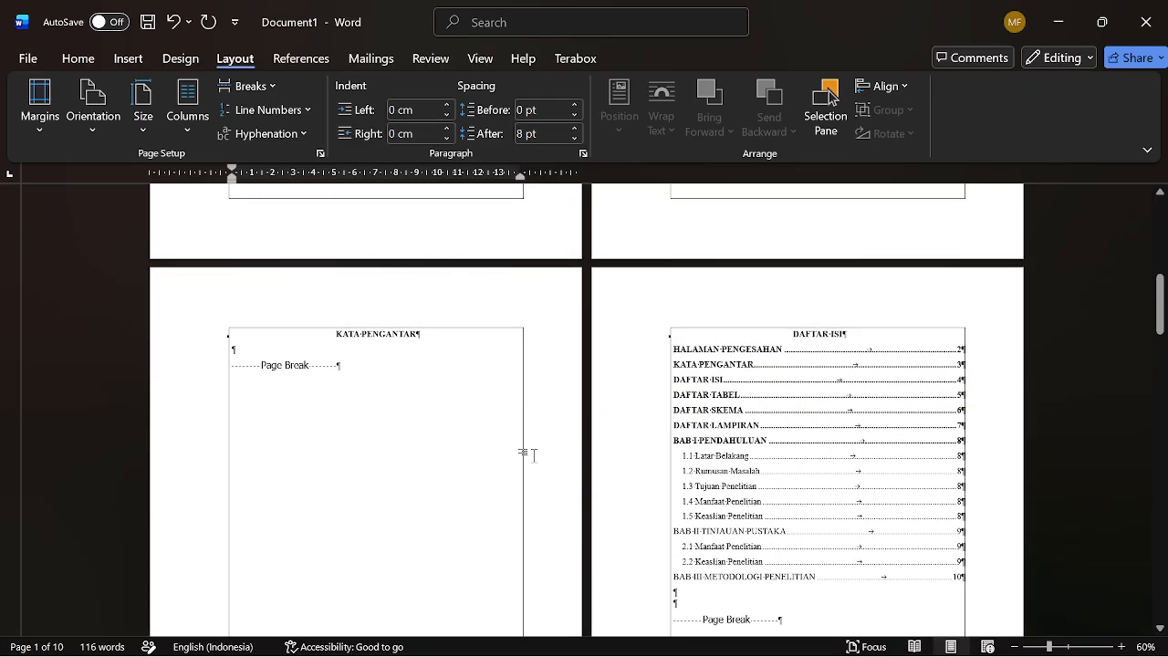
{"action": "scroll", "coordinate": [525, 453], "scroll_direction": "up", "scroll_amount": 10}
{"action": "scroll", "coordinate": [488, 412], "scroll_direction": "down", "scroll_amount": 2}
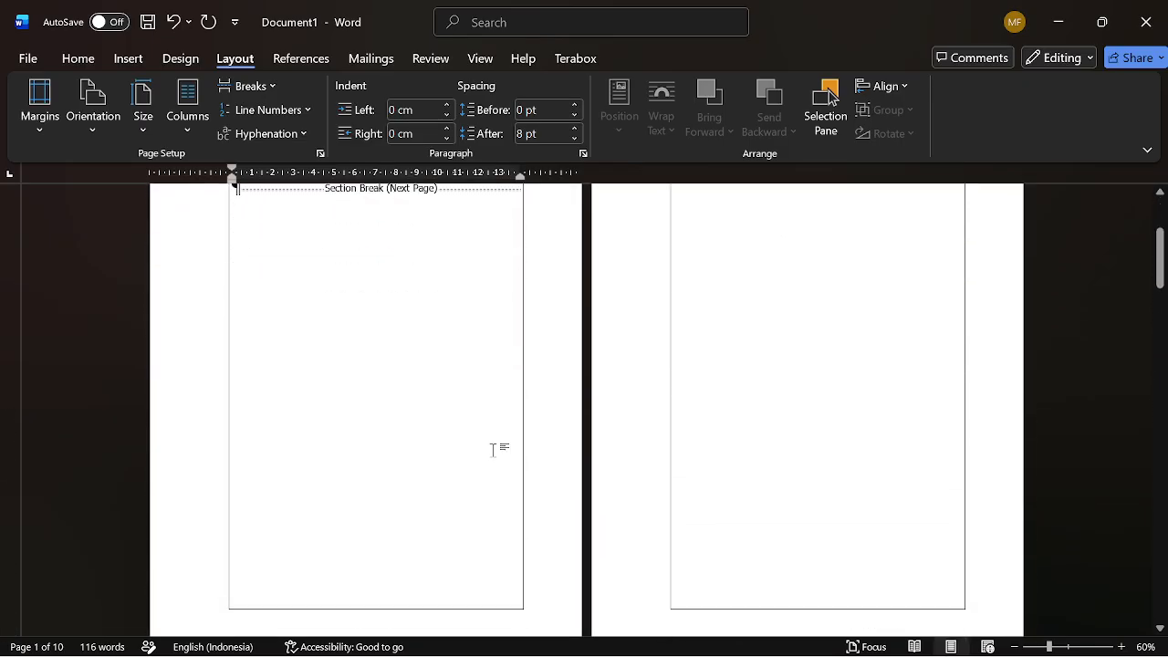
{"action": "scroll", "coordinate": [492, 450], "scroll_direction": "down", "scroll_amount": 3}
{"action": "scroll", "coordinate": [418, 316], "scroll_direction": "up", "scroll_amount": 6}
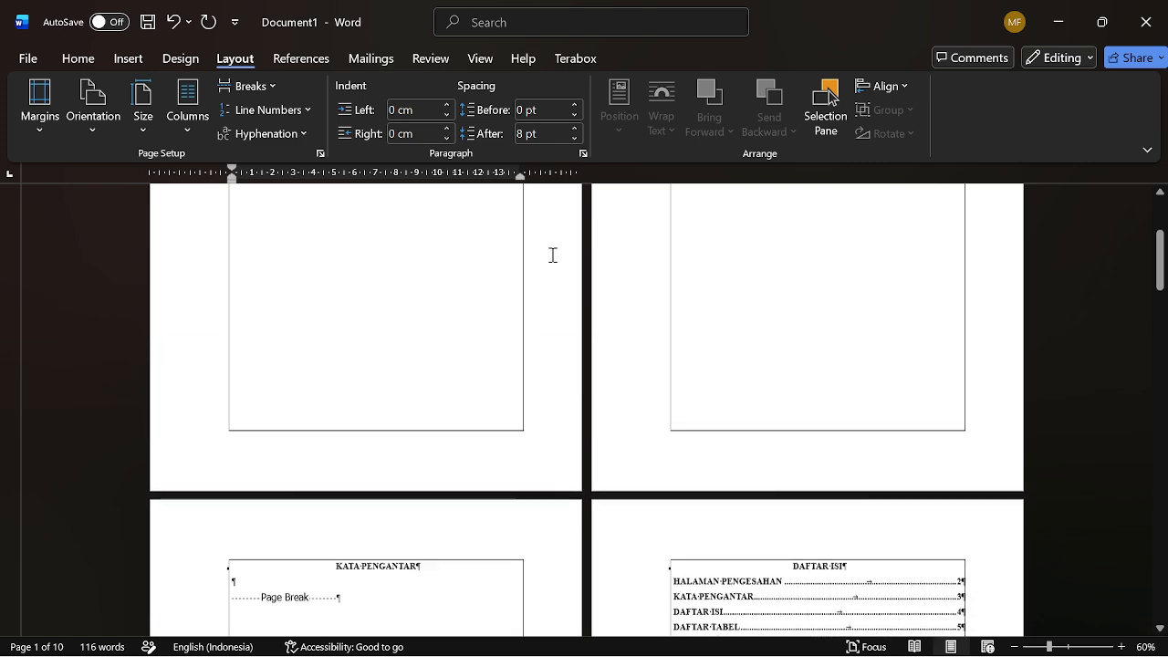
{"action": "scroll", "coordinate": [503, 316], "scroll_direction": "down", "scroll_amount": 1}
{"action": "scroll", "coordinate": [409, 368], "scroll_direction": "down", "scroll_amount": 3}
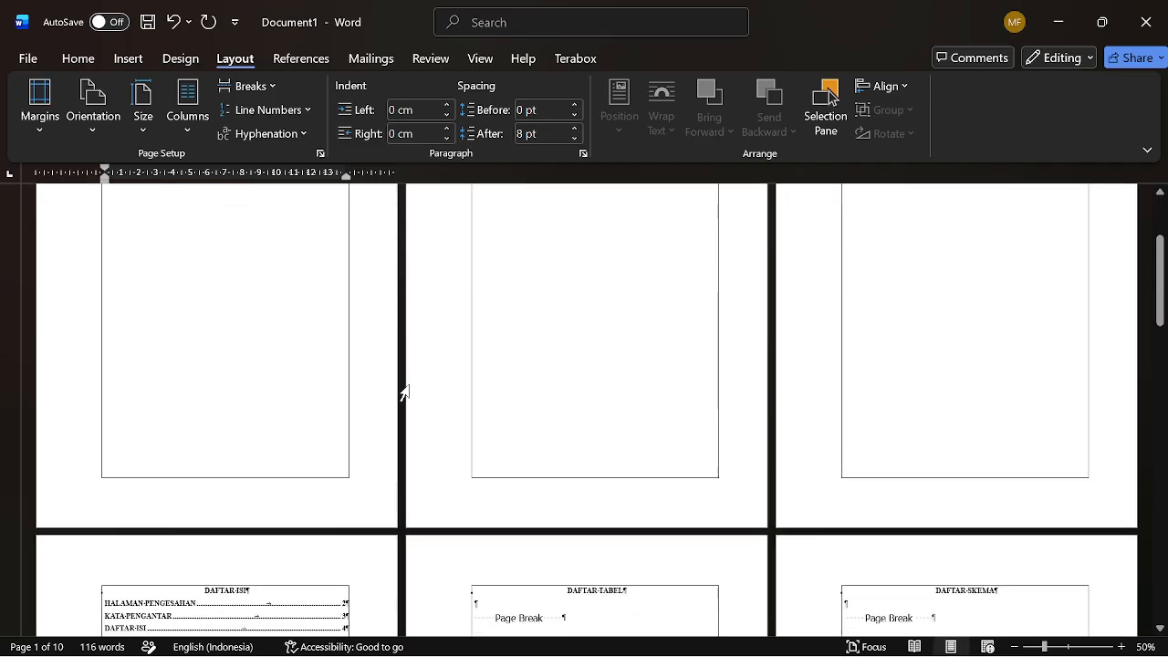
{"action": "scroll", "coordinate": [243, 302], "scroll_direction": "up", "scroll_amount": 3}
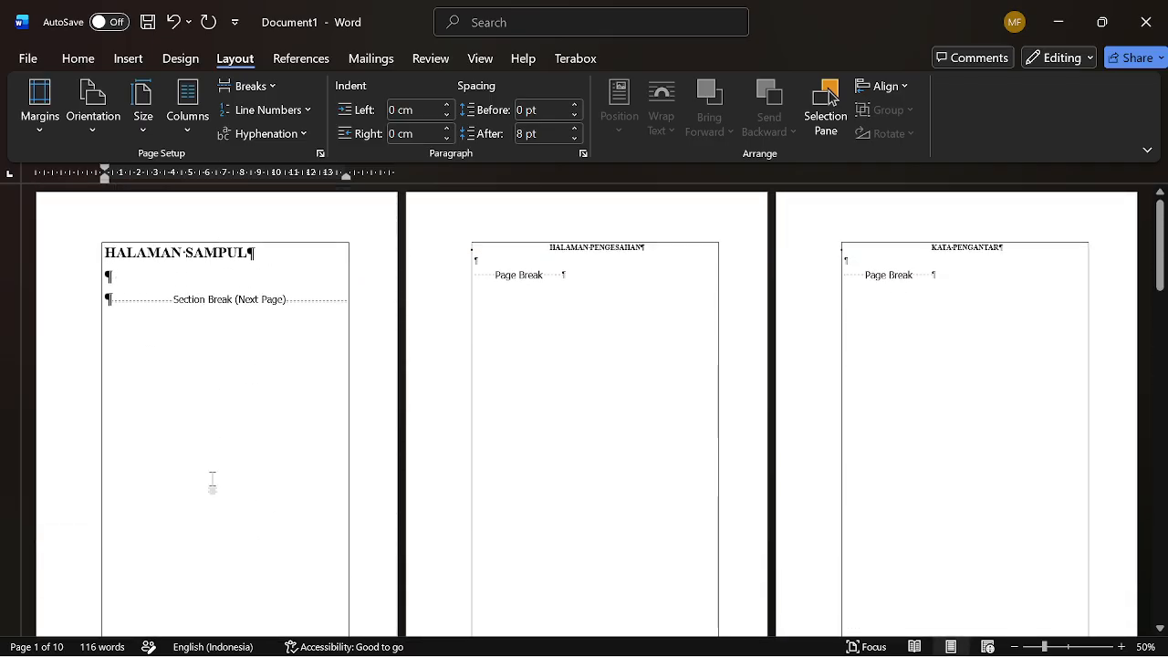
- Open the HALAMAN SAMPUL page's footer for editing and enable Different First Page for section 1
{"action": "scroll", "coordinate": [214, 478], "scroll_direction": "down", "scroll_amount": 3}
{"action": "double_click", "coordinate": [201, 501]}
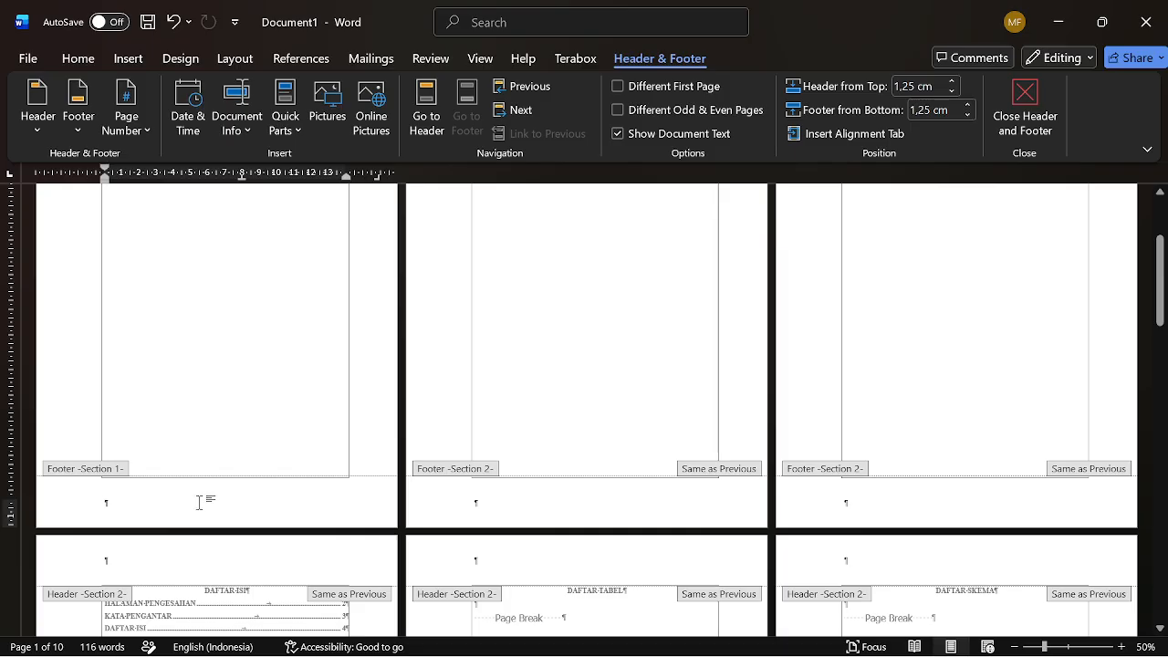
{"action": "scroll", "coordinate": [199, 503], "scroll_direction": "down", "scroll_amount": 12}
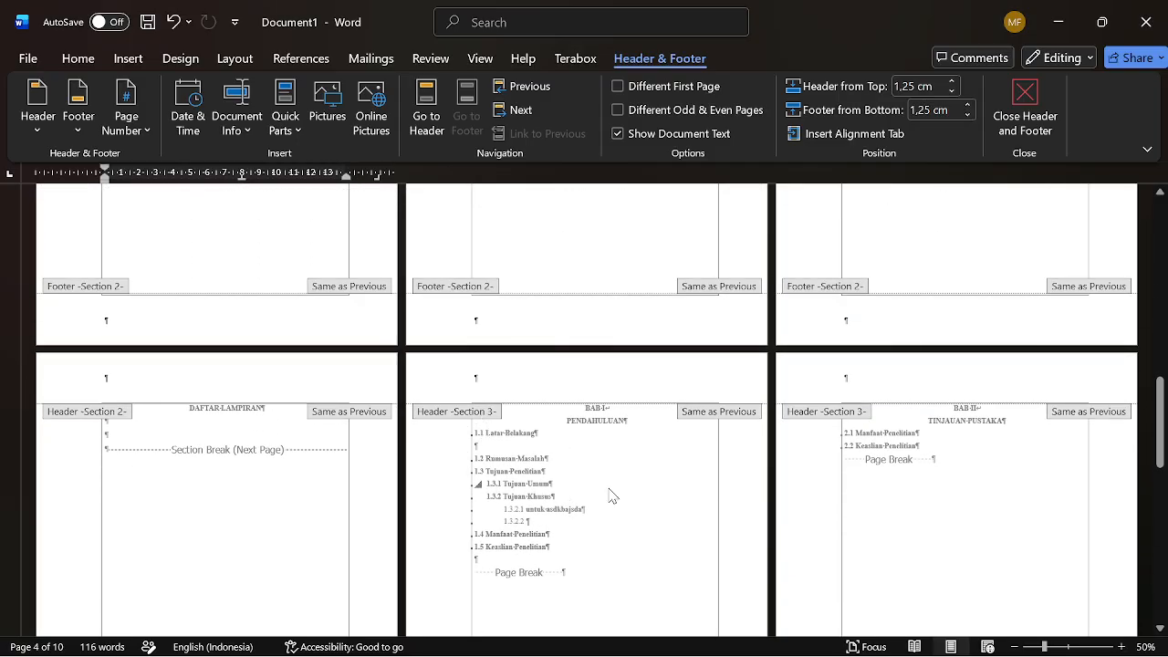
{"action": "scroll", "coordinate": [440, 493], "scroll_direction": "up", "scroll_amount": 15}
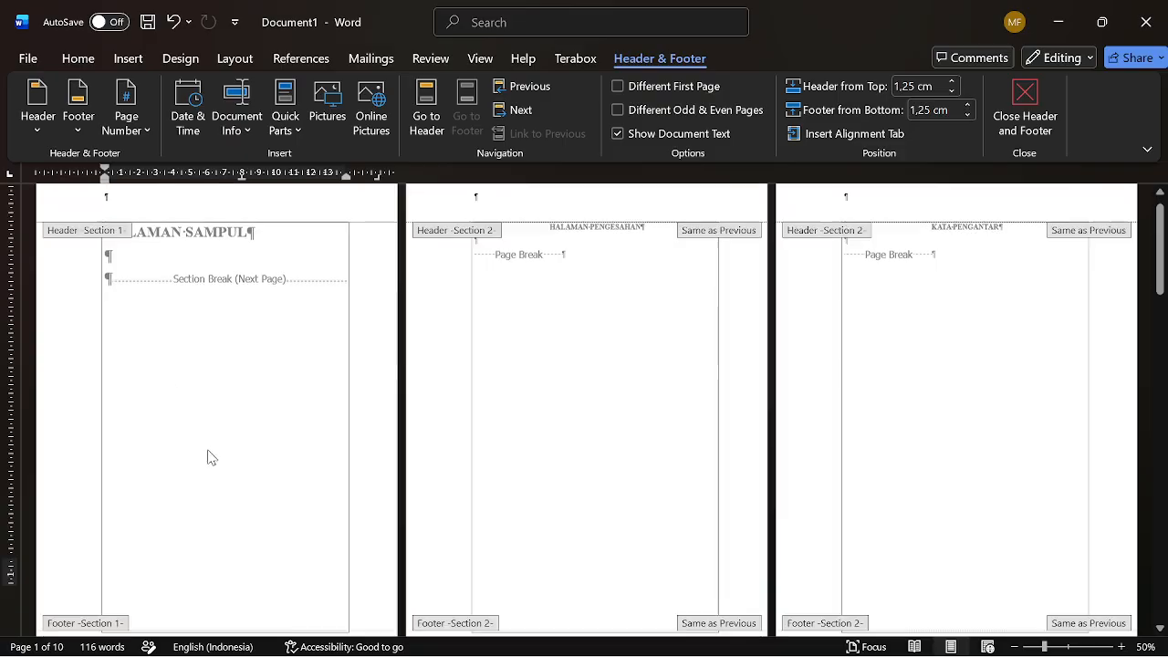
{"action": "scroll", "coordinate": [209, 465], "scroll_direction": "down", "scroll_amount": 5}
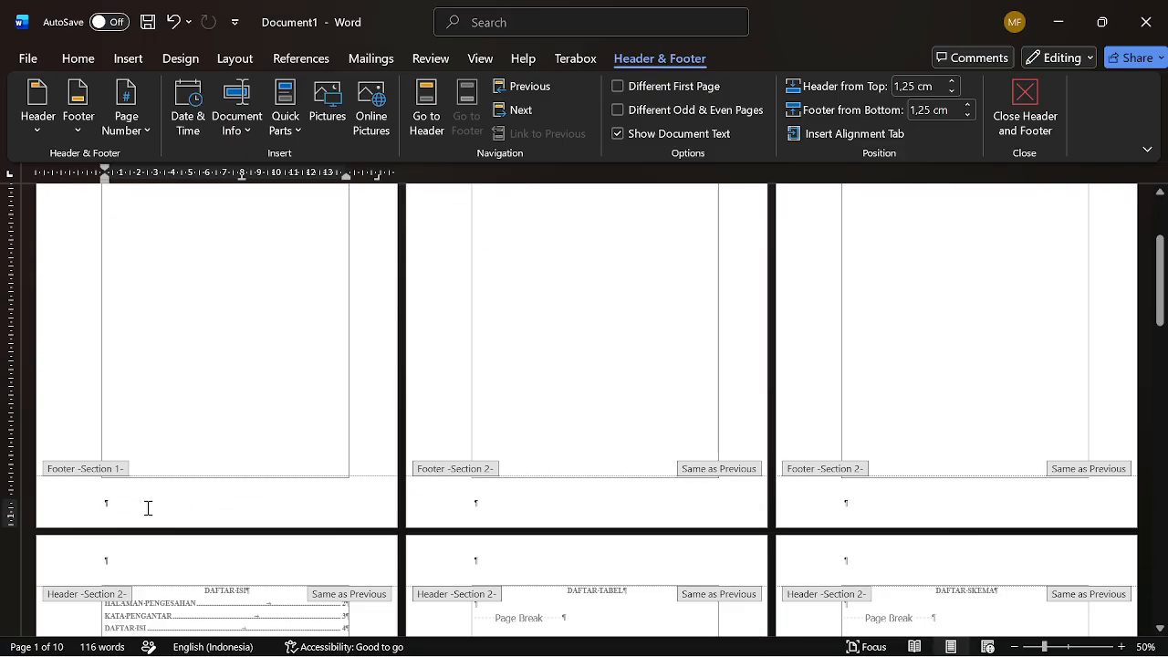
{"action": "left_click", "coordinate": [628, 91]}
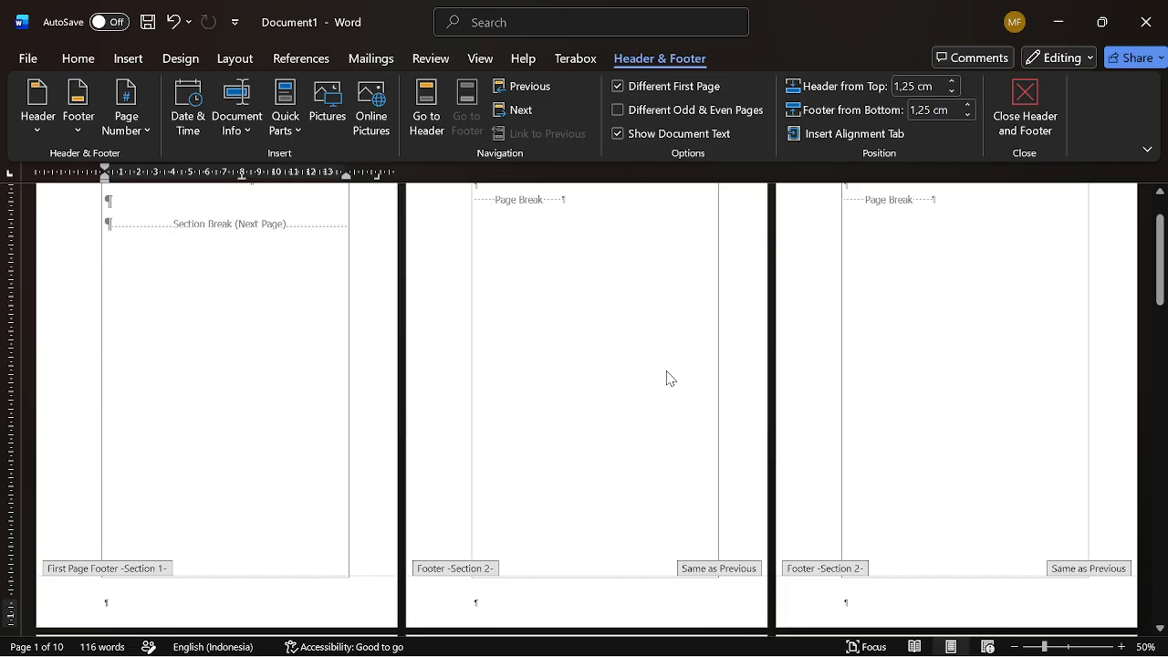
{"action": "scroll", "coordinate": [598, 340], "scroll_direction": "up", "scroll_amount": 2}
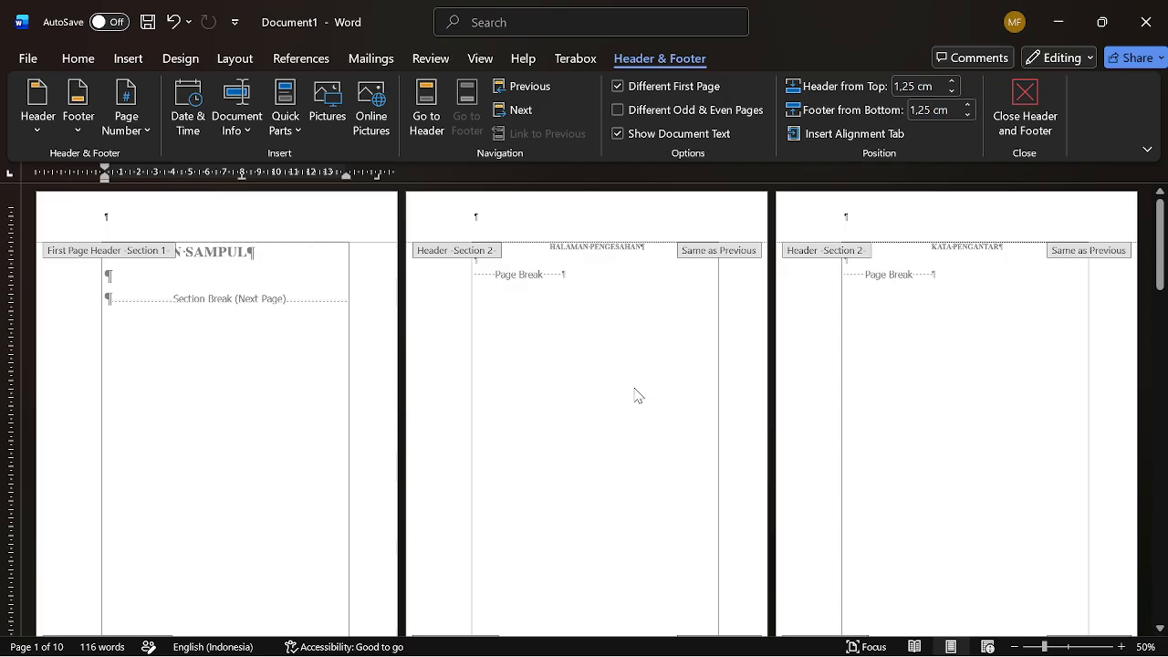
{"action": "scroll", "coordinate": [636, 493], "scroll_direction": "down", "scroll_amount": 10}
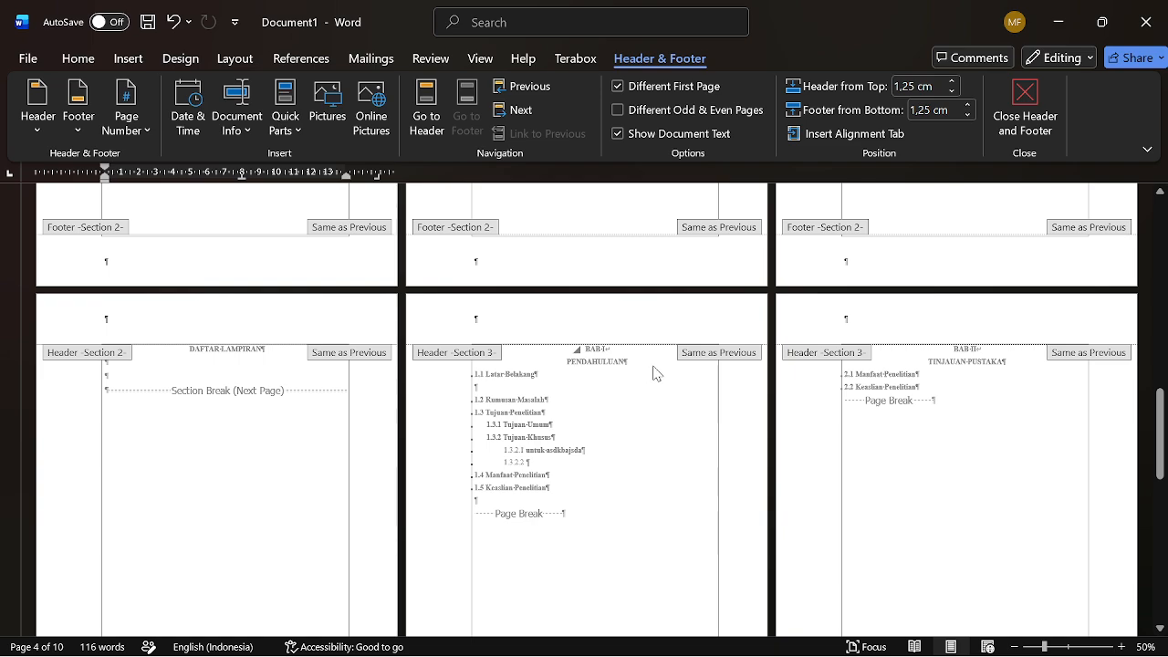
- Insert a Plain Number 2 page number at the bottom of the page in section 2's footer, starting from the HALAMAN PENGESAHAN page
{"action": "scroll", "coordinate": [654, 373], "scroll_direction": "up", "scroll_amount": 15}
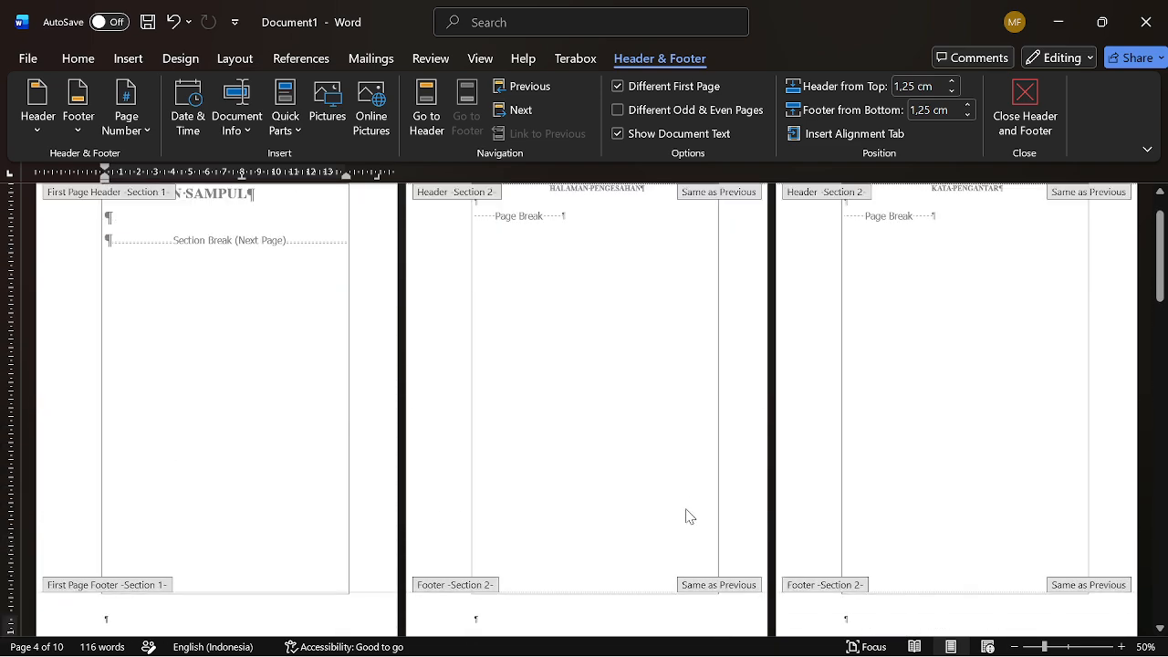
{"action": "scroll", "coordinate": [691, 514], "scroll_direction": "up", "scroll_amount": 1}
{"action": "scroll", "coordinate": [541, 396], "scroll_direction": "down", "scroll_amount": 5}
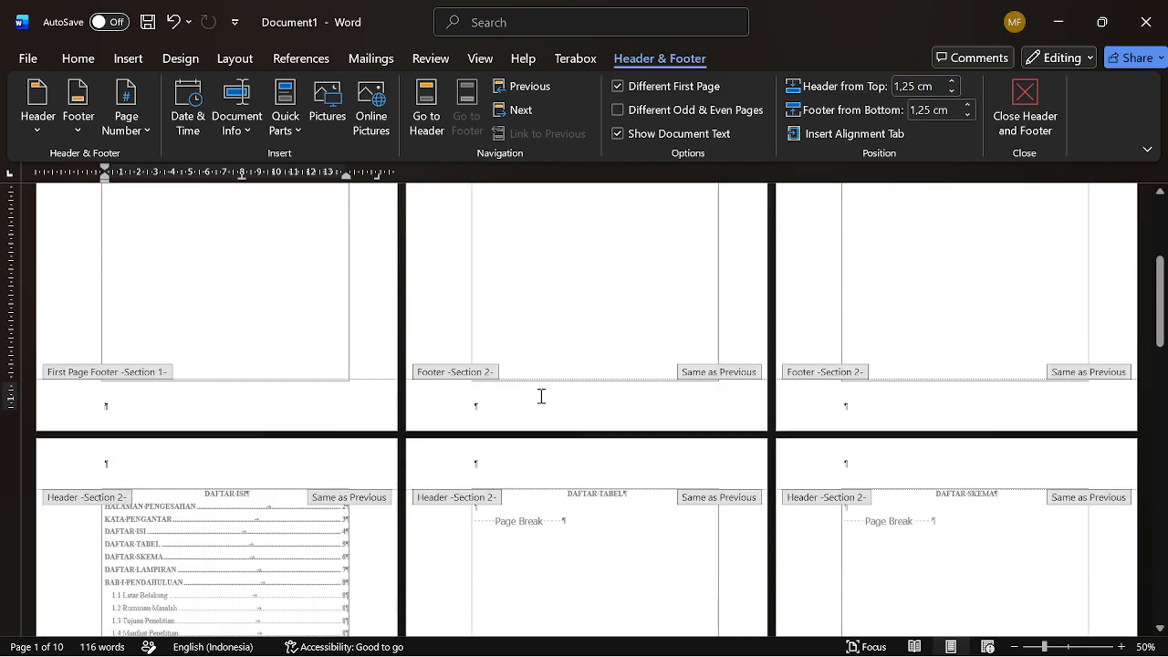
{"action": "scroll", "coordinate": [542, 396], "scroll_direction": "down", "scroll_amount": 1}
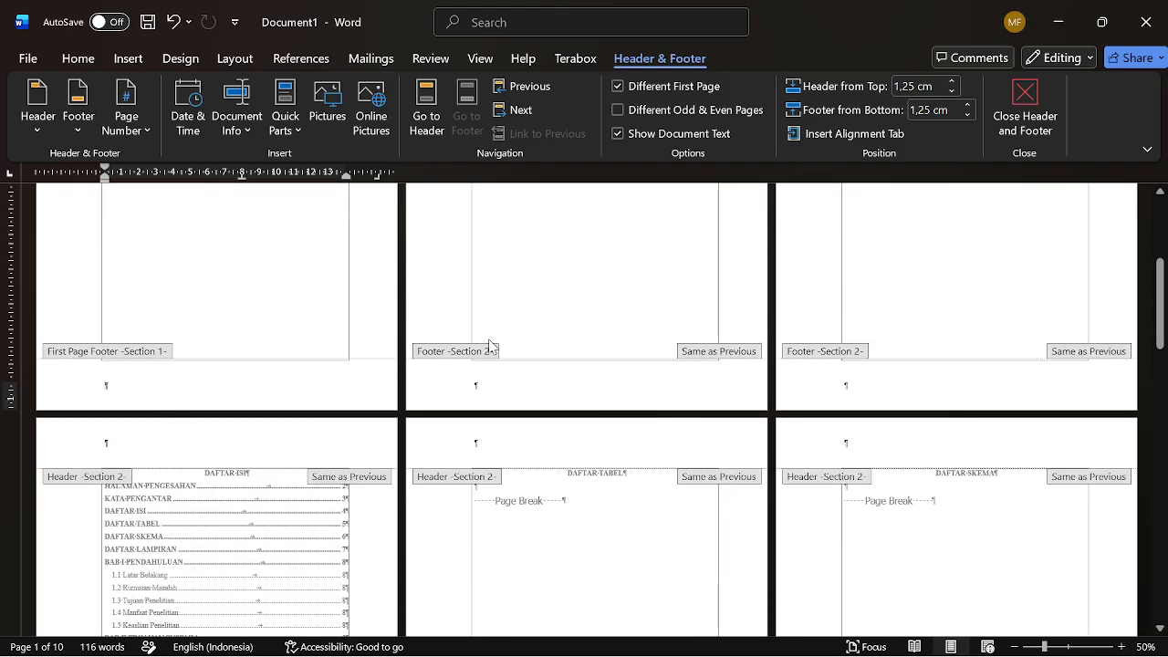
{"action": "left_click", "coordinate": [550, 393]}
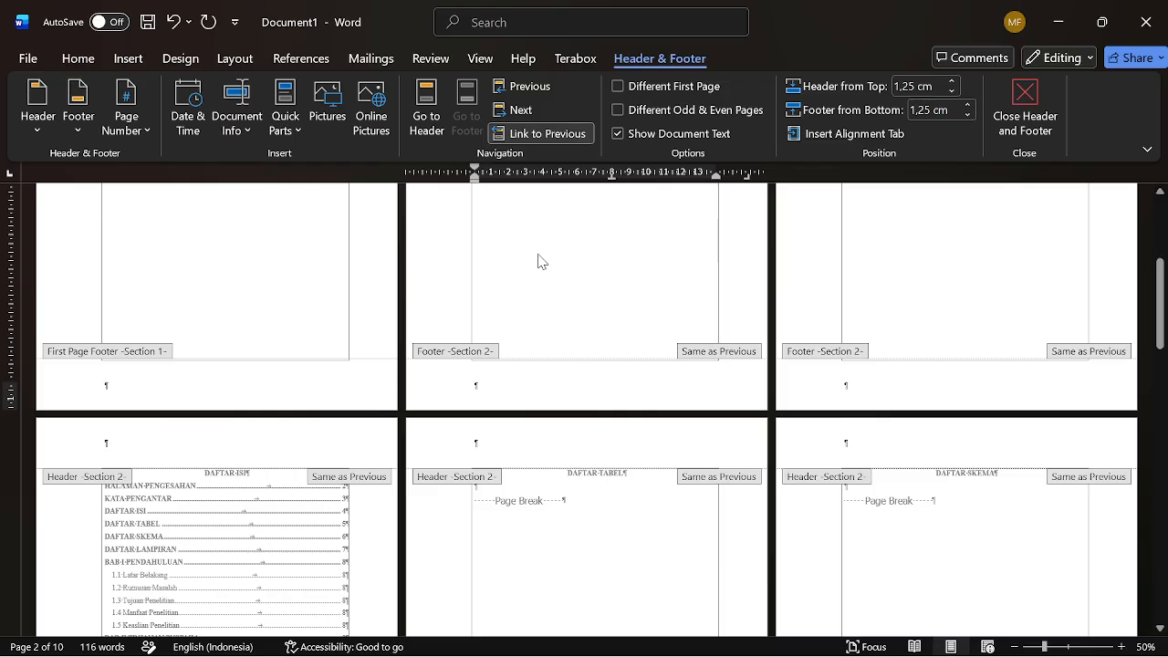
{"action": "scroll", "coordinate": [539, 262], "scroll_direction": "up", "scroll_amount": 3}
{"action": "scroll", "coordinate": [568, 305], "scroll_direction": "down", "scroll_amount": 5}
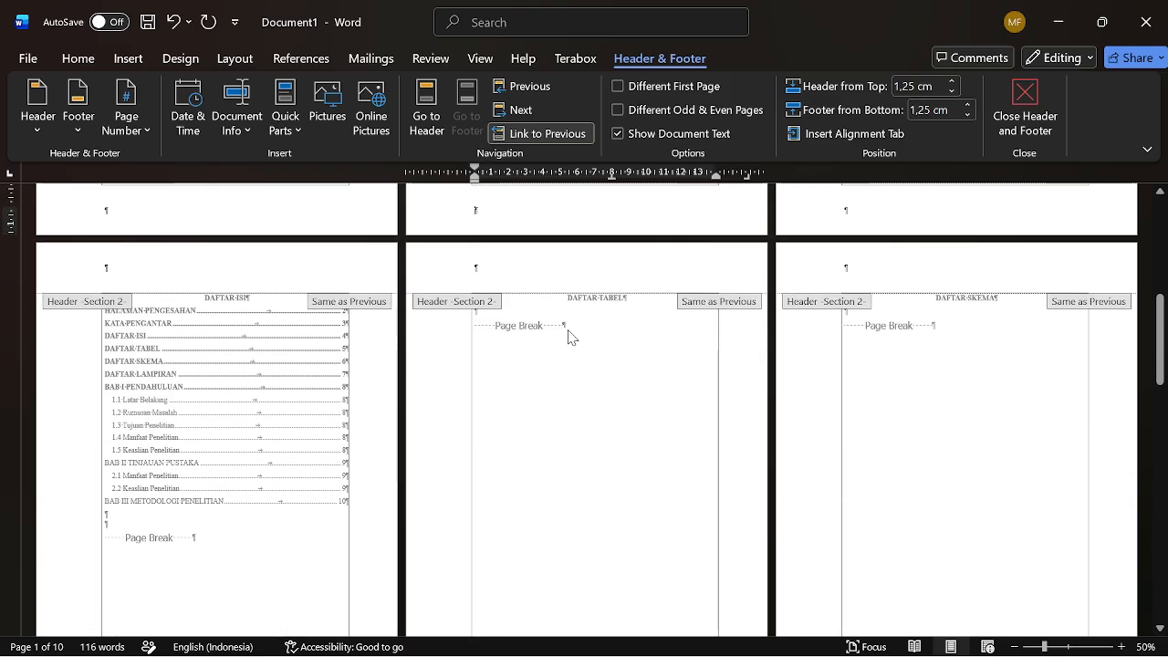
{"action": "scroll", "coordinate": [571, 338], "scroll_direction": "up", "scroll_amount": 2}
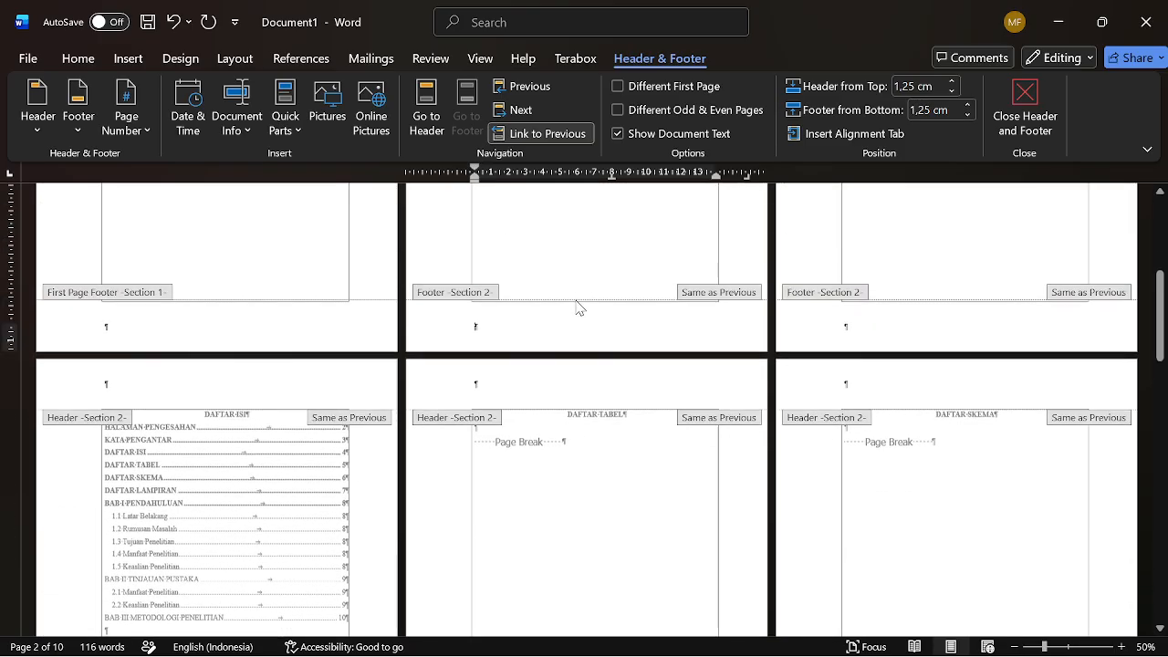
{"action": "left_click", "coordinate": [125, 108]}
{"action": "mouse_move", "coordinate": [191, 186]}
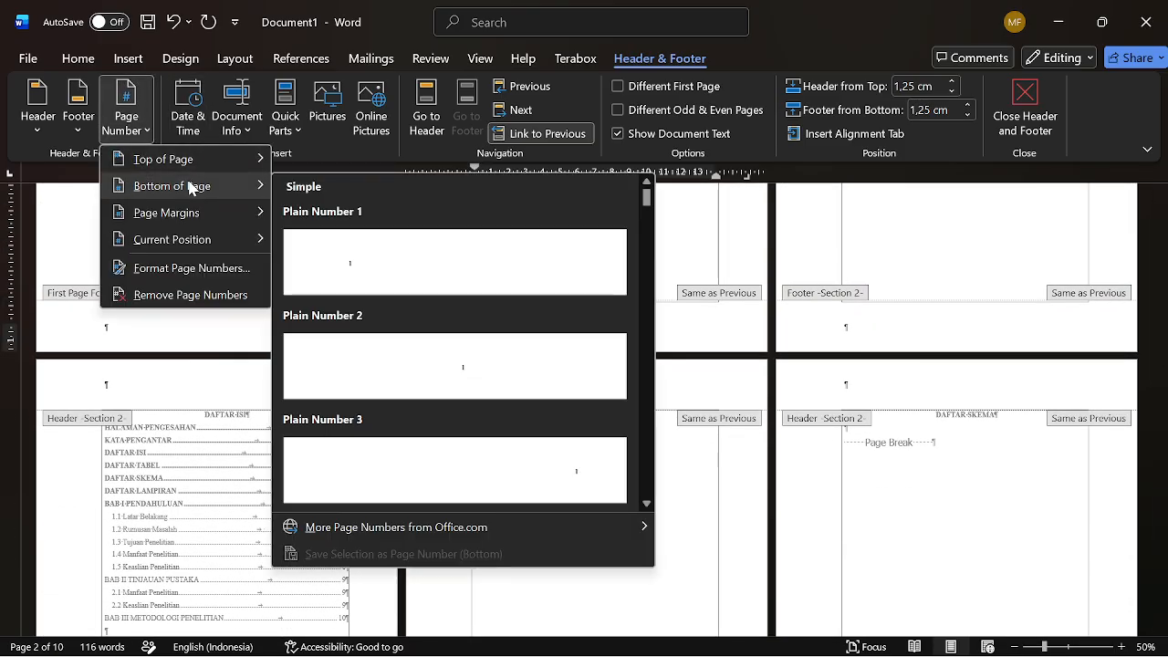
{"action": "left_click", "coordinate": [413, 398]}
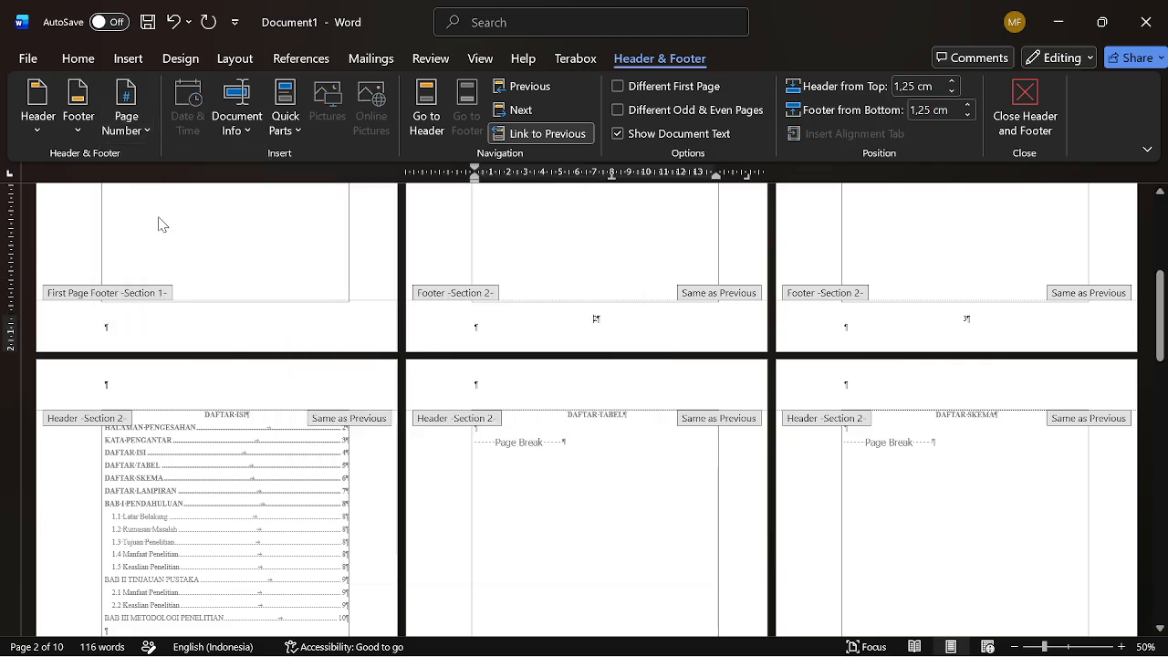
- Format section 2's page numbers as i, ii, iii, … and start the numbering at i
{"action": "left_click", "coordinate": [126, 119]}
{"action": "left_click", "coordinate": [189, 268]}
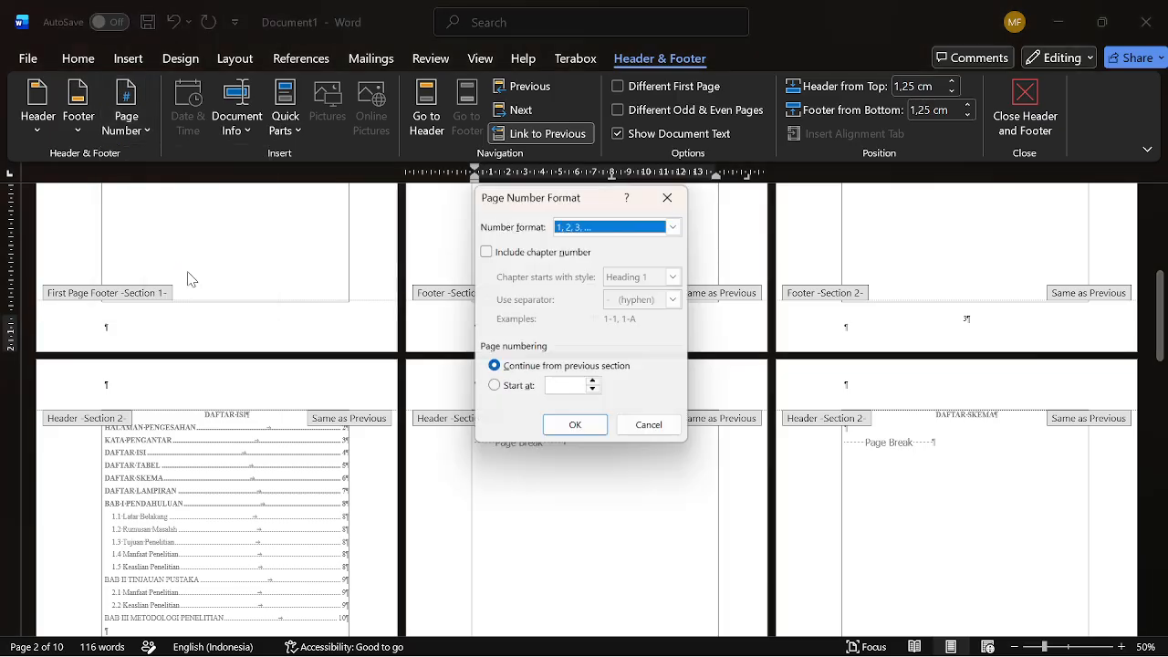
{"action": "left_click", "coordinate": [680, 224]}
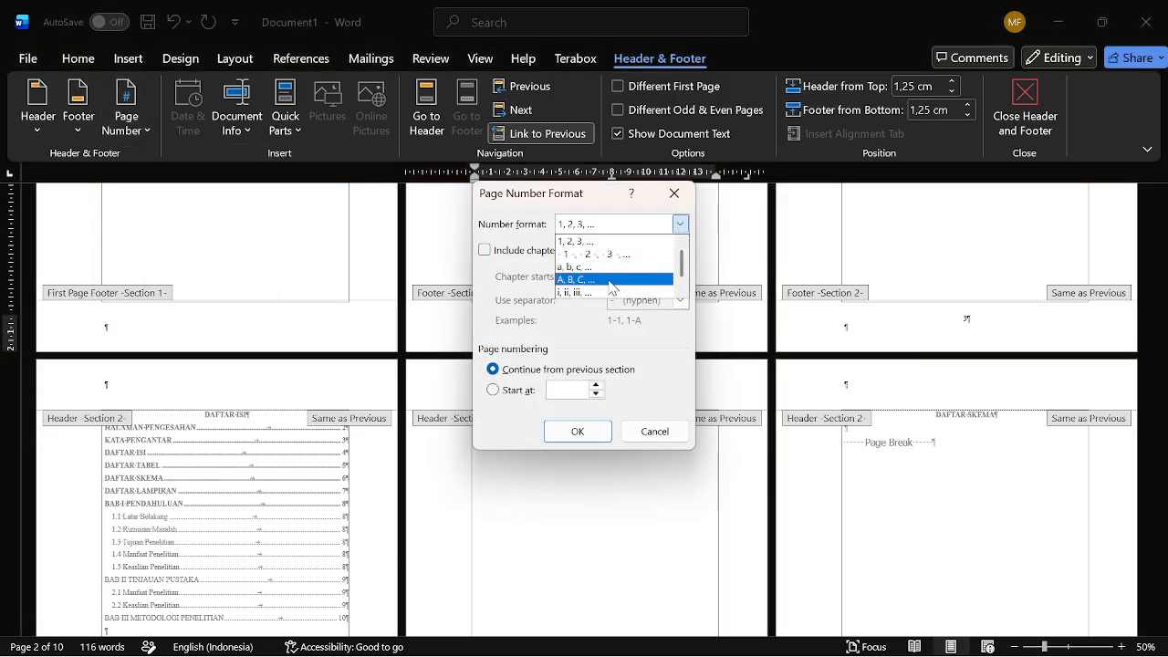
{"action": "left_click", "coordinate": [569, 297]}
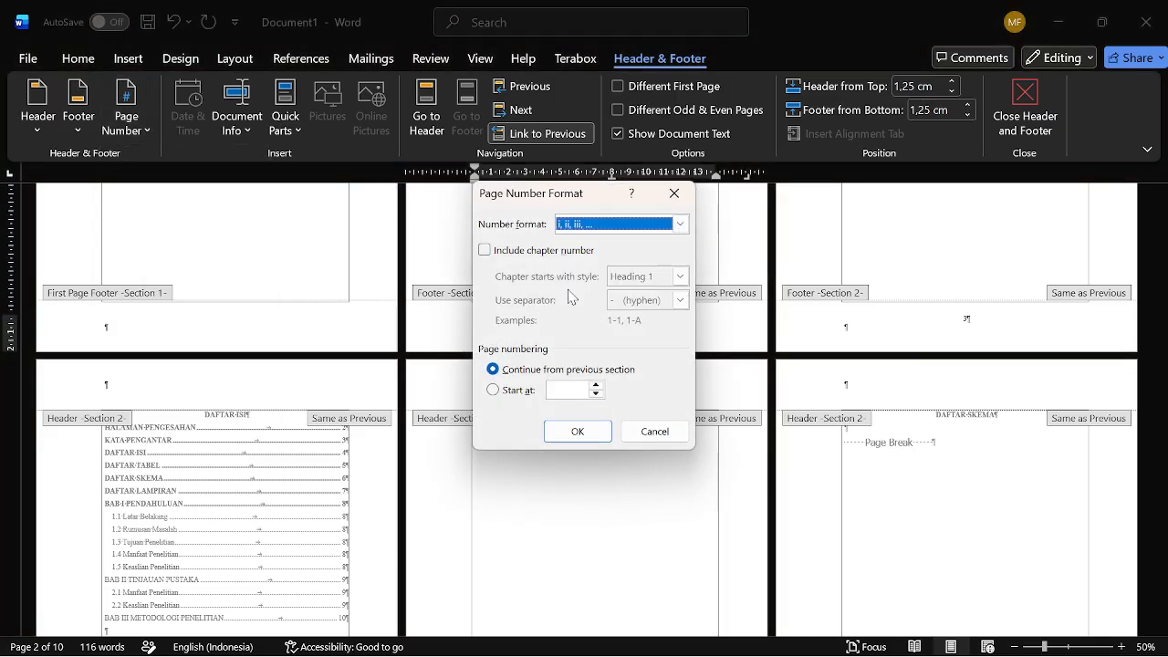
{"action": "left_click", "coordinate": [493, 391]}
{"action": "left_click", "coordinate": [577, 431]}
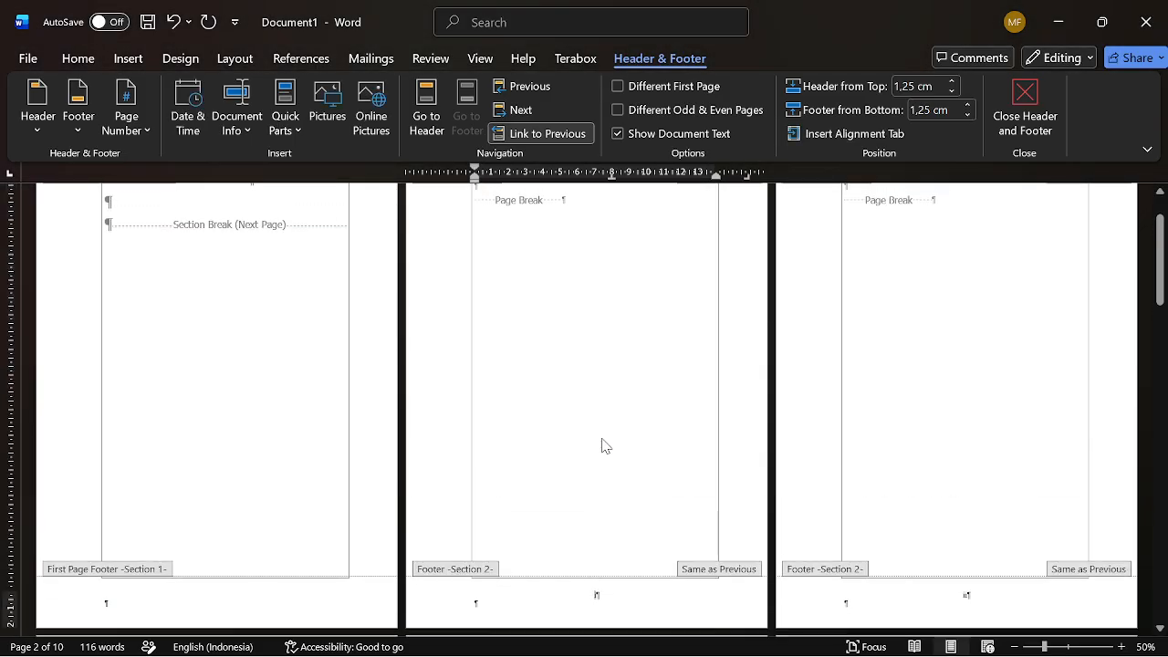
- Review the page numbers in the footers from HALAMAN PENGESAHAN through the BAB I, BAB II and BAB III pages
{"action": "scroll", "coordinate": [678, 477], "scroll_direction": "down", "scroll_amount": 2}
{"action": "scroll", "coordinate": [669, 463], "scroll_direction": "up", "scroll_amount": 2}
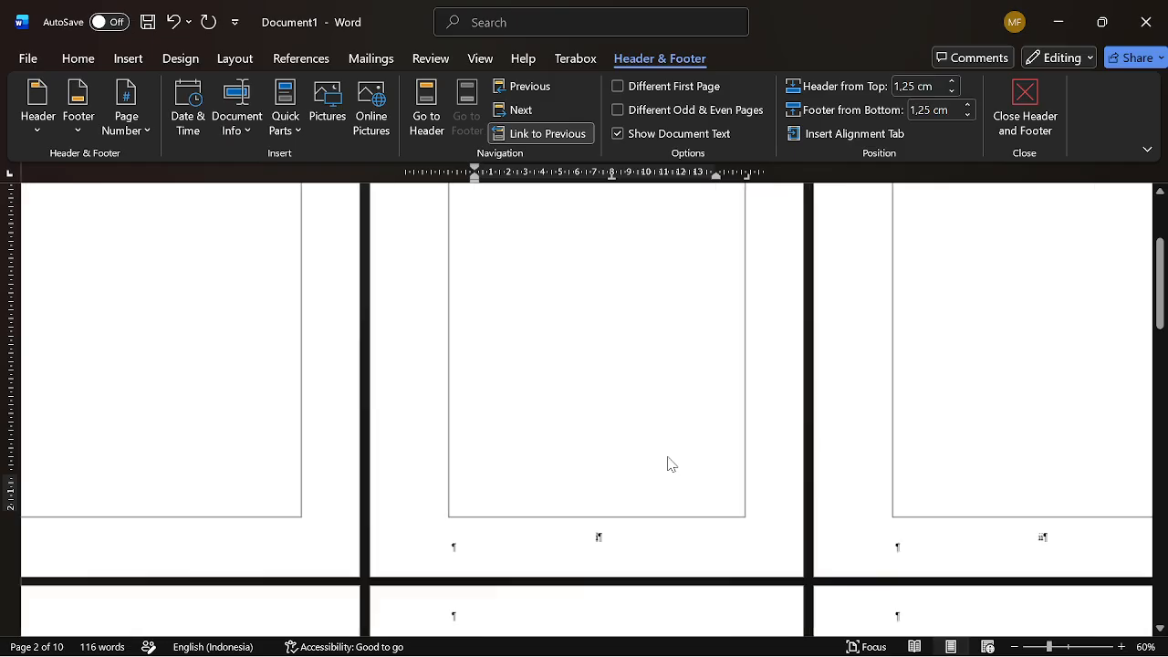
{"action": "scroll", "coordinate": [686, 485], "scroll_direction": "up", "scroll_amount": 2}
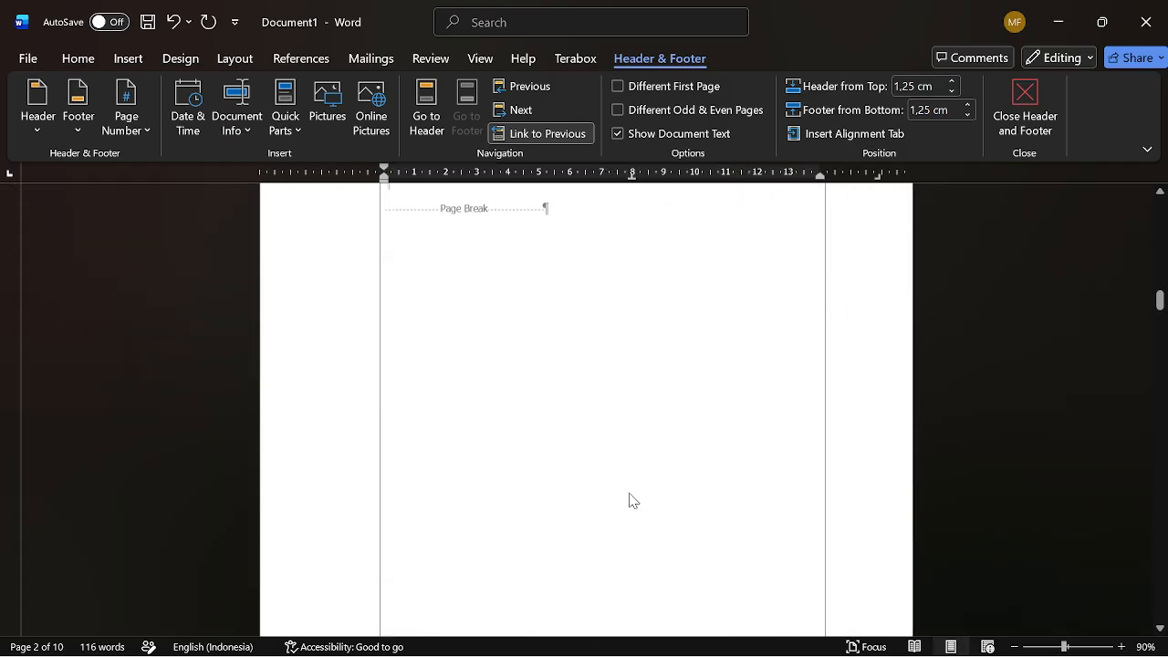
{"action": "scroll", "coordinate": [631, 494], "scroll_direction": "down", "scroll_amount": 20}
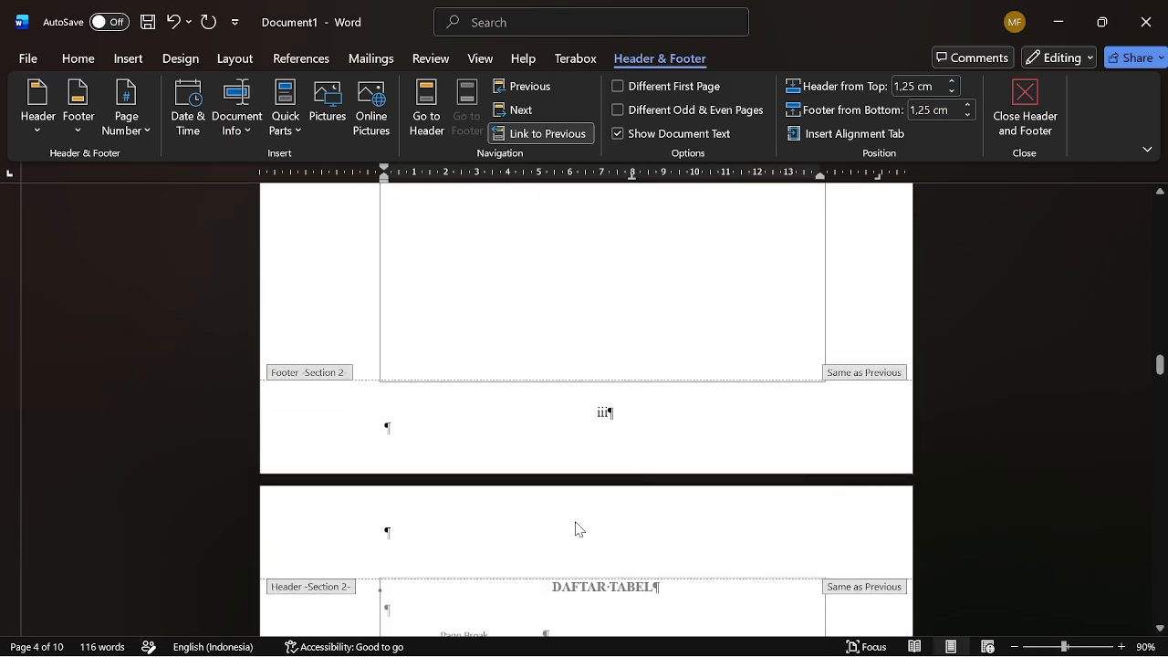
{"action": "scroll", "coordinate": [572, 516], "scroll_direction": "down", "scroll_amount": 10}
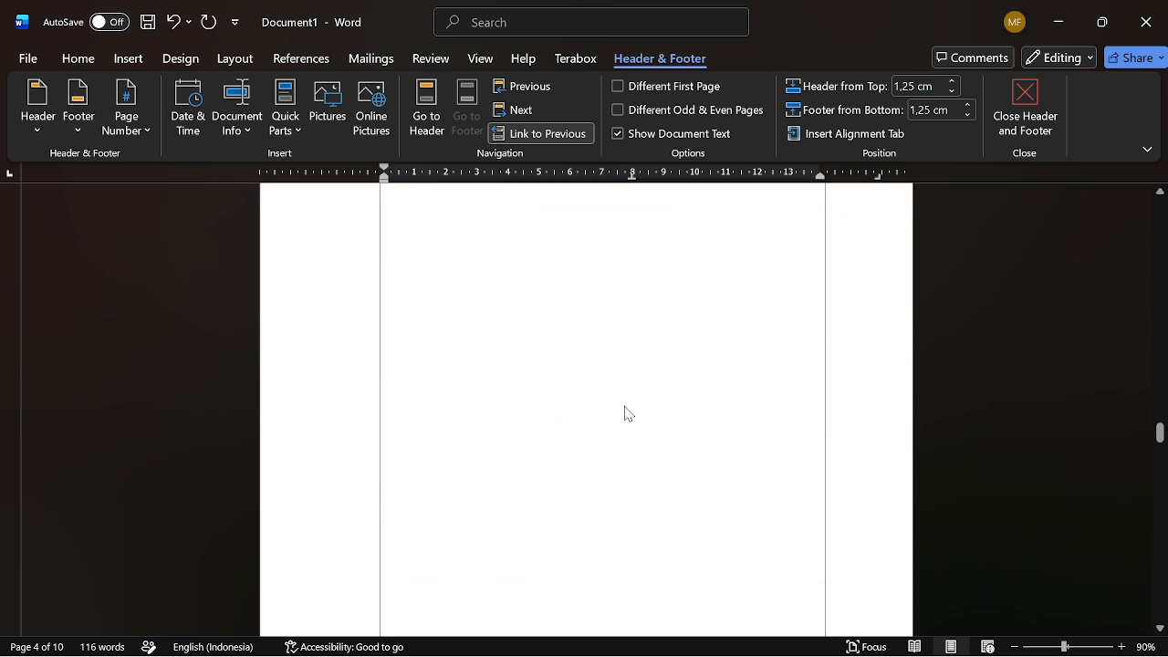
{"action": "scroll", "coordinate": [633, 429], "scroll_direction": "down", "scroll_amount": 10}
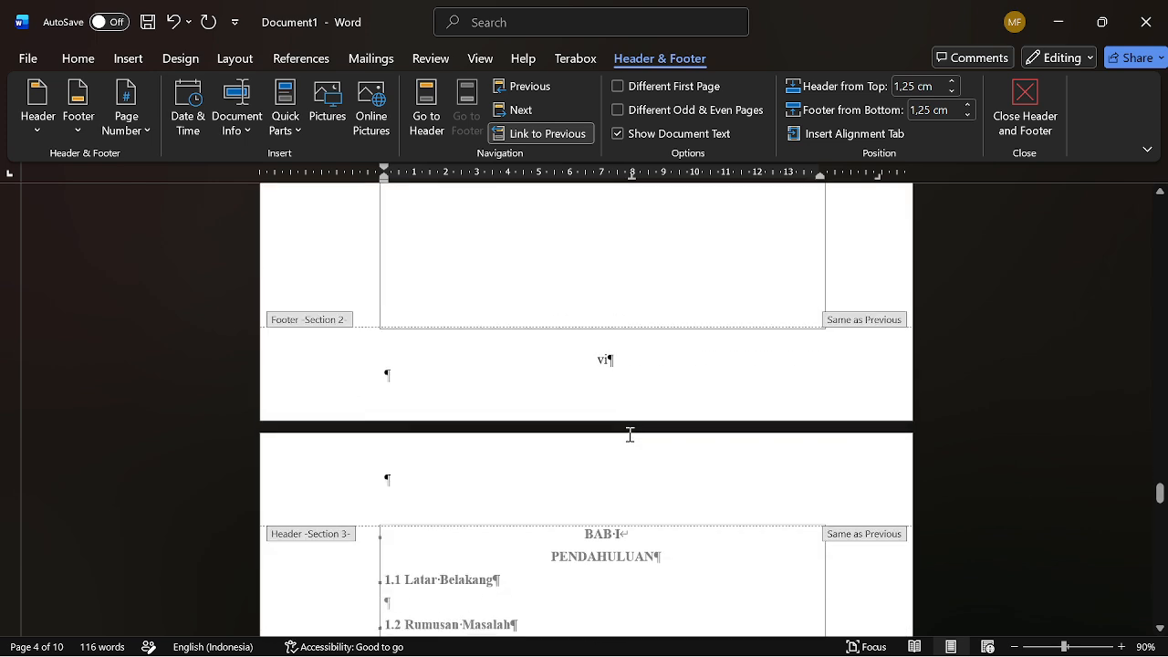
{"action": "scroll", "coordinate": [636, 439], "scroll_direction": "down", "scroll_amount": 20}
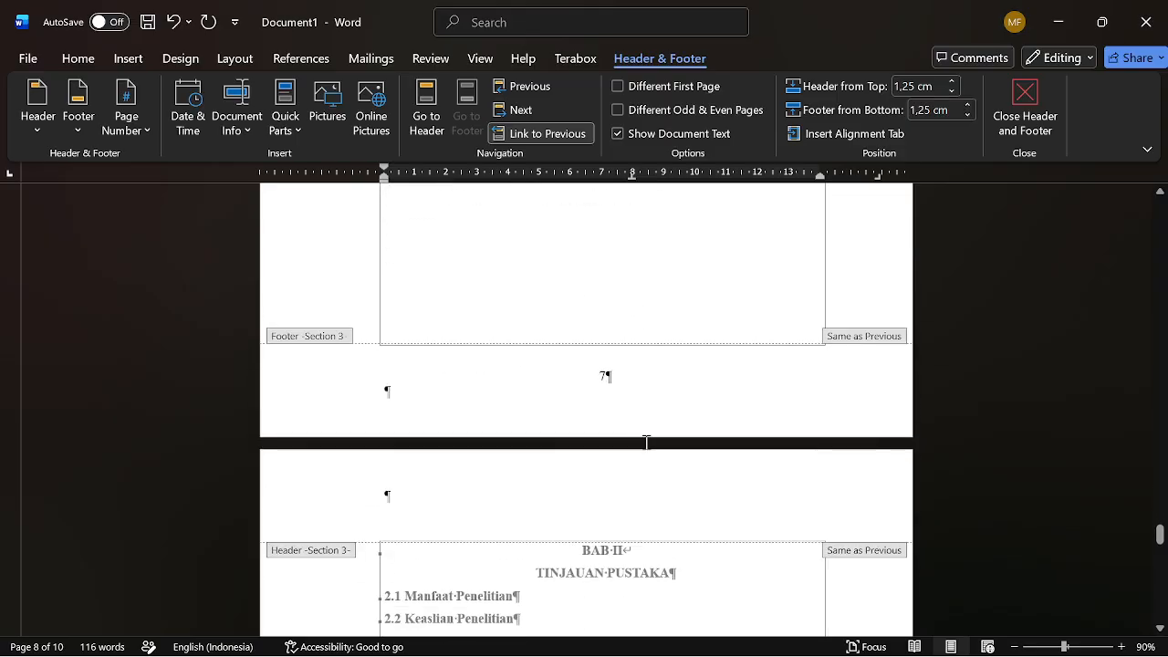
{"action": "left_click", "coordinate": [715, 421]}
{"action": "scroll", "coordinate": [630, 437], "scroll_direction": "down", "scroll_amount": 2, "text": "ctrl"}
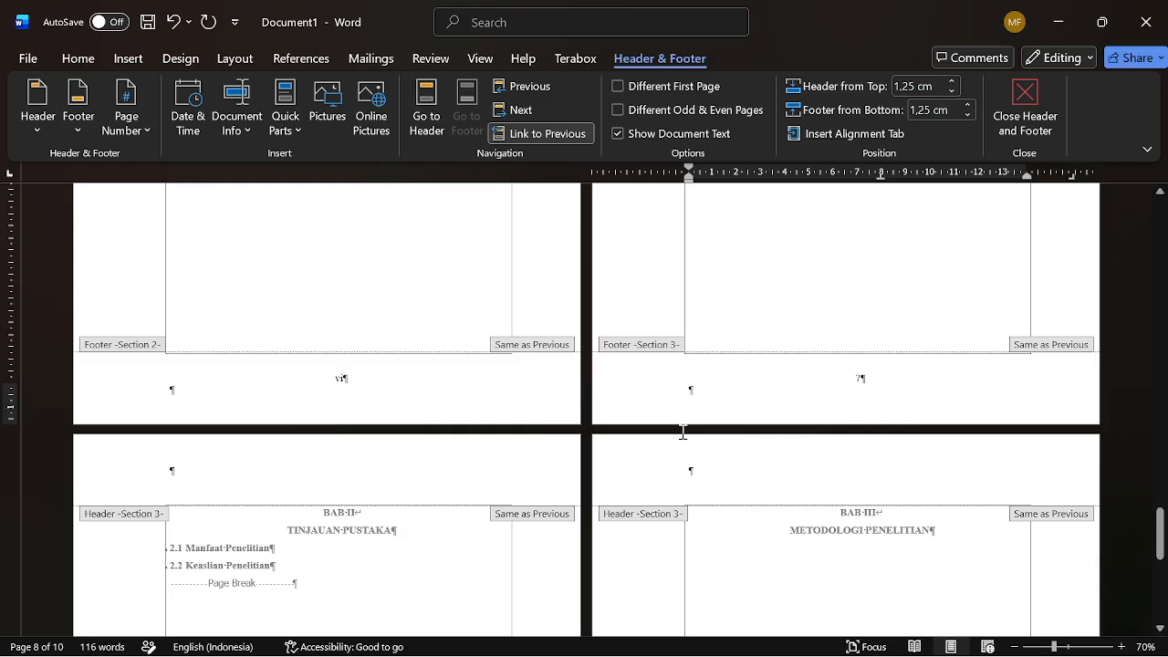
{"action": "scroll", "coordinate": [740, 451], "scroll_direction": "up", "scroll_amount": 1}
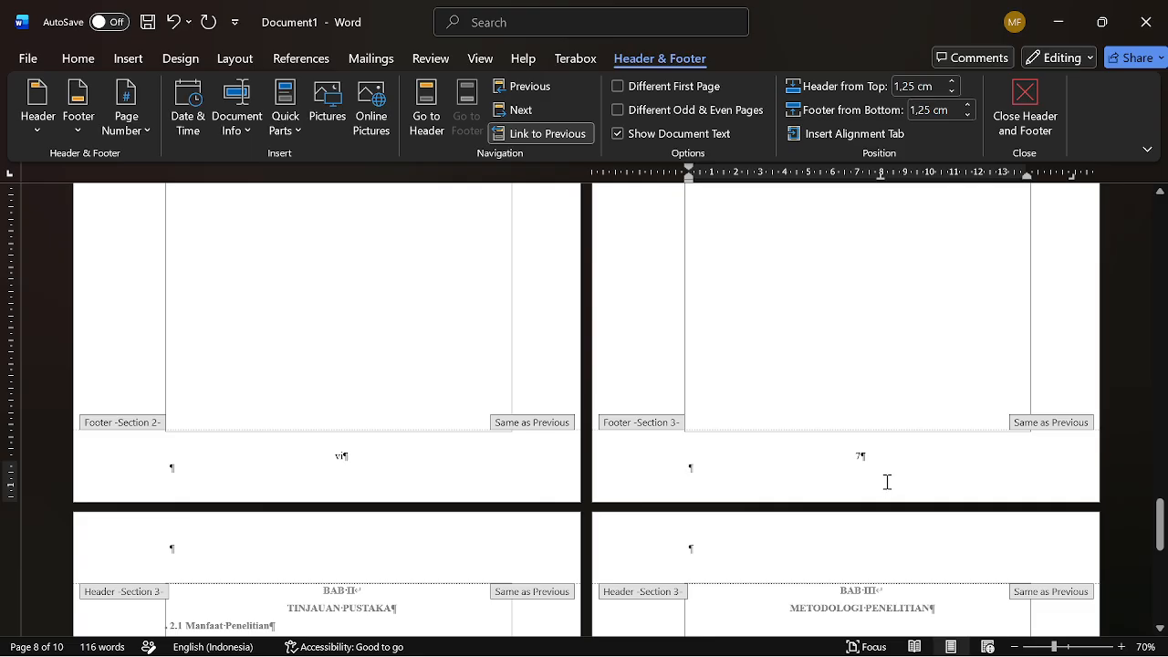
{"action": "scroll", "coordinate": [887, 482], "scroll_direction": "up", "scroll_amount": 4}
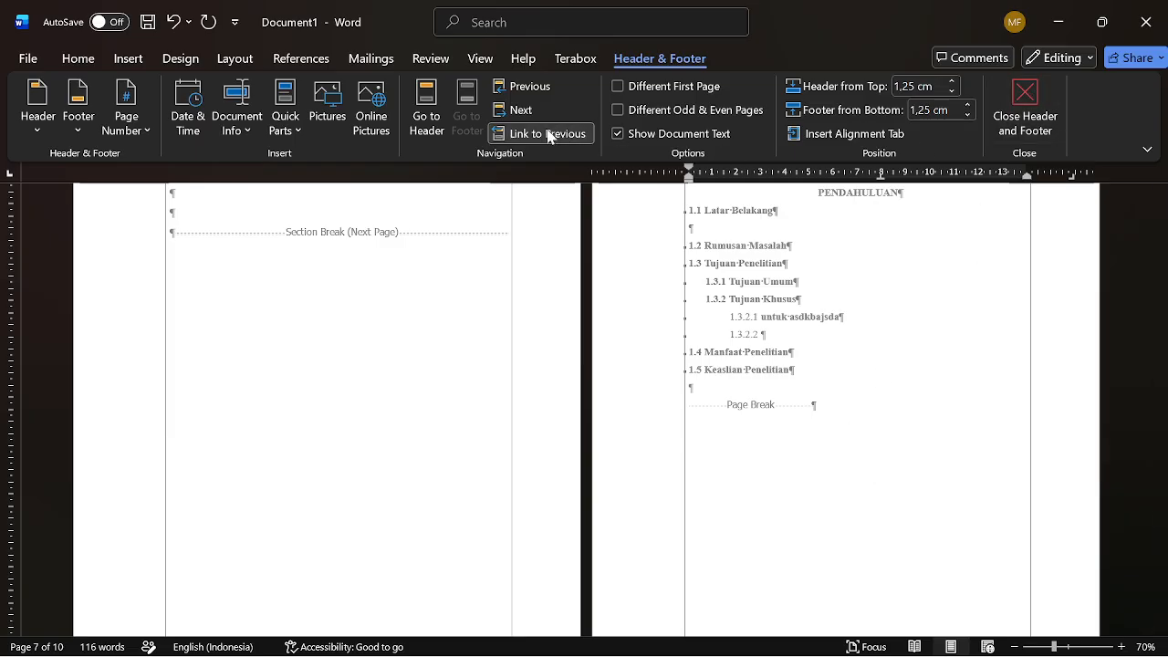
- Return to the body text and insert two more page breaks after the 1.5 Keaslian Penelitian heading in BAB I
{"action": "double_click", "coordinate": [853, 315]}
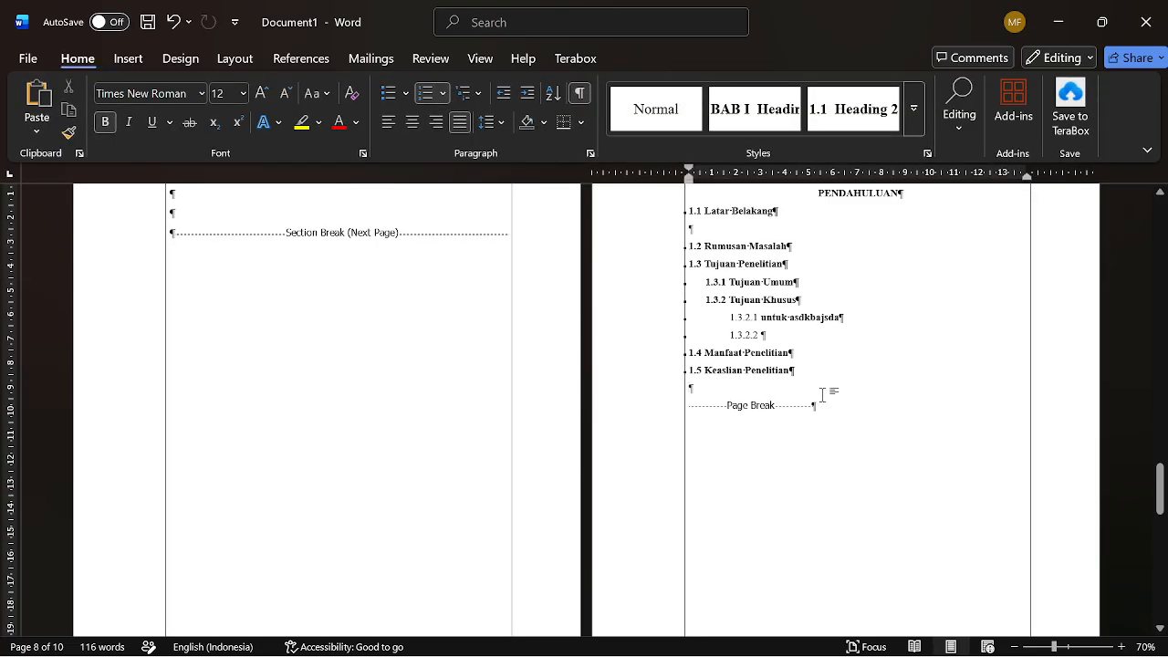
{"action": "scroll", "coordinate": [823, 395], "scroll_direction": "down", "scroll_amount": 3}
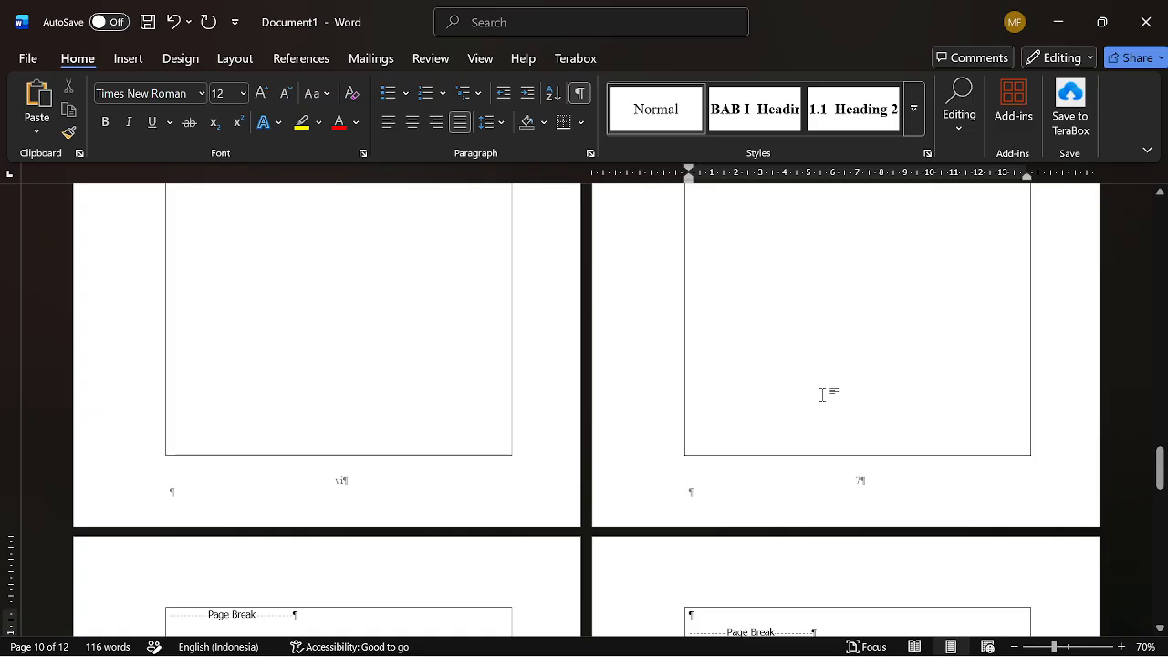
{"action": "scroll", "coordinate": [805, 444], "scroll_direction": "down", "scroll_amount": 3}
- Insert three more page breaks after the 2.2 Keaslian Penelitian heading in BAB II
{"action": "scroll", "coordinate": [805, 444], "scroll_direction": "down", "scroll_amount": 5}
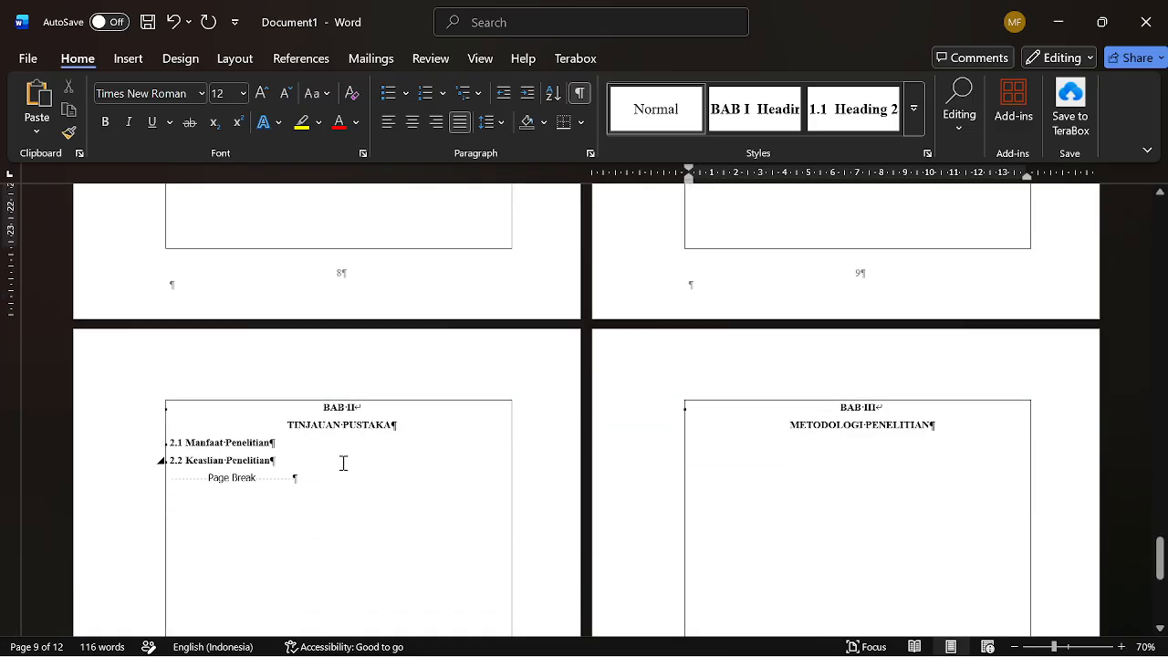
{"action": "left_click", "coordinate": [223, 478]}
{"action": "scroll", "coordinate": [223, 478], "scroll_direction": "down", "scroll_amount": 10}
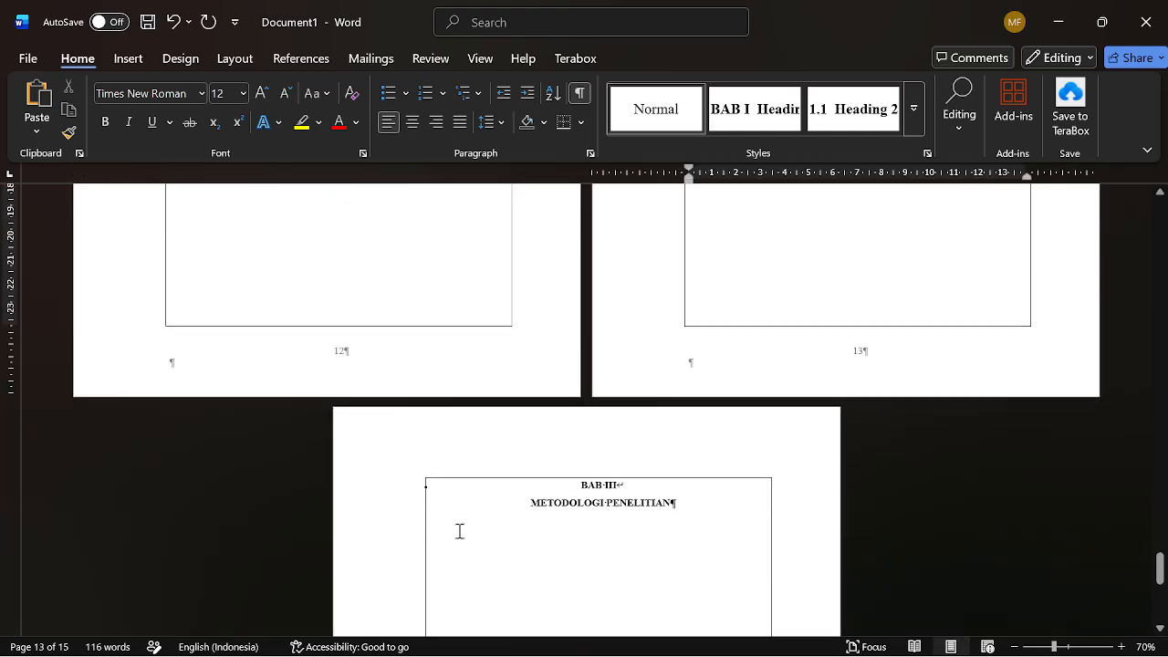
{"action": "left_click", "coordinate": [541, 576]}
- Review the page breaks and footer numbers from DAFTAR LAMPIRAN through BAB II, showing three pages side by side
{"action": "scroll", "coordinate": [652, 490], "scroll_direction": "up", "scroll_amount": 15}
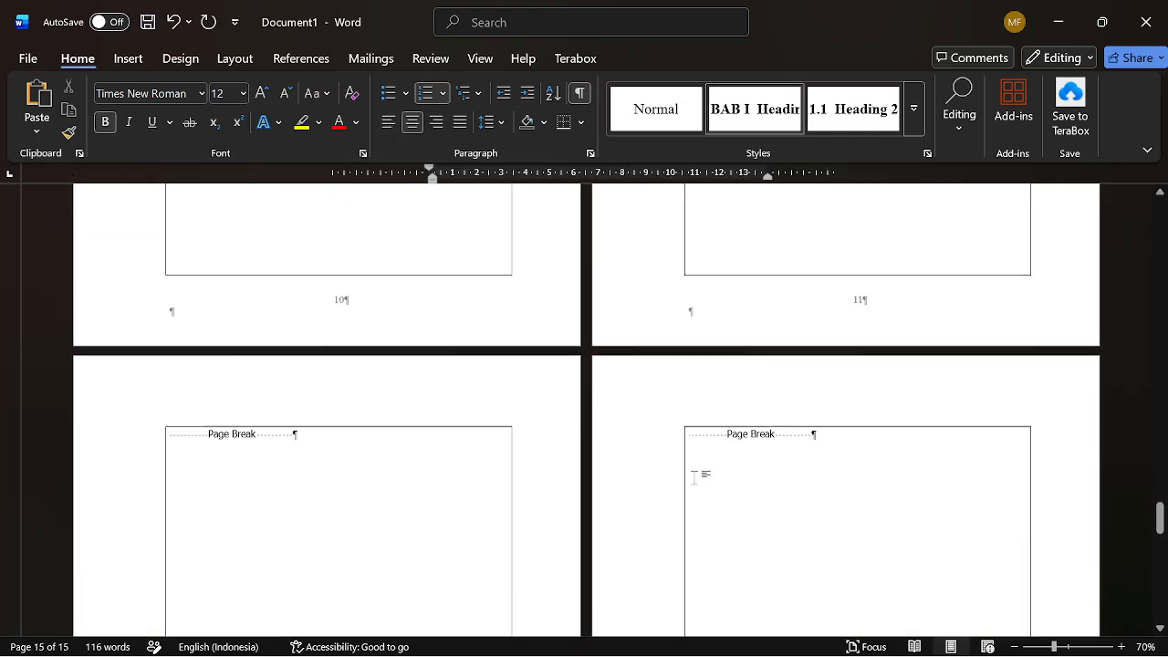
{"action": "scroll", "coordinate": [753, 493], "scroll_direction": "up", "scroll_amount": 5}
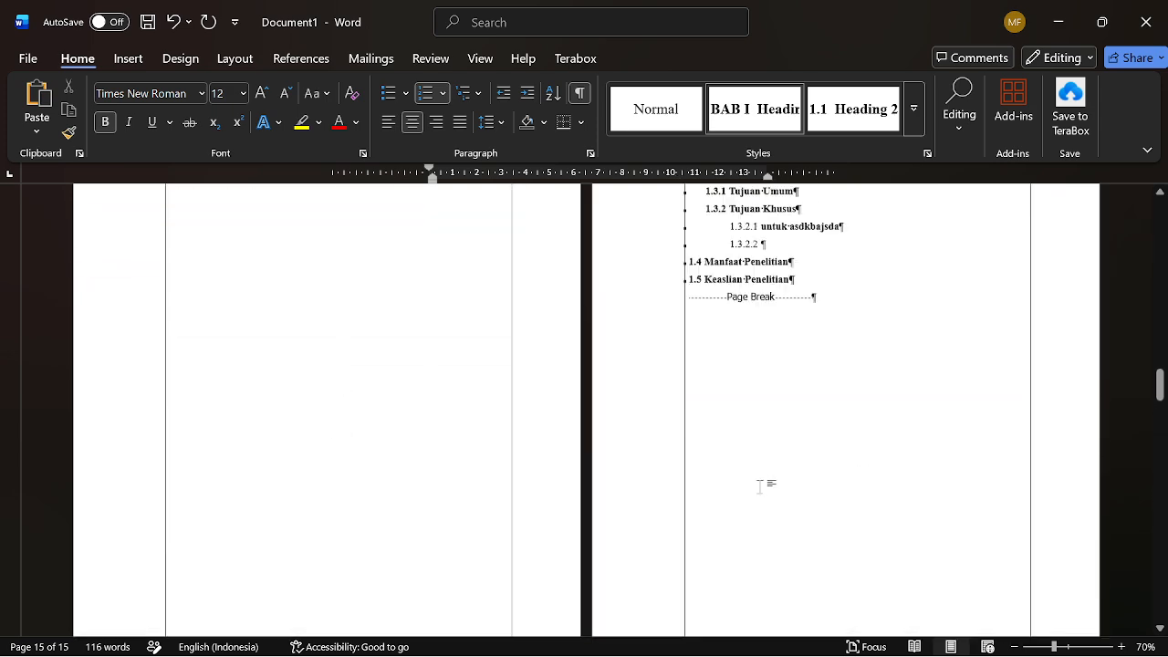
{"action": "scroll", "coordinate": [781, 497], "scroll_direction": "down", "scroll_amount": 2}
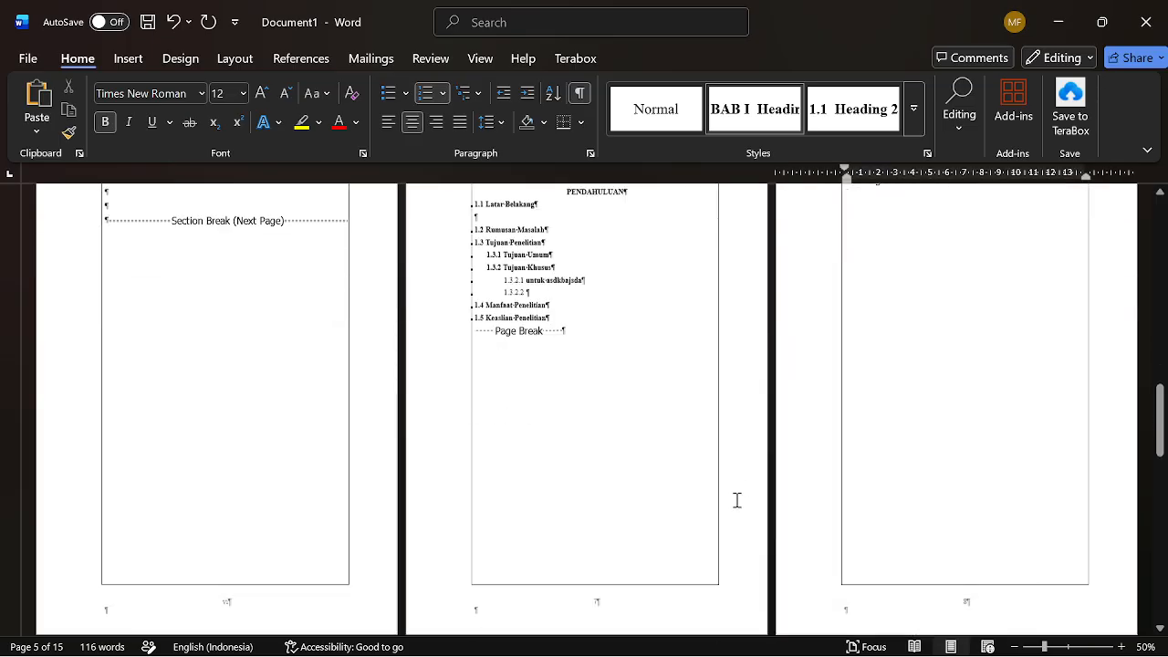
{"action": "scroll", "coordinate": [601, 490], "scroll_direction": "down", "scroll_amount": 5}
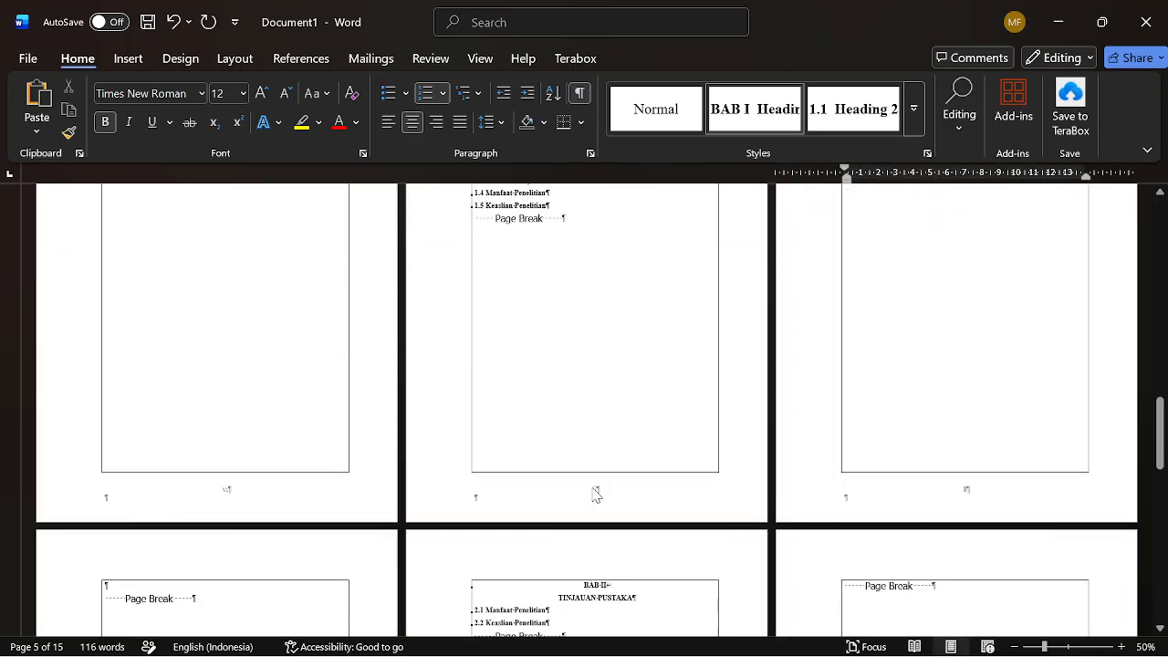
{"action": "scroll", "coordinate": [599, 472], "scroll_direction": "up", "scroll_amount": 2}
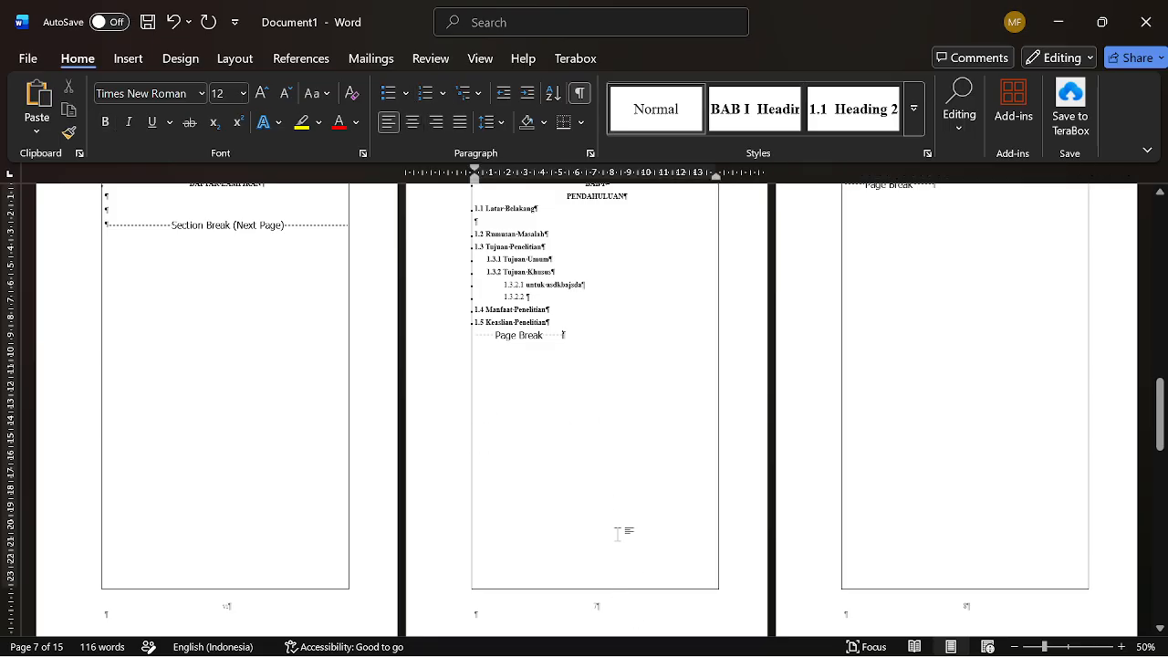
{"action": "scroll", "coordinate": [621, 533], "scroll_direction": "up", "scroll_amount": 1}
{"action": "left_click", "coordinate": [539, 411]}
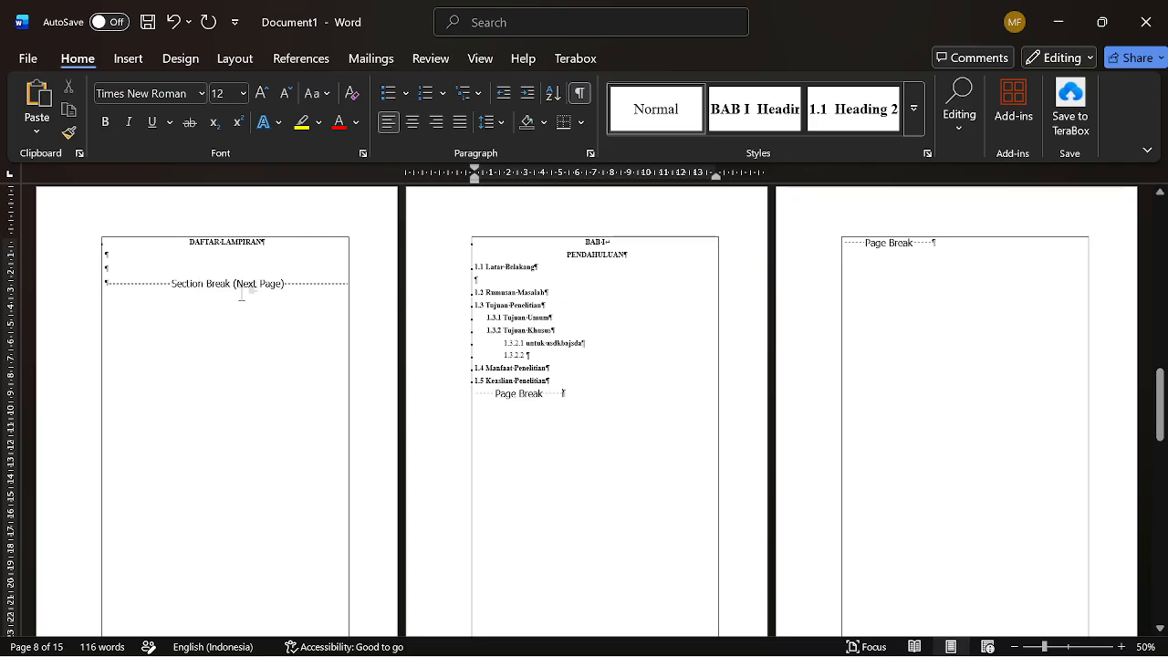
{"action": "scroll", "coordinate": [631, 393], "scroll_direction": "down", "scroll_amount": 5}
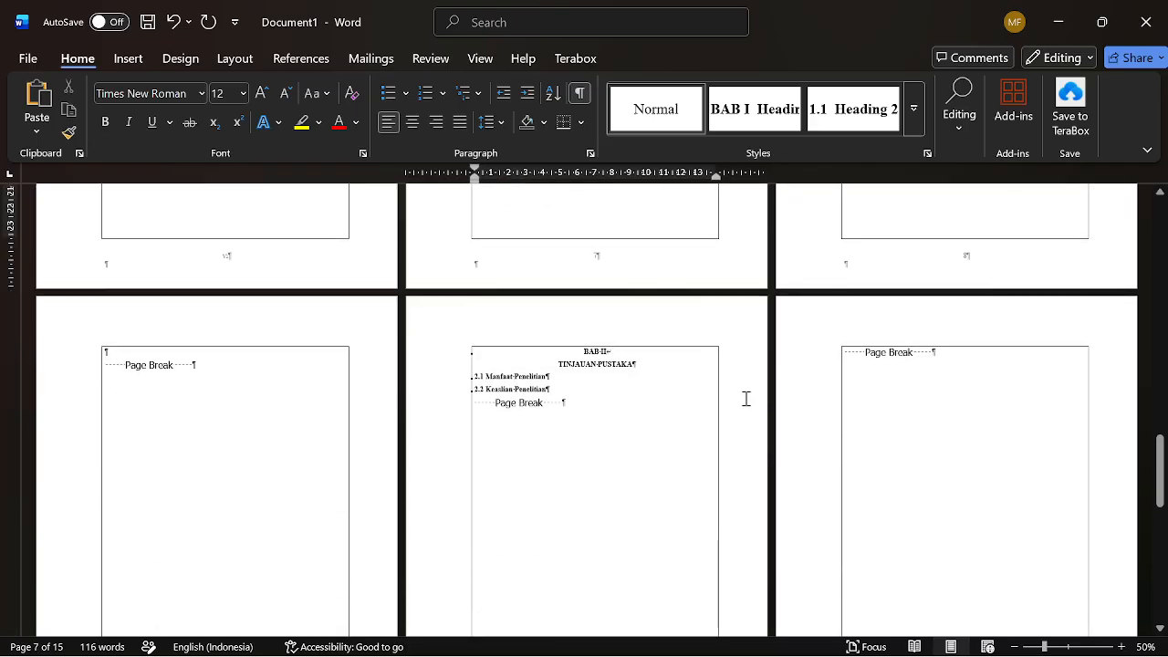
- Replace the page break just before the BAB II heading with a Next Page section break
{"action": "left_click", "coordinate": [108, 367]}
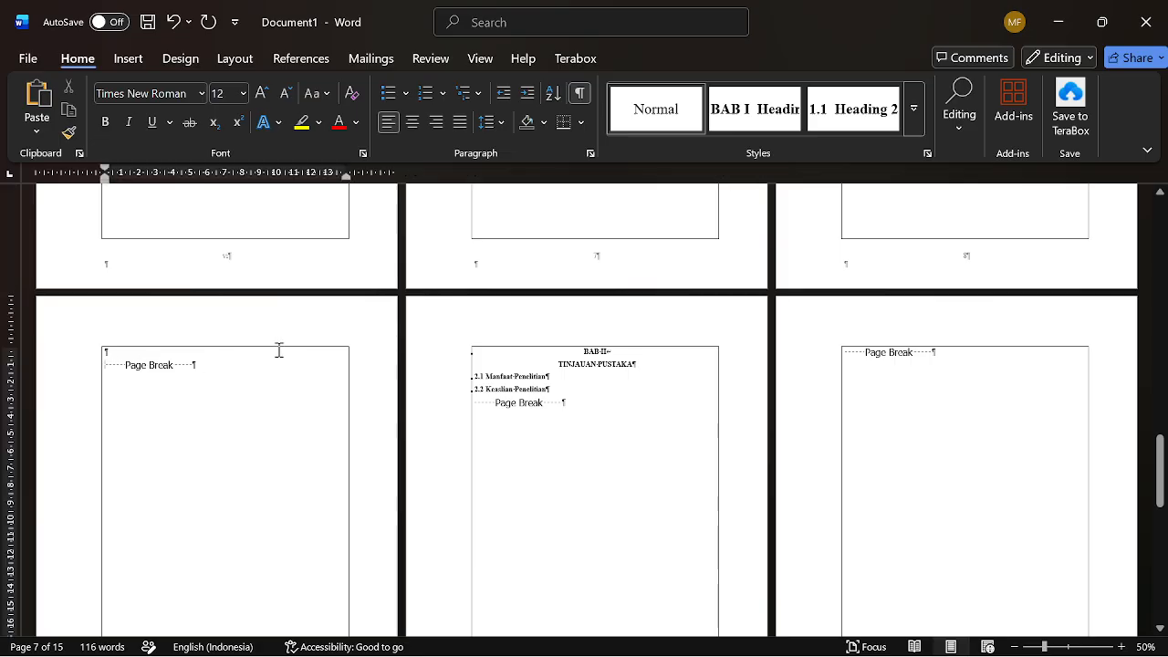
{"action": "key", "text": "Delete"}
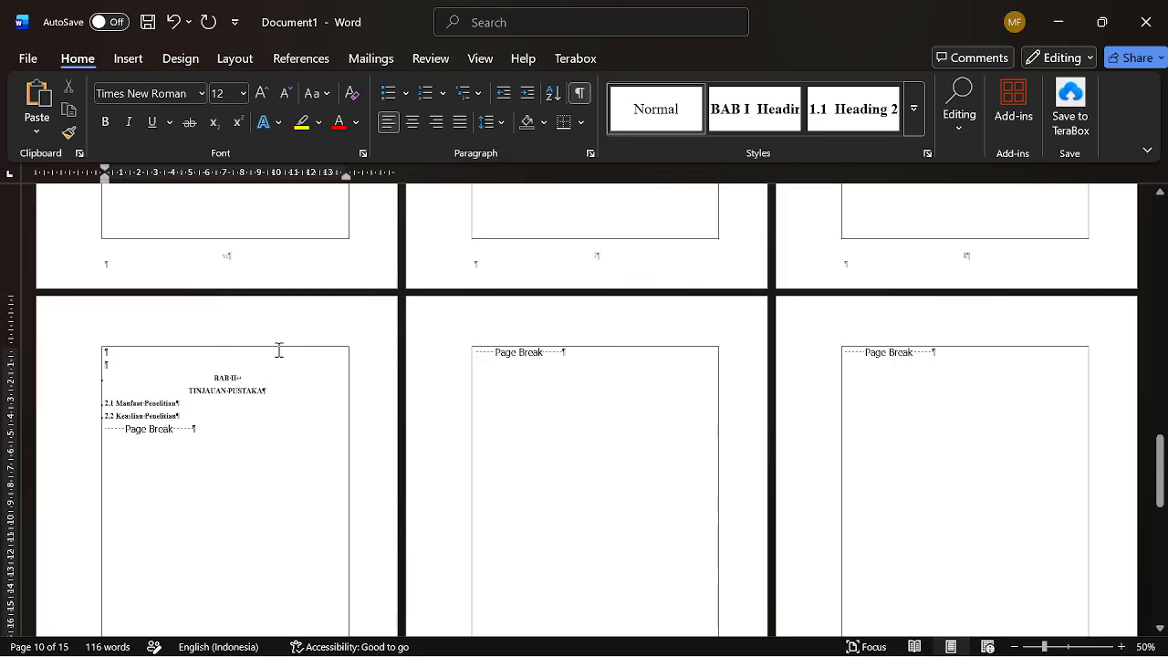
{"action": "left_click", "coordinate": [233, 60]}
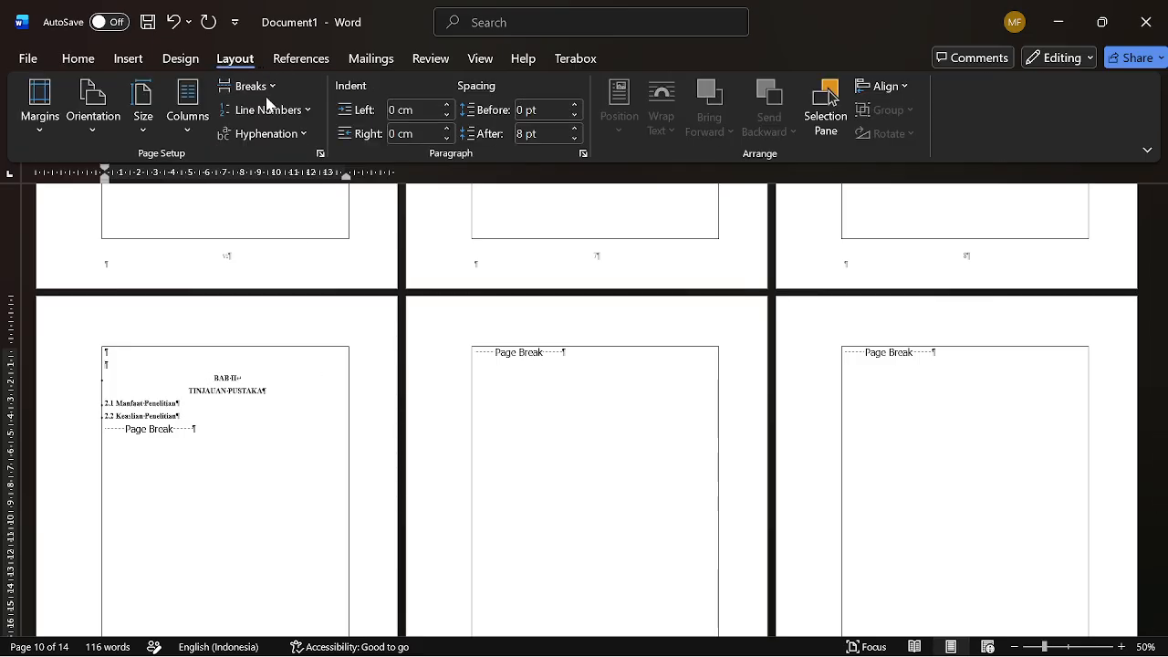
{"action": "left_click", "coordinate": [263, 88]}
{"action": "left_click", "coordinate": [363, 369]}
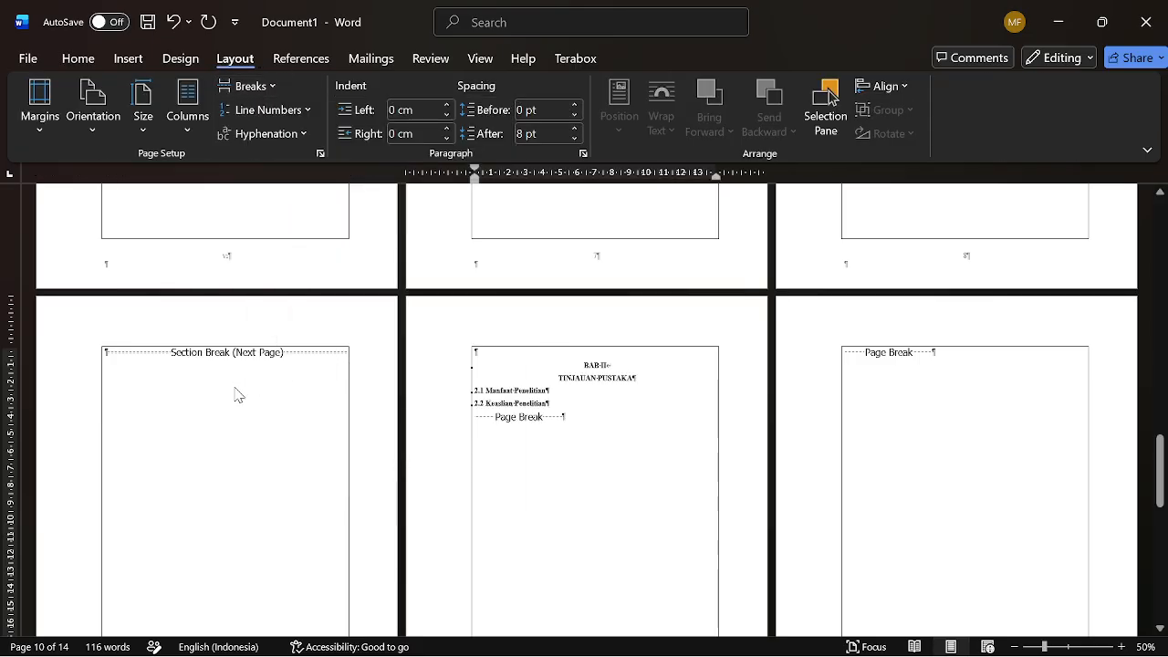